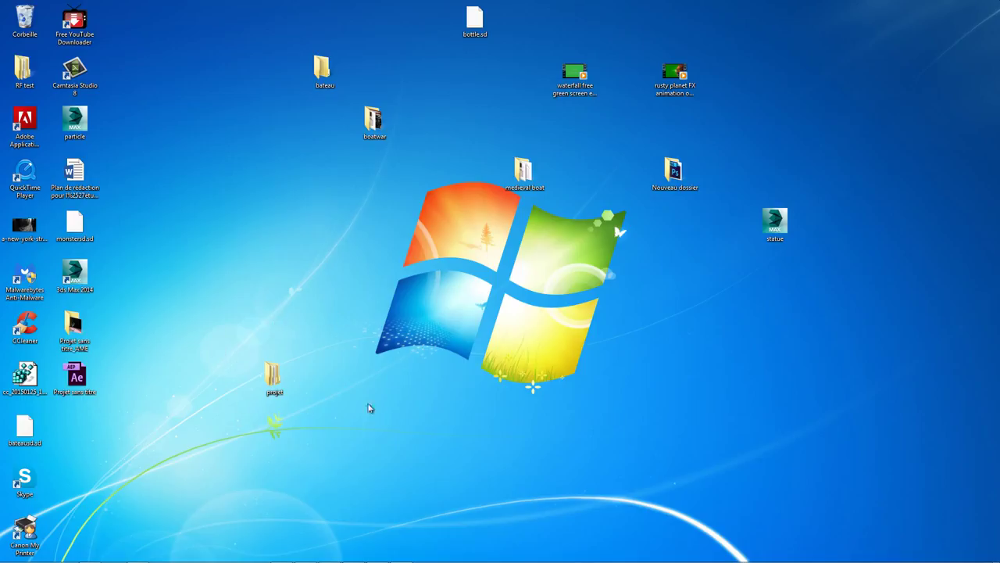
# Open the sortie video from projet > Projet sans titre_AME in QuickTime Player.
pyautogui.doubleClick(275, 379)
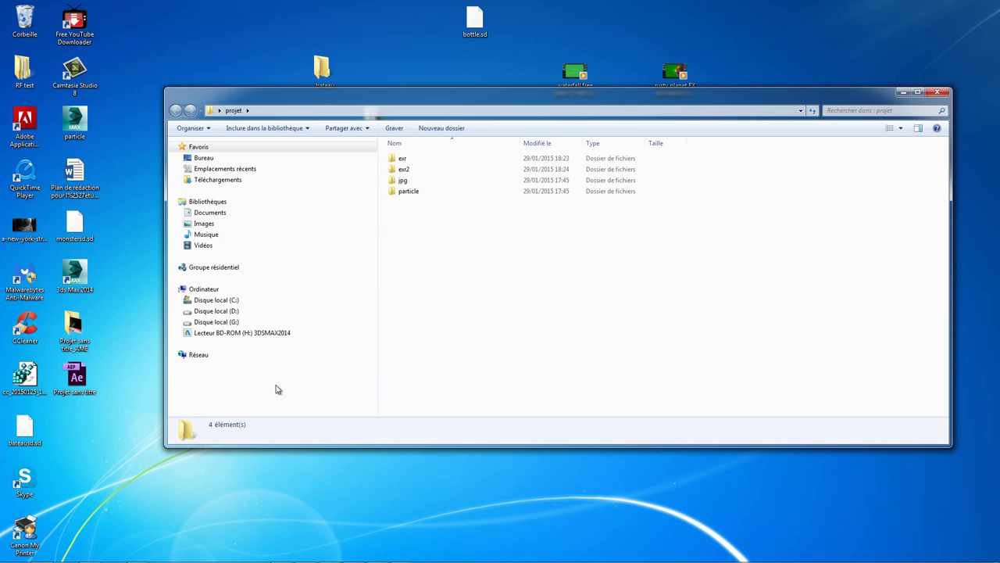
pyautogui.click(81, 332)
pyautogui.doubleClick(81, 332)
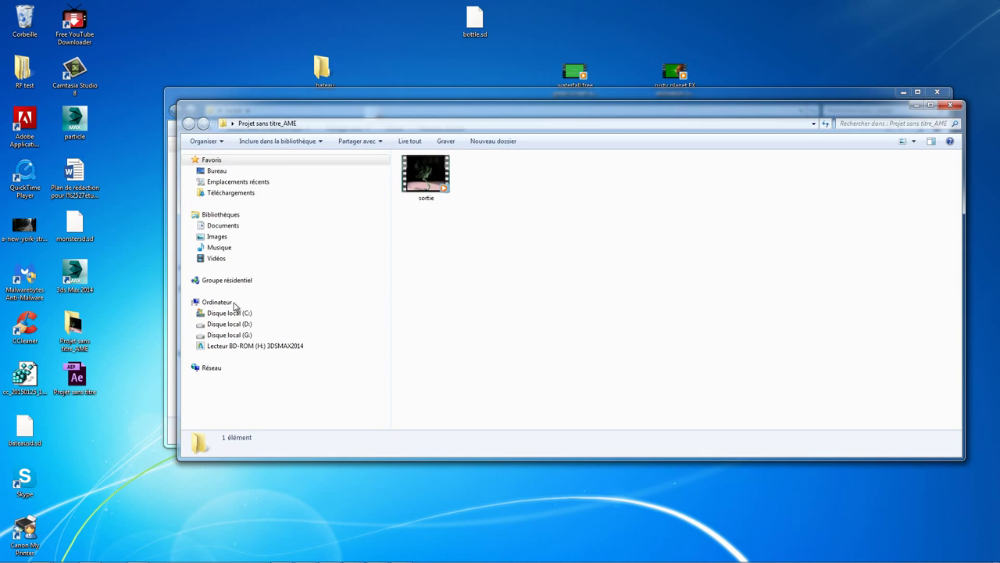
pyautogui.rightClick(420, 180)
pyautogui.moveTo(451, 228)
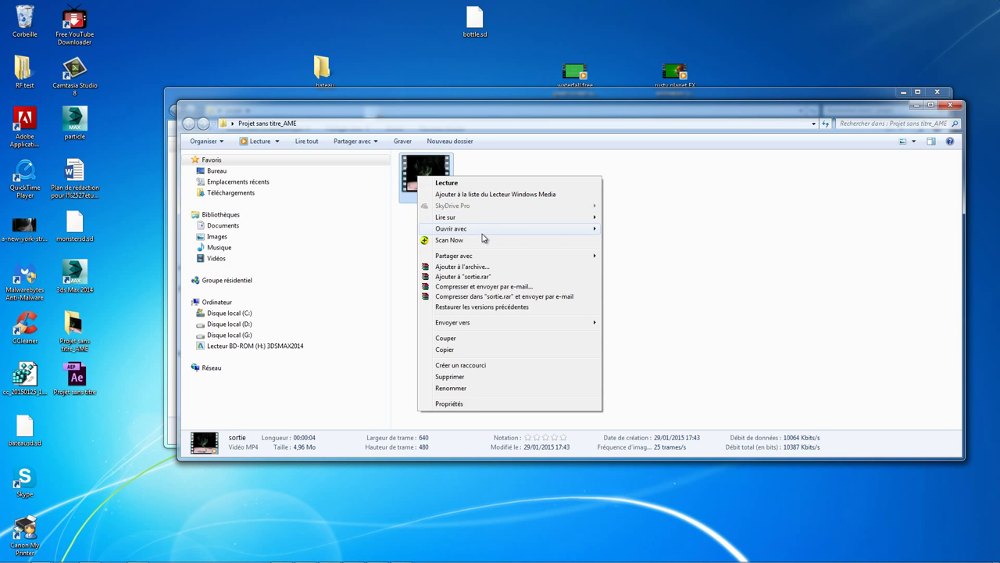
pyautogui.click(634, 240)
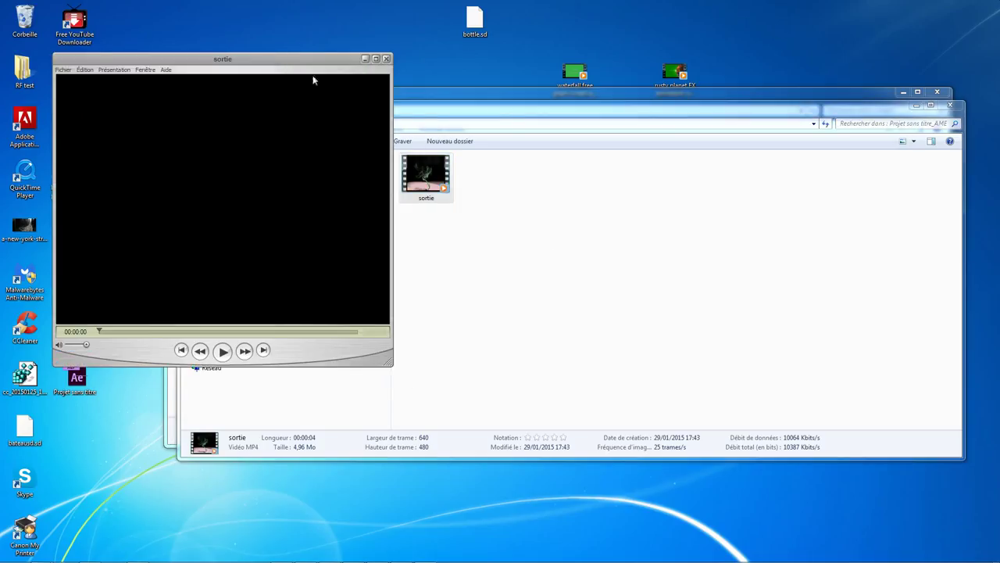
# Scrub through the sortie particle-smoke clip, then close QuickTime and both Explorer windows.
pyautogui.moveTo(270, 63); pyautogui.dragTo(522, 96)
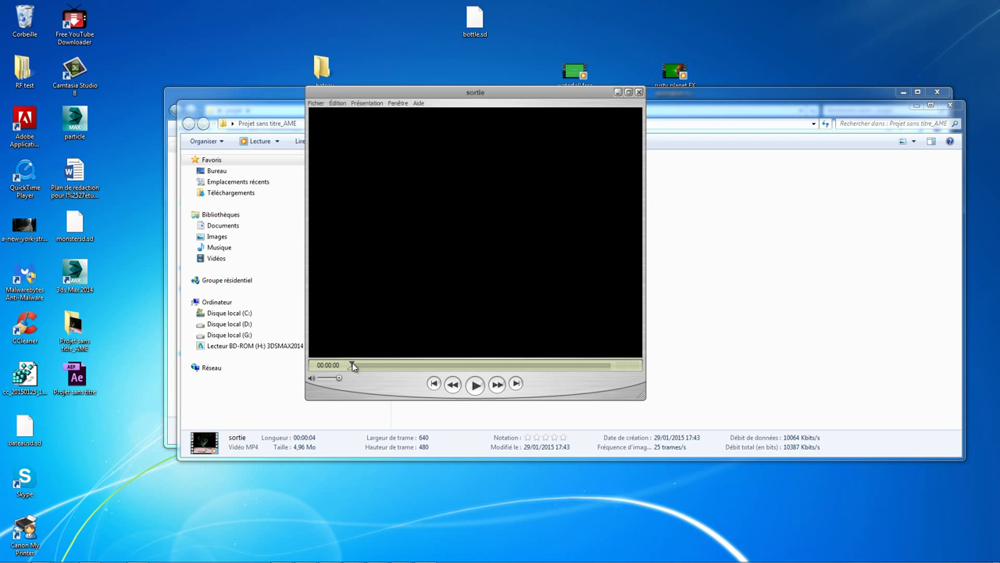
pyautogui.moveTo(353, 366); pyautogui.dragTo(511, 381)
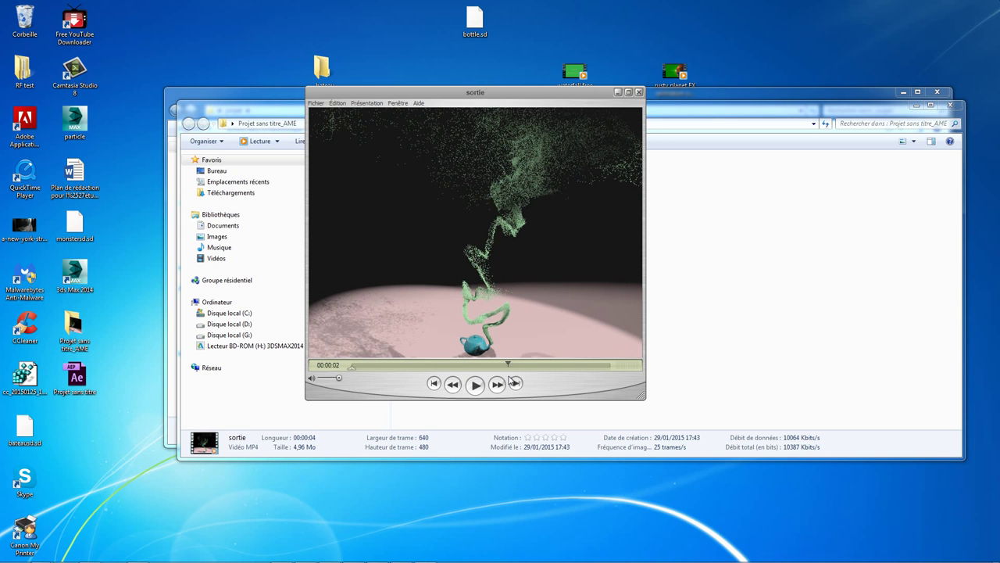
pyautogui.click(638, 92)
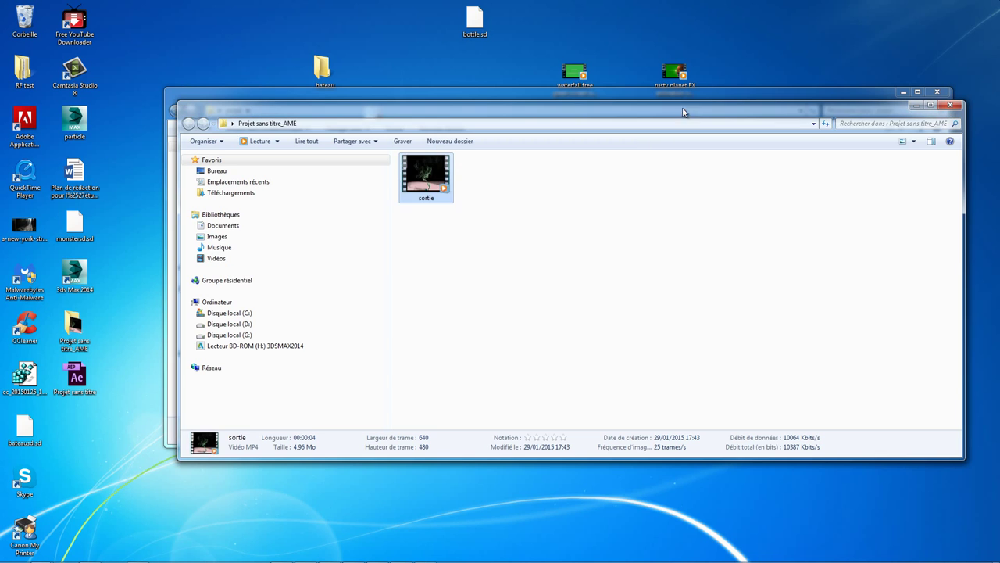
pyautogui.click(945, 108)
pyautogui.click(937, 91)
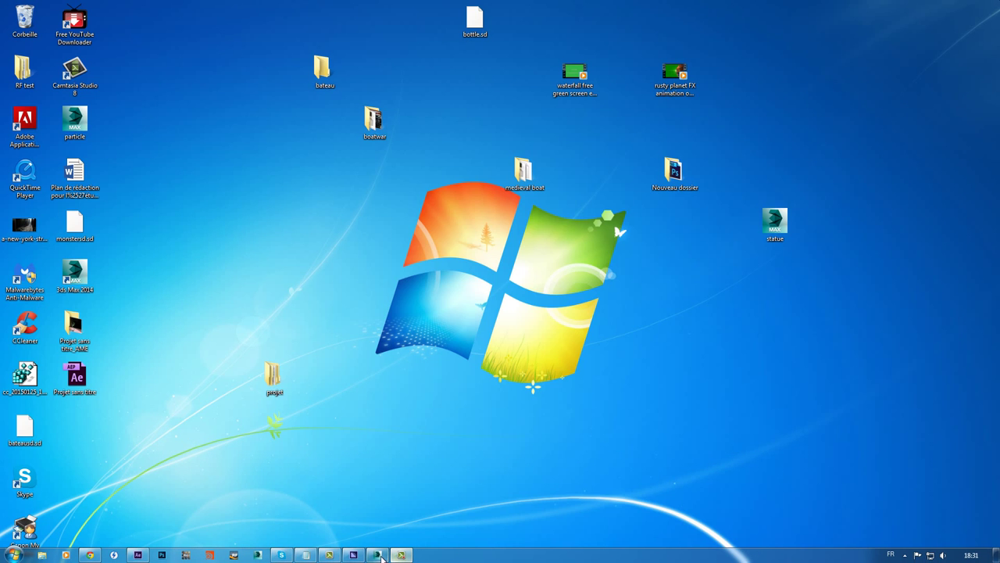
# Draw a large plane on the grid and a small teapot at its centre.
pyautogui.click(379, 555)
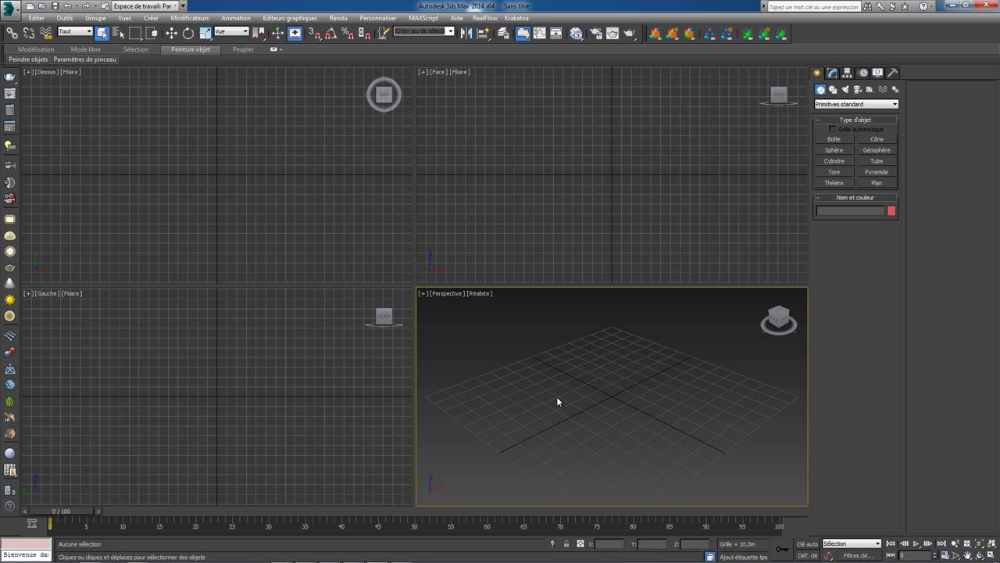
pyautogui.click(874, 181)
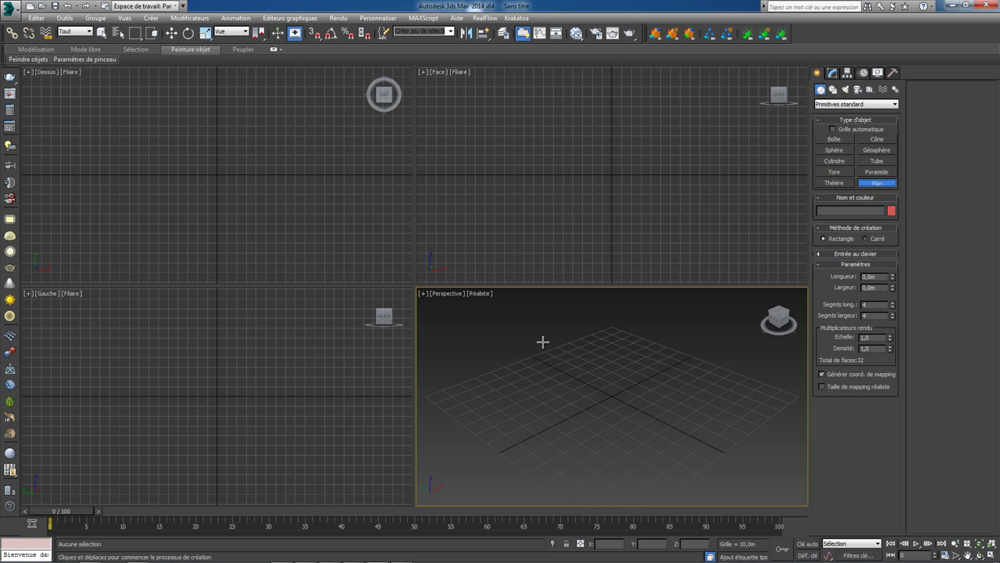
pyautogui.moveTo(426, 393); pyautogui.dragTo(800, 397)
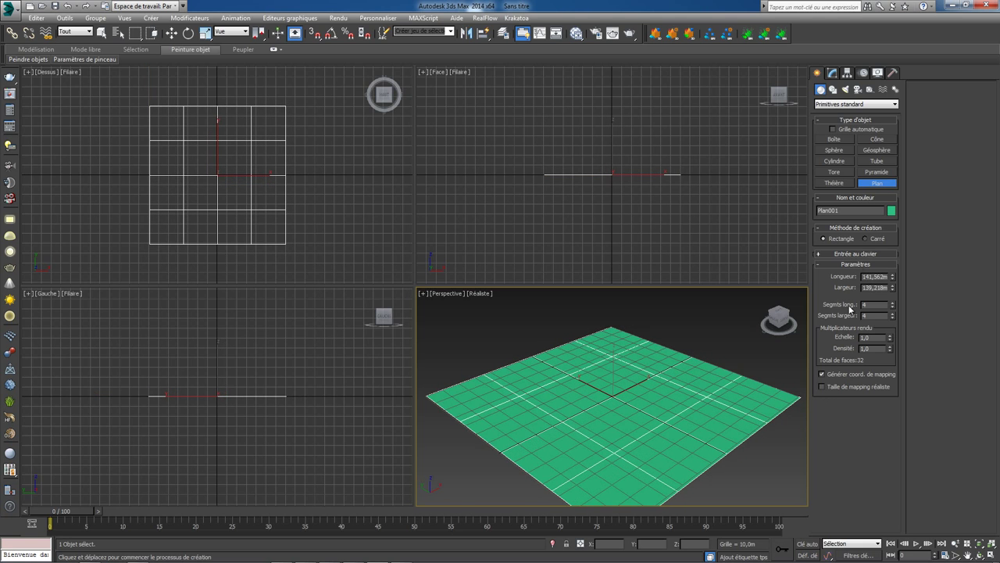
pyautogui.click(838, 184)
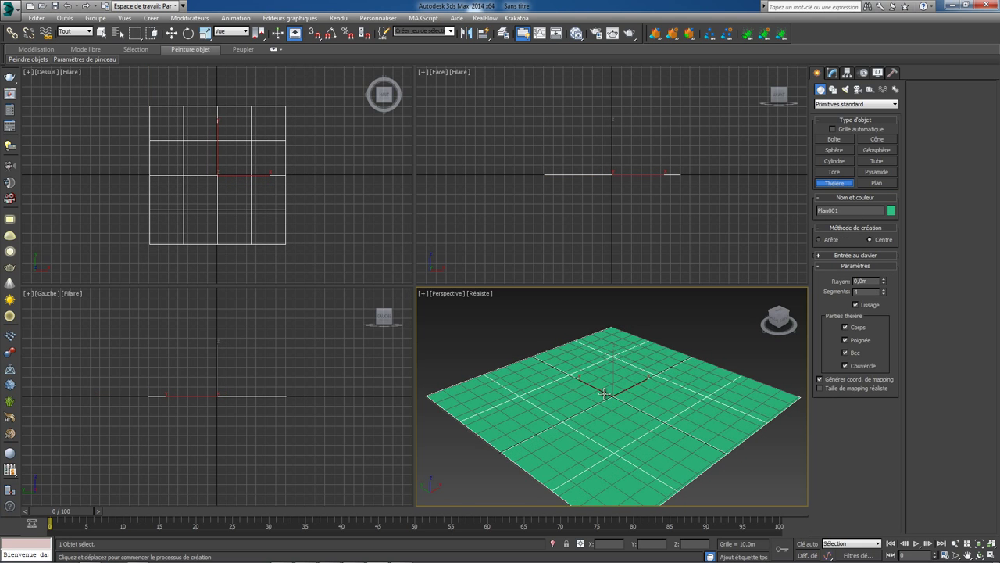
pyautogui.moveTo(611, 395); pyautogui.dragTo(621, 384)
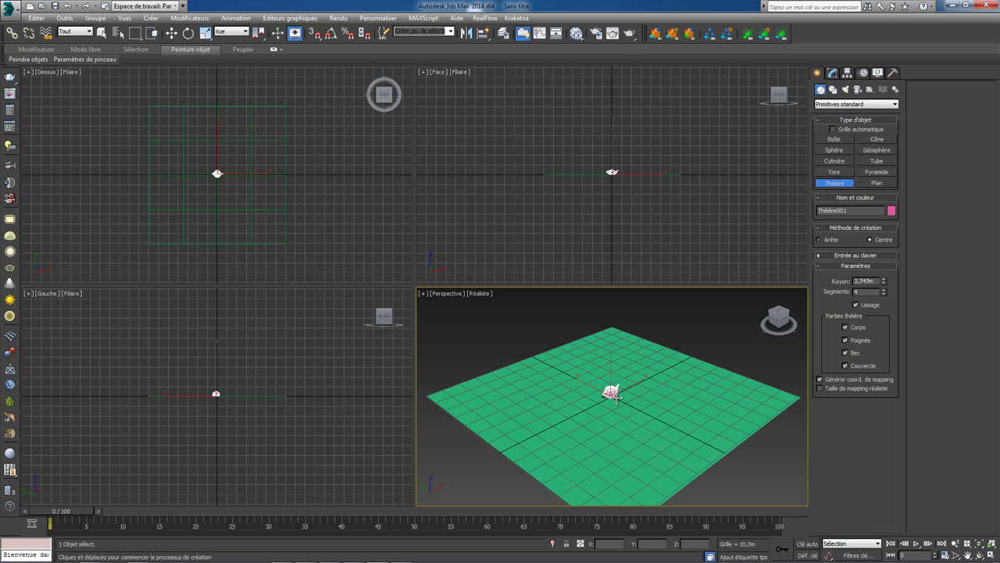
# Maximize the Perspective view (Alt+W) and orbit in close to the teapot.
pyautogui.hotkey('alt', 'w')
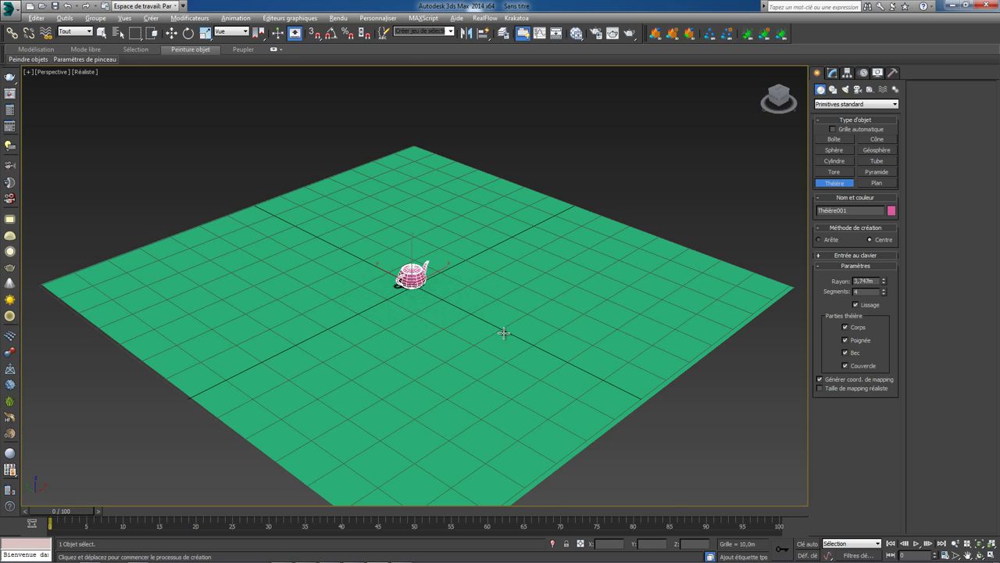
pyautogui.click(980, 554)
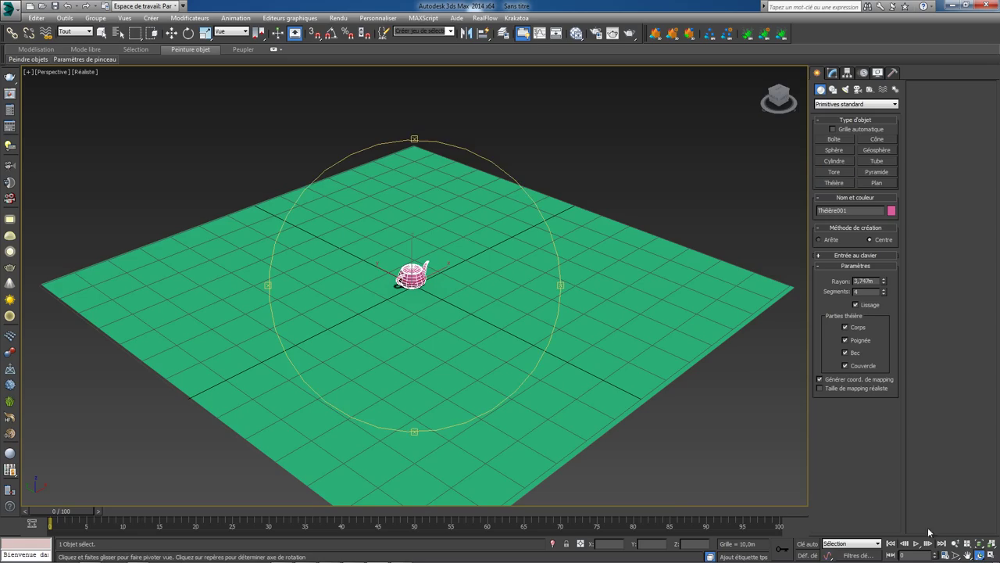
pyautogui.moveTo(487, 322)
pyautogui.mouseDown()
pyautogui.moveTo(357, 327)
pyautogui.moveTo(466, 306)
pyautogui.moveTo(395, 324)
pyautogui.mouseUp()
pyautogui.scroll(3, 442, 277)
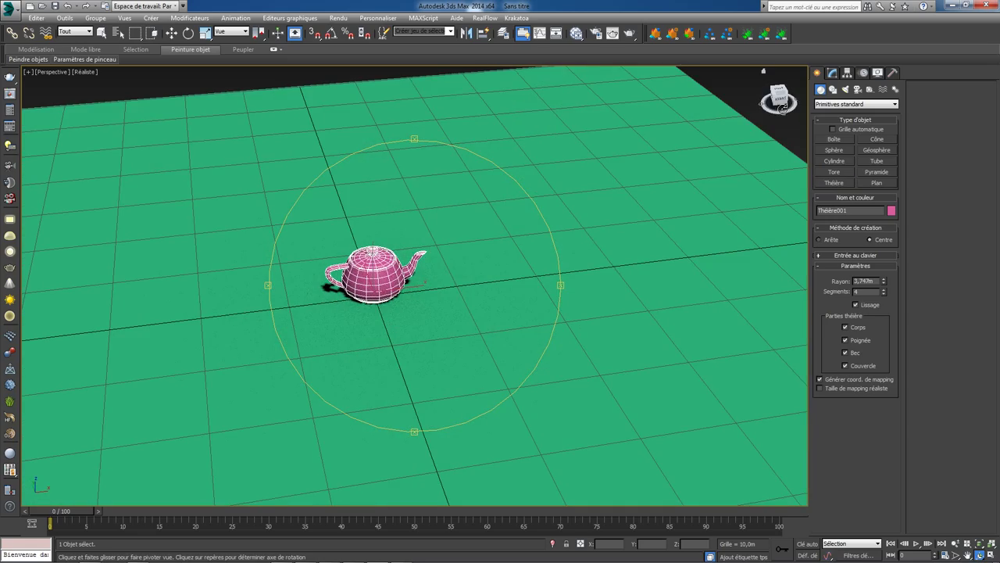
pyautogui.click(830, 73)
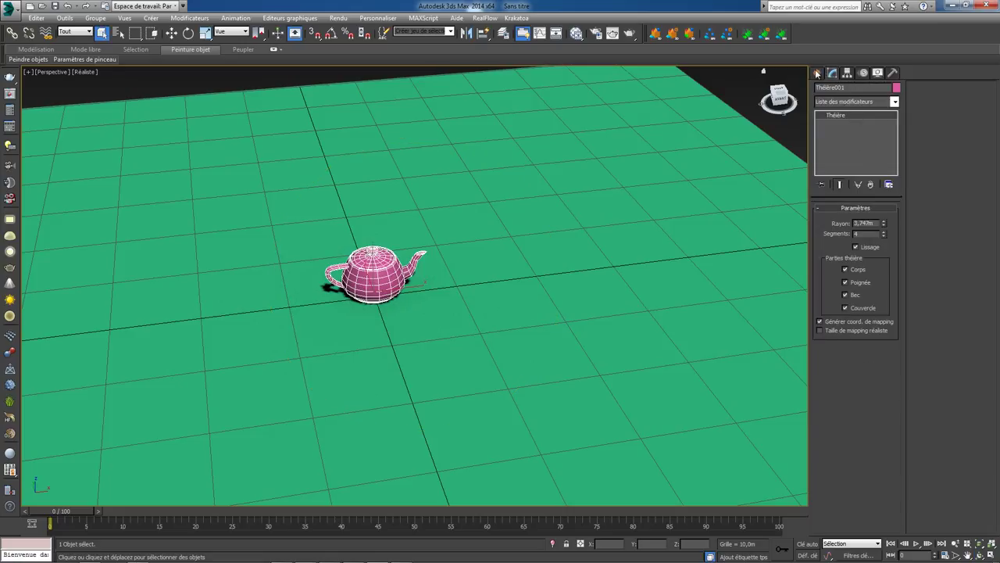
# Draw a PF Source emitter on the plane beside the teapot.
pyautogui.click(816, 73)
pyautogui.click(855, 103)
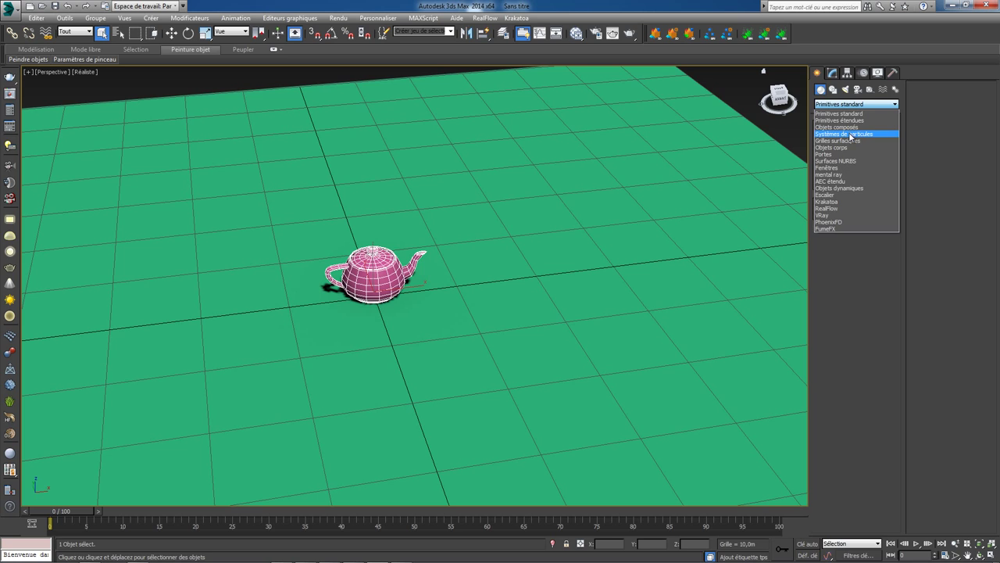
pyautogui.click(848, 133)
pyautogui.click(826, 139)
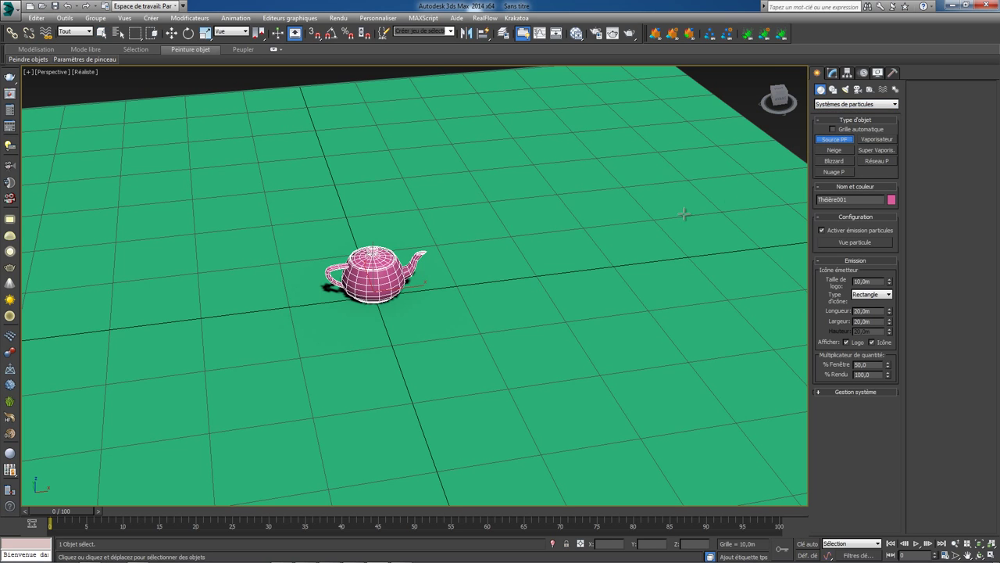
pyautogui.moveTo(545, 228)
pyautogui.mouseDown()
pyautogui.moveTo(564, 244)
pyautogui.moveTo(653, 264)
pyautogui.mouseUp()
# Scrub the timeline to preview the particles and open Particle View.
pyautogui.scroll(-5, 653, 274)
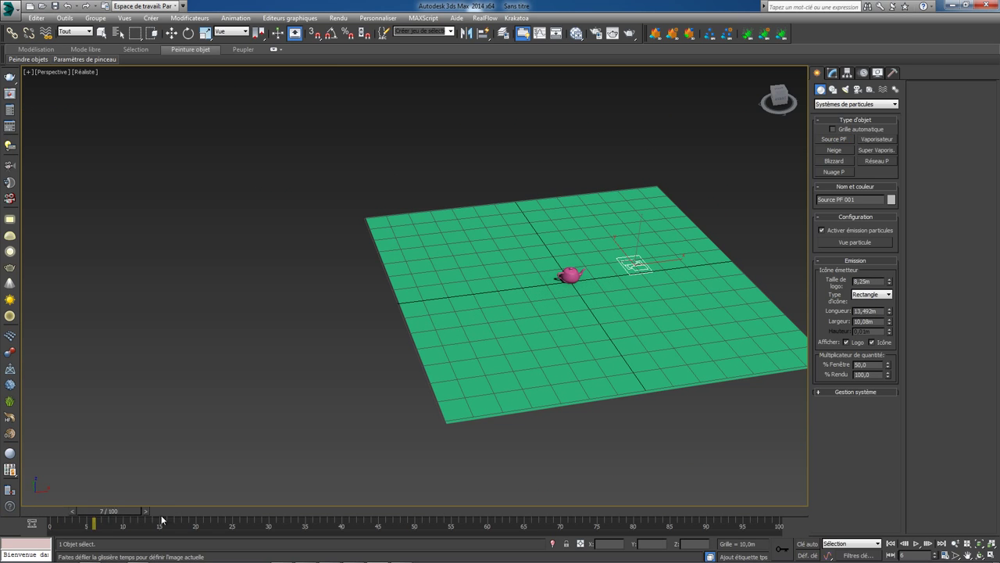
pyautogui.moveTo(80, 508)
pyautogui.mouseDown()
pyautogui.moveTo(199, 510)
pyautogui.moveTo(32, 518)
pyautogui.mouseUp()
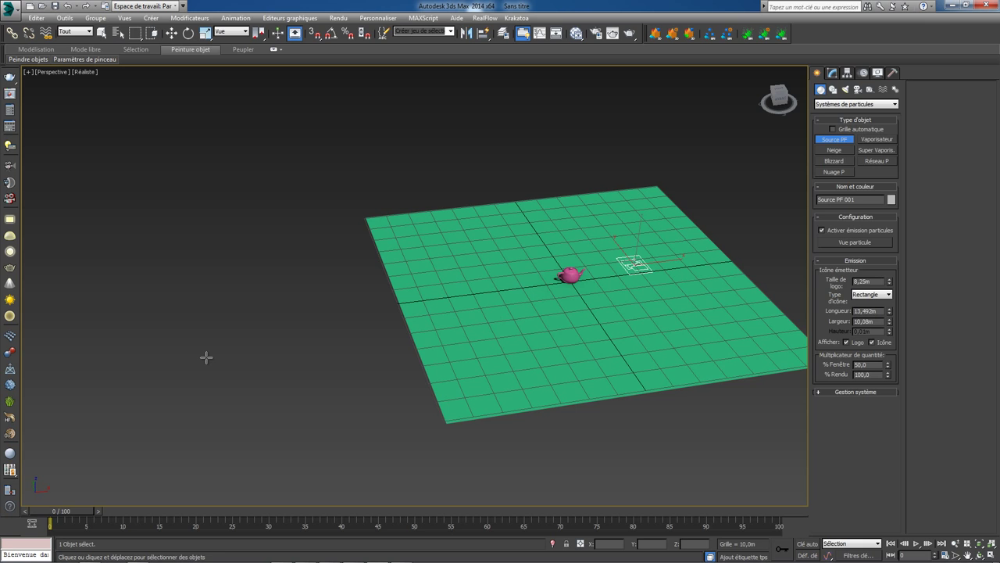
pyautogui.press('6')
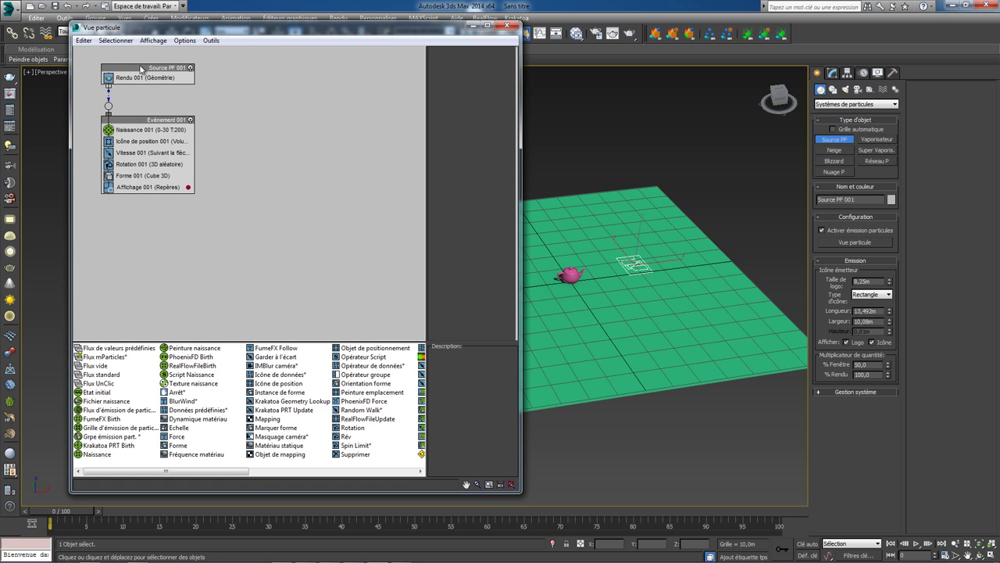
# Rearrange the nodes and delete Rotation 001 and Forme 001 from Événement 001.
pyautogui.moveTo(141, 69); pyautogui.dragTo(174, 72)
pyautogui.moveTo(141, 123); pyautogui.dragTo(230, 174)
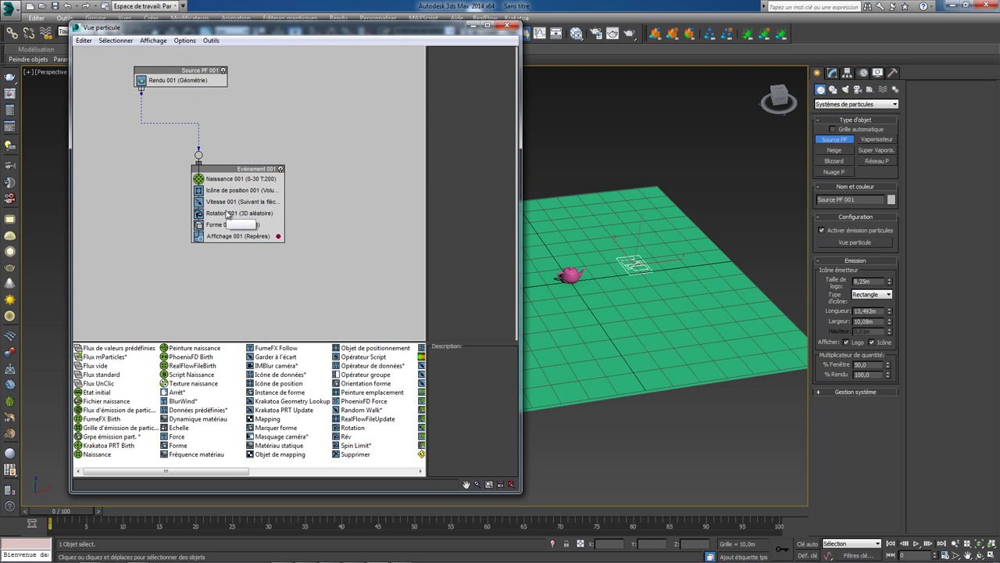
pyautogui.click(227, 213)
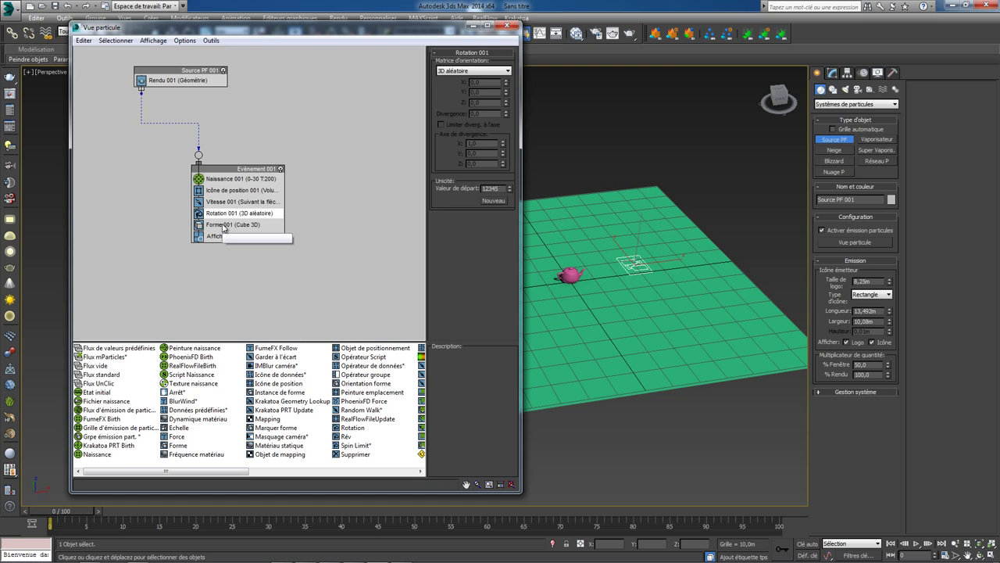
pyautogui.keyDown('ctrl'); pyautogui.click(223, 225); pyautogui.keyUp('ctrl')
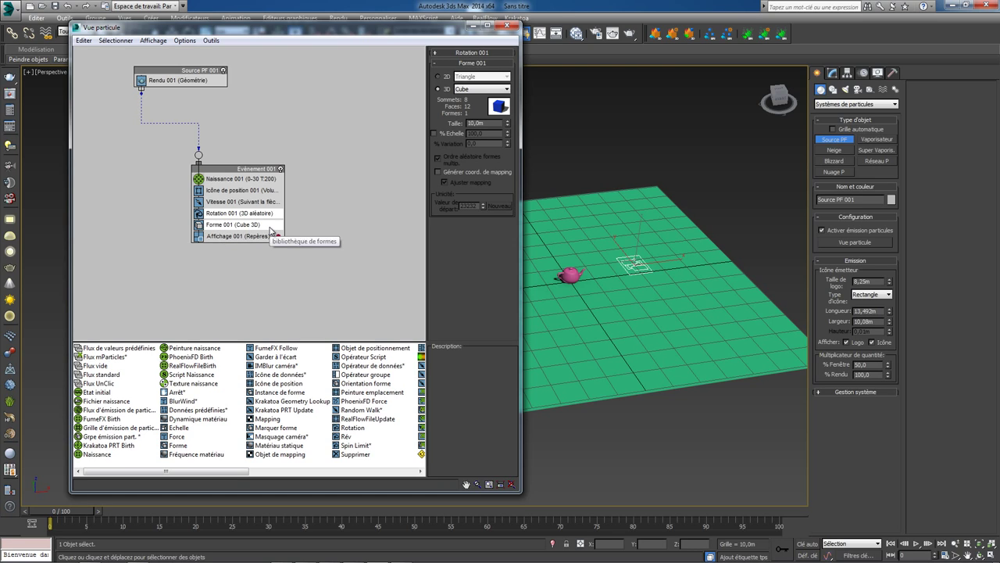
pyautogui.press('Delete')
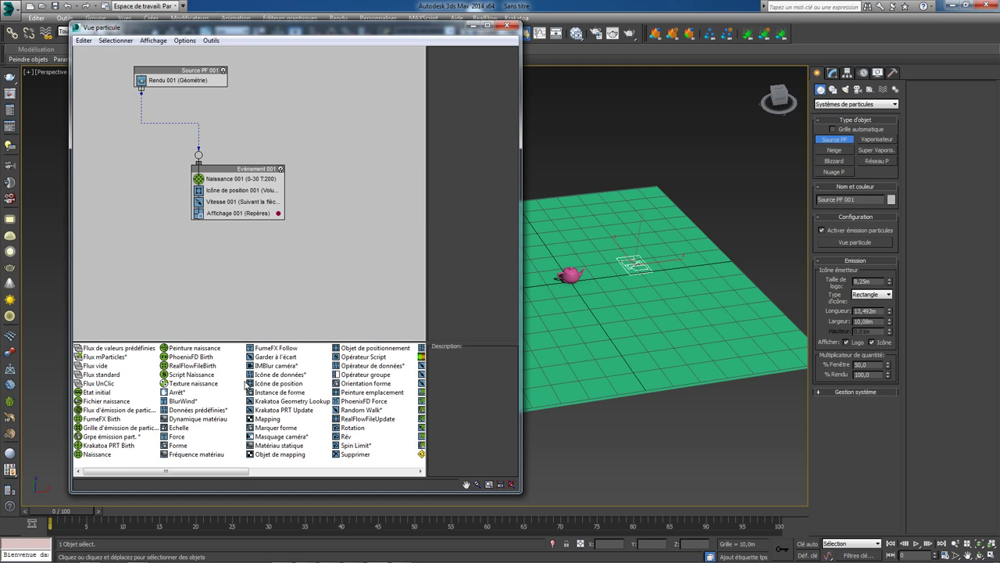
# Insert Force and Supprimer operators into the event and check frame 27.
pyautogui.rightClick(248, 199)
pyautogui.moveTo(275, 203)
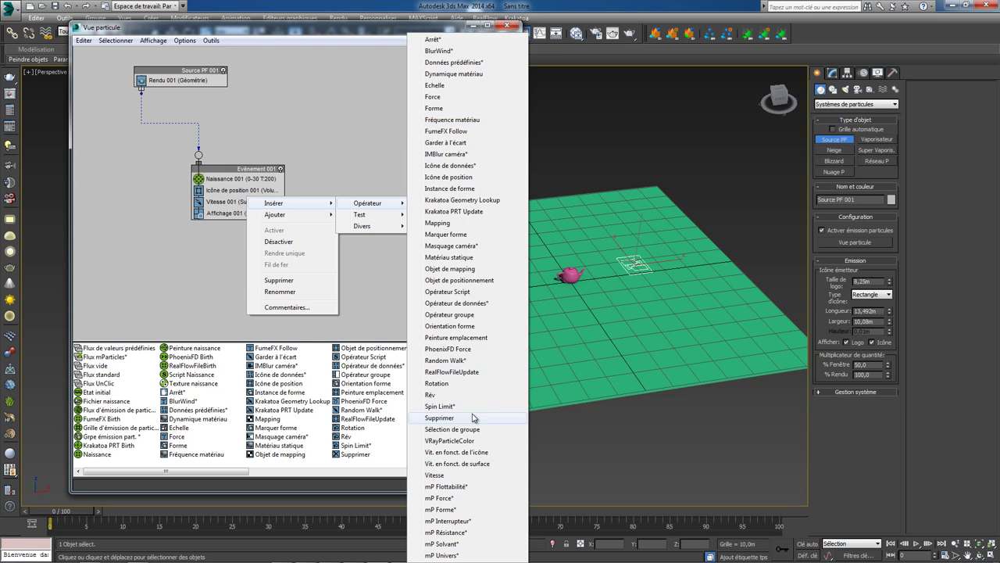
pyautogui.moveTo(367, 203)
pyautogui.click(452, 104)
pyautogui.rightClick(231, 198)
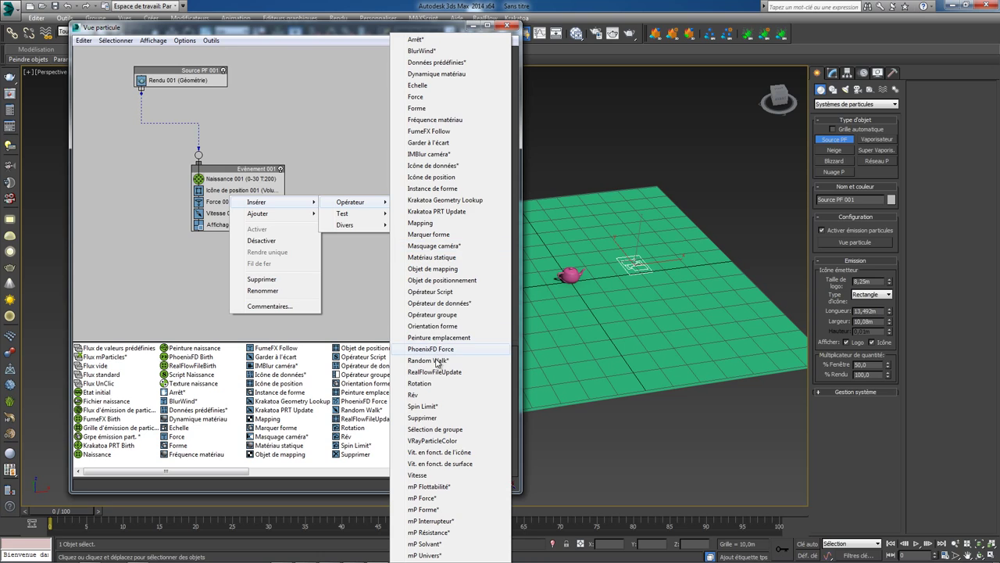
pyautogui.click(423, 417)
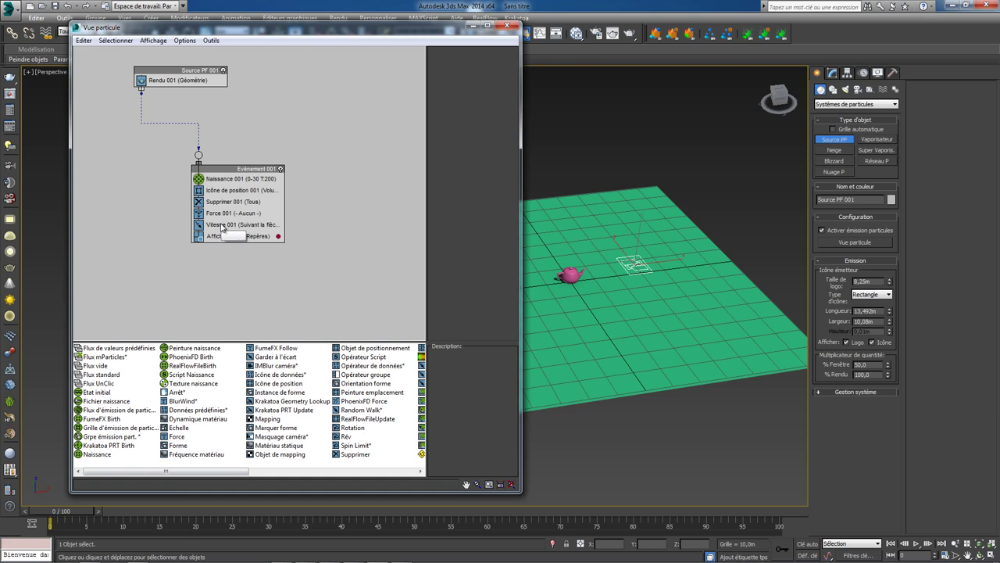
pyautogui.moveTo(54, 512); pyautogui.dragTo(244, 513)
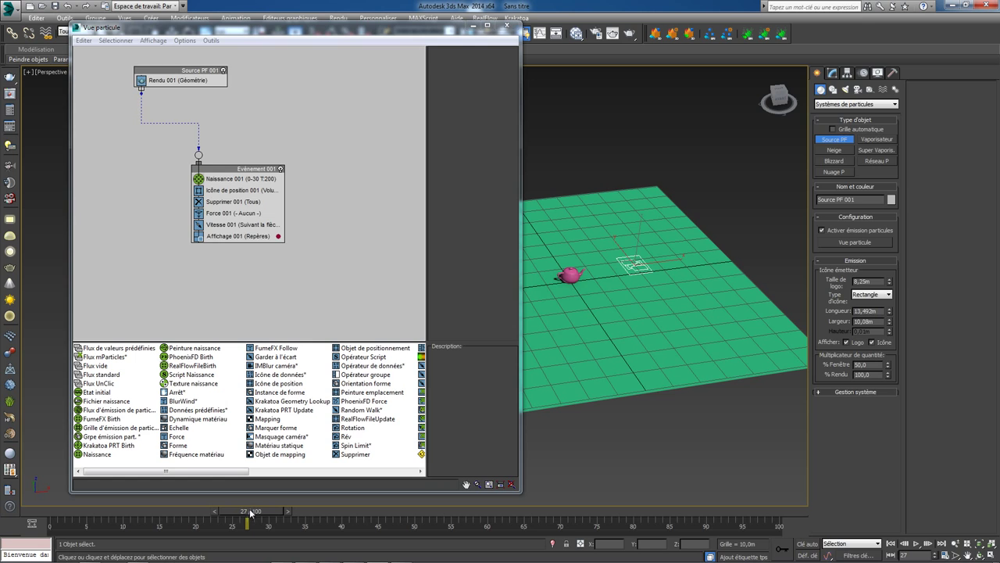
# Set Supprimer 001 to delete particles by age (Selon l'âge de la particule).
pyautogui.click(979, 554)
pyautogui.moveTo(570, 311); pyautogui.dragTo(536, 275)
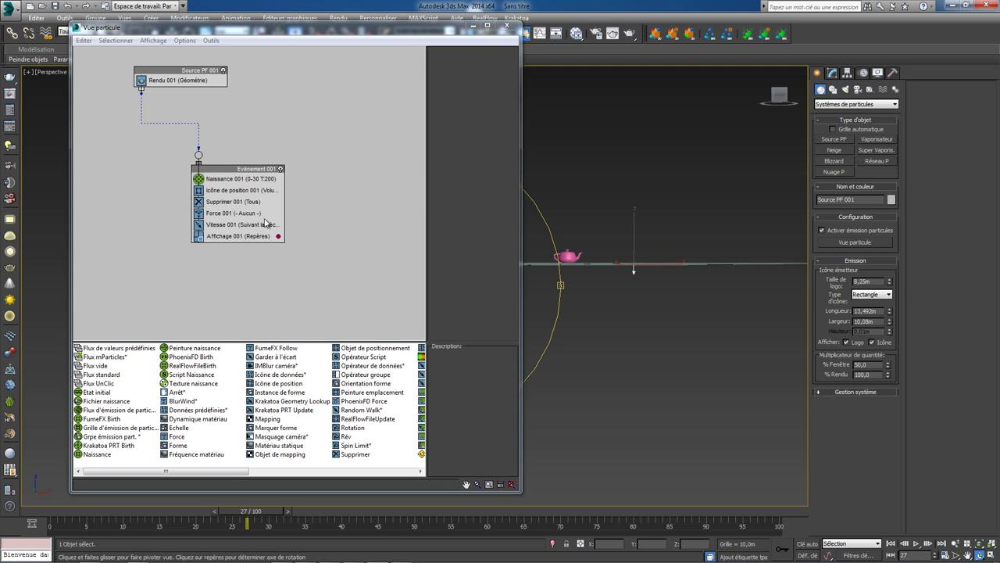
pyautogui.click(223, 224)
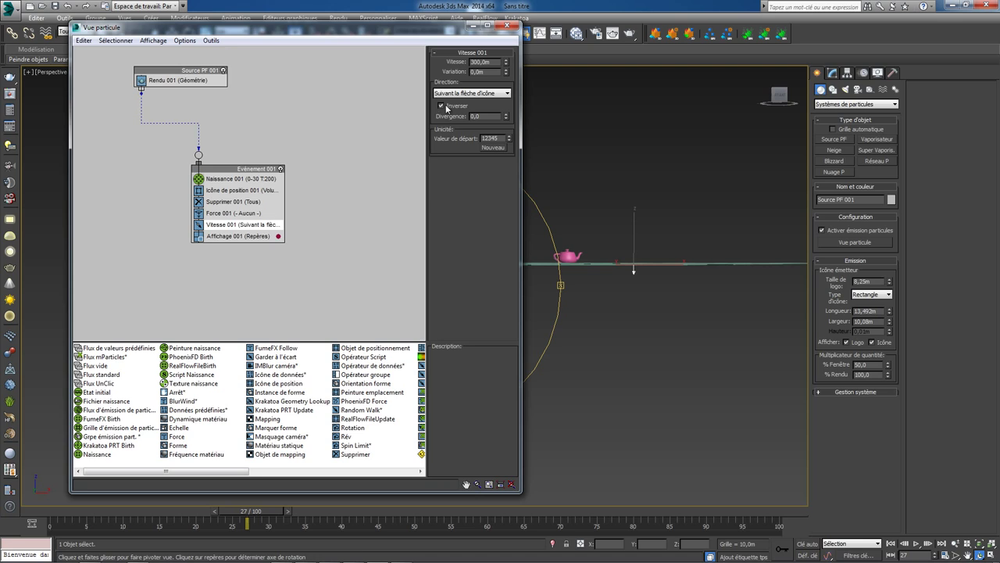
pyautogui.click(223, 201)
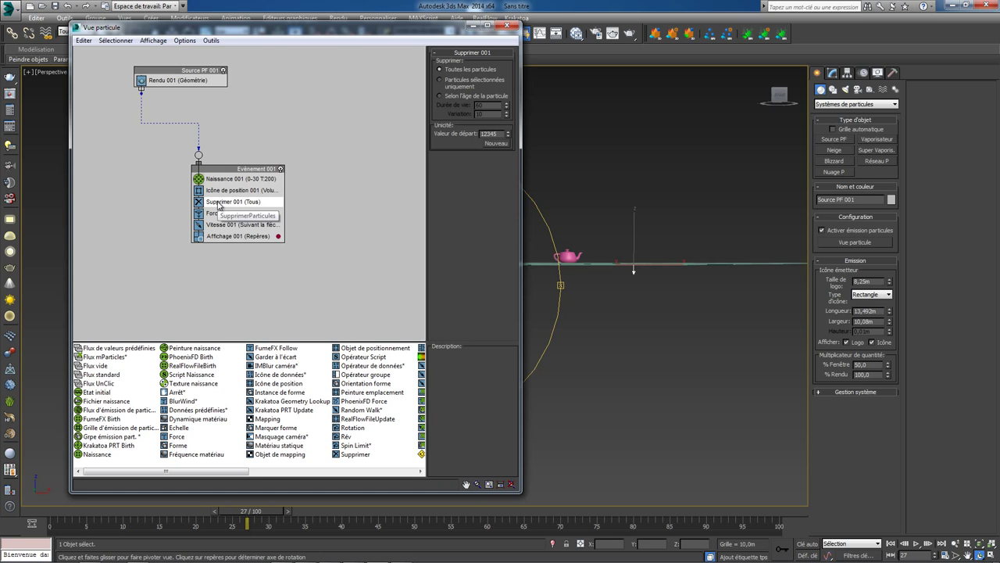
pyautogui.click(439, 96)
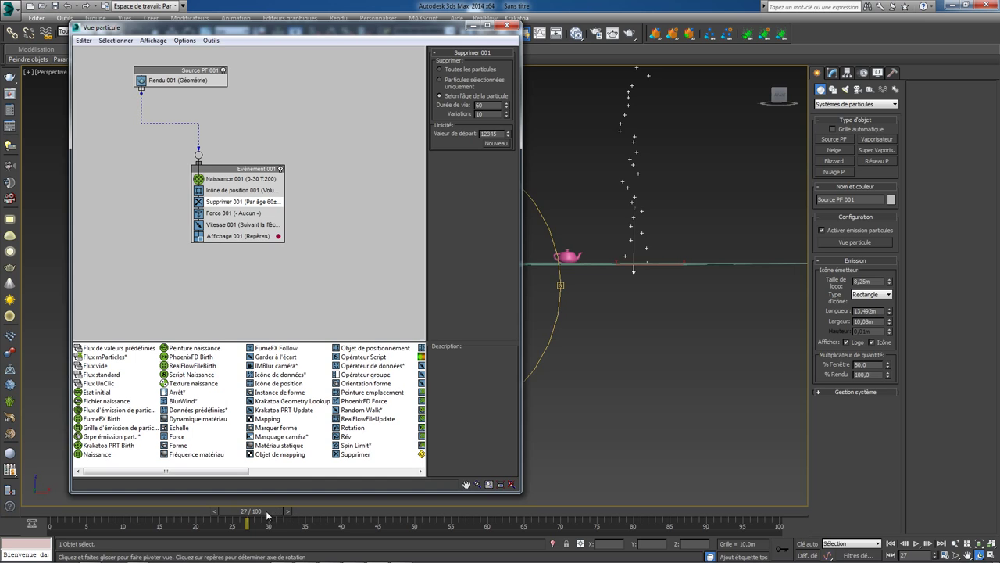
pyautogui.moveTo(268, 515)
pyautogui.mouseDown()
pyautogui.moveTo(289, 511)
pyautogui.moveTo(204, 510)
pyautogui.mouseUp()
pyautogui.hotkey('ctrl', 'r')
# Set Naissance 001's Fin émission to 100 and preview the particles at frame 76.
pyautogui.click(228, 179)
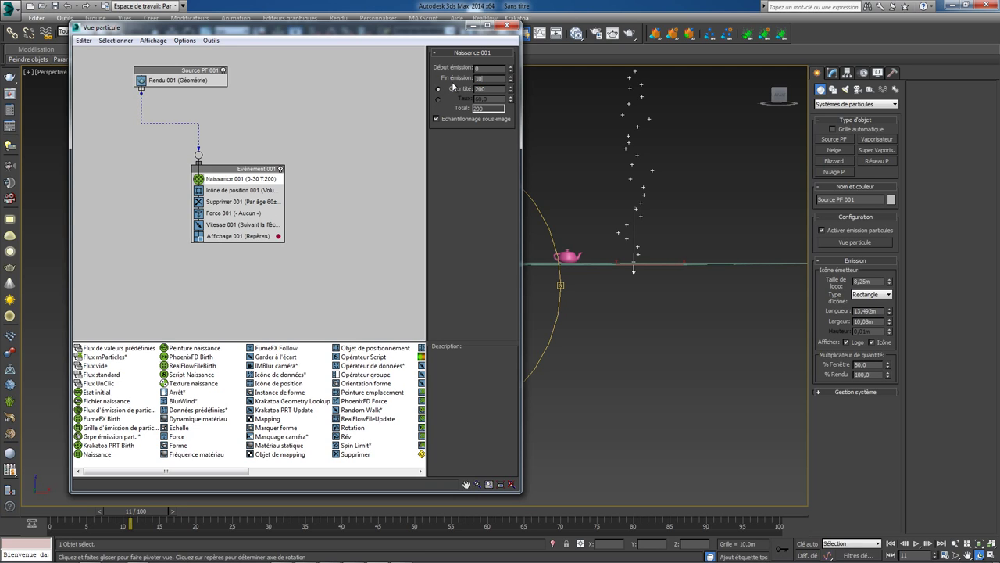
pyautogui.write('0')
pyautogui.press('Return')
pyautogui.moveTo(149, 513)
pyautogui.mouseDown()
pyautogui.moveTo(637, 531)
pyautogui.moveTo(181, 522)
pyautogui.mouseUp()
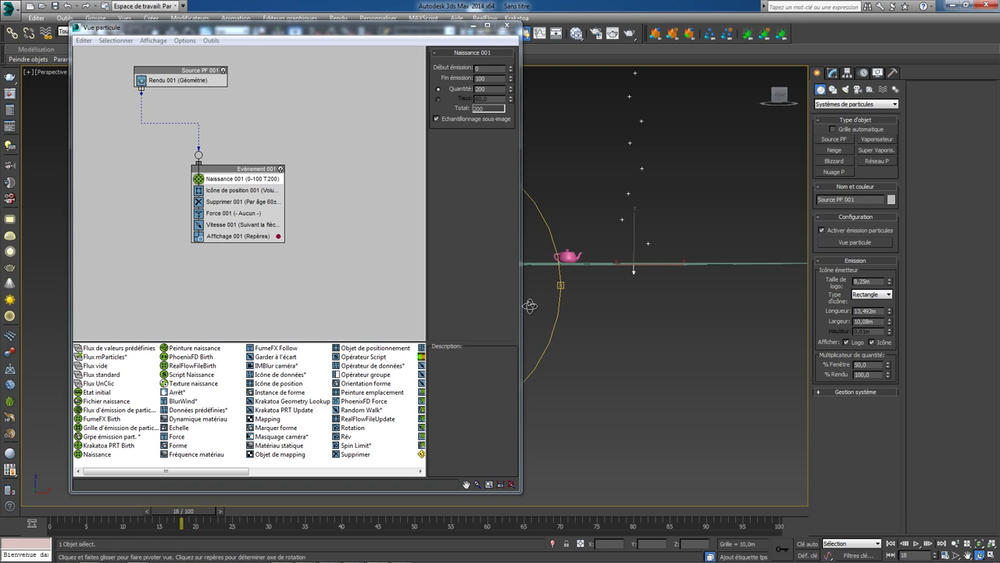
pyautogui.moveTo(529, 305); pyautogui.dragTo(621, 272)
pyautogui.scroll(2, 625, 267)
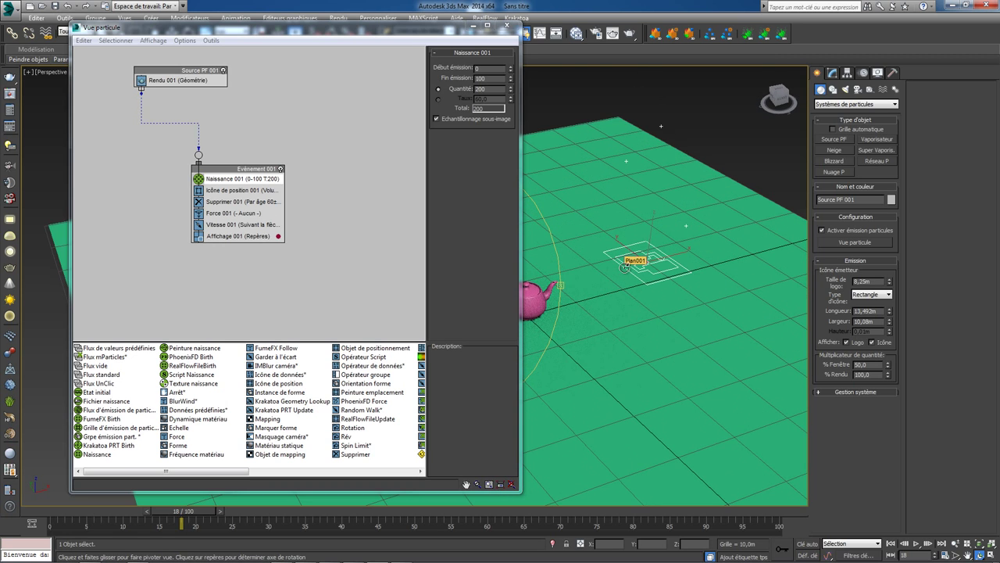
# Close Particle View, set the emitter icon to Cercle and shrink its diameter.
pyautogui.click(507, 25)
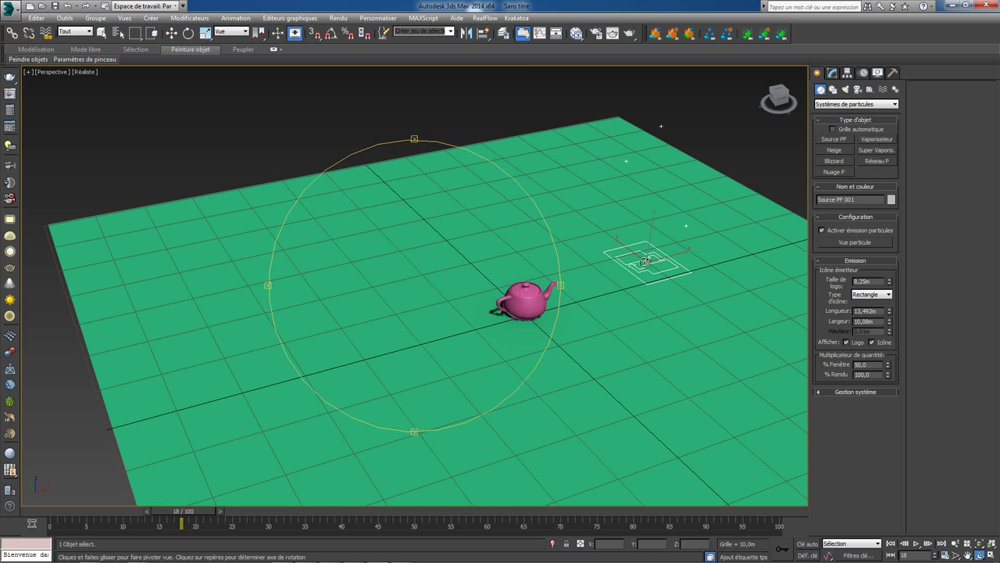
pyautogui.click(887, 295)
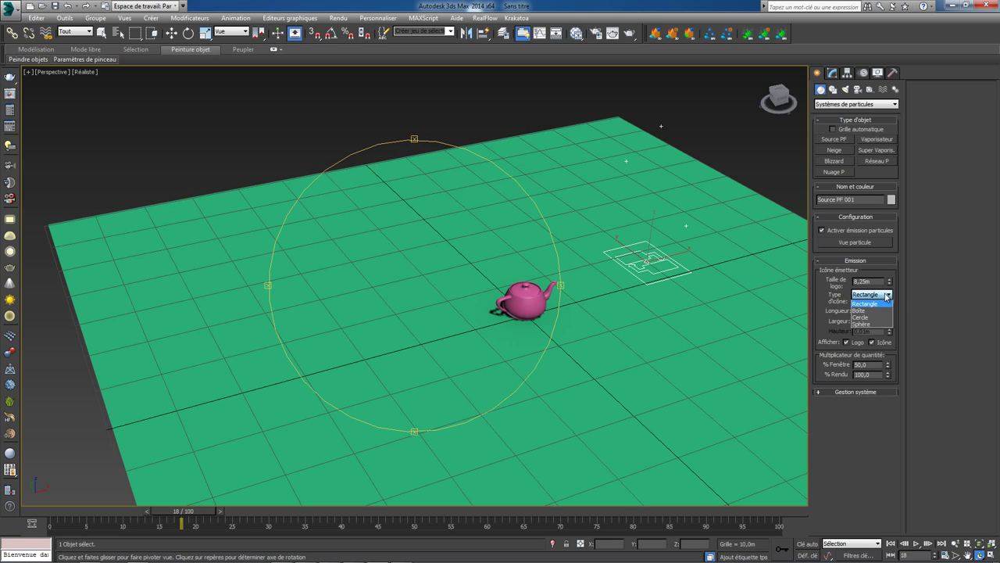
pyautogui.click(870, 317)
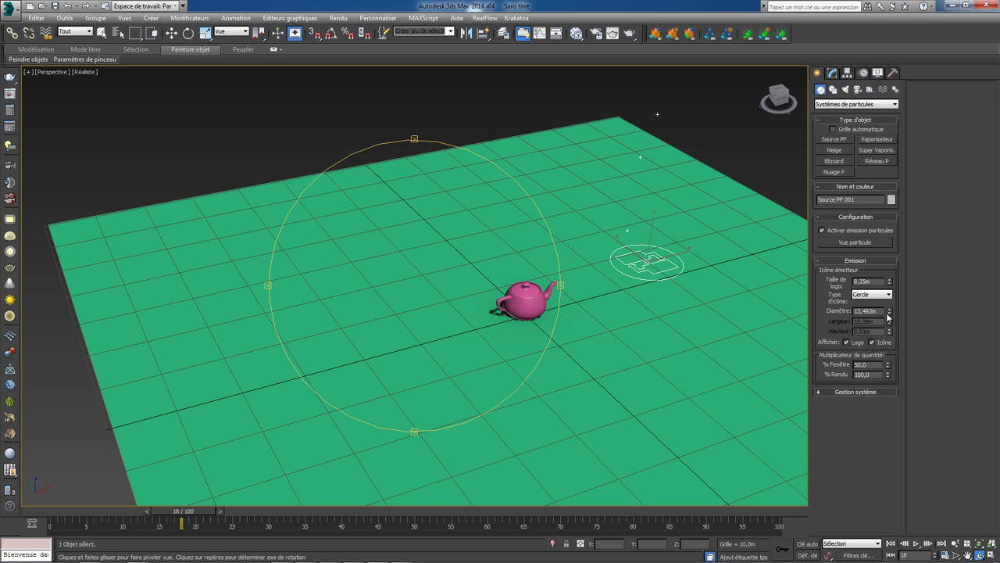
pyautogui.moveTo(888, 311); pyautogui.dragTo(894, 351)
# In the four-view layout, move the emitter over the teapot's spout in Top view.
pyautogui.click(171, 33)
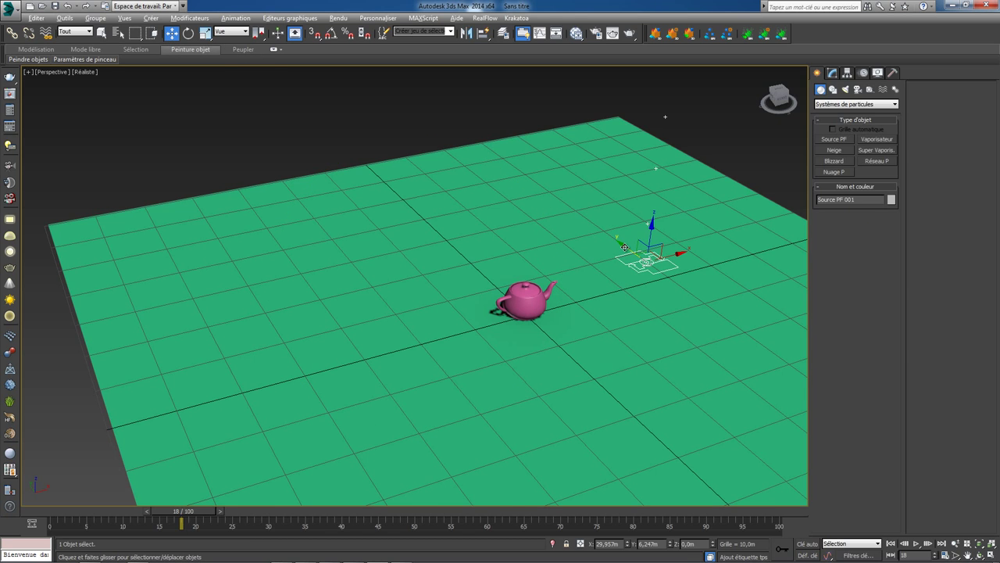
pyautogui.hotkey('alt', 'w')
pyautogui.scroll(4, 227, 156)
pyautogui.scroll(3, 226, 156)
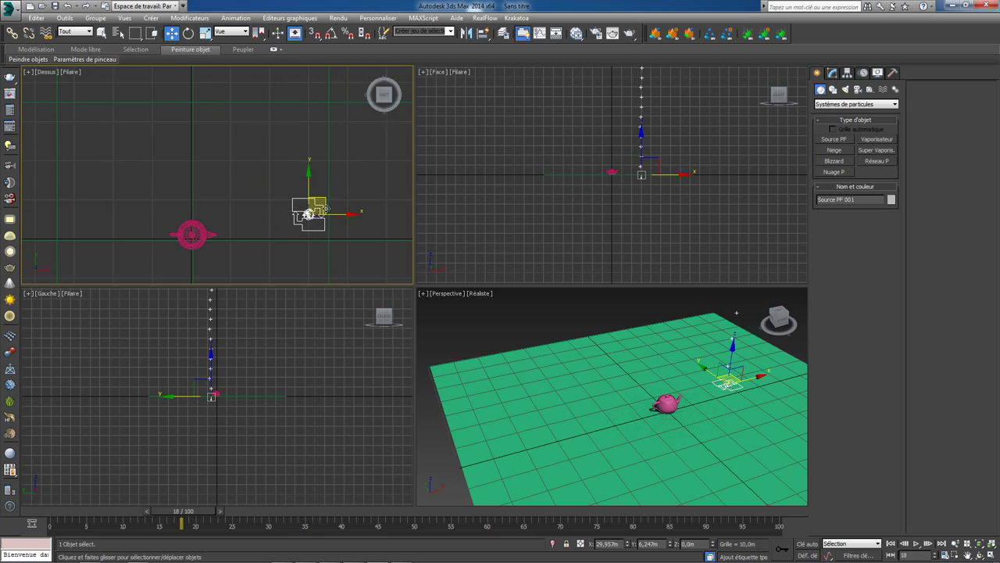
pyautogui.moveTo(300, 214); pyautogui.dragTo(215, 235)
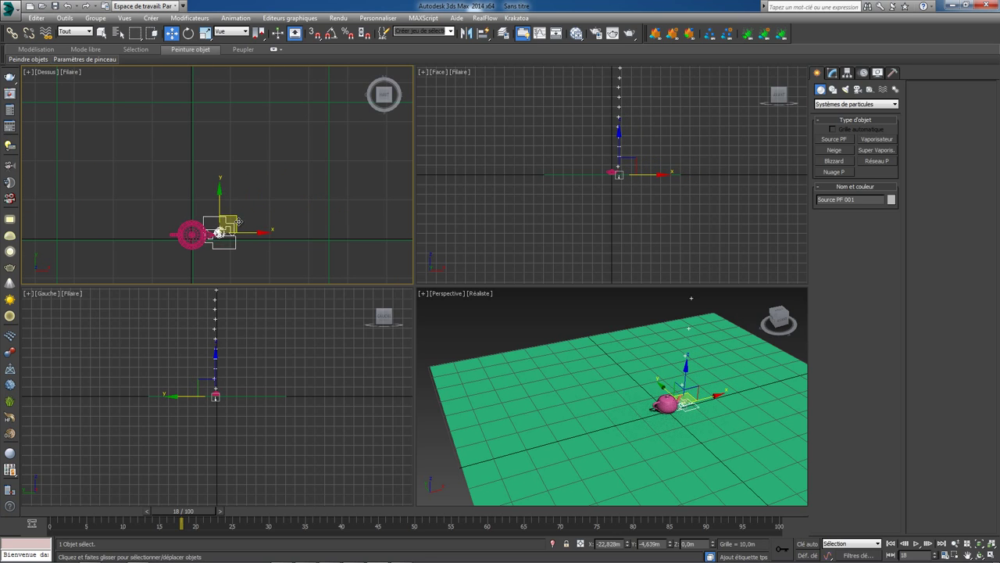
pyautogui.scroll(2, 212, 239)
pyautogui.scroll(3, 212, 239)
pyautogui.scroll(2, 227, 236)
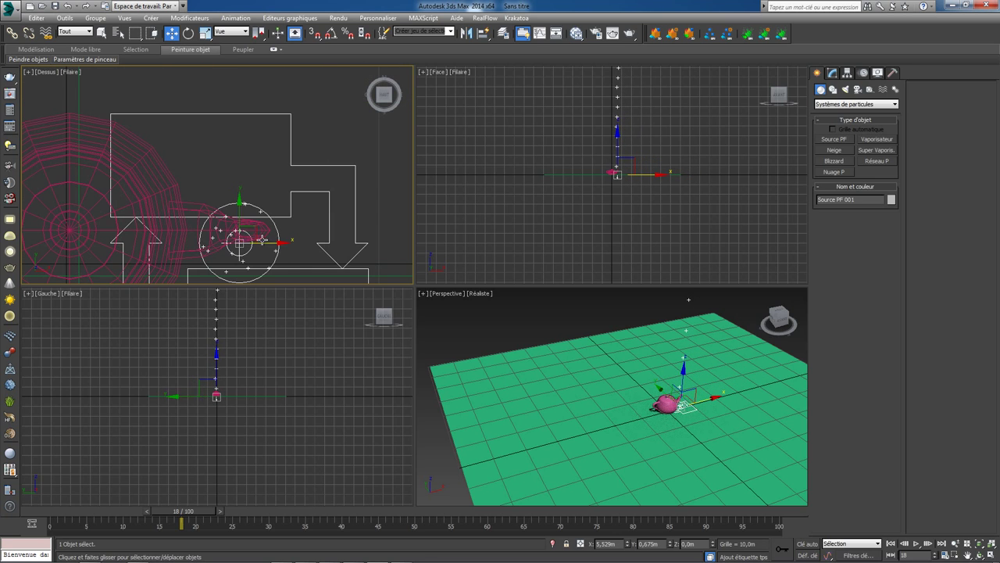
pyautogui.moveTo(254, 233); pyautogui.dragTo(285, 236)
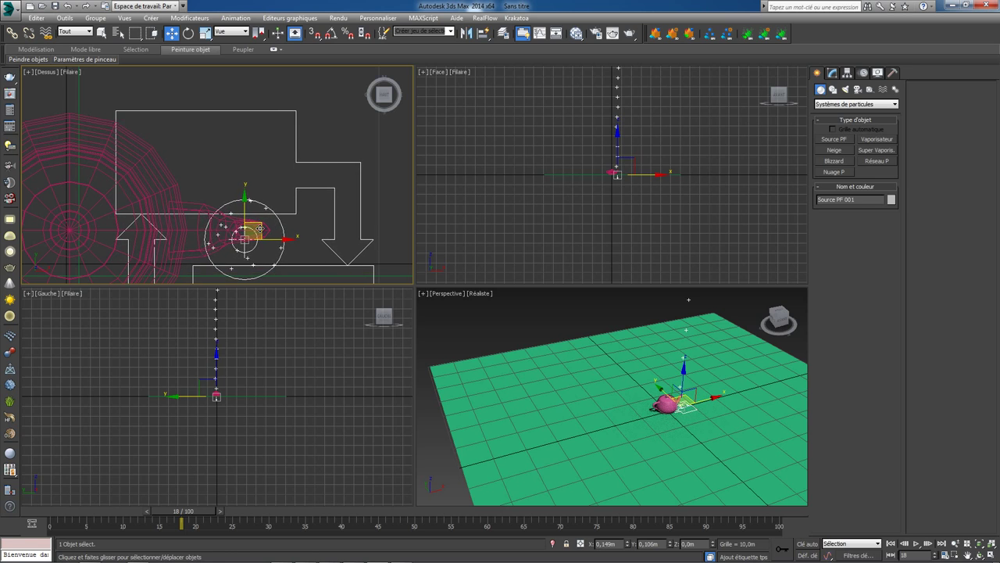
# Raise the emitter to spout height in the Front view.
pyautogui.rightClick(675, 326)
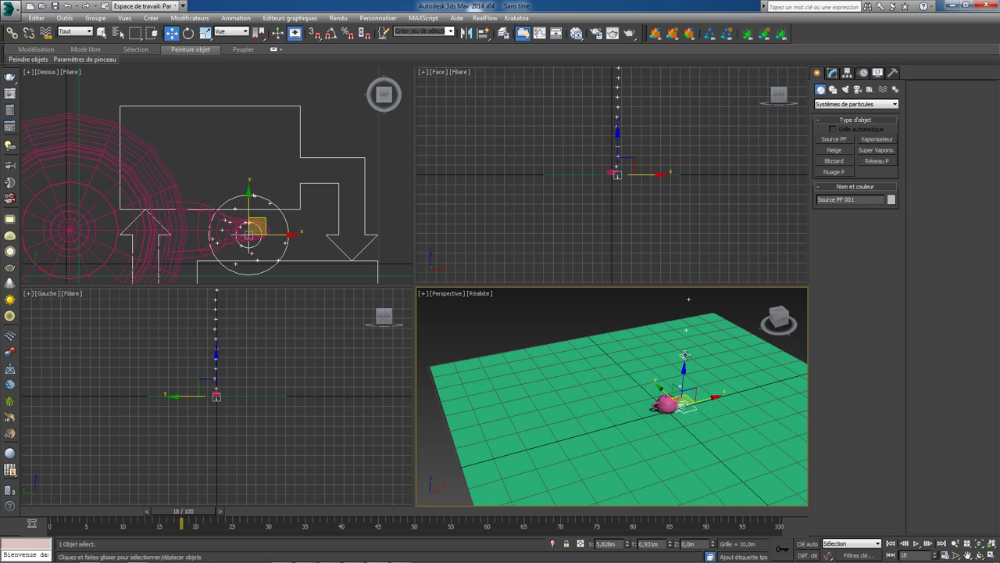
pyautogui.rightClick(644, 157)
pyautogui.scroll(2, 615, 179)
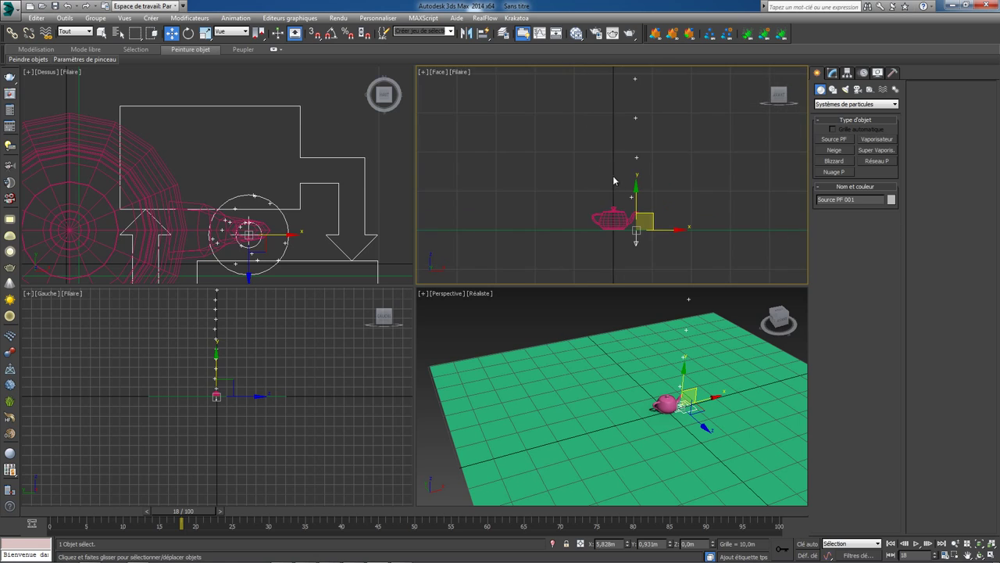
pyautogui.scroll(2, 648, 188)
pyautogui.scroll(2, 634, 230)
pyautogui.moveTo(617, 230); pyautogui.dragTo(616, 181)
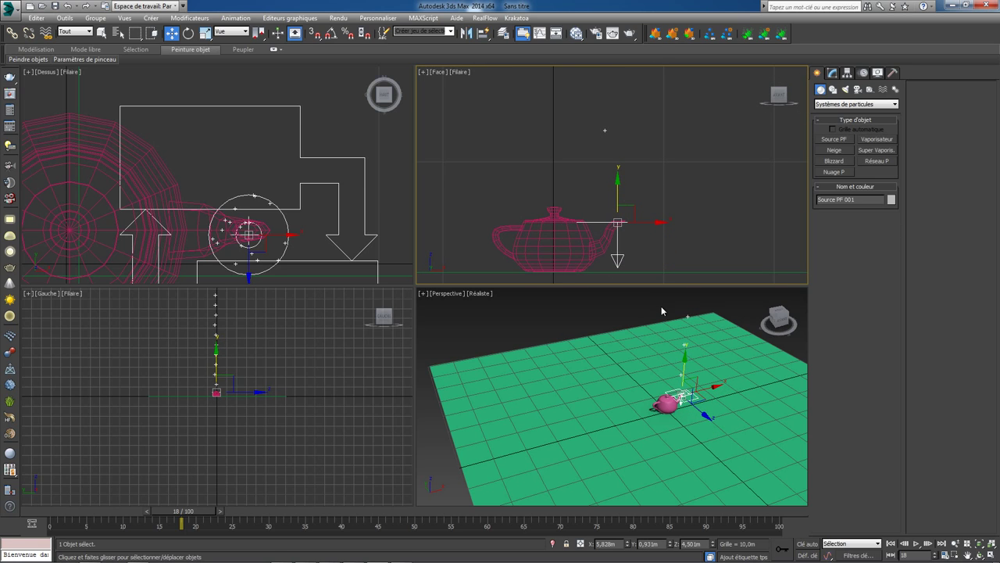
pyautogui.scroll(3, 661, 311)
pyautogui.scroll(3, 661, 311)
pyautogui.scroll(-3, 661, 311)
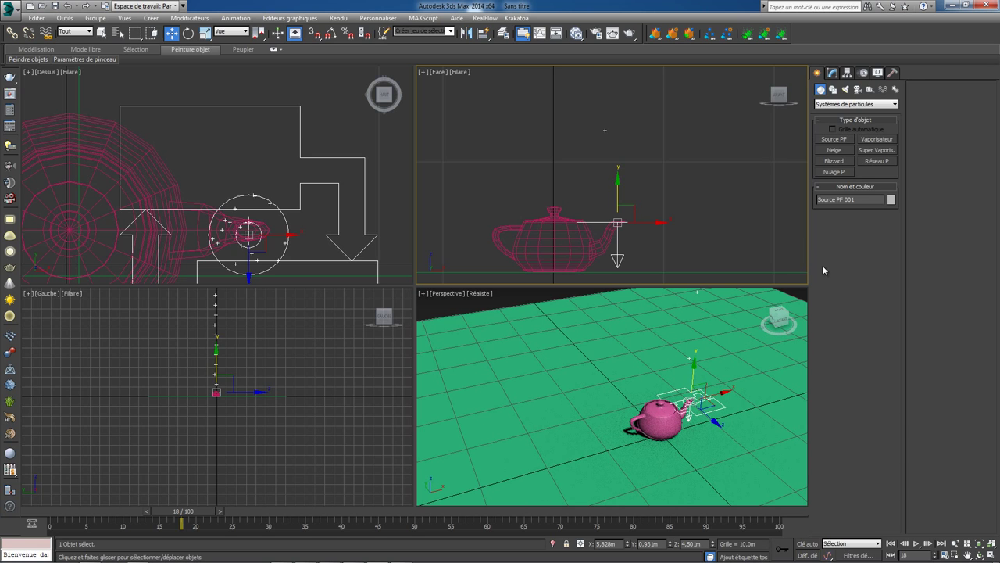
# Set the emitter diameter to 2,128m and the teapot radius to 4,16m, then realign the emitter.
pyautogui.click(832, 72)
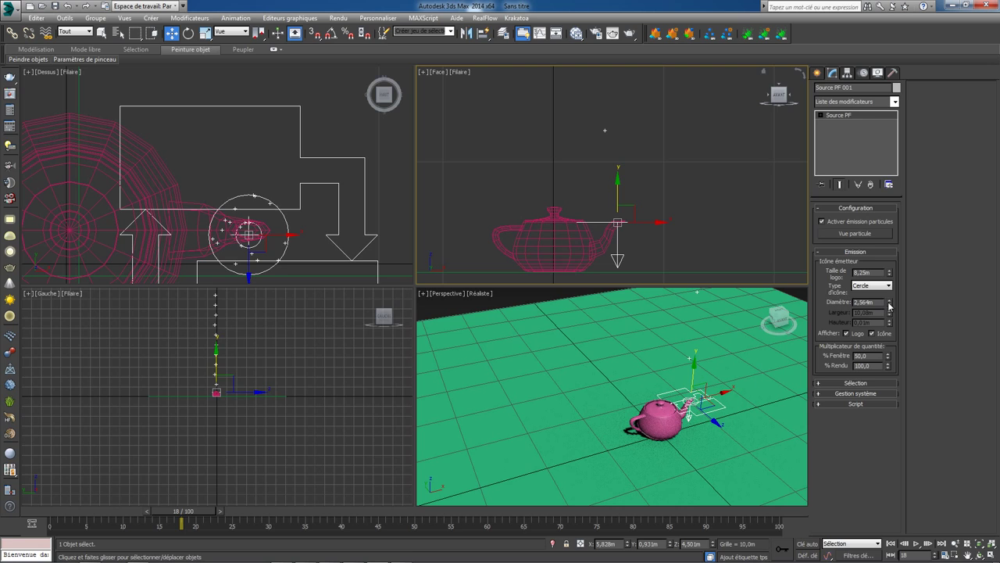
pyautogui.moveTo(886, 305); pyautogui.dragTo(890, 311)
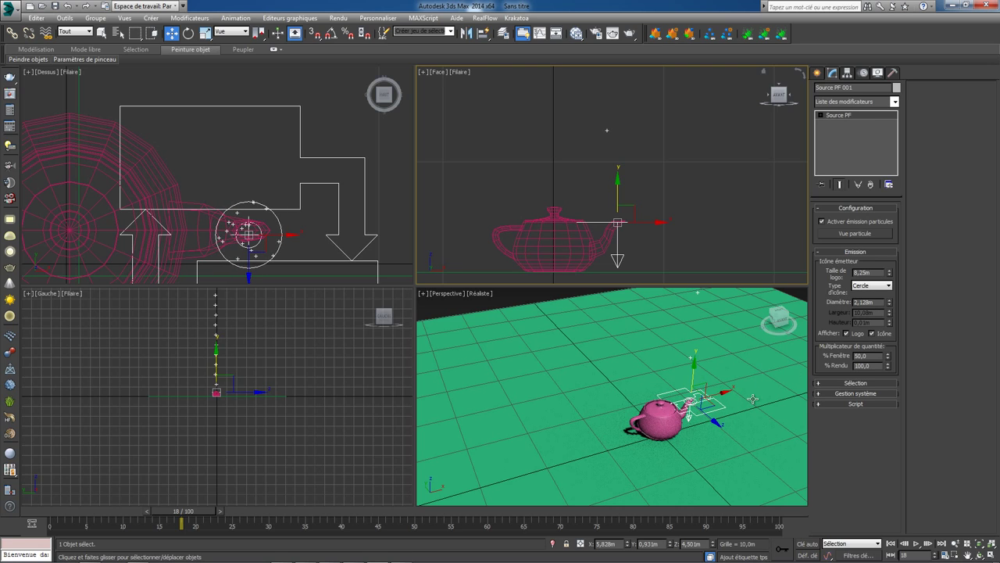
pyautogui.click(660, 428)
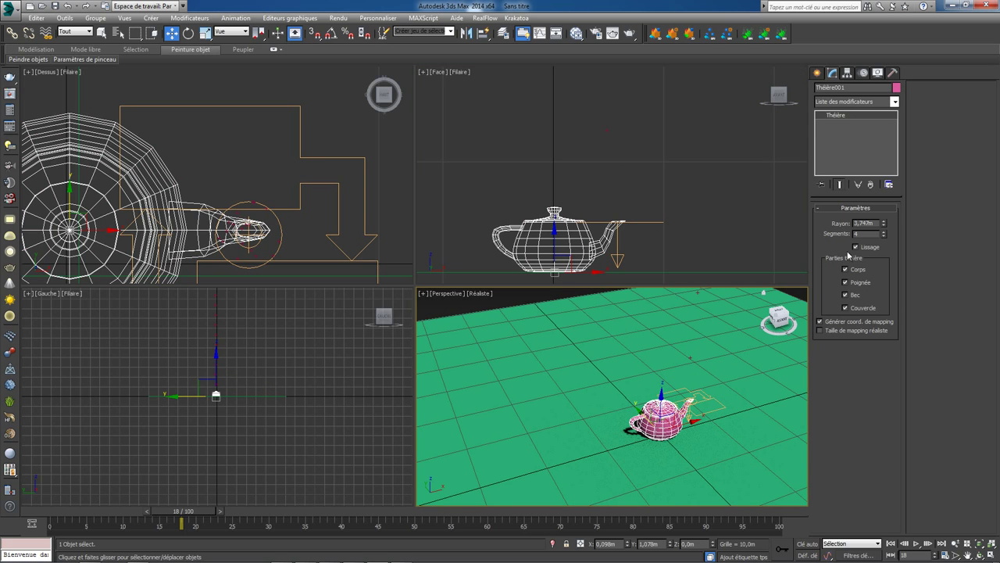
pyautogui.moveTo(883, 225); pyautogui.dragTo(884, 216)
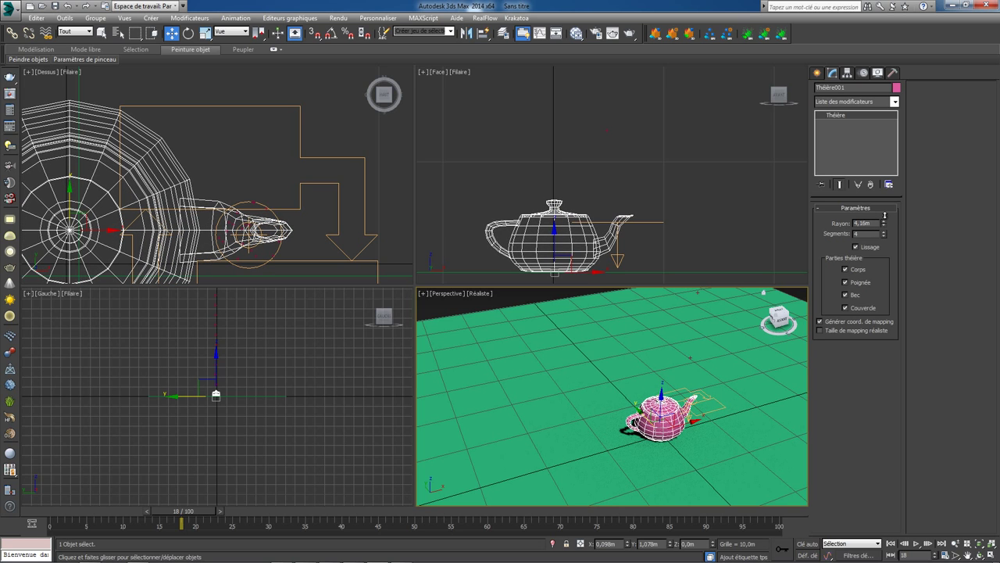
pyautogui.click(621, 223)
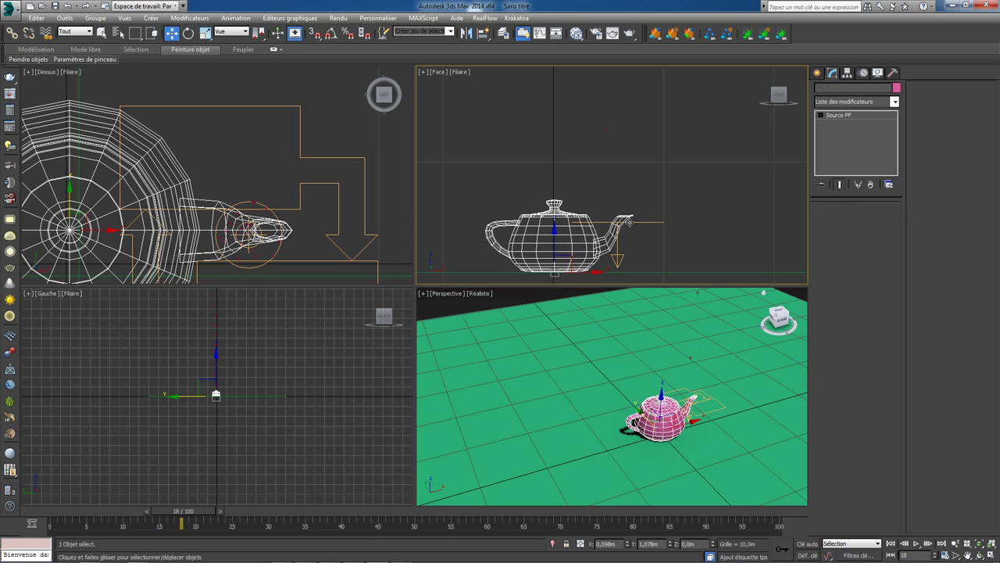
pyautogui.moveTo(632, 222); pyautogui.dragTo(640, 206)
# Maximize Perspective, orbit back from the scene and scrub to preview the particle stream.
pyautogui.rightClick(679, 319)
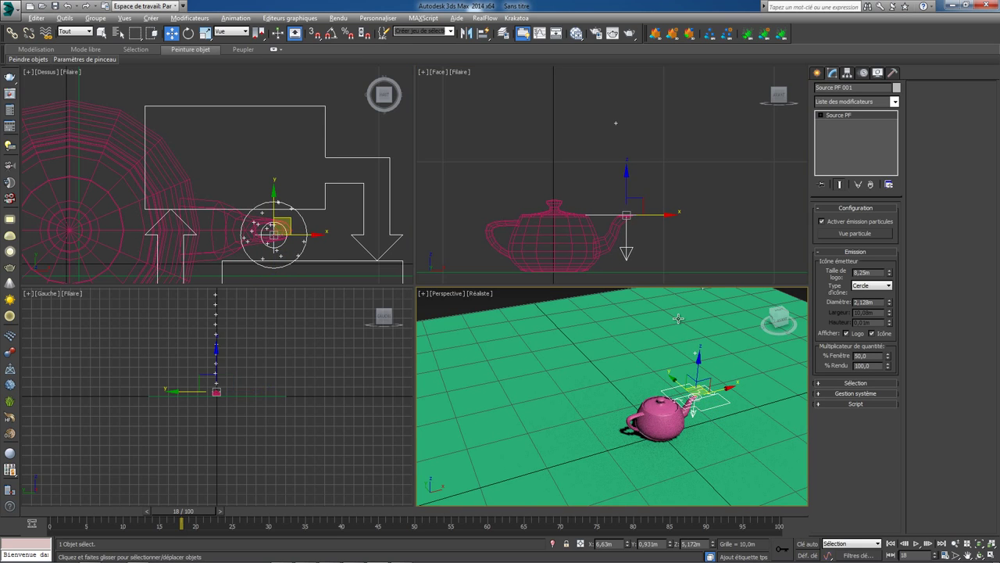
pyautogui.hotkey('alt', 'w')
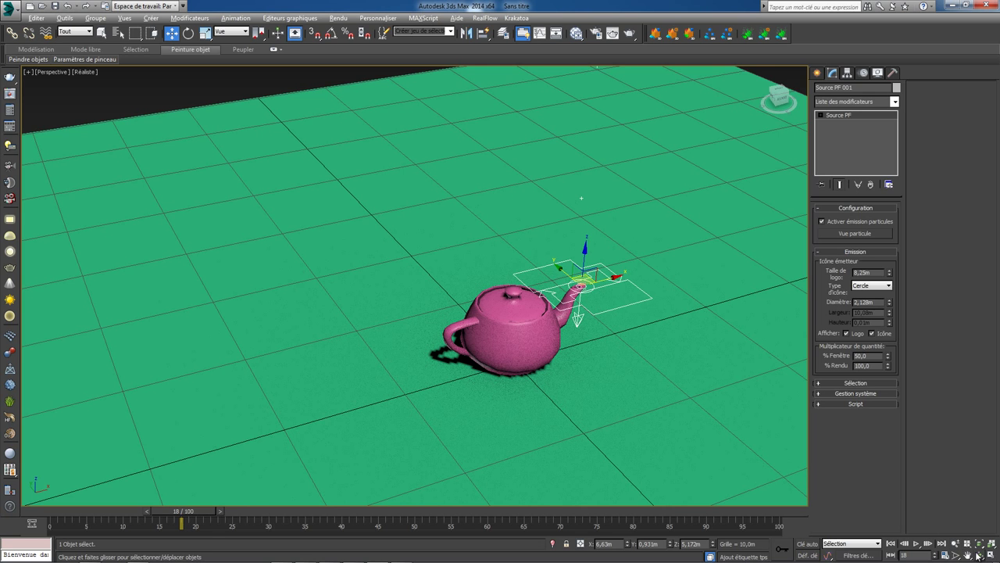
pyautogui.click(980, 555)
pyautogui.moveTo(515, 283); pyautogui.dragTo(518, 246)
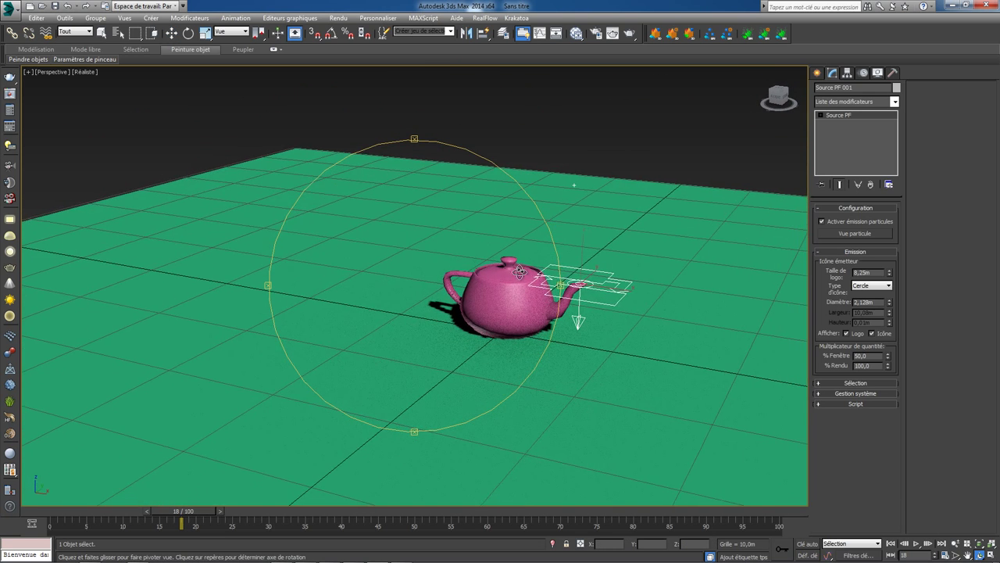
pyautogui.scroll(-5, 519, 246)
pyautogui.scroll(-5, 519, 246)
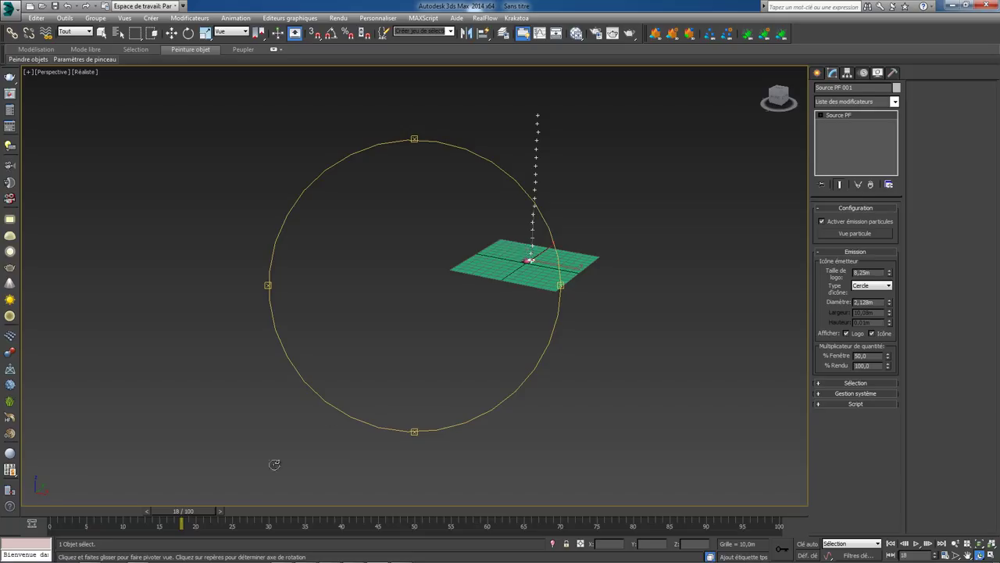
pyautogui.click(220, 512)
pyautogui.moveTo(219, 512)
pyautogui.mouseDown()
pyautogui.moveTo(300, 513)
pyautogui.moveTo(56, 513)
pyautogui.moveTo(205, 512)
pyautogui.moveTo(160, 513)
pyautogui.mouseUp()
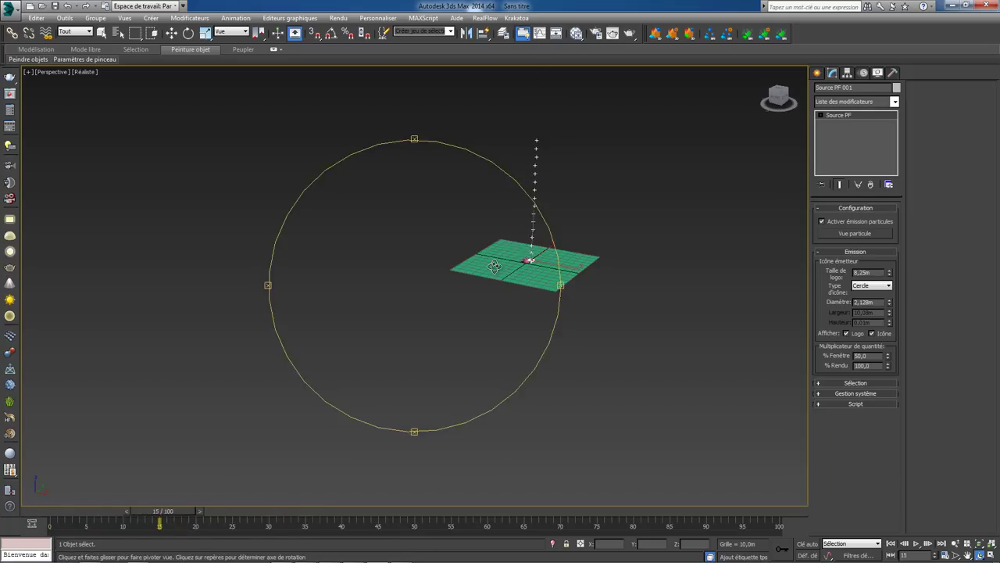
# In Particle View, shorten Supprimer 001's lifespan and set Vitesse 001's speed to 100.
pyautogui.press('6')
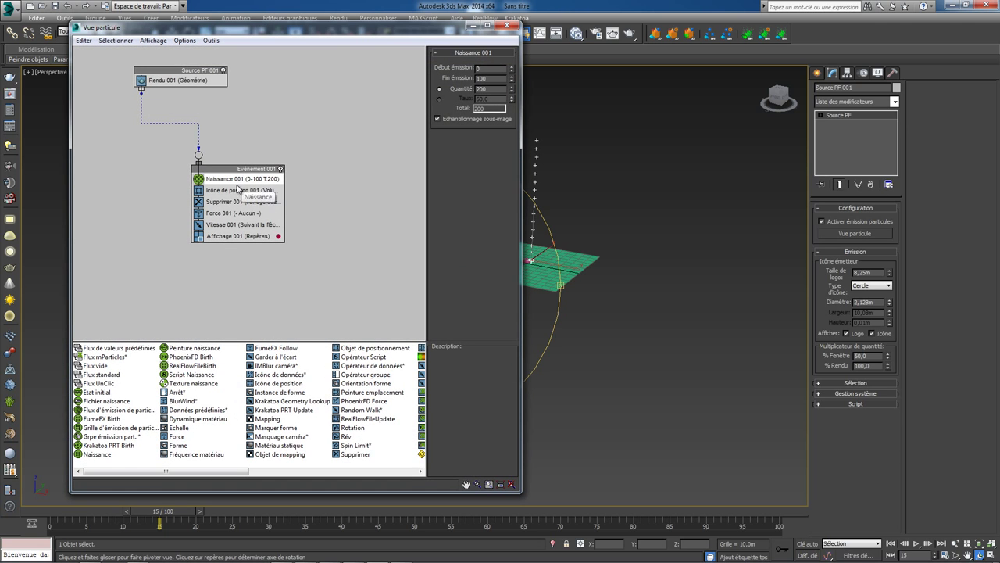
pyautogui.click(224, 203)
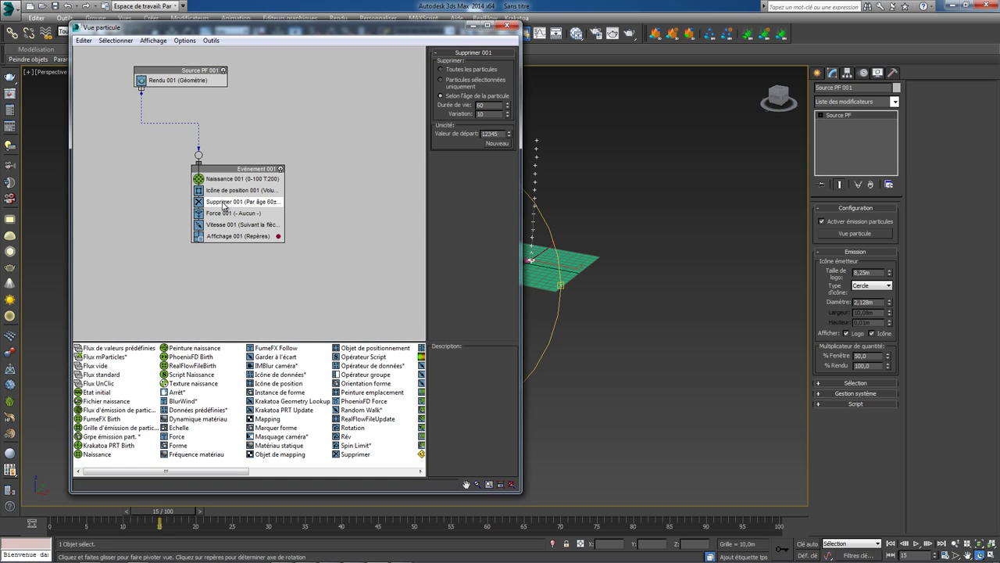
pyautogui.doubleClick(489, 104)
pyautogui.click(250, 225)
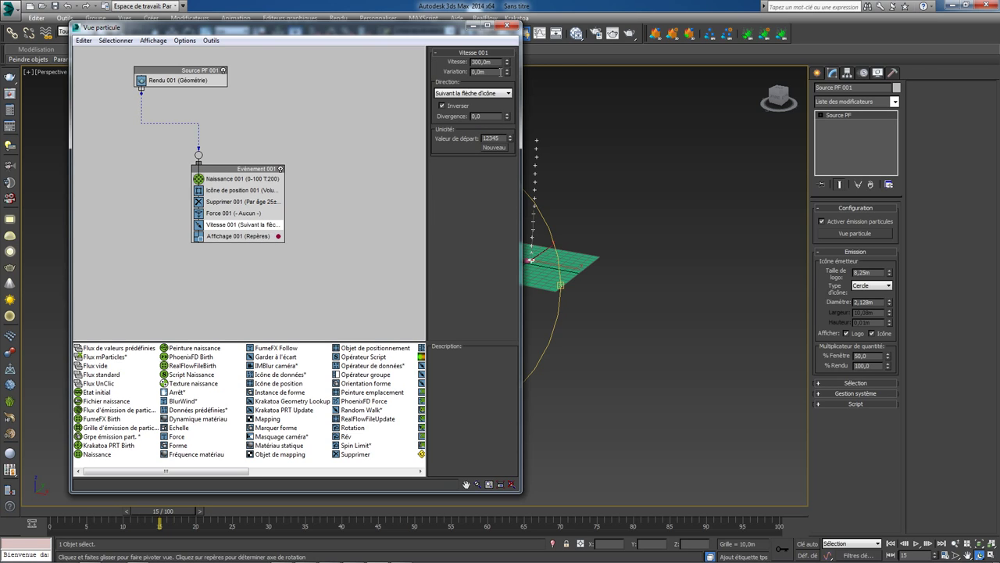
pyautogui.moveTo(507, 68); pyautogui.dragTo(507, 97)
pyautogui.moveTo(498, 61); pyautogui.dragTo(452, 68)
pyautogui.press('BackSpace')
pyautogui.write('0')
pyautogui.press('Return')
# Set Naissance 001's quantity to 20000 and close Particle View.
pyautogui.click(240, 180)
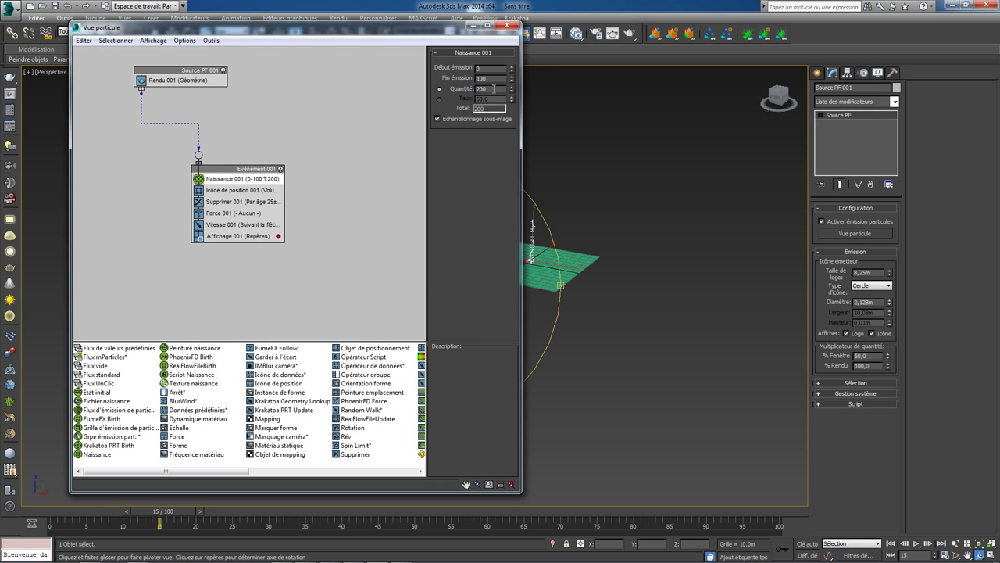
pyautogui.press('Return')
pyautogui.moveTo(397, 29); pyautogui.dragTo(339, 41)
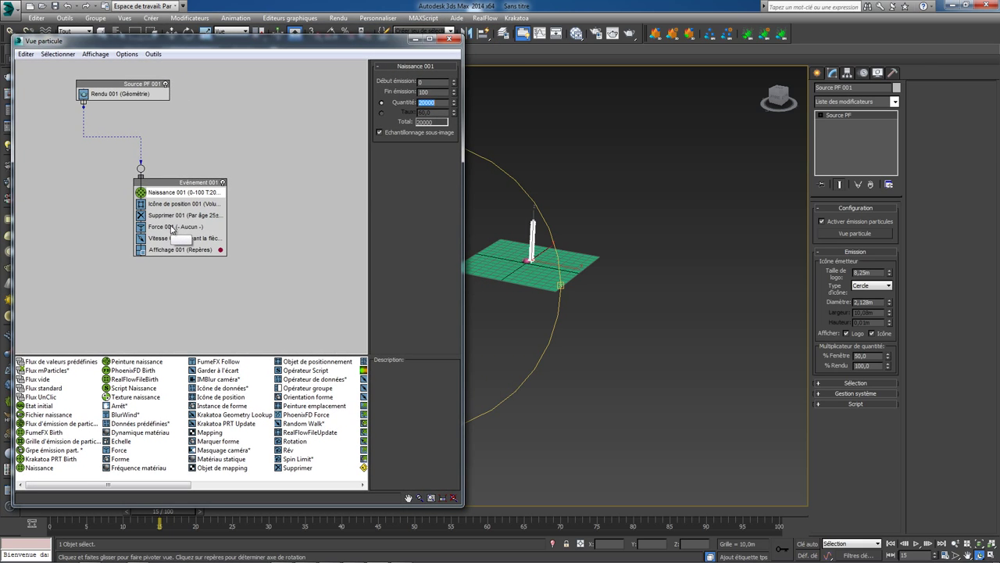
pyautogui.click(173, 228)
pyautogui.click(383, 33)
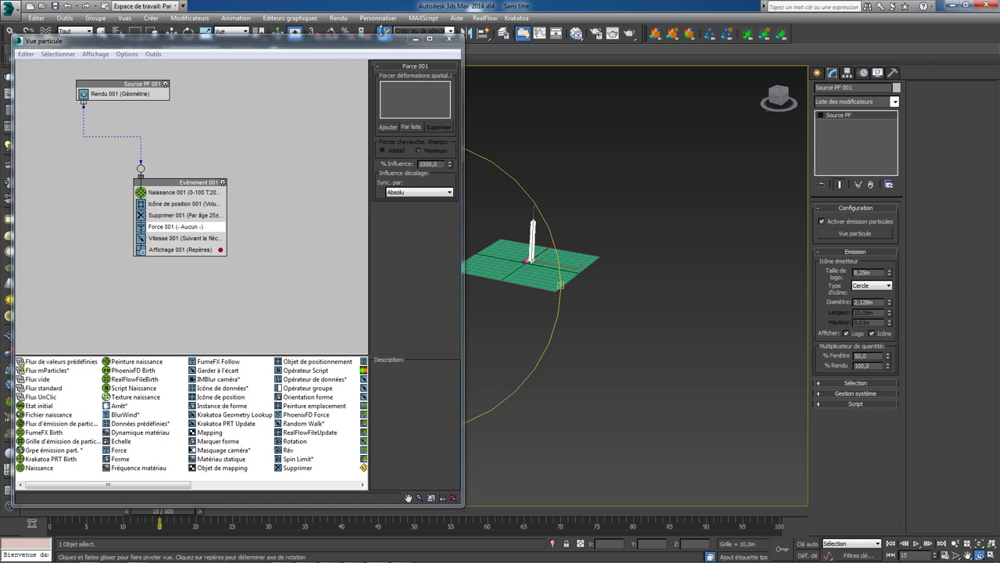
pyautogui.click(230, 59)
pyautogui.click(443, 39)
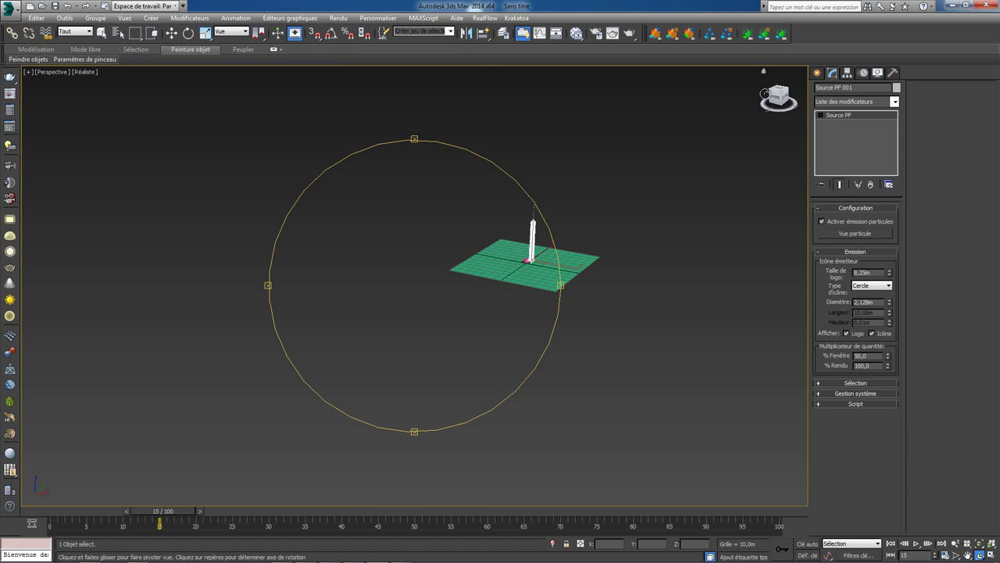
# Create a Vent wind force and a Traînée drag force beside the plane.
pyautogui.click(816, 73)
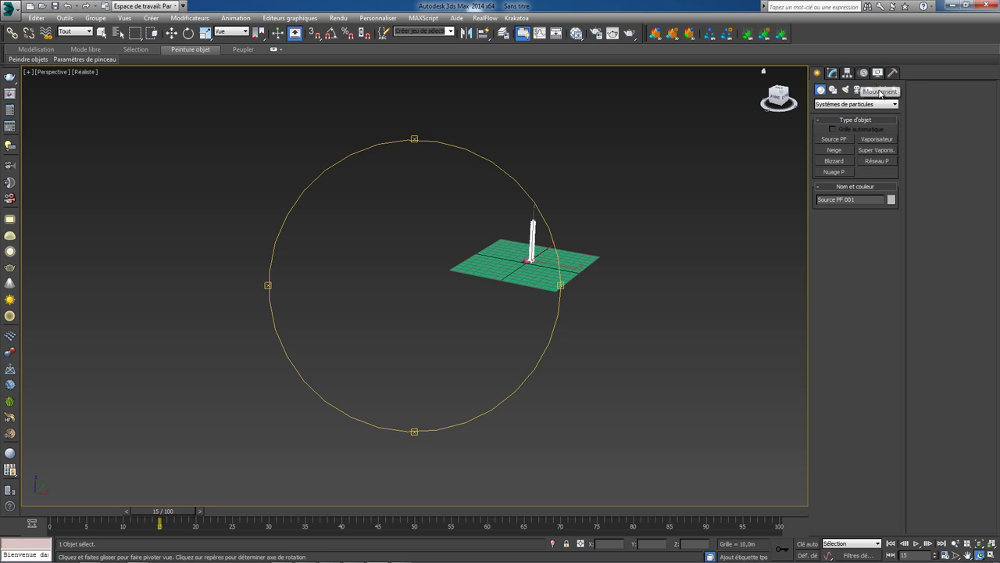
pyautogui.click(883, 89)
pyautogui.click(881, 173)
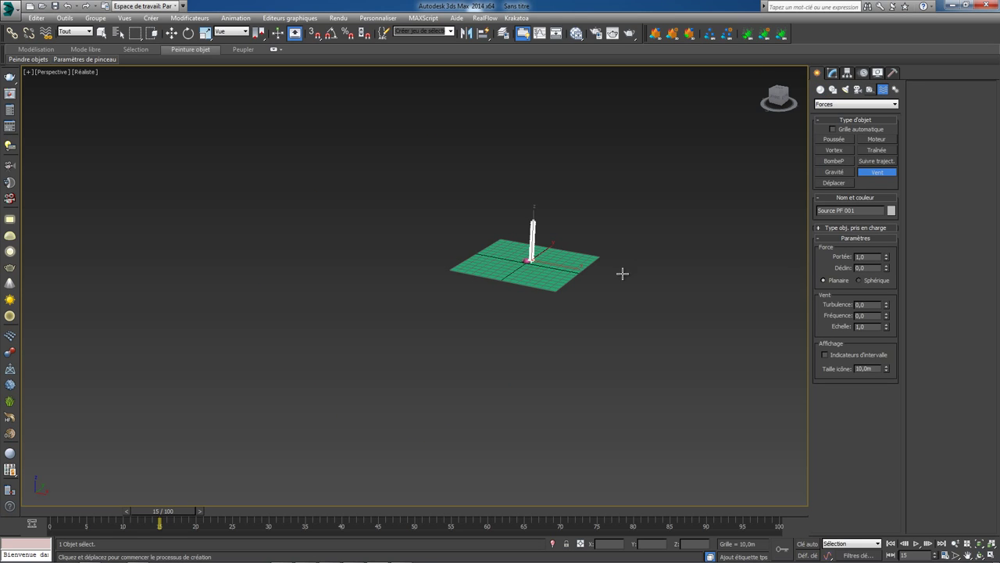
pyautogui.moveTo(608, 285); pyautogui.dragTo(632, 290)
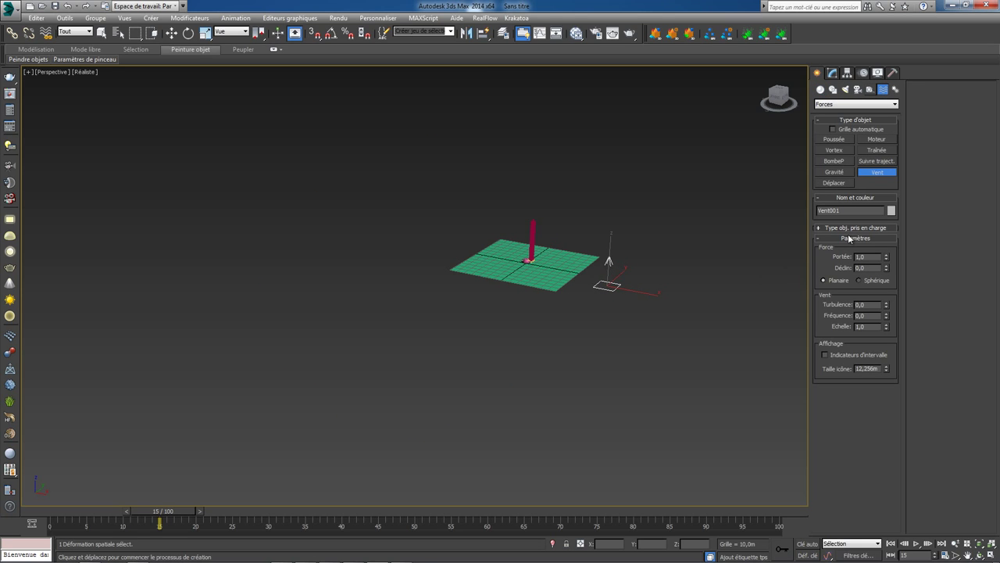
pyautogui.click(875, 153)
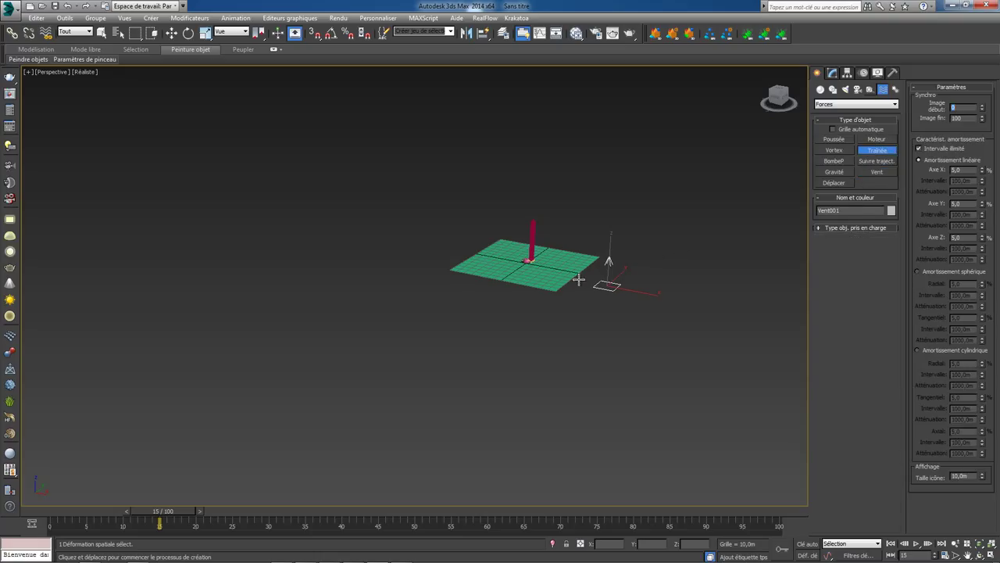
pyautogui.click(555, 297)
pyautogui.moveTo(555, 296); pyautogui.dragTo(564, 303)
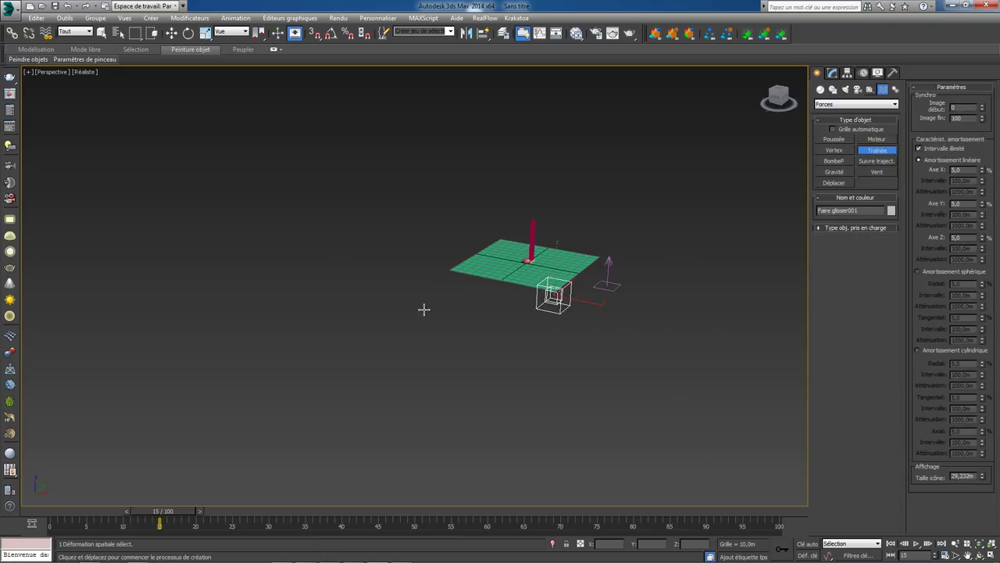
pyautogui.scroll(8, 530, 278)
pyautogui.scroll(-5, 576, 272)
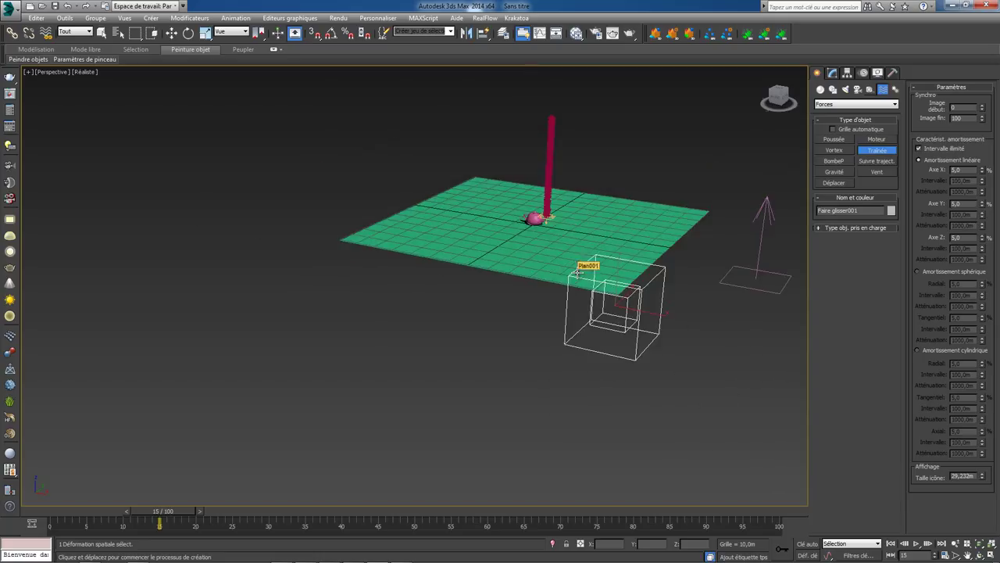
# Set the drag force's X-axis linear damping to 15.
pyautogui.click(832, 72)
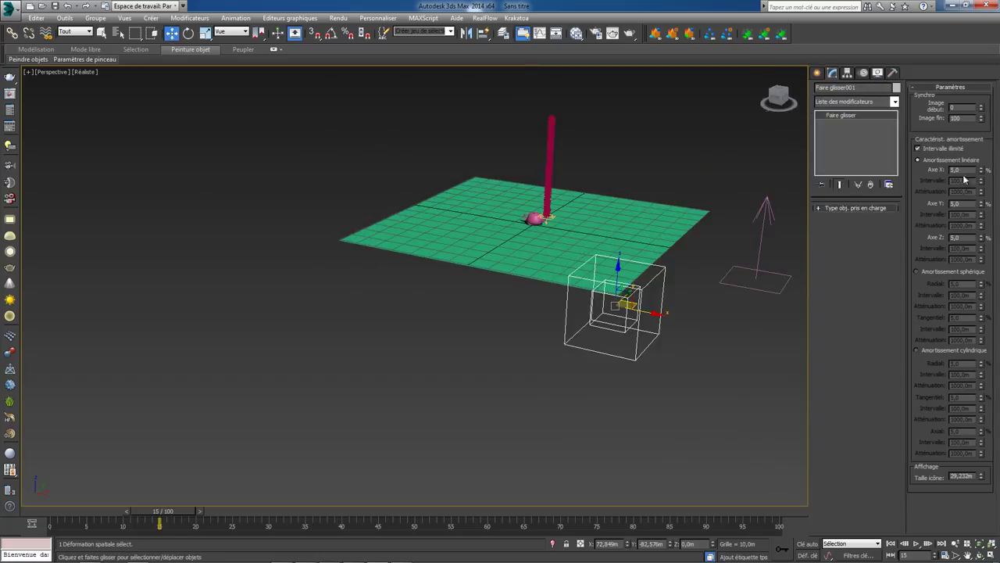
pyautogui.moveTo(981, 170)
pyautogui.mouseDown()
pyautogui.moveTo(980, 141)
pyautogui.moveTo(981, 174)
pyautogui.mouseUp()
pyautogui.write('15')
pyautogui.press('Return')
pyautogui.press('BackSpace')
pyautogui.click(385, 33)
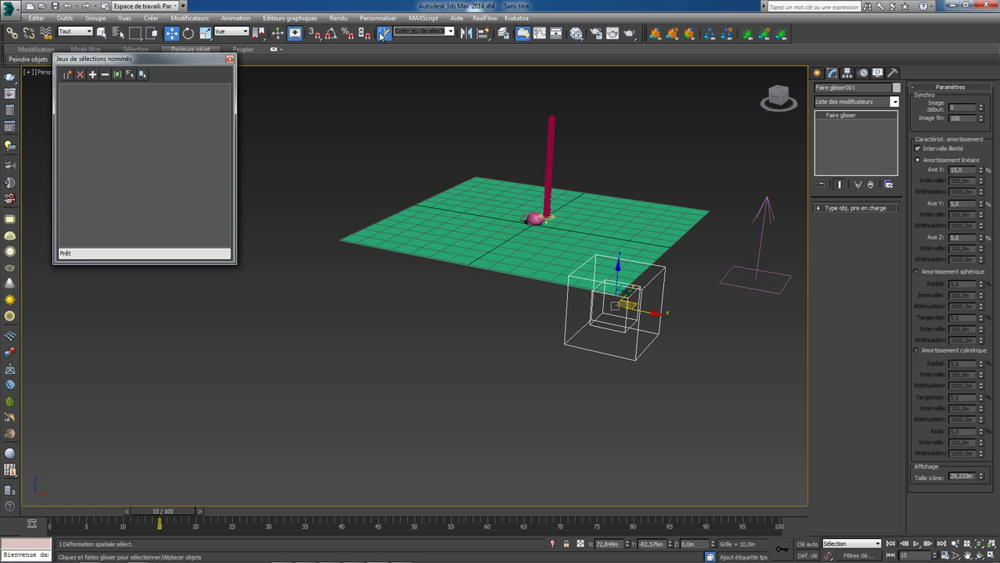
pyautogui.click(230, 60)
# Assign Faire glisser001 and Vent001 to Force 001 using Par liste.
pyautogui.click(250, 409)
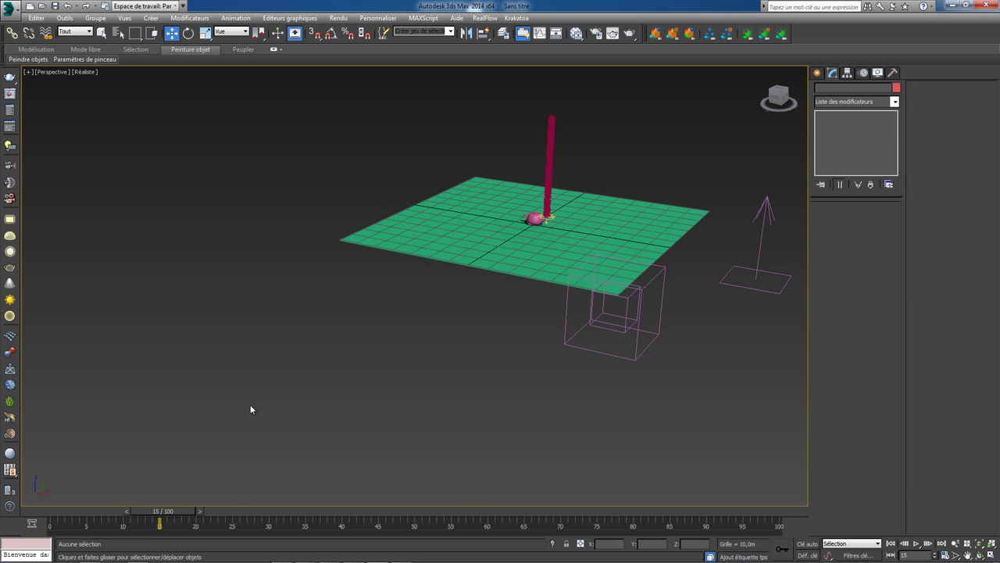
pyautogui.press('6')
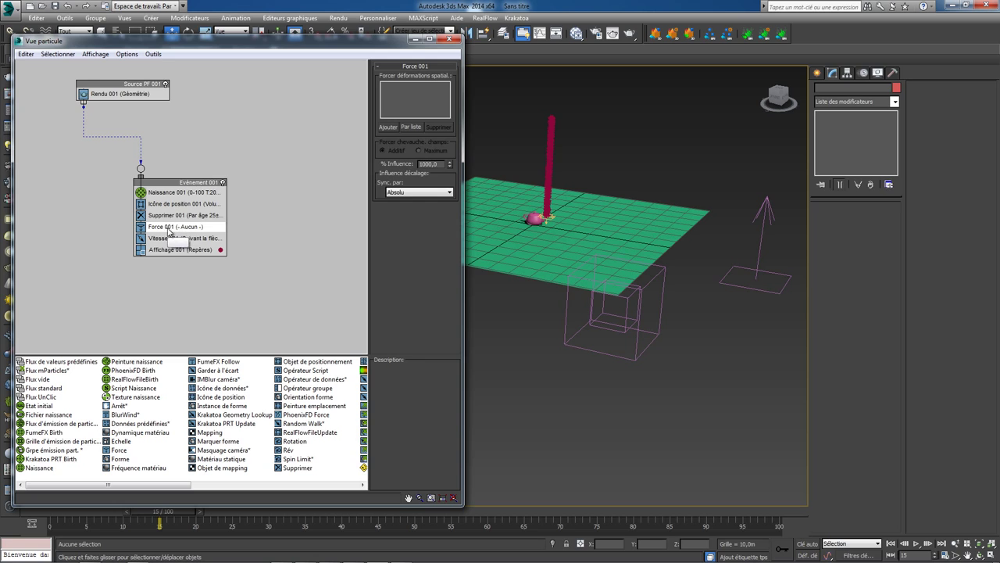
pyautogui.click(173, 238)
pyautogui.click(172, 227)
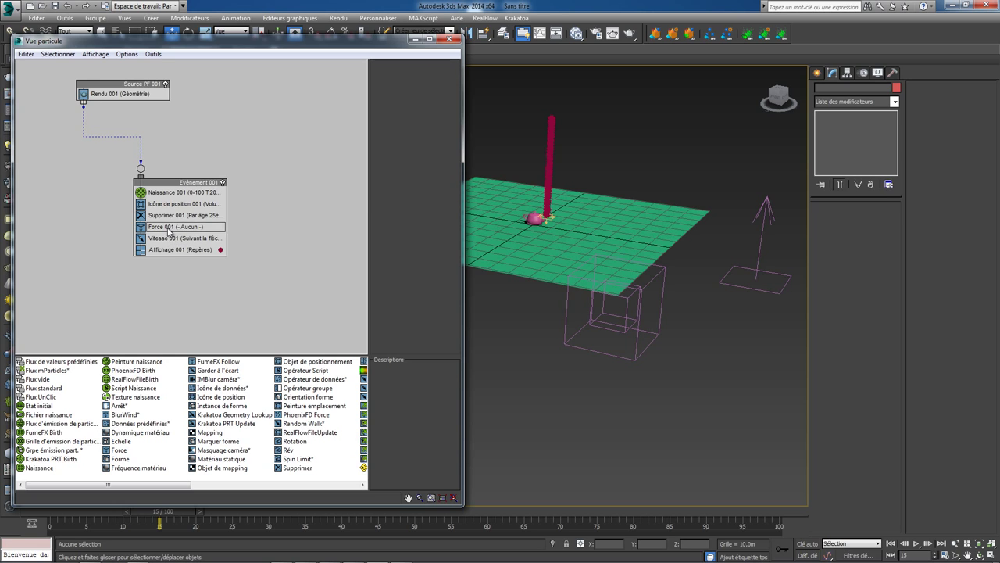
pyautogui.click(377, 31)
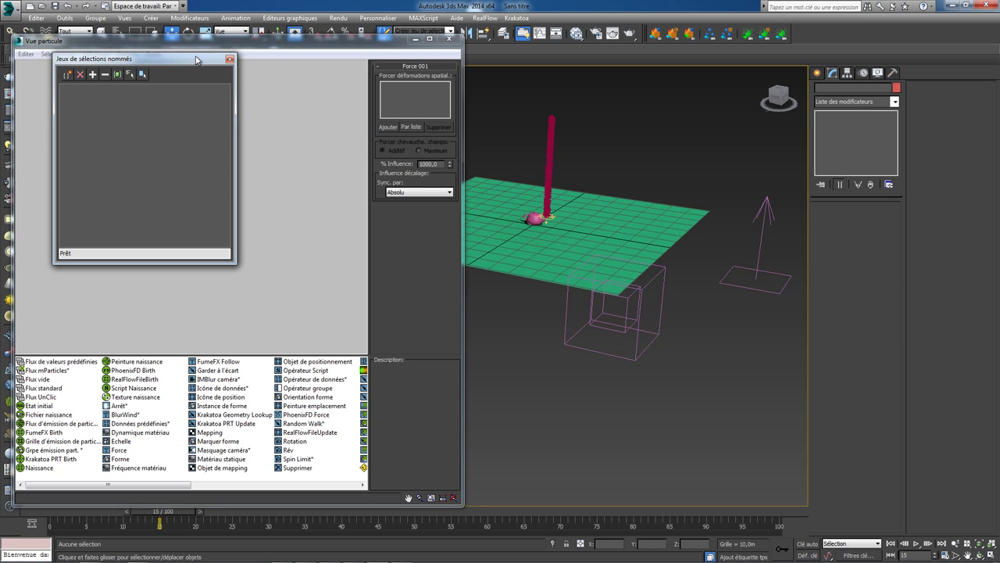
pyautogui.click(229, 60)
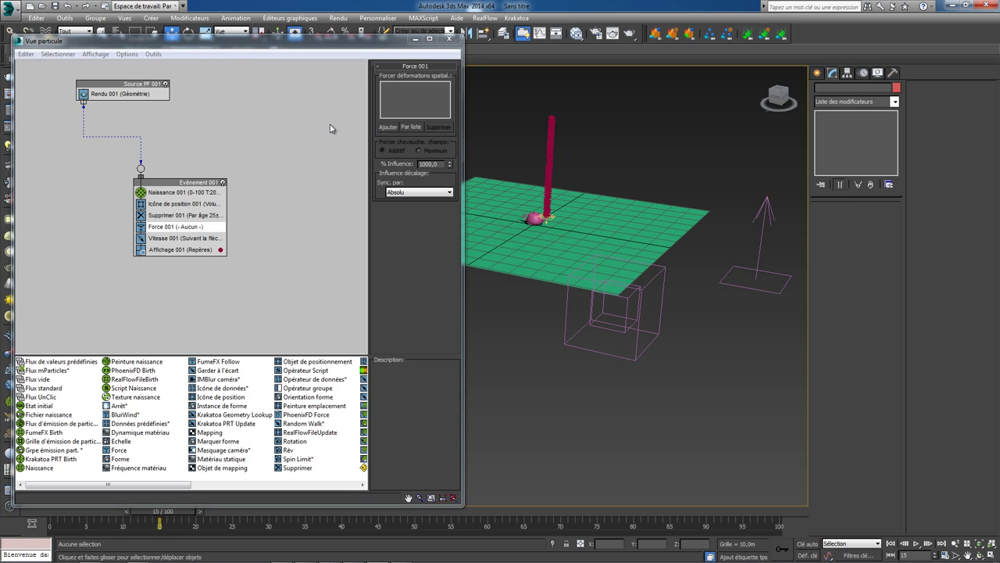
pyautogui.click(404, 127)
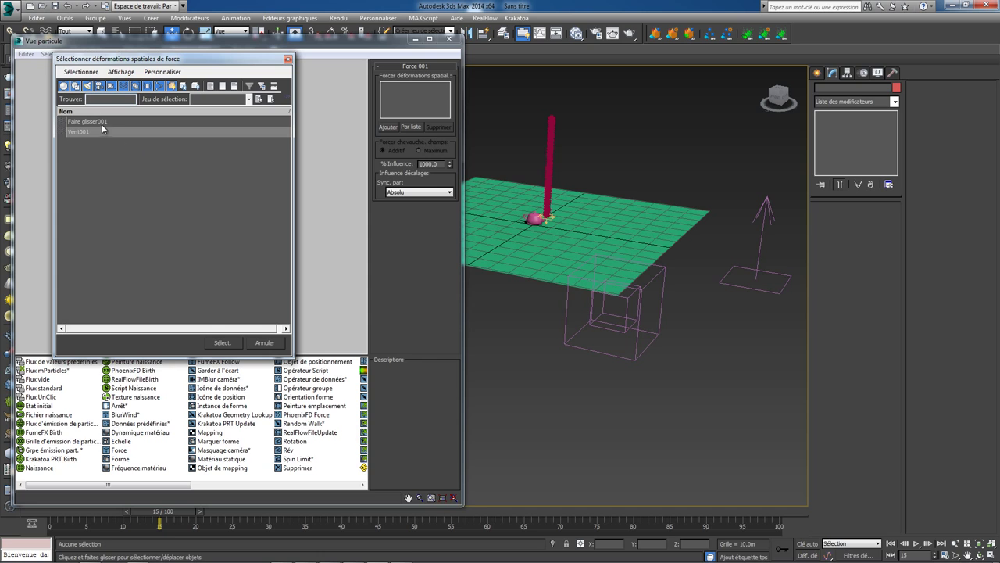
pyautogui.click(100, 123)
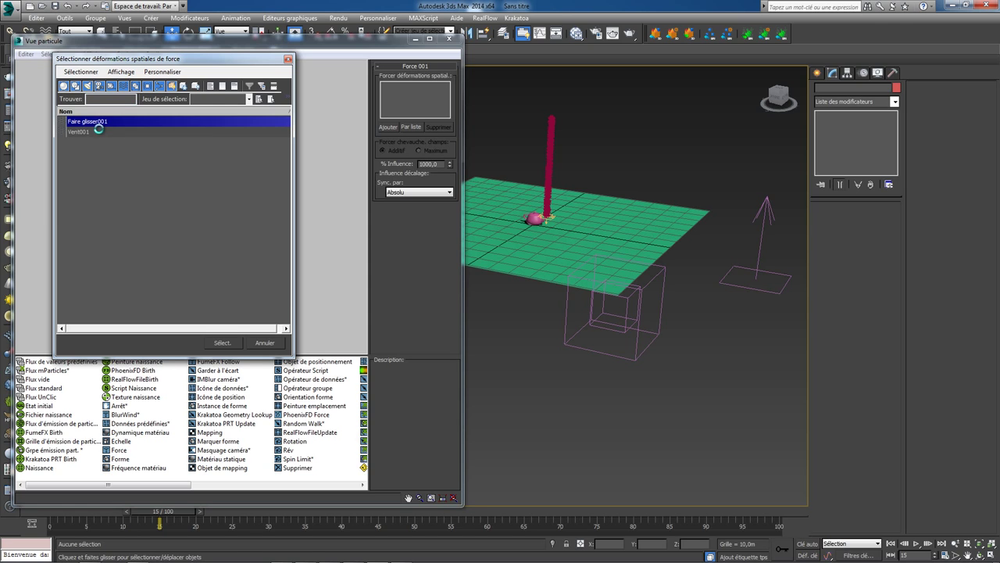
pyautogui.keyDown('ctrl'); pyautogui.click(100, 132); pyautogui.keyUp('ctrl')
pyautogui.click(221, 344)
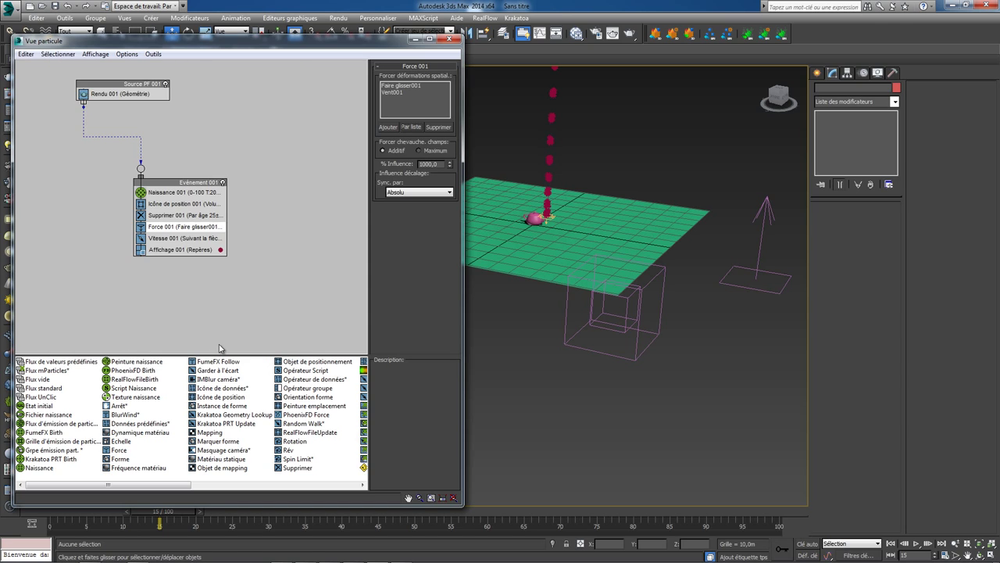
# Set the drag warp's Y-axis damping to 15 and Z-axis damping to 51.
pyautogui.click(665, 293)
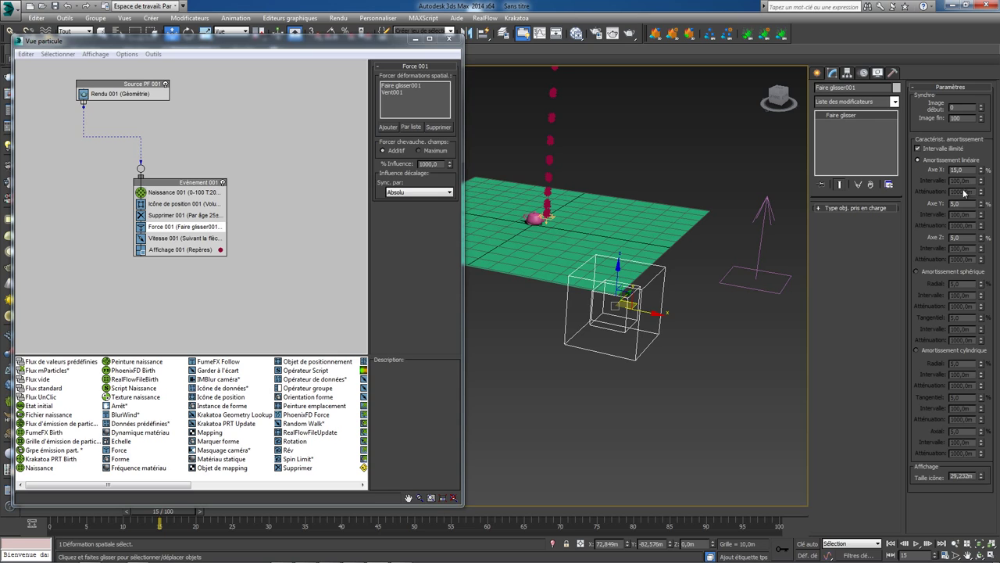
pyautogui.moveTo(969, 203); pyautogui.dragTo(935, 203)
pyautogui.press('Tab')
pyautogui.write('1')
pyautogui.press('Return')
# Give the wind turbulence 4,24, frequency 0,01 and scale 0,71.
pyautogui.click(765, 255)
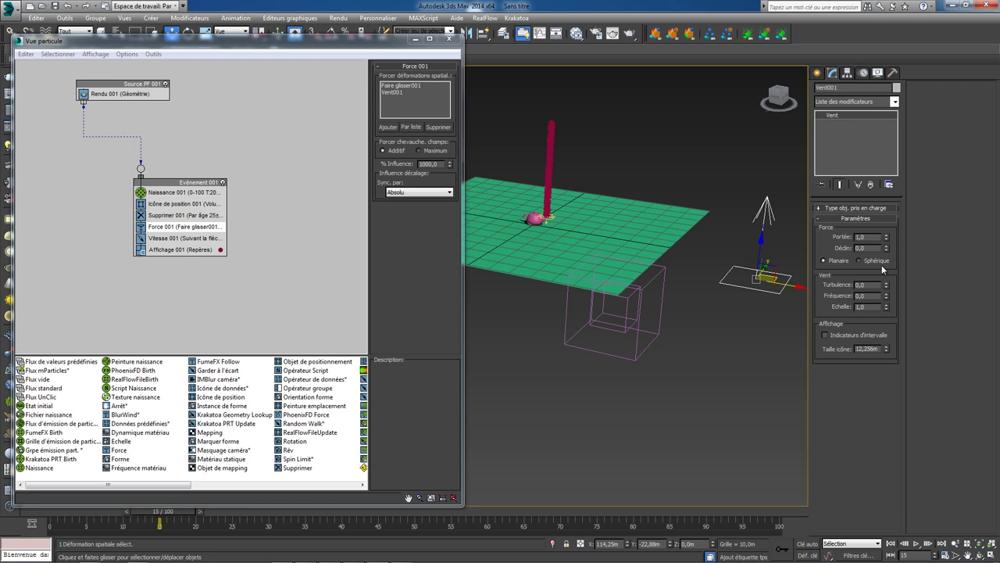
pyautogui.moveTo(887, 283); pyautogui.dragTo(887, 249)
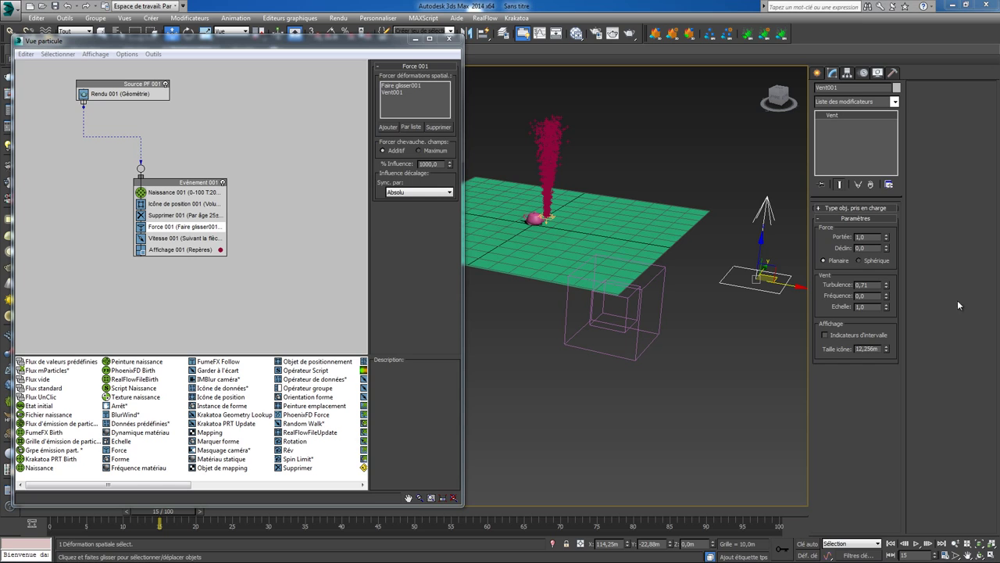
pyautogui.moveTo(887, 283); pyautogui.dragTo(885, 100)
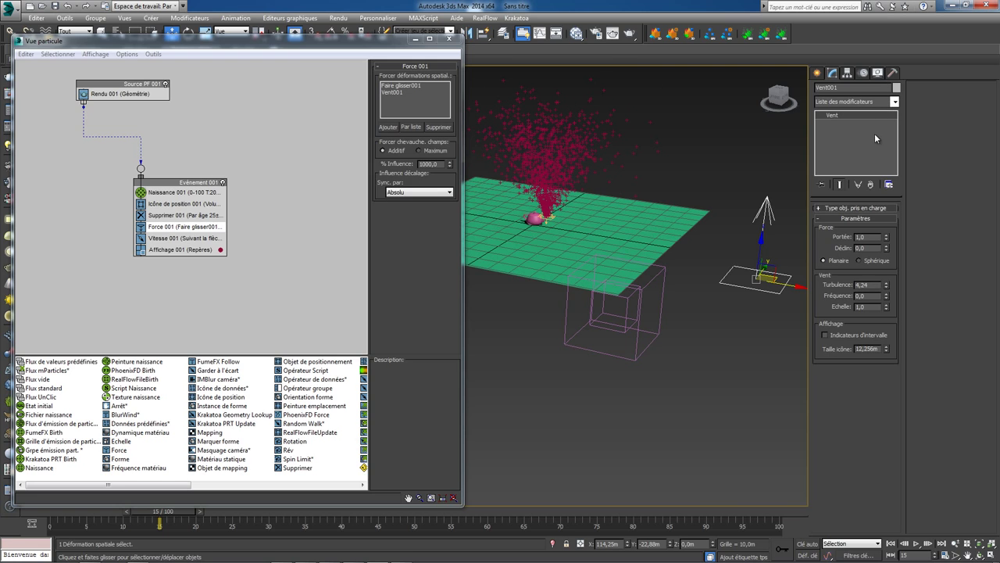
pyautogui.click(885, 294)
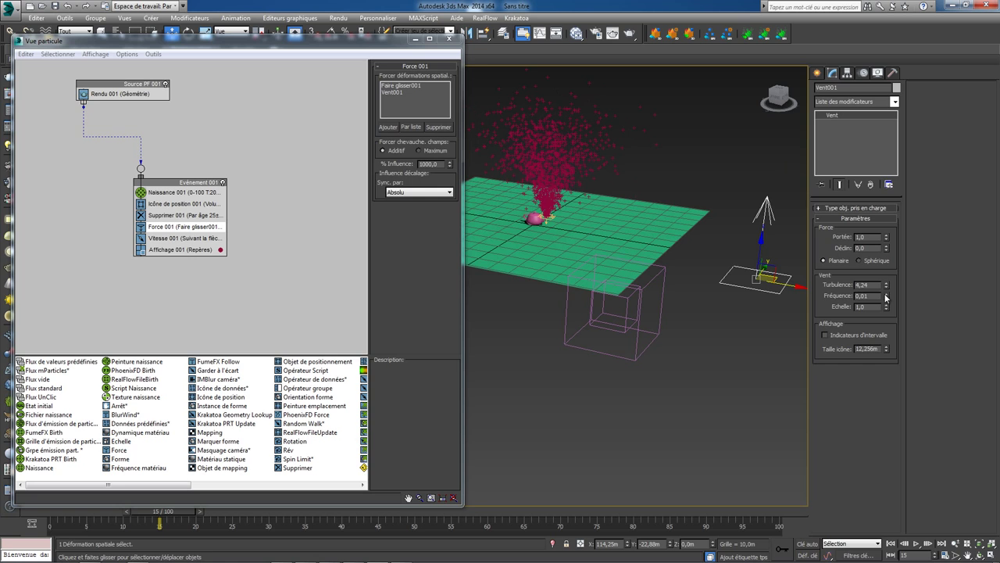
pyautogui.moveTo(887, 308); pyautogui.dragTo(888, 323)
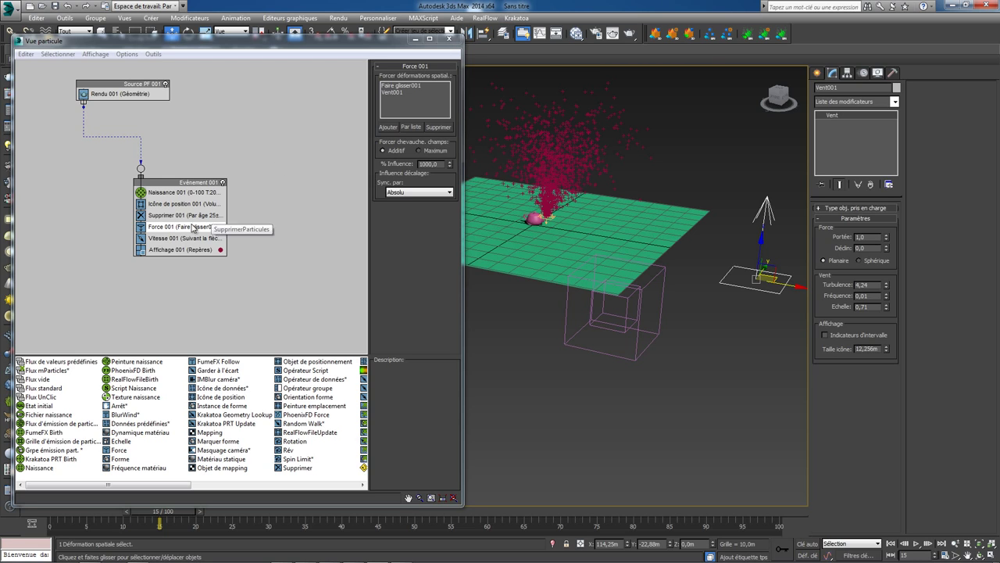
# Set Affichage 001 to show 50% of the particles.
pyautogui.click(168, 249)
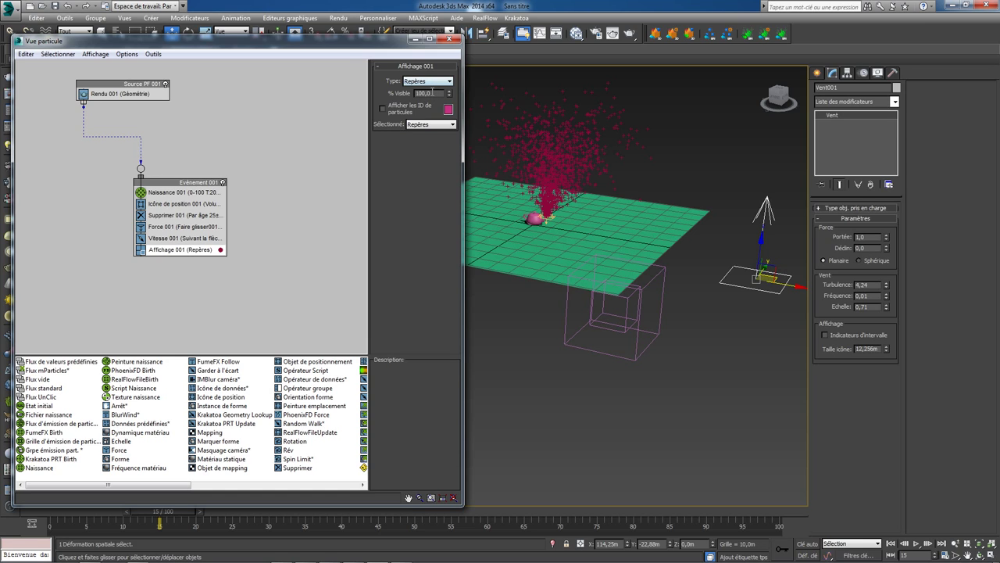
pyautogui.moveTo(432, 93); pyautogui.dragTo(391, 97)
pyautogui.write('50')
pyautogui.press('Return')
# Raise the Naissance 001 birth quantity to 200000.
pyautogui.click(170, 194)
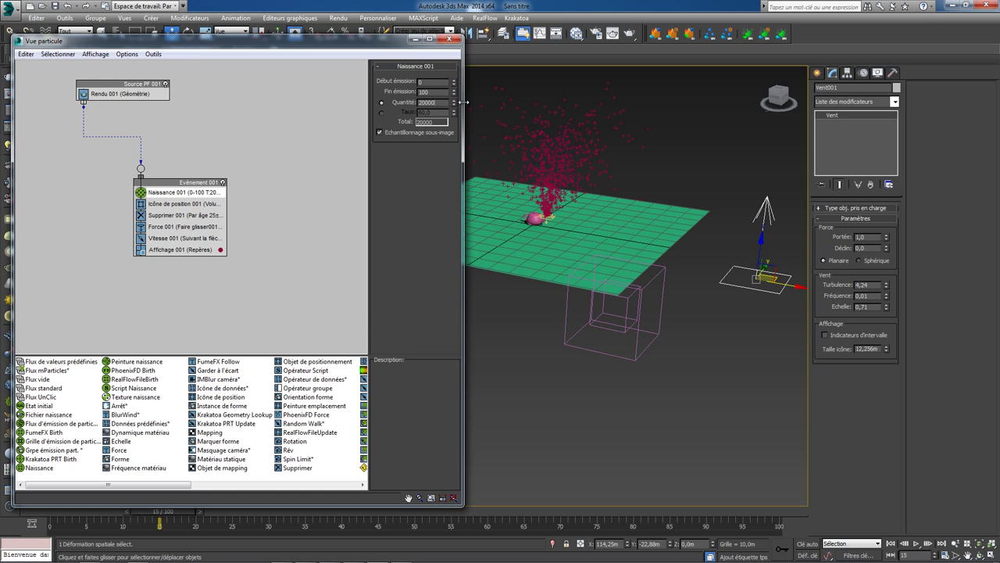
pyautogui.write('0')
pyautogui.press('Return')
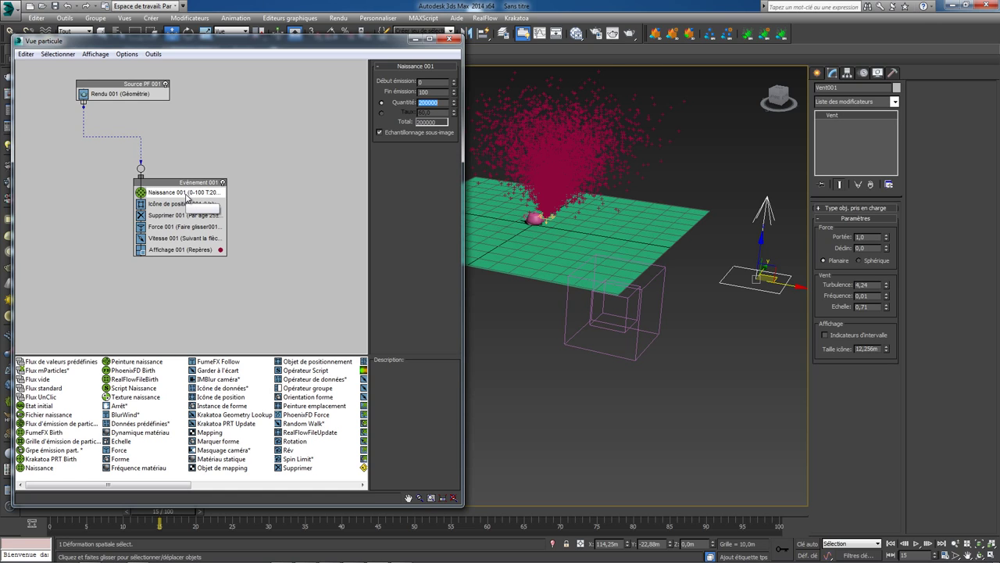
# Set Affichage 001 to show only 3% of the particles.
pyautogui.click(180, 250)
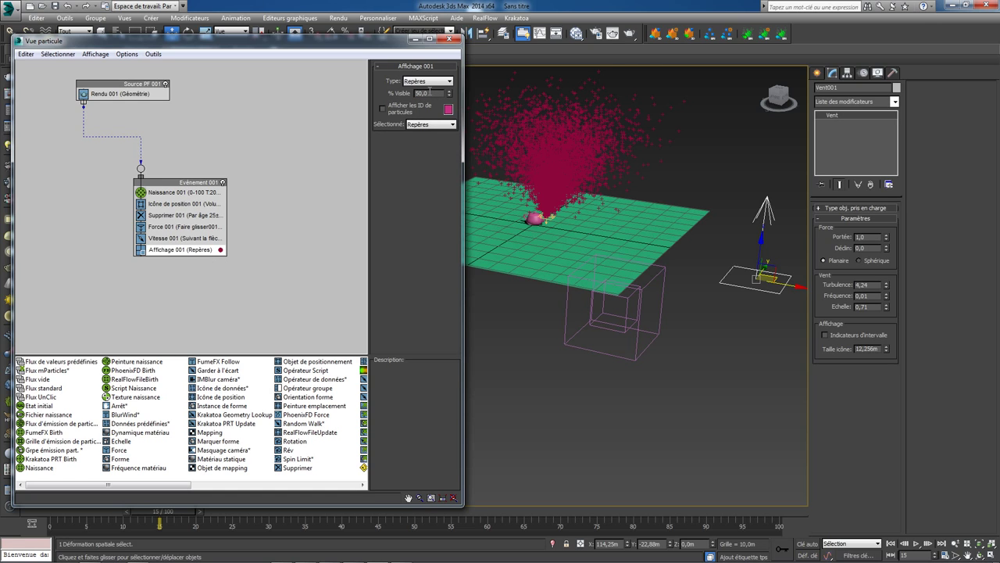
pyautogui.press('BackSpace')
pyautogui.press('BackSpace')
pyautogui.press('BackSpace')
pyautogui.write('3')
pyautogui.press('Return')
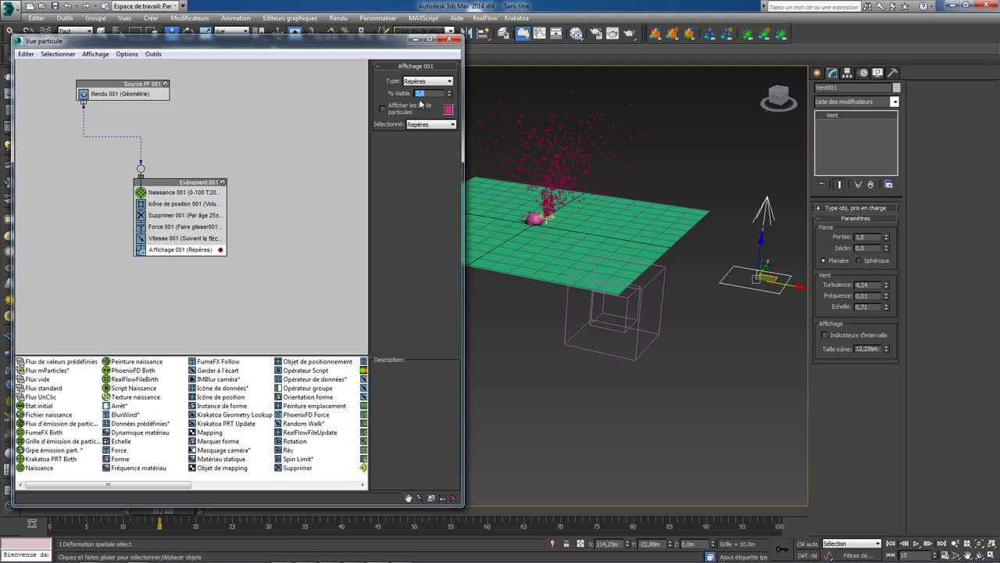
# Set the PF Source emitter's viewport percentage to 3 and close Particle View.
pyautogui.rightClick(582, 224)
pyautogui.click(552, 223)
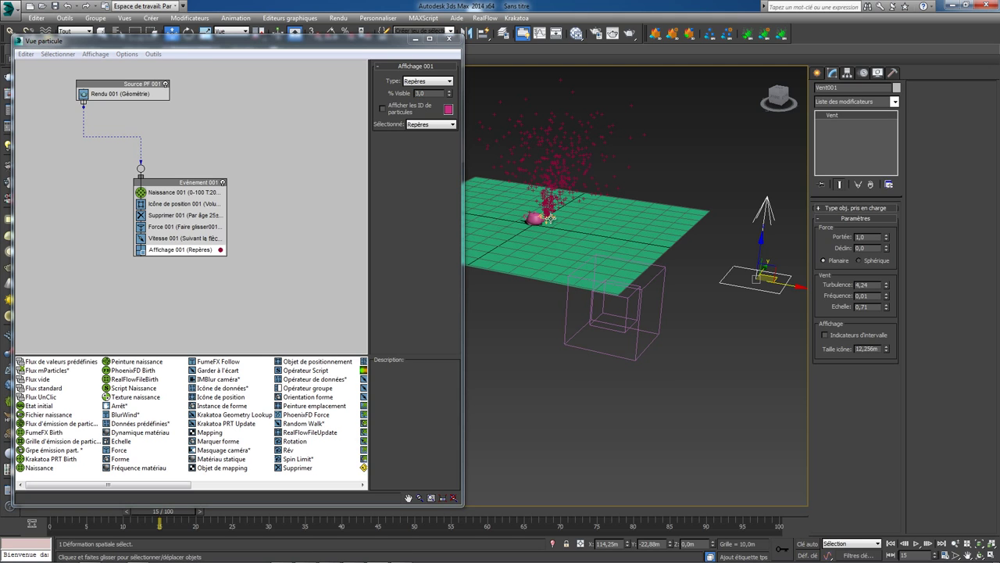
pyautogui.click(551, 221)
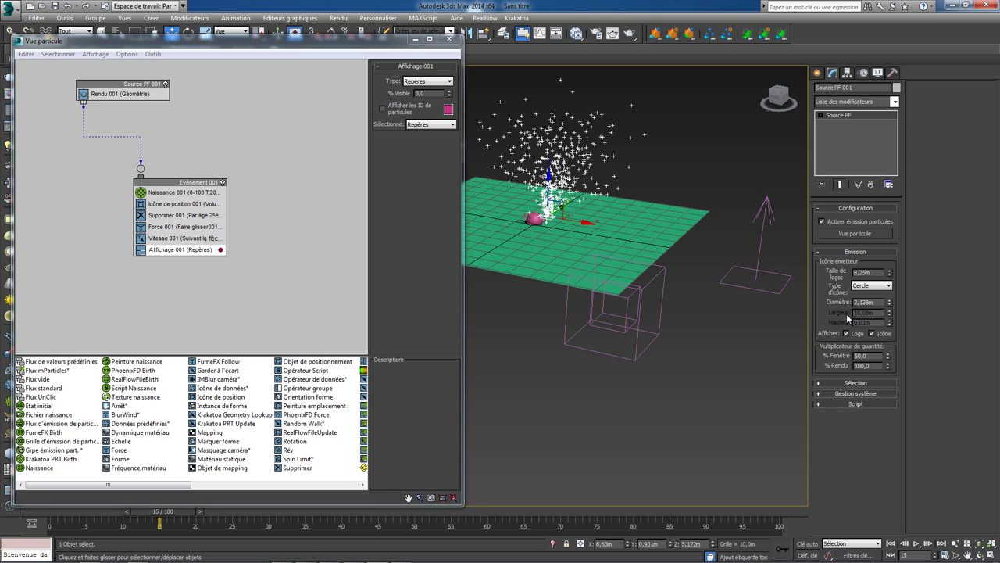
pyautogui.moveTo(873, 355); pyautogui.dragTo(851, 360)
pyautogui.write('3')
pyautogui.press('Return')
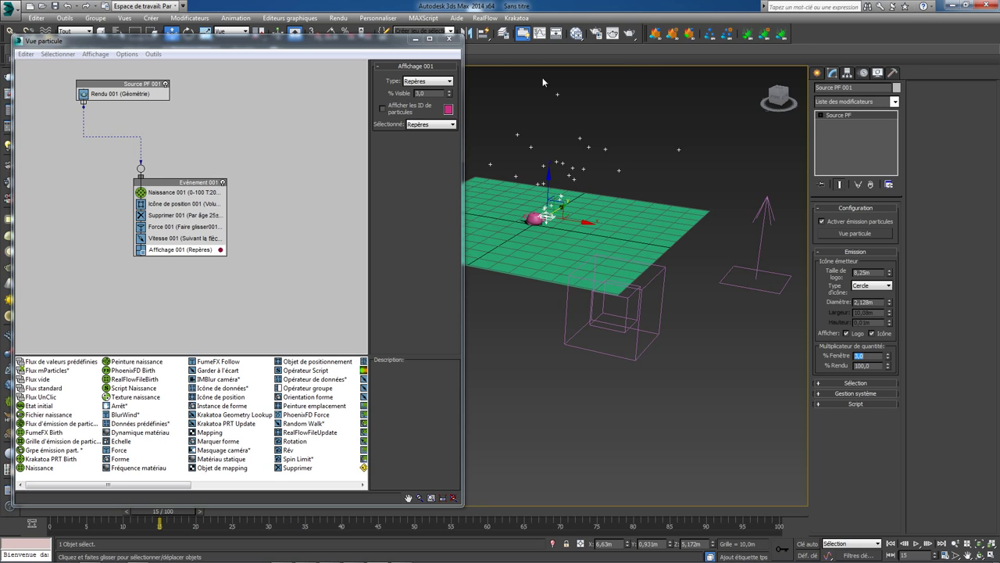
pyautogui.click(449, 38)
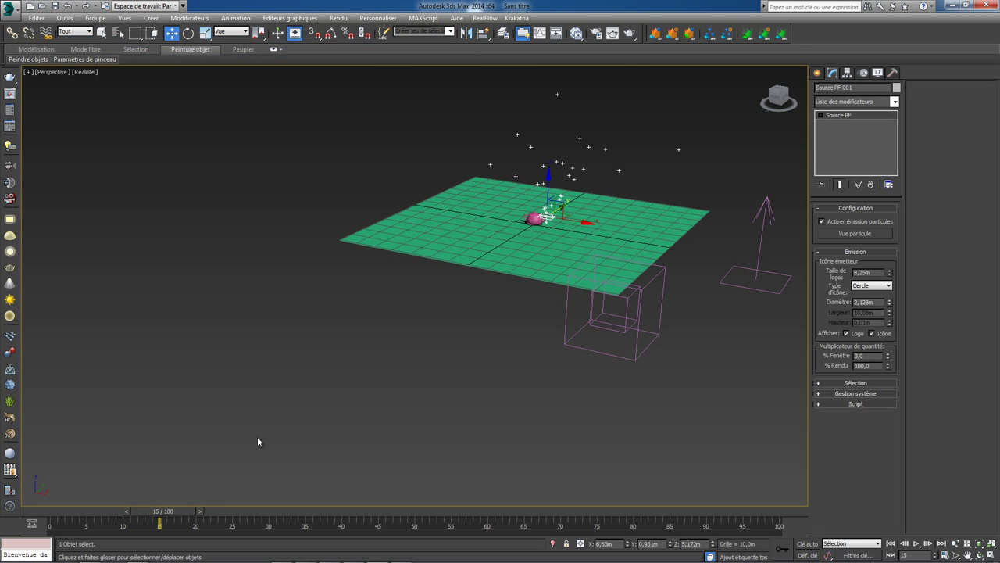
# Advance the timeline, deselect the emitter and restore the four-viewport layout with Top active.
pyautogui.moveTo(190, 513)
pyautogui.mouseDown()
pyautogui.moveTo(525, 515)
pyautogui.moveTo(144, 513)
pyautogui.mouseUp()
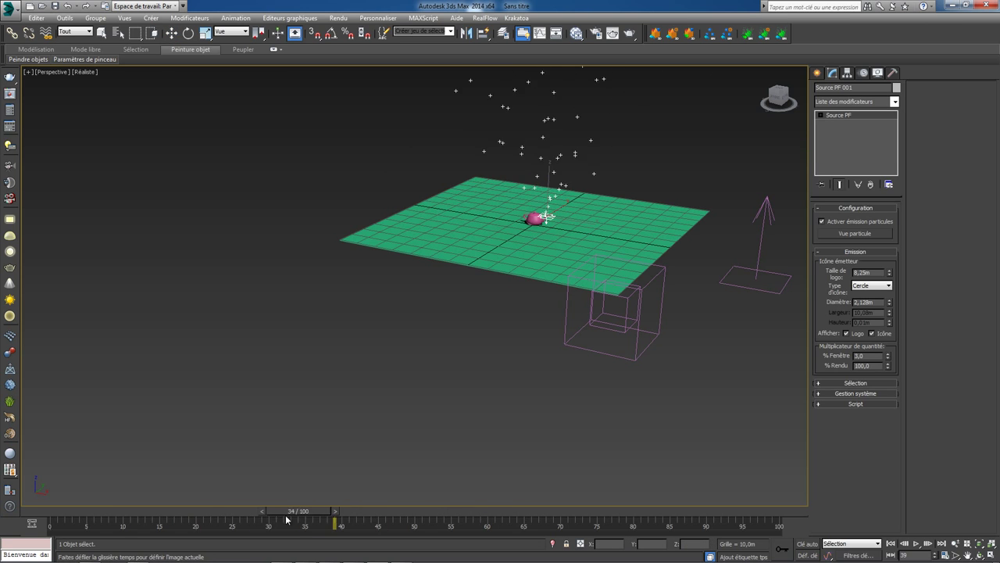
pyautogui.click(602, 162)
pyautogui.scroll(5, 601, 162)
pyautogui.scroll(-2, 601, 161)
pyautogui.hotkey('alt', 'w')
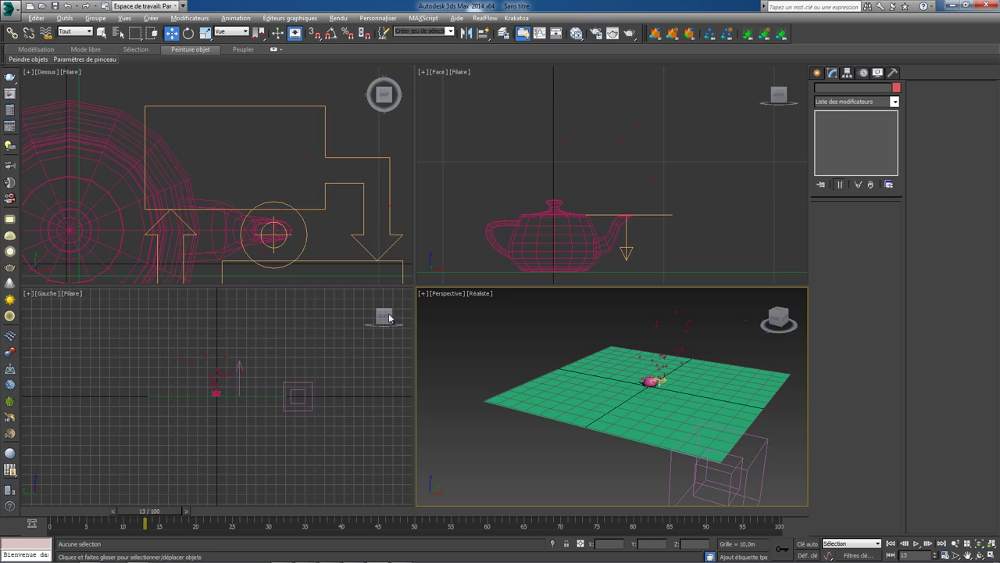
pyautogui.click(215, 166)
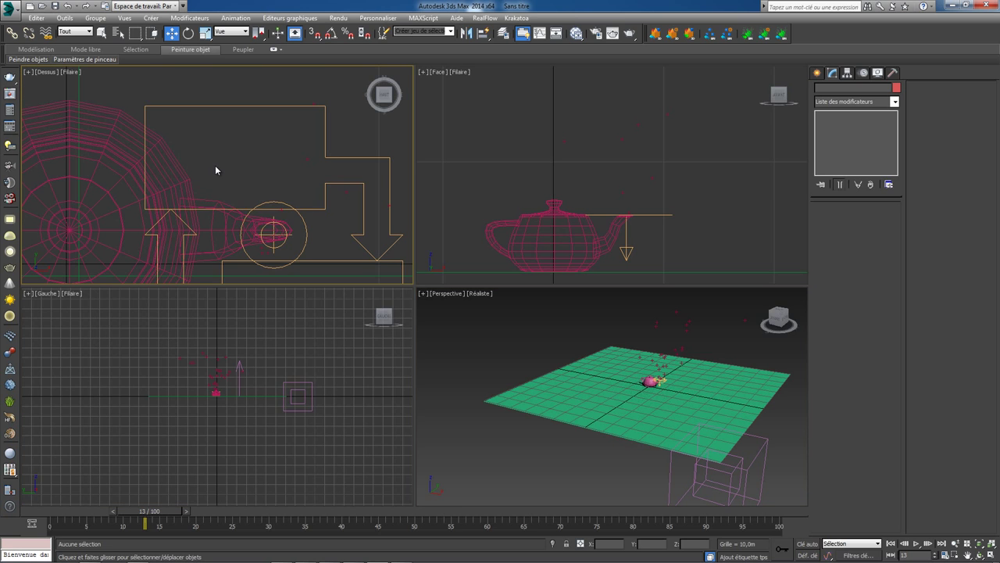
pyautogui.scroll(-6, 216, 167)
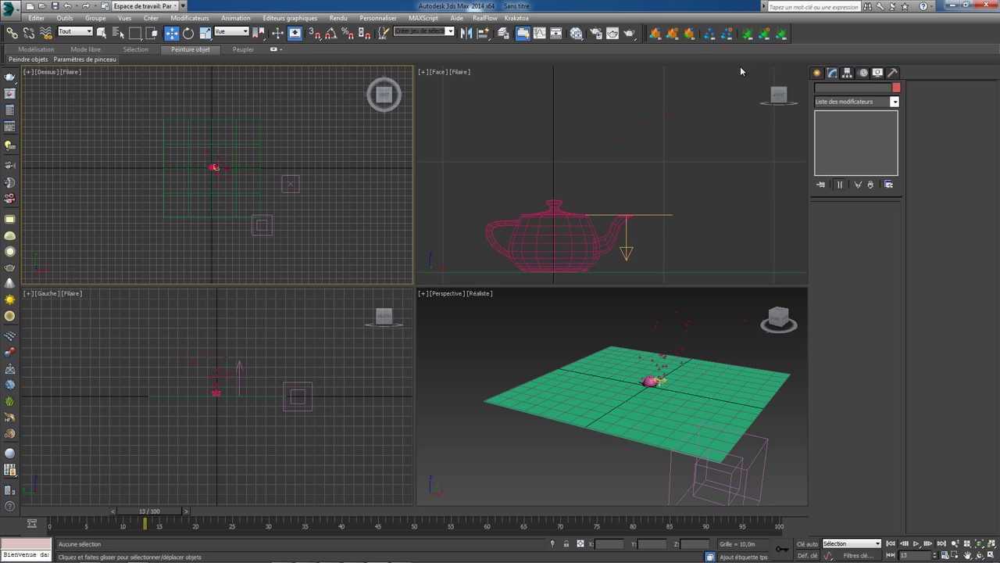
# Create a standard target spotlight in the Top view aimed at the teapot.
pyautogui.click(820, 73)
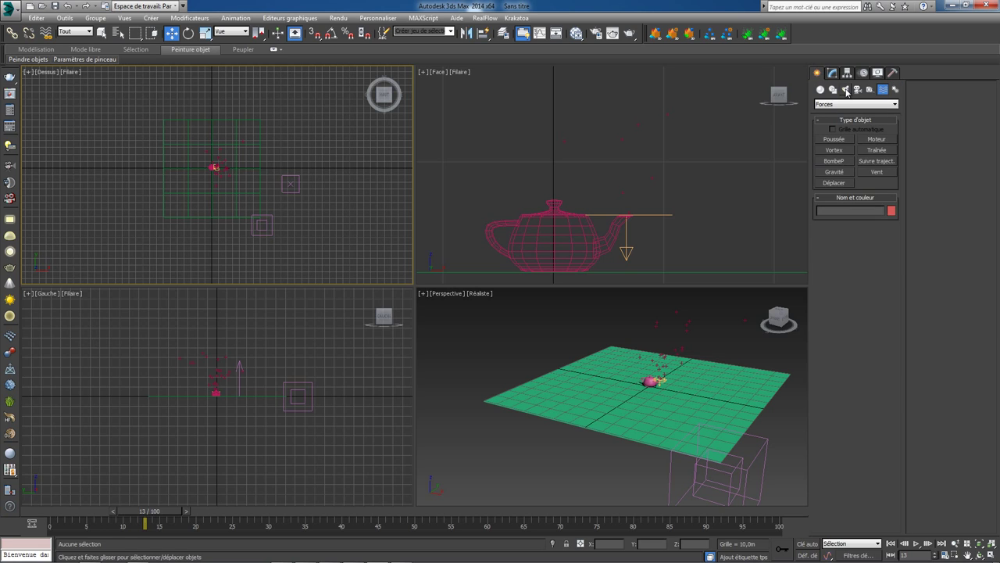
pyautogui.click(846, 90)
pyautogui.click(847, 104)
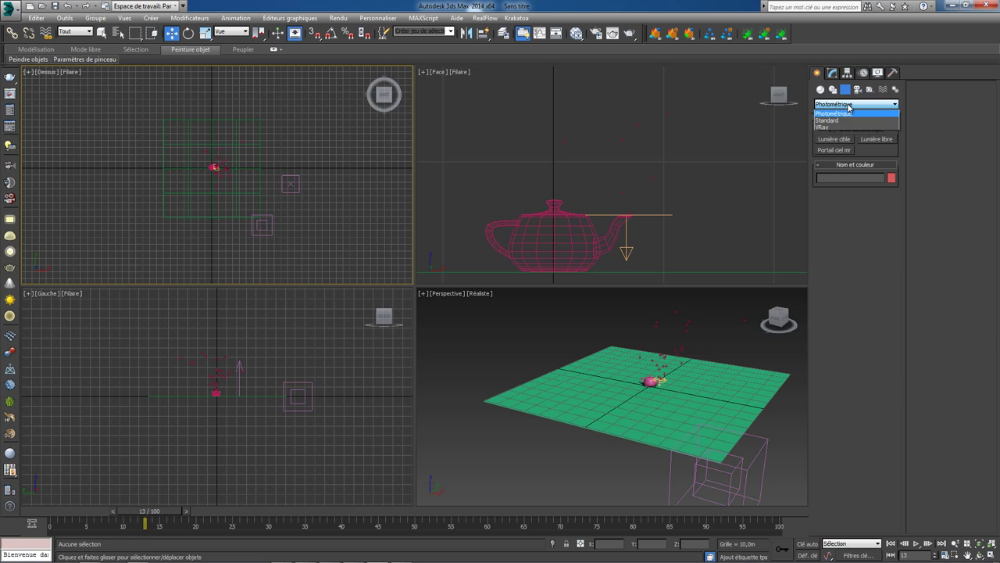
pyautogui.click(842, 119)
pyautogui.click(842, 139)
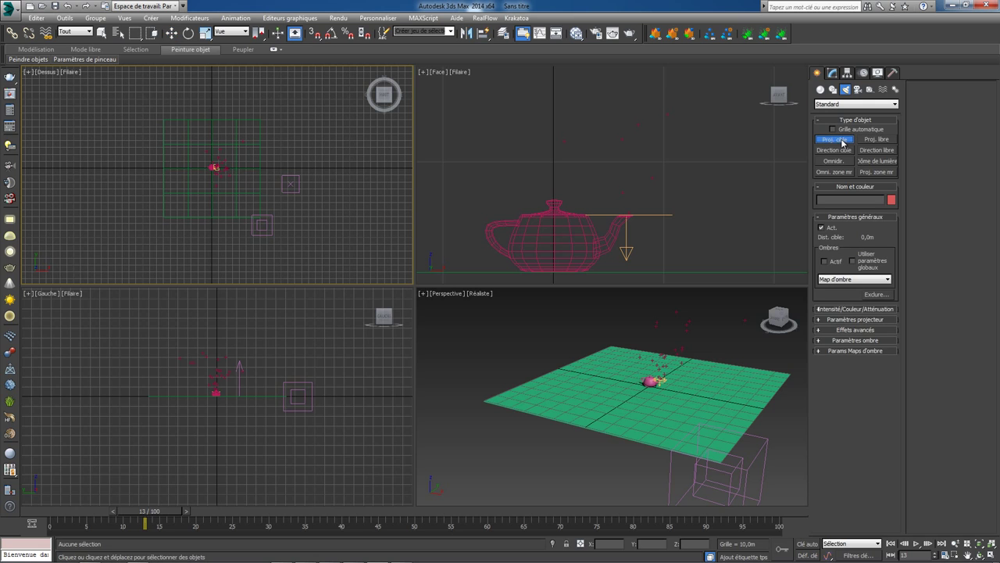
pyautogui.moveTo(269, 101); pyautogui.dragTo(202, 183)
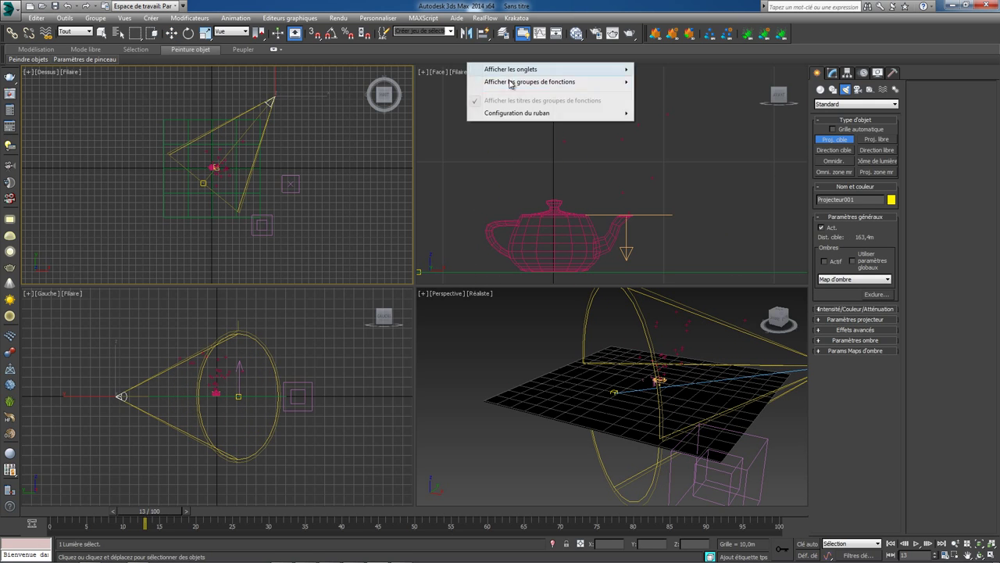
pyautogui.scroll(-5, 689, 124)
pyautogui.scroll(-3, 689, 124)
pyautogui.scroll(-4, 748, 121)
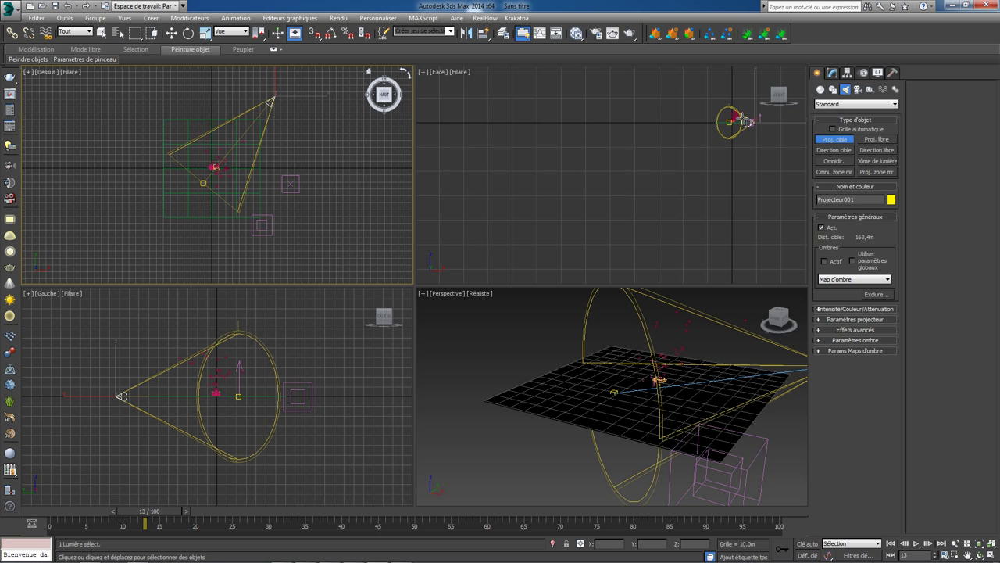
# Move Projecteur001 high above the plane in the Front view.
pyautogui.rightClick(748, 121)
pyautogui.press('w')
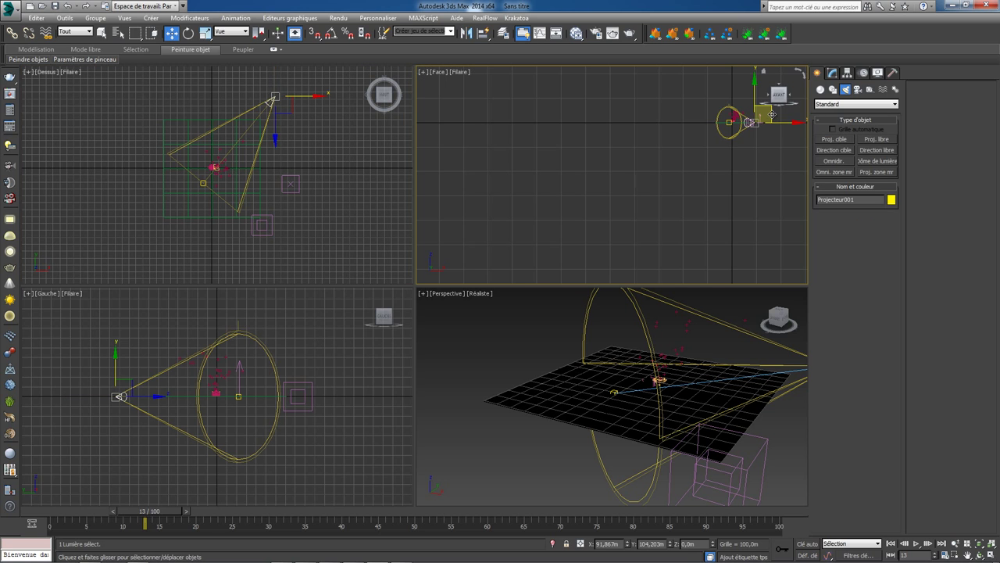
pyautogui.moveTo(750, 109)
pyautogui.mouseDown()
pyautogui.moveTo(758, 89)
pyautogui.moveTo(748, 72)
pyautogui.mouseUp()
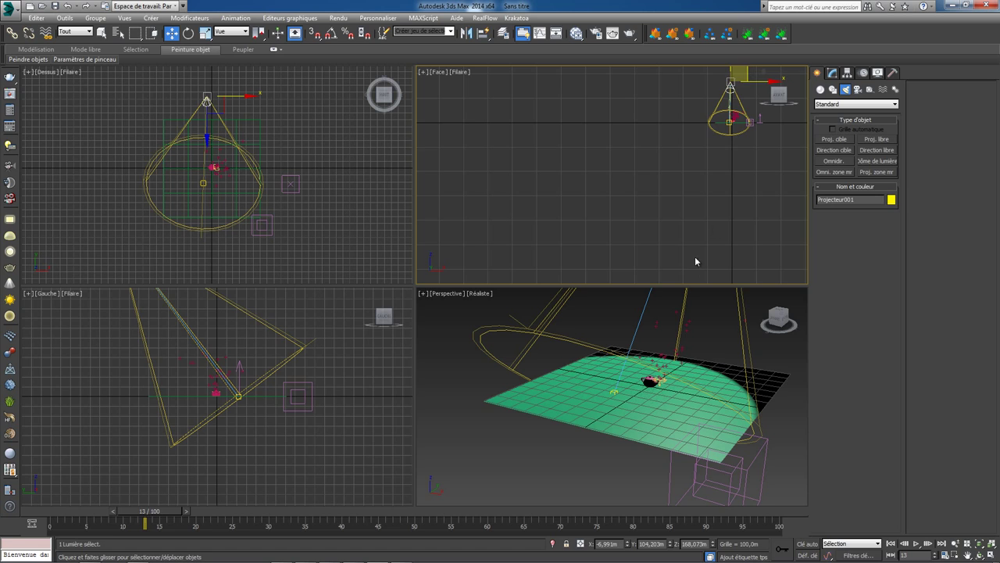
pyautogui.rightClick(635, 317)
pyautogui.scroll(-3, 635, 317)
pyautogui.scroll(5, 634, 317)
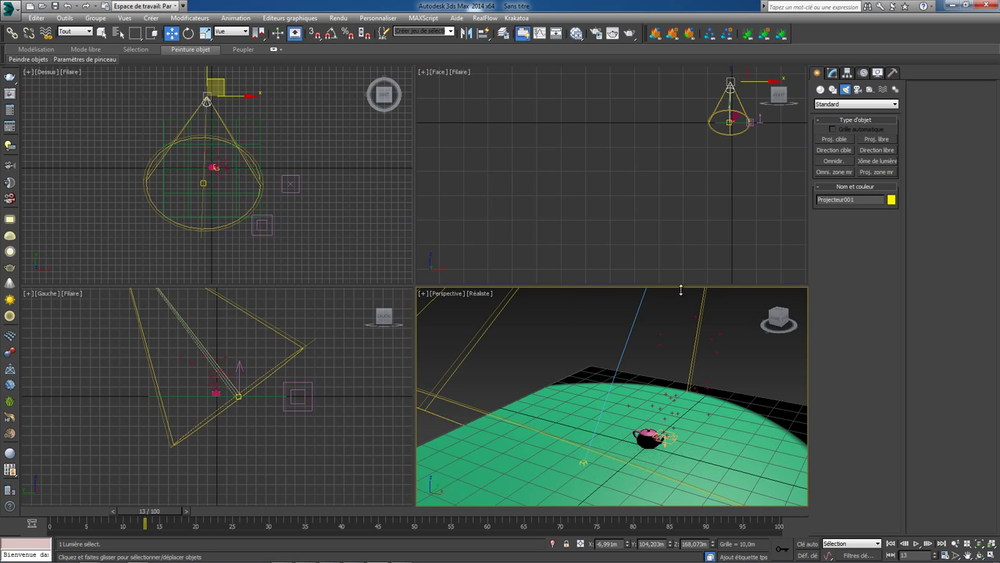
pyautogui.click(516, 17)
pyautogui.click(618, 32)
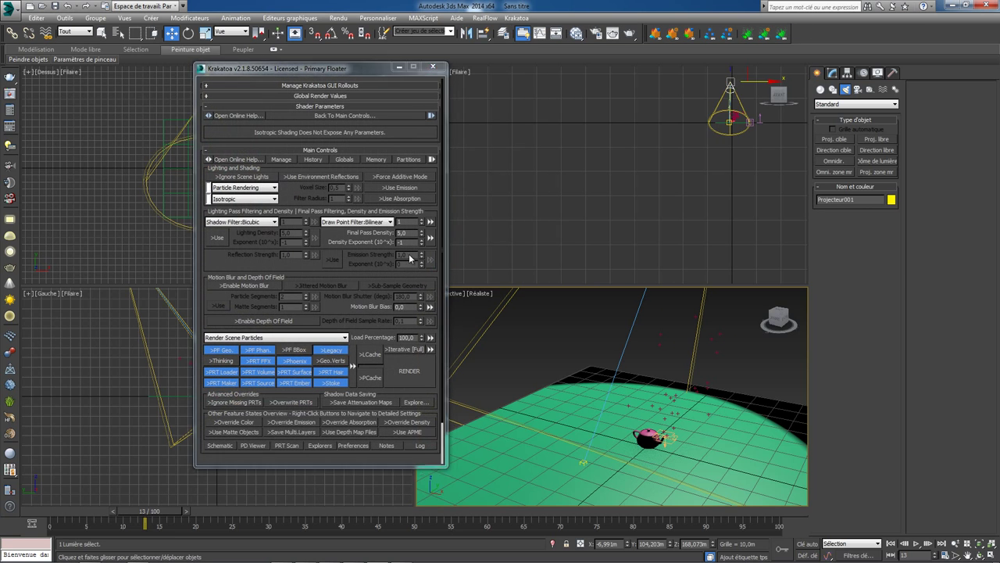
pyautogui.click(408, 383)
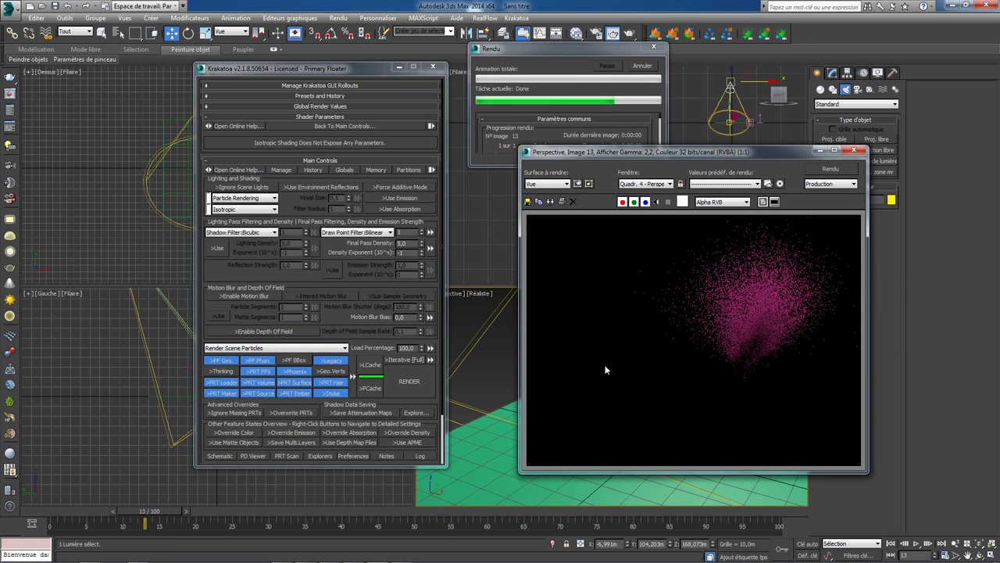
pyautogui.click(853, 149)
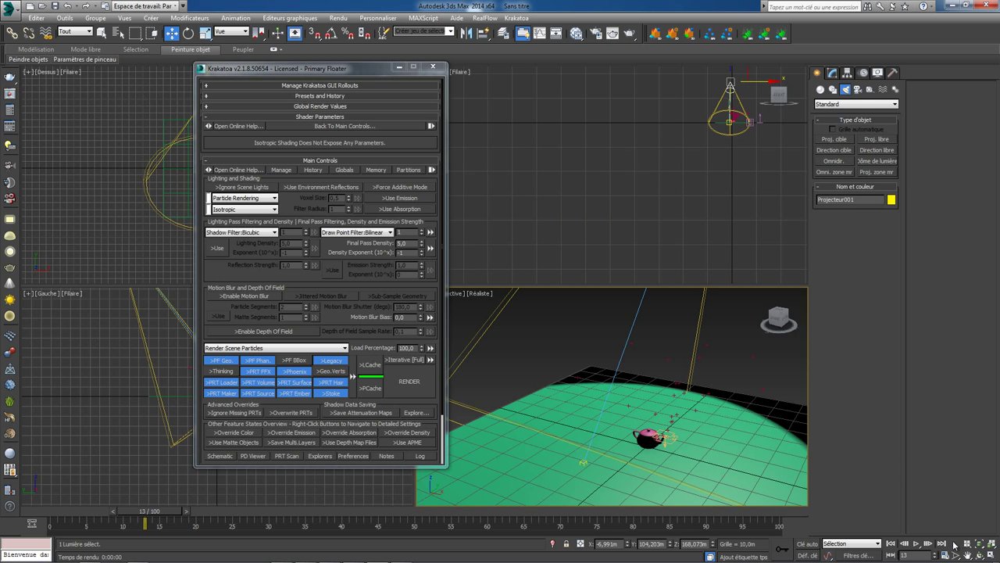
pyautogui.click(979, 555)
pyautogui.moveTo(656, 410); pyautogui.dragTo(594, 395)
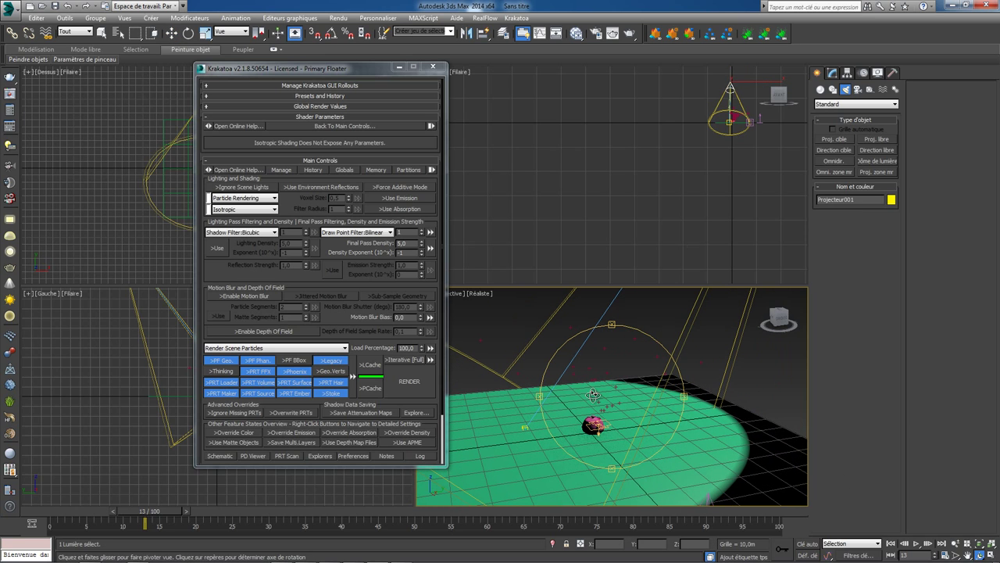
pyautogui.click(628, 34)
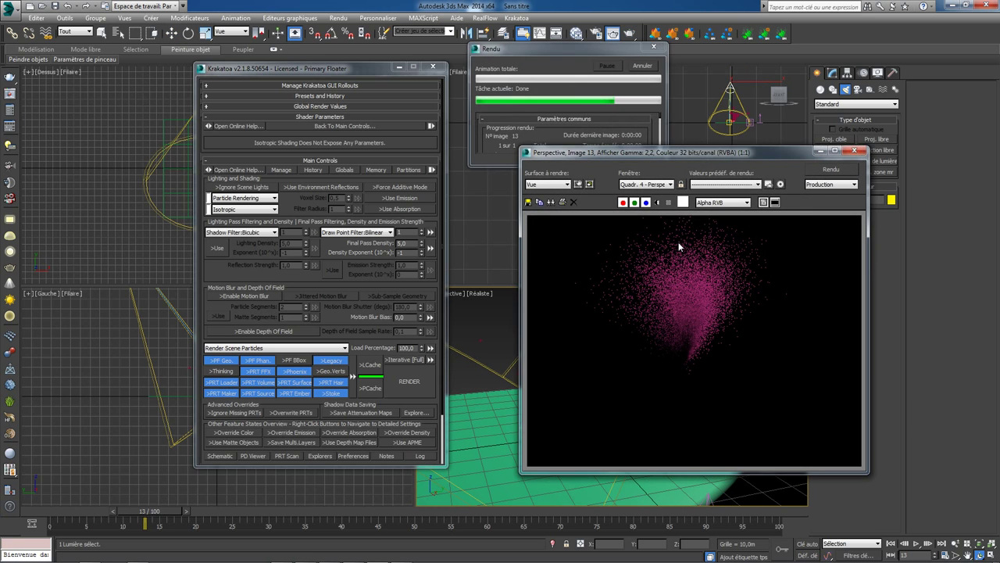
pyautogui.click(855, 151)
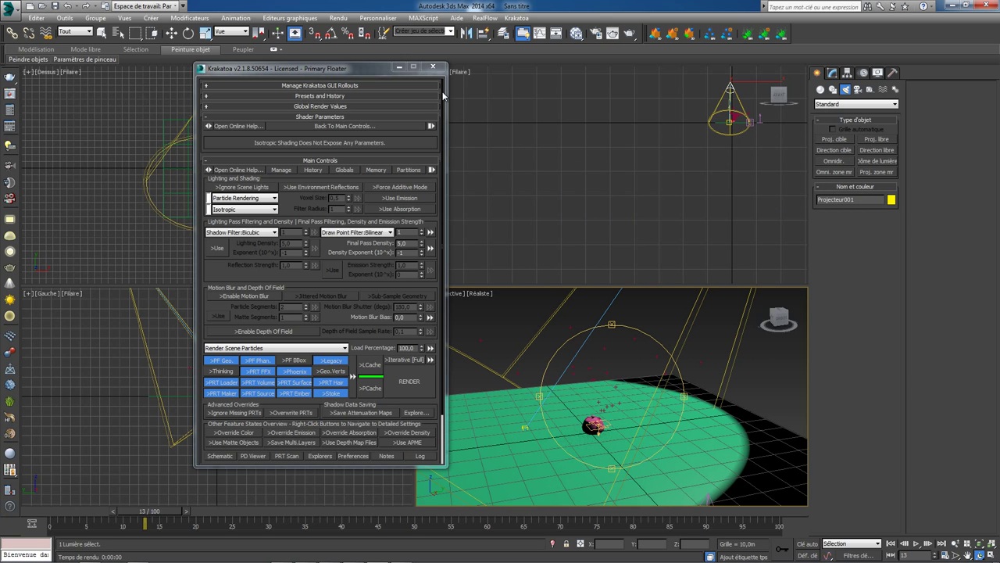
pyautogui.click(432, 66)
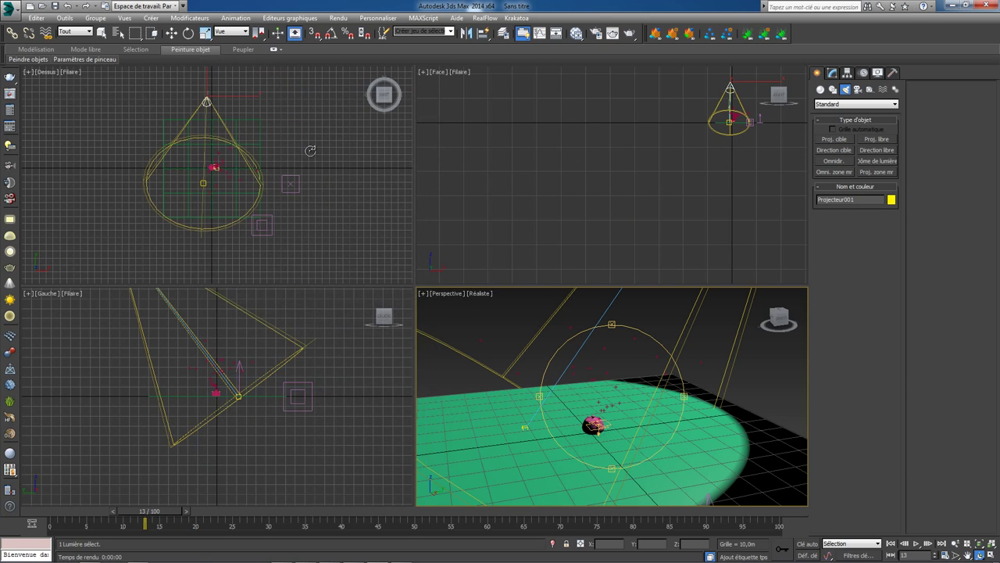
# Select Faire glisser001 and set its start frame to 3.
pyautogui.rightClick(310, 150)
pyautogui.click(224, 160)
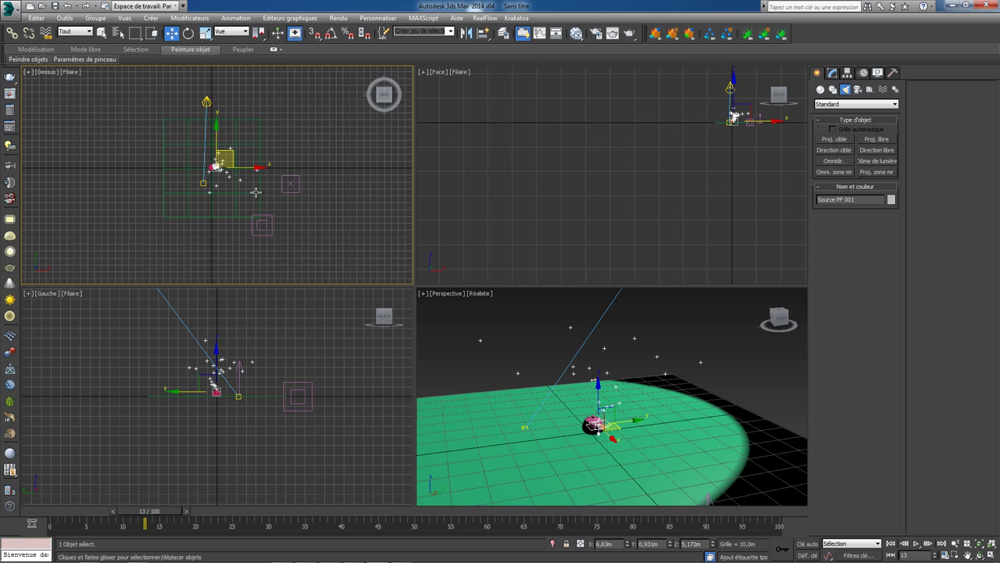
pyautogui.click(288, 184)
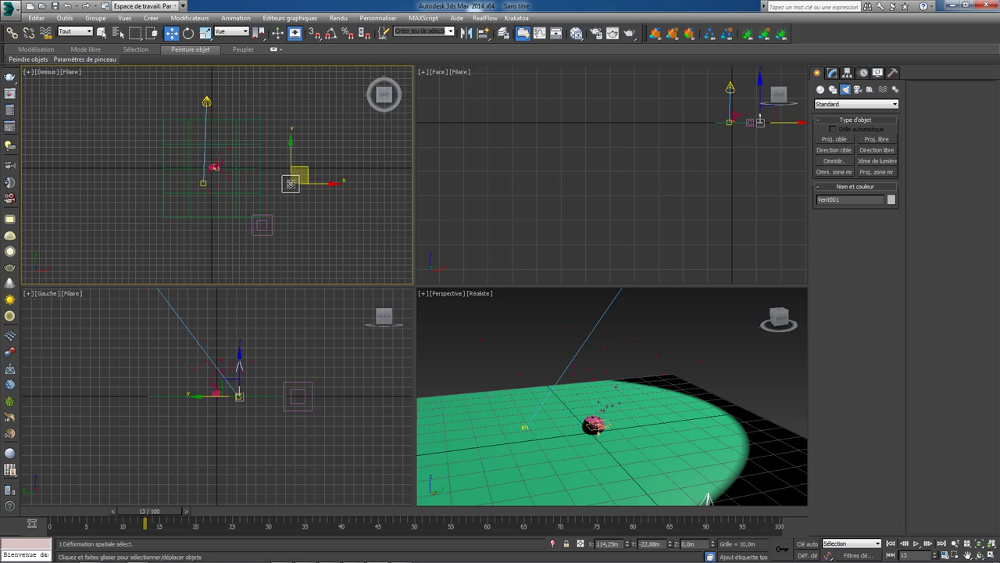
pyautogui.click(267, 222)
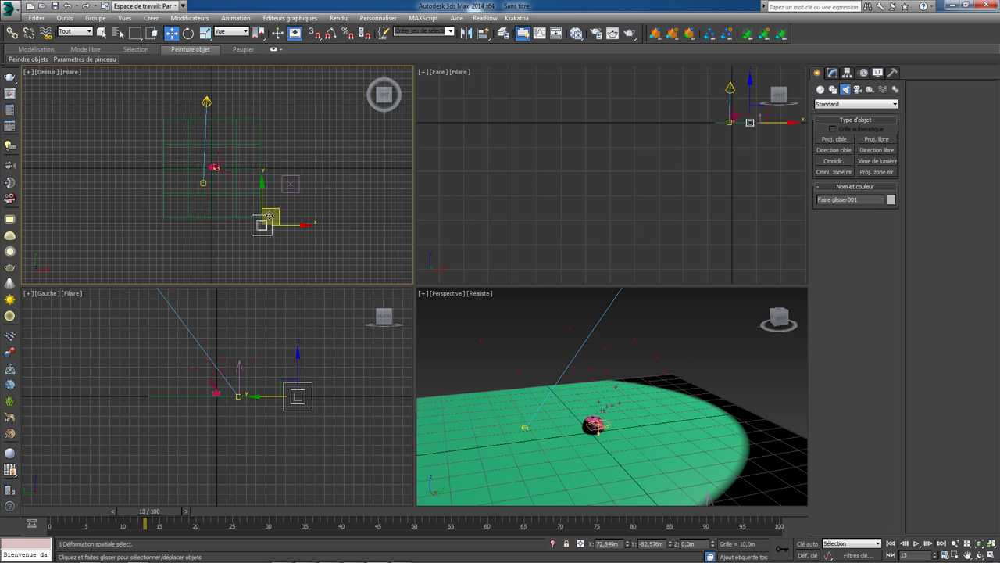
pyautogui.click(832, 73)
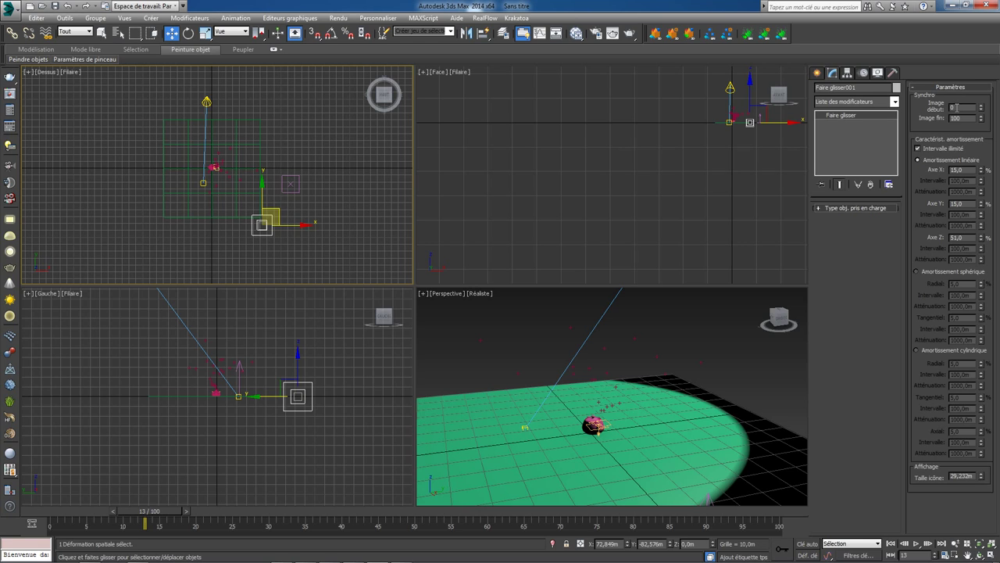
pyautogui.write('3')
pyautogui.press('Return')
# Set Vent001's frequency to 1,0.
pyautogui.click(293, 185)
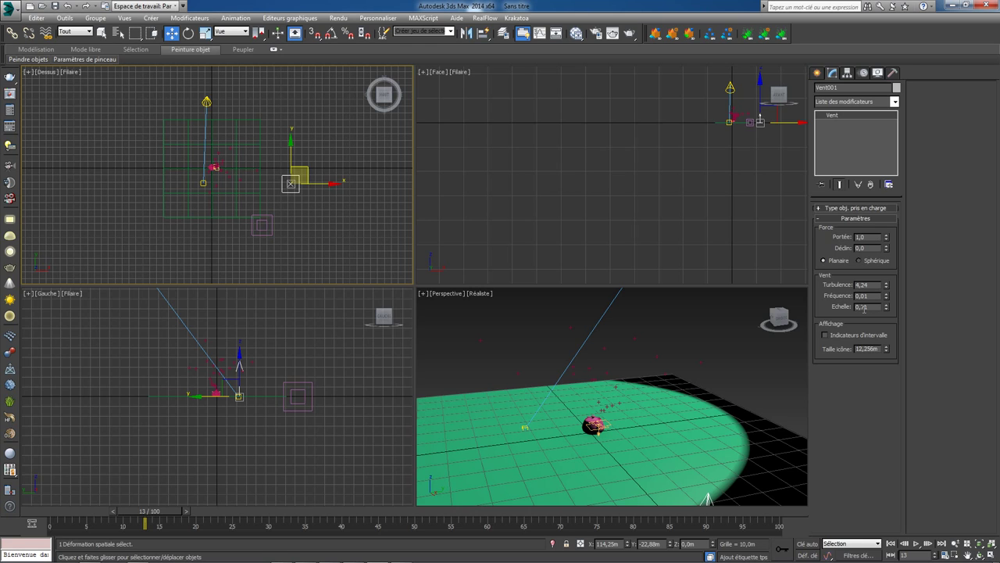
pyautogui.moveTo(867, 296); pyautogui.dragTo(831, 304)
pyautogui.write('1,0')
pyautogui.press('Return')
pyautogui.rightClick(717, 339)
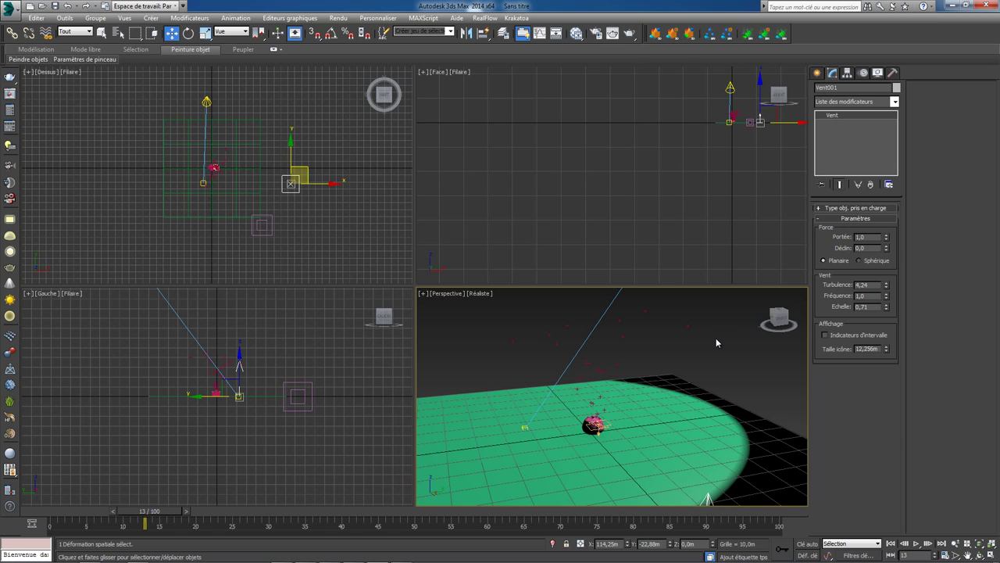
# Test-render, lower the wind scale to 0,44, and render again to compare.
pyautogui.click(628, 35)
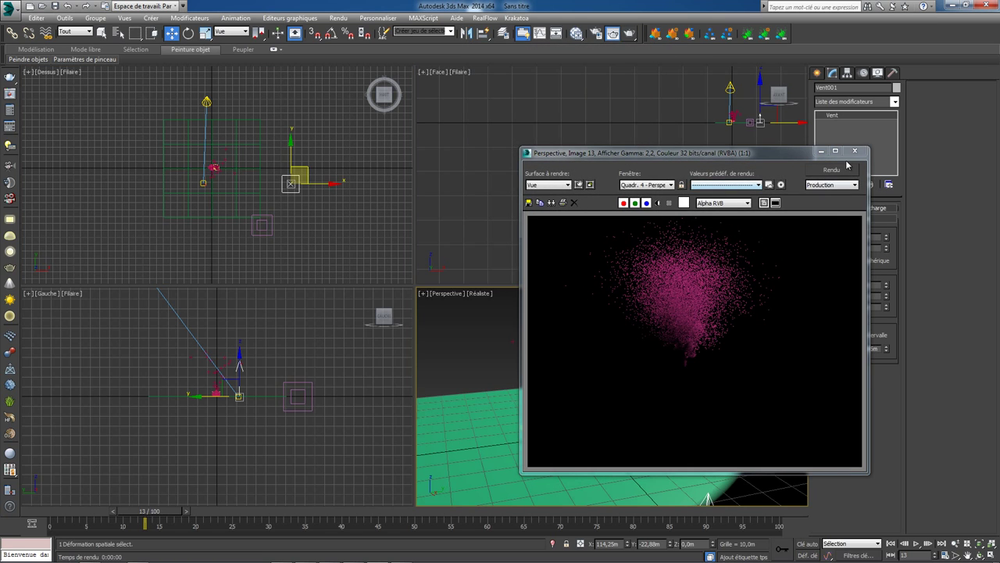
pyautogui.click(855, 151)
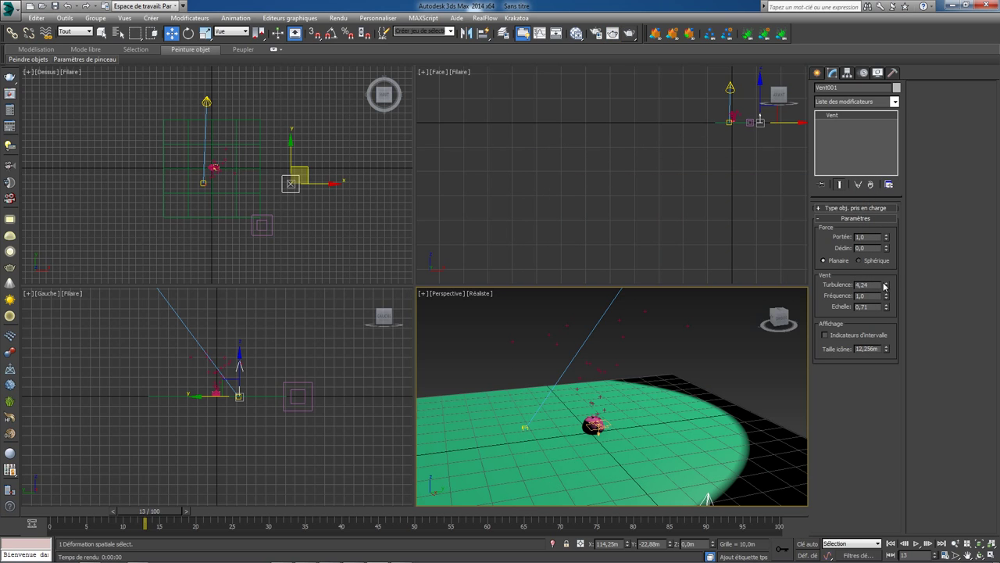
pyautogui.moveTo(887, 307); pyautogui.dragTo(886, 310)
pyautogui.moveTo(886, 310); pyautogui.dragTo(886, 322)
pyautogui.rightClick(698, 328)
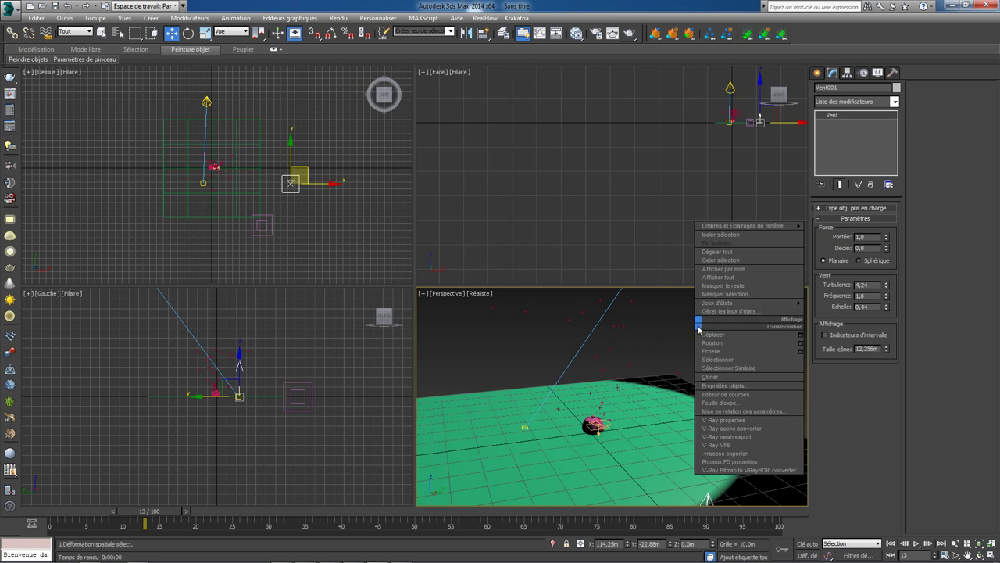
pyautogui.click(629, 33)
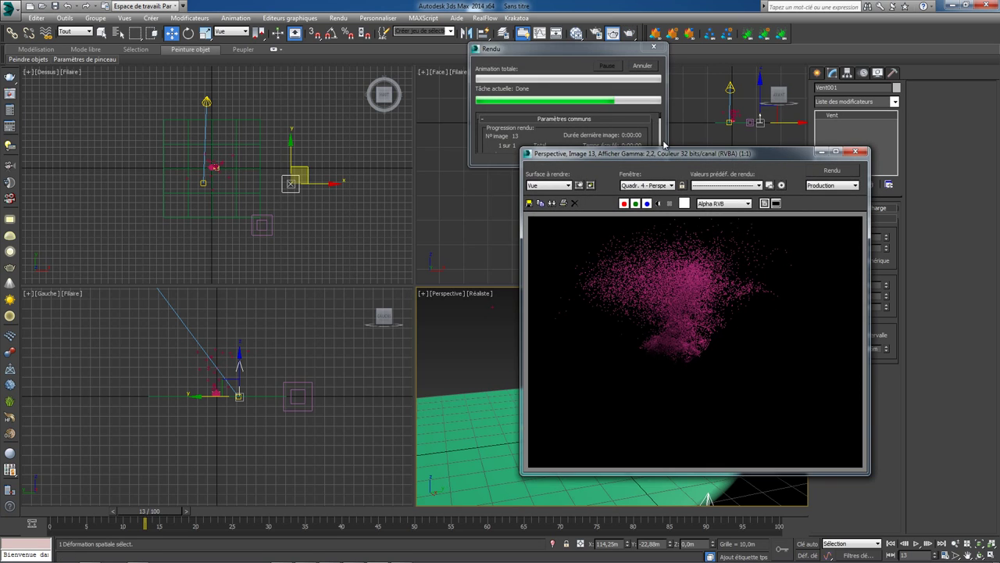
pyautogui.click(851, 151)
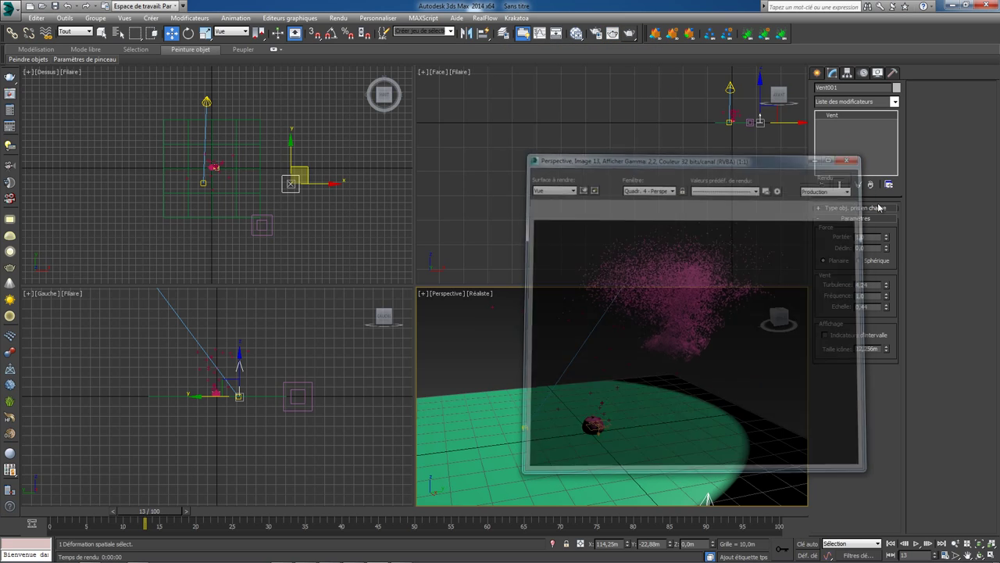
# Raise the wind strength in stages to 2,357, test-rendering after each change.
pyautogui.moveTo(880, 237); pyautogui.dragTo(816, 246)
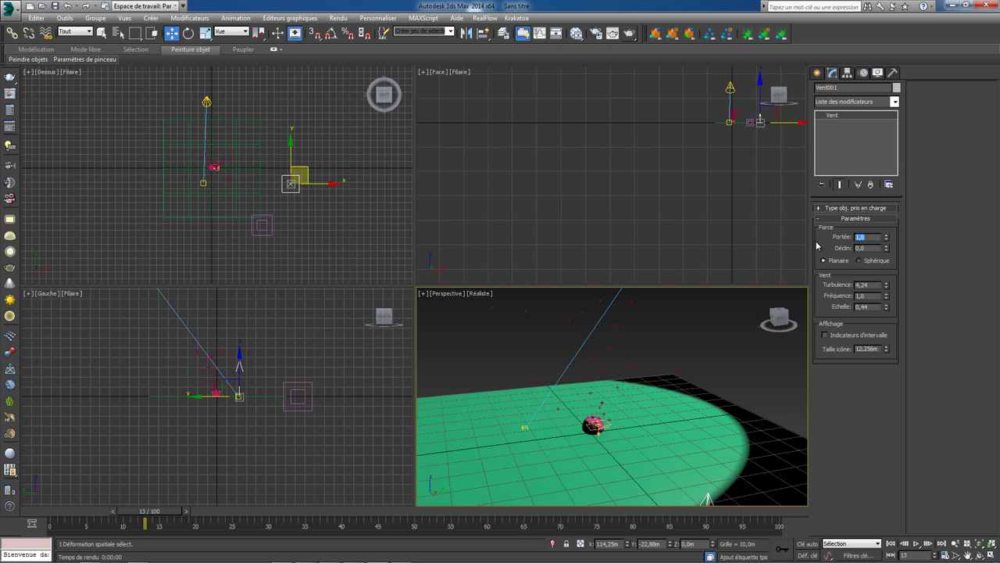
pyautogui.press('Return')
pyautogui.moveTo(872, 239); pyautogui.dragTo(842, 246)
pyautogui.moveTo(887, 239); pyautogui.dragTo(892, 148)
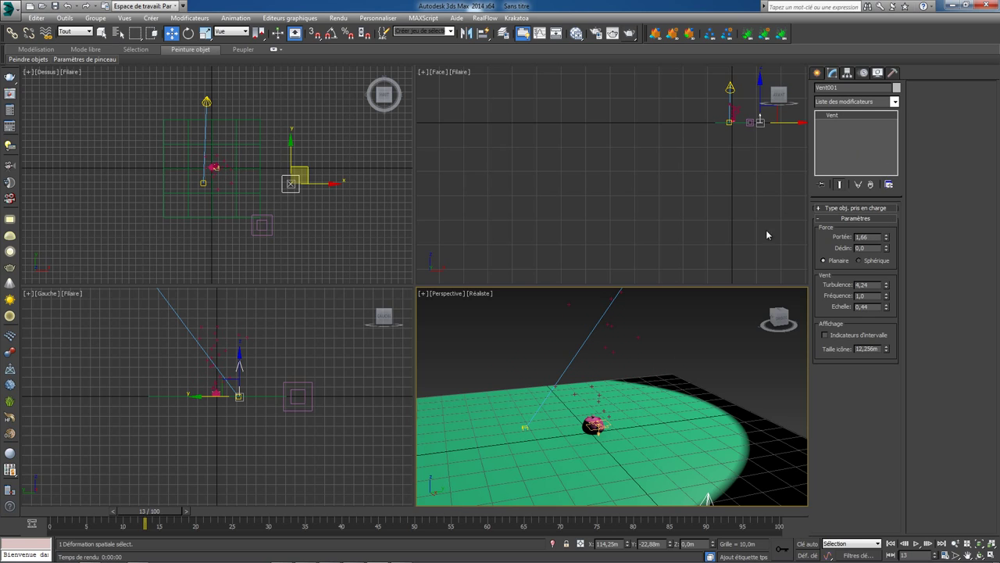
pyautogui.click(630, 34)
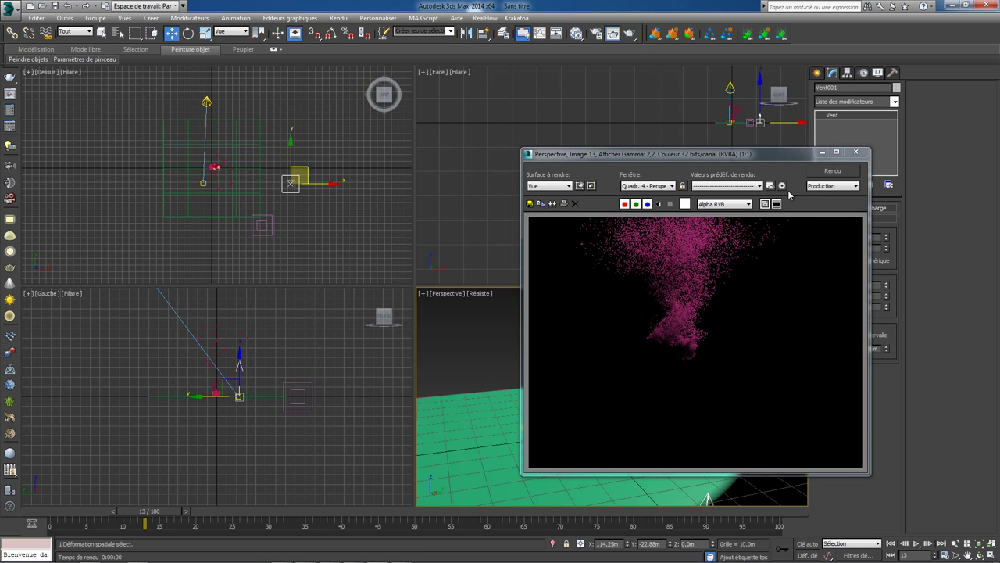
pyautogui.click(856, 154)
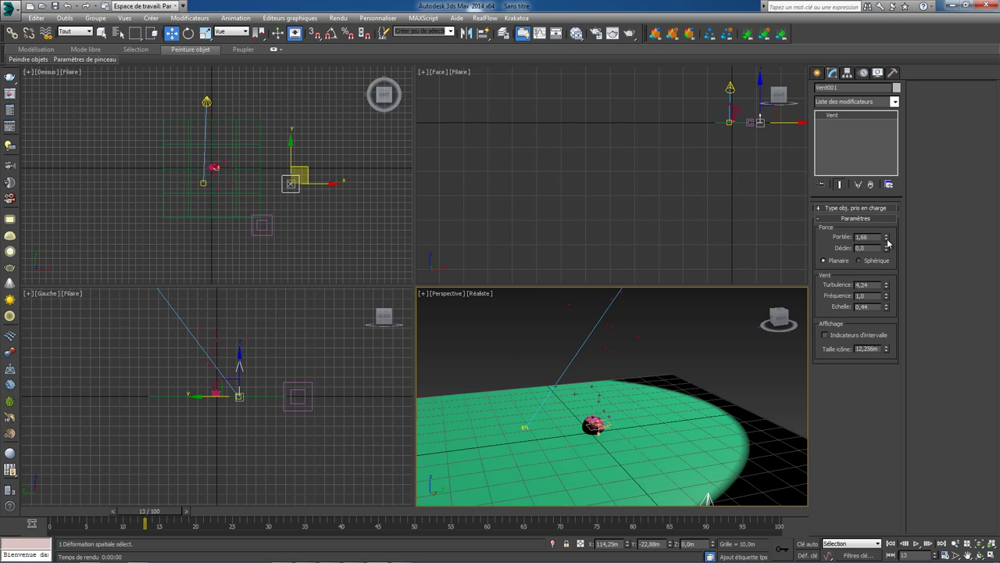
pyautogui.moveTo(886, 236); pyautogui.dragTo(887, 218)
pyautogui.click(613, 33)
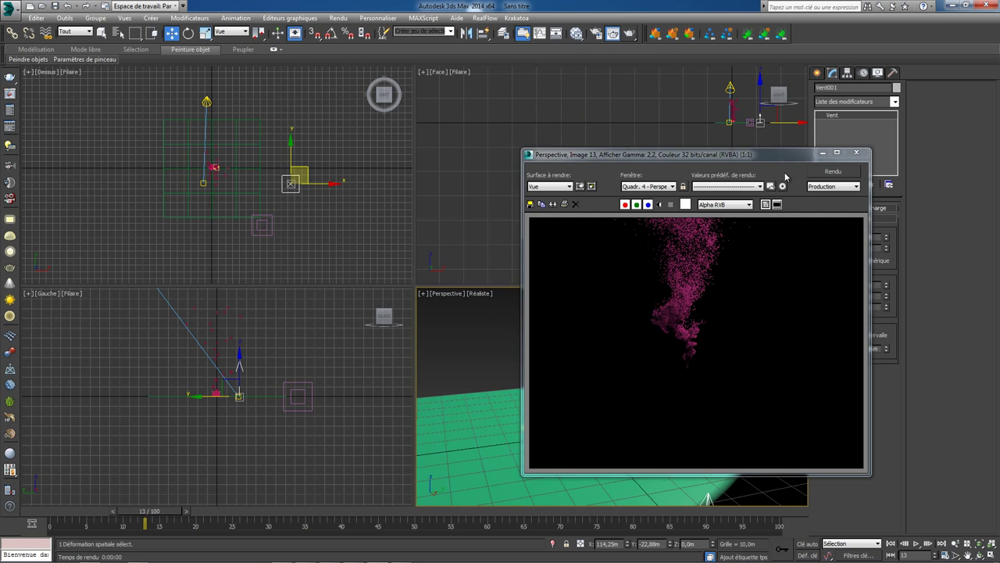
pyautogui.click(852, 155)
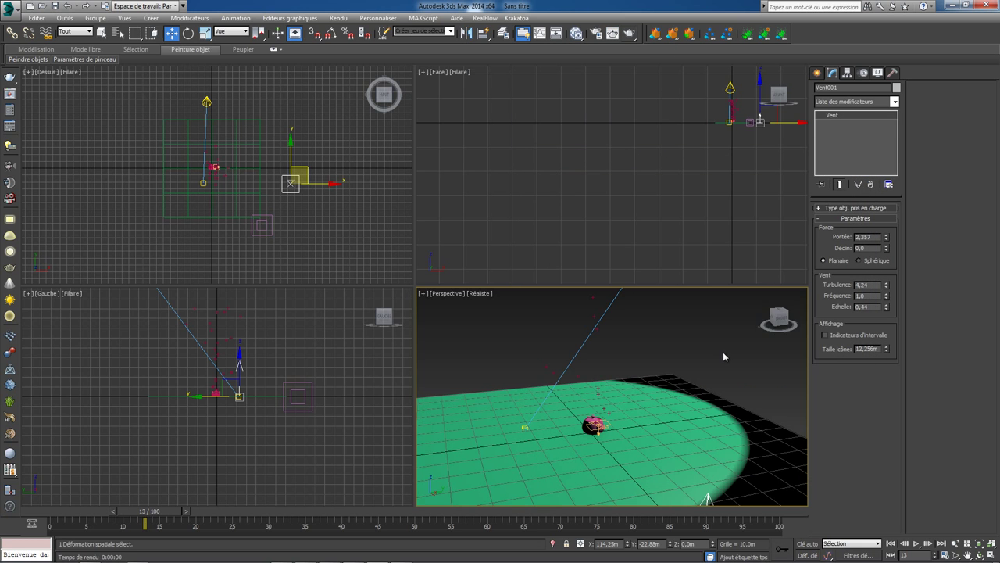
# Select Projecteur001 and narrow its Faisceau hotspot from 43,0 to 32,6, keeping falloff 45,0.
pyautogui.hotkey('alt', 'w')
pyautogui.hotkey('alt', 'w')
pyautogui.click(207, 101)
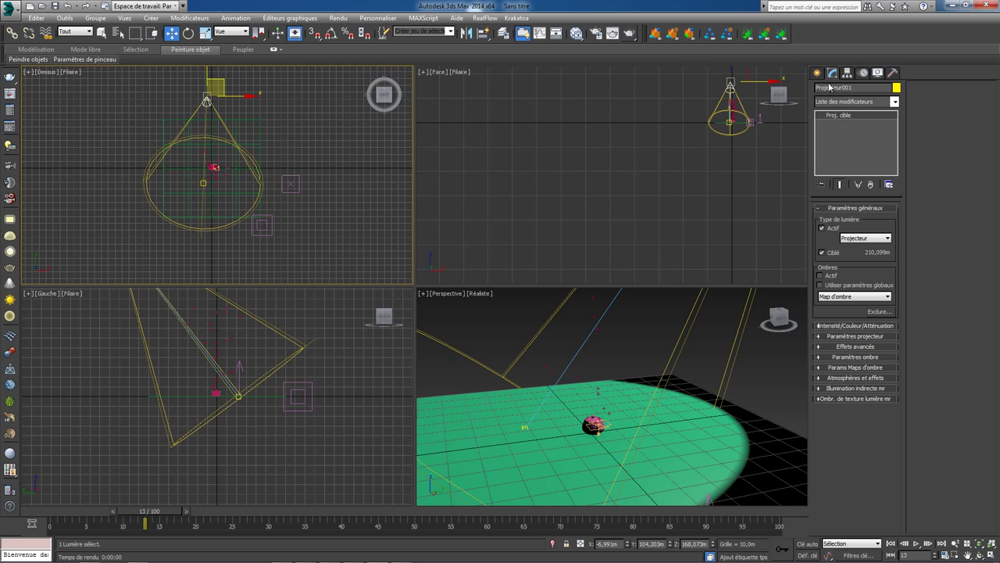
pyautogui.click(820, 337)
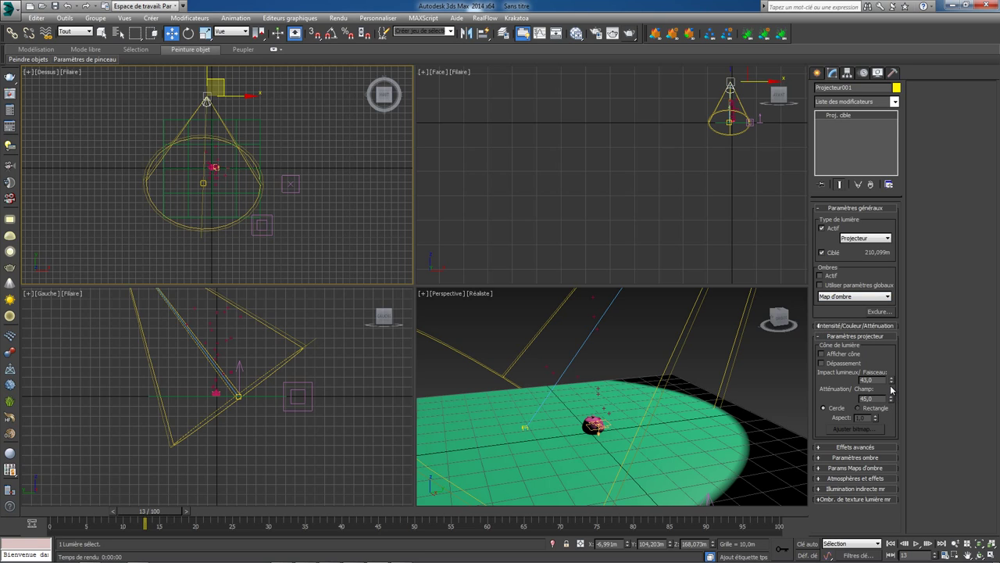
pyautogui.moveTo(892, 383); pyautogui.dragTo(901, 432)
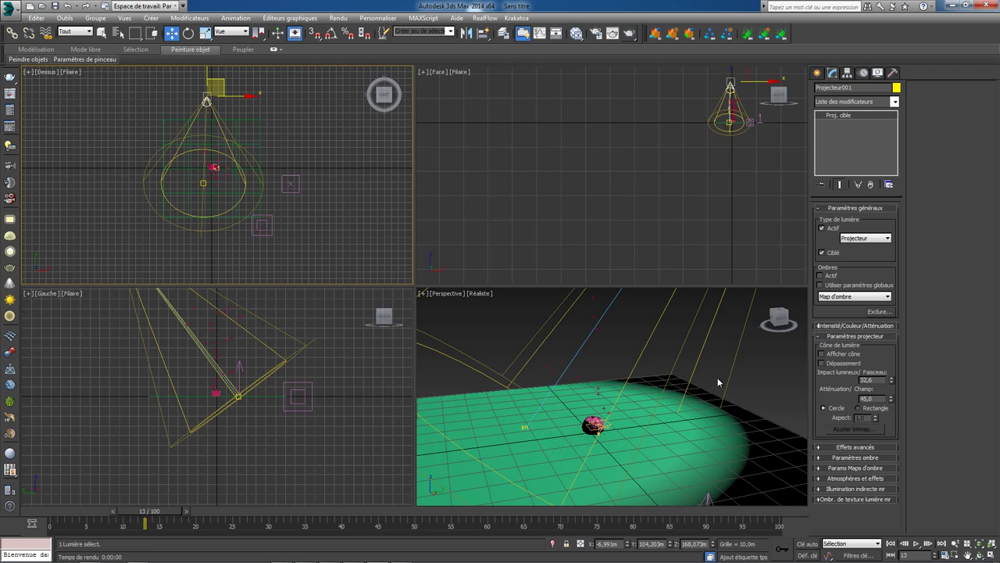
# Enable Projecteur001 shadows as Krakatoa Shadows and replace the 512 resolution with 1024.
pyautogui.click(820, 275)
pyautogui.click(850, 296)
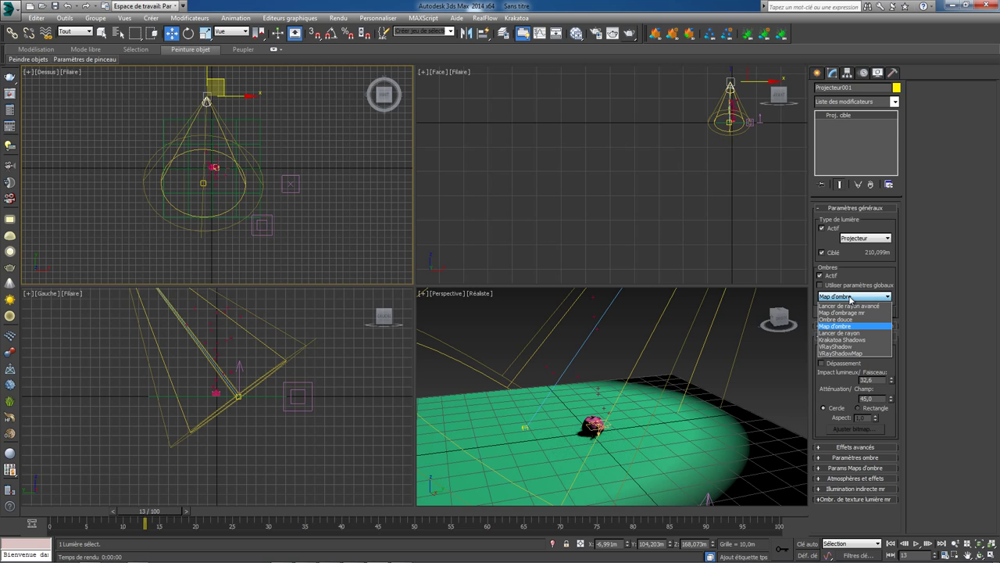
pyautogui.click(850, 297)
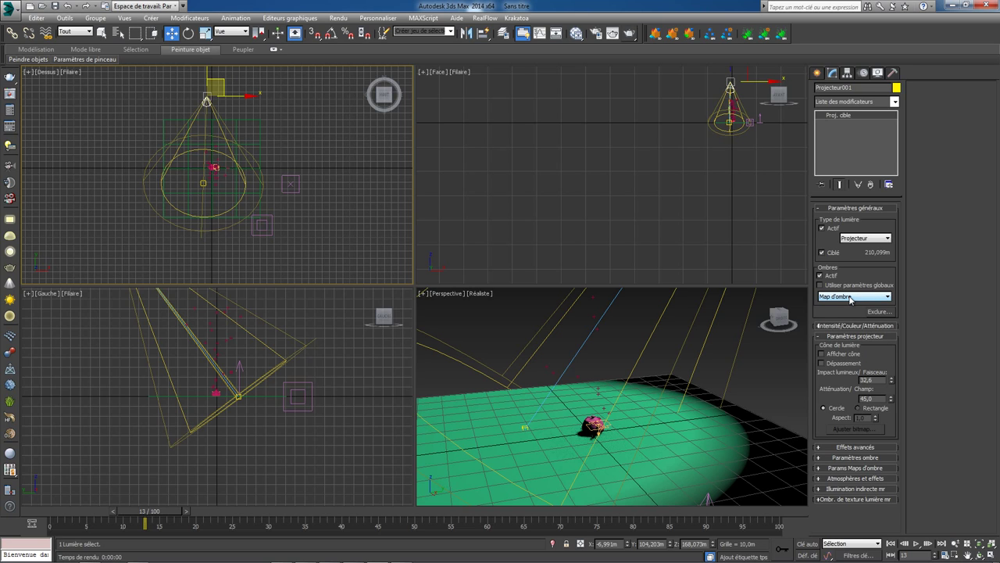
pyautogui.click(851, 297)
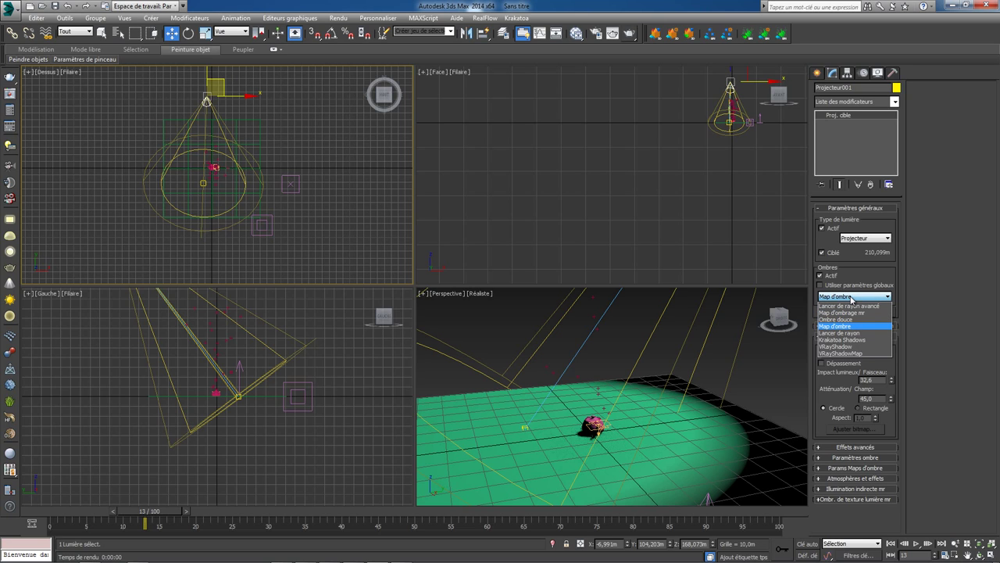
pyautogui.click(852, 340)
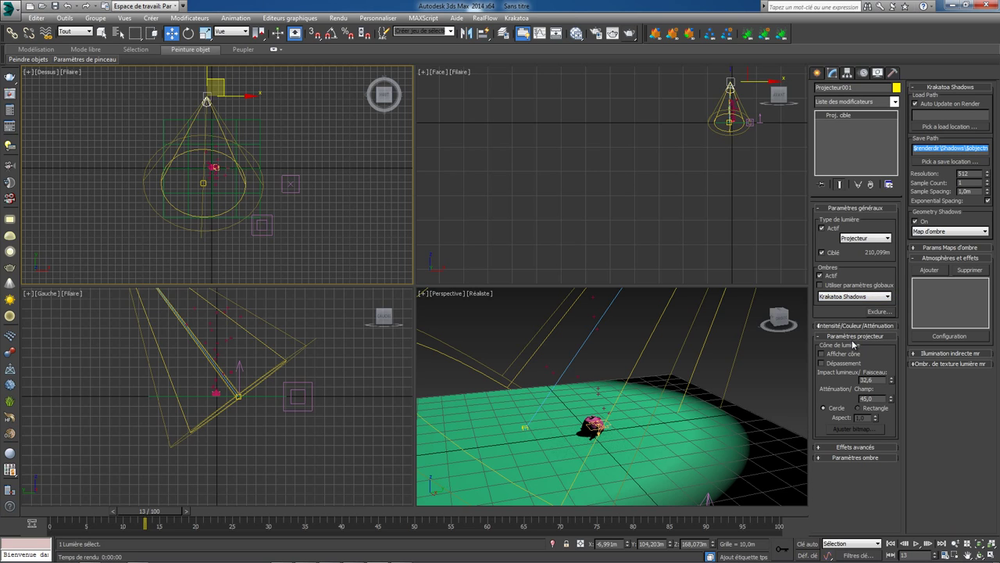
pyautogui.doubleClick(960, 174)
pyautogui.press('BackSpace')
pyautogui.write('024')
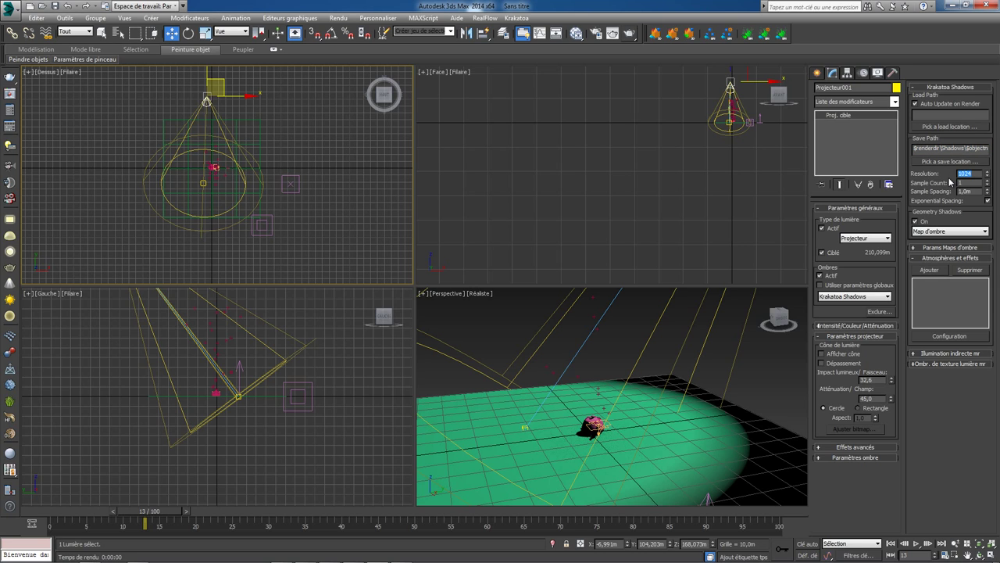
# Set the Krakatoa shadow map save location to an OpenEXR file in Bureau > projet > exr.
pyautogui.click(952, 162)
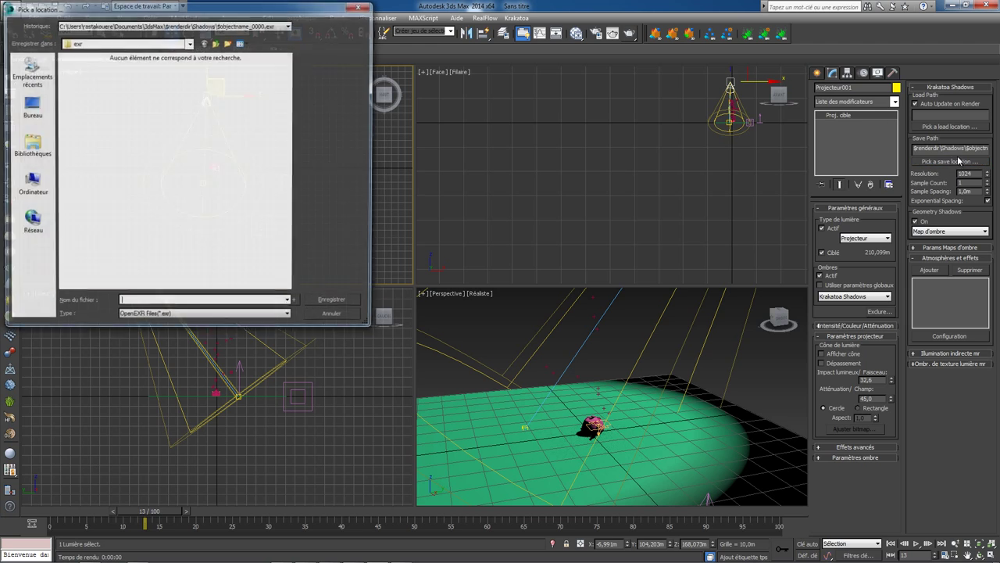
pyautogui.click(47, 117)
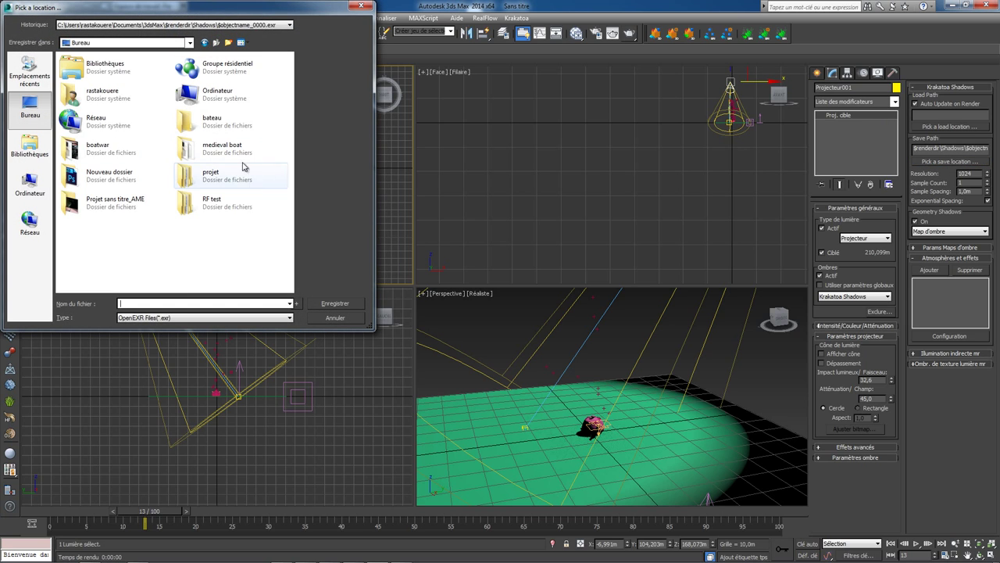
pyautogui.doubleClick(210, 175)
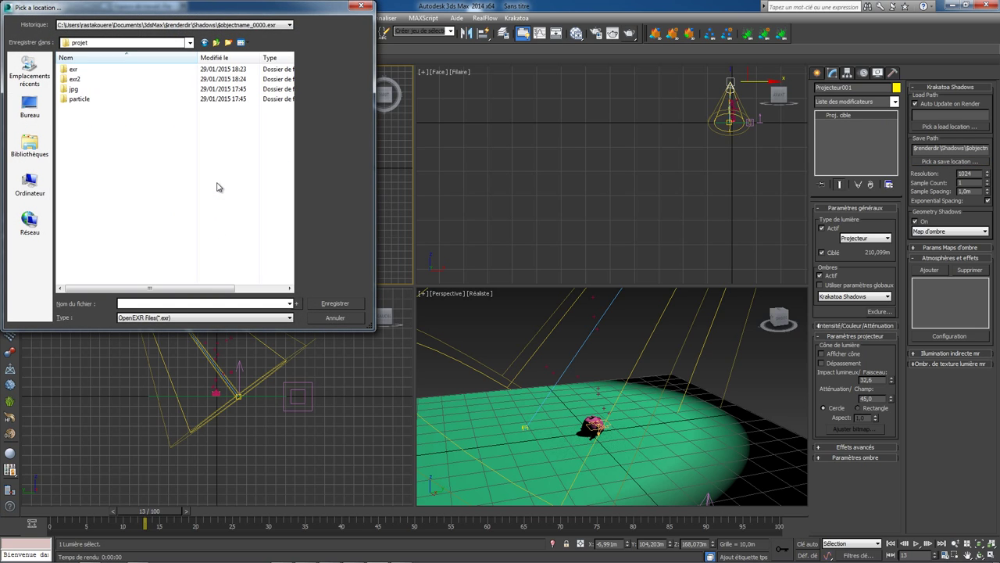
pyautogui.doubleClick(99, 72)
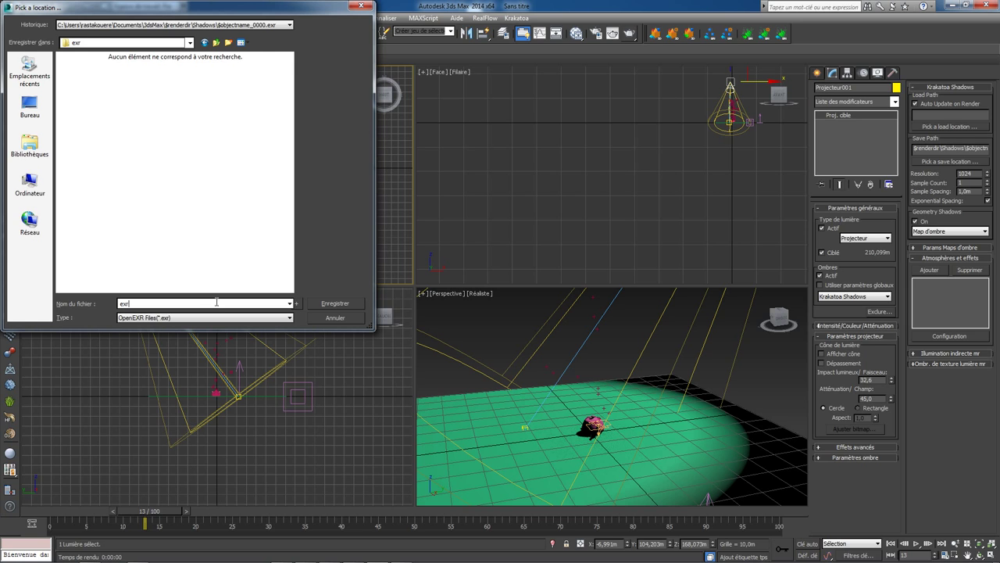
pyautogui.click(328, 306)
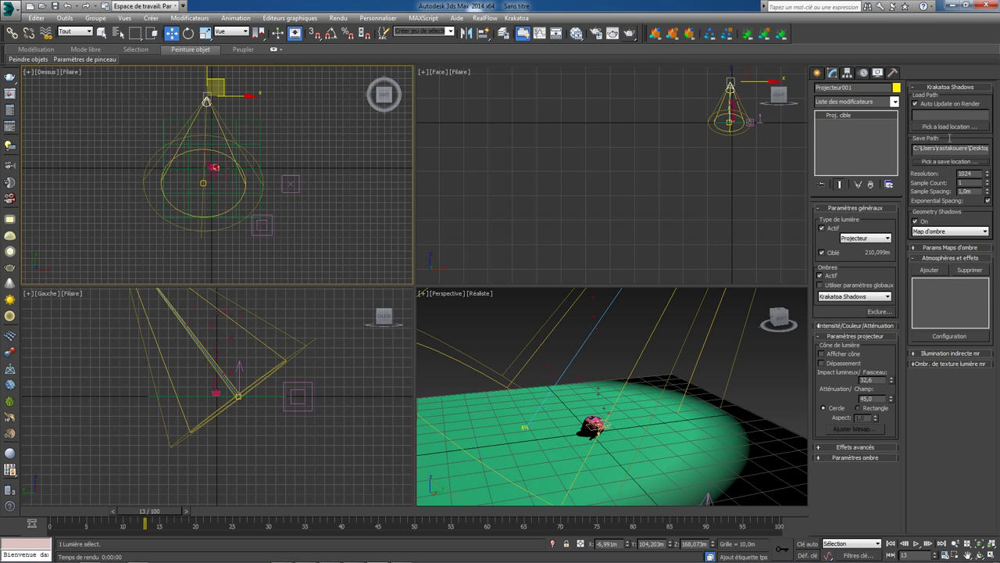
# Open Krakatoa's main controls floater and test-render the Perspective view at frame 13.
pyautogui.click(516, 17)
pyautogui.click(546, 25)
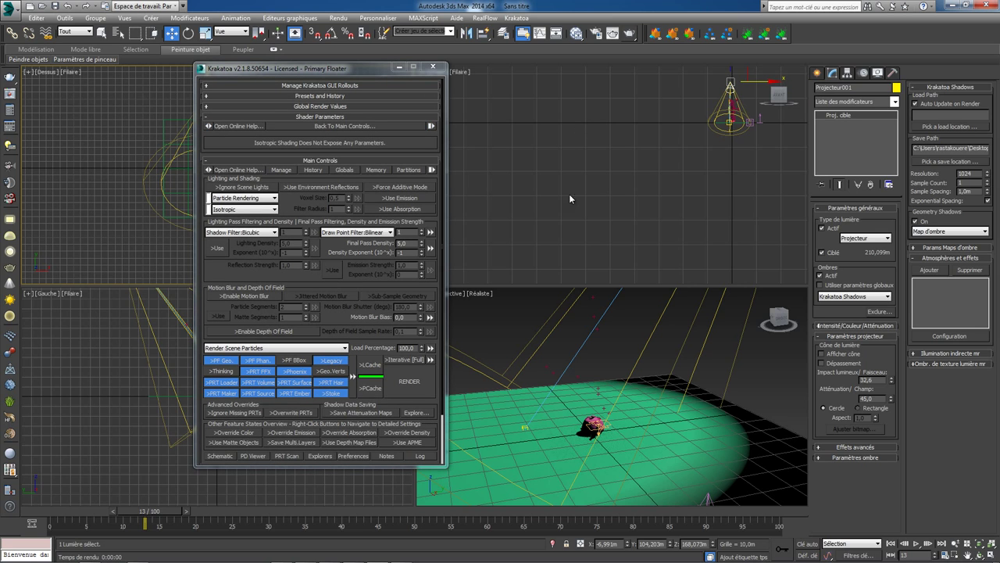
pyautogui.rightClick(587, 307)
pyautogui.click(629, 34)
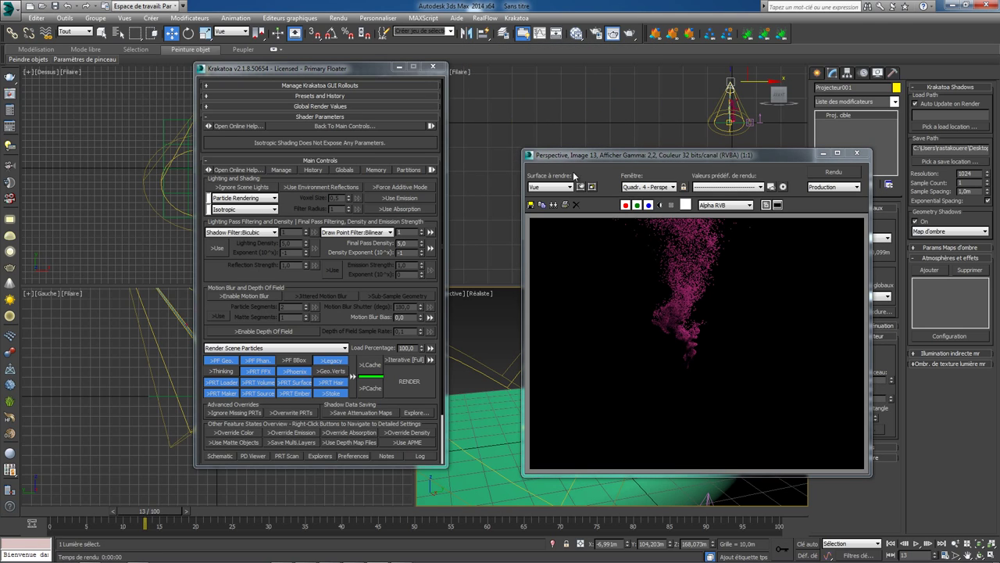
pyautogui.click(601, 130)
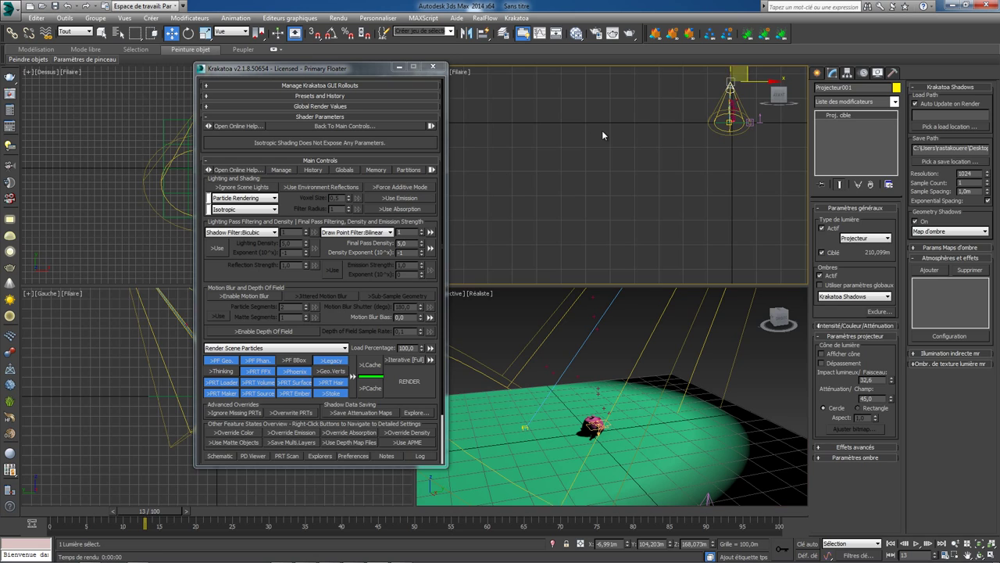
# Change the Affichage 001 particle colour to white, render the frame, and close Particle View.
pyautogui.press('6')
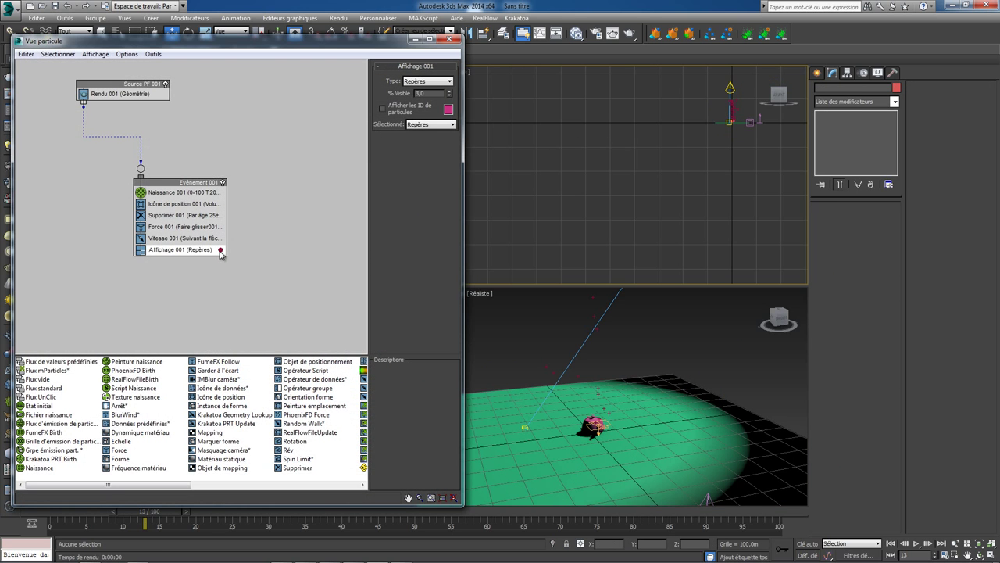
pyautogui.click(220, 249)
pyautogui.moveTo(293, 125); pyautogui.dragTo(299, 150)
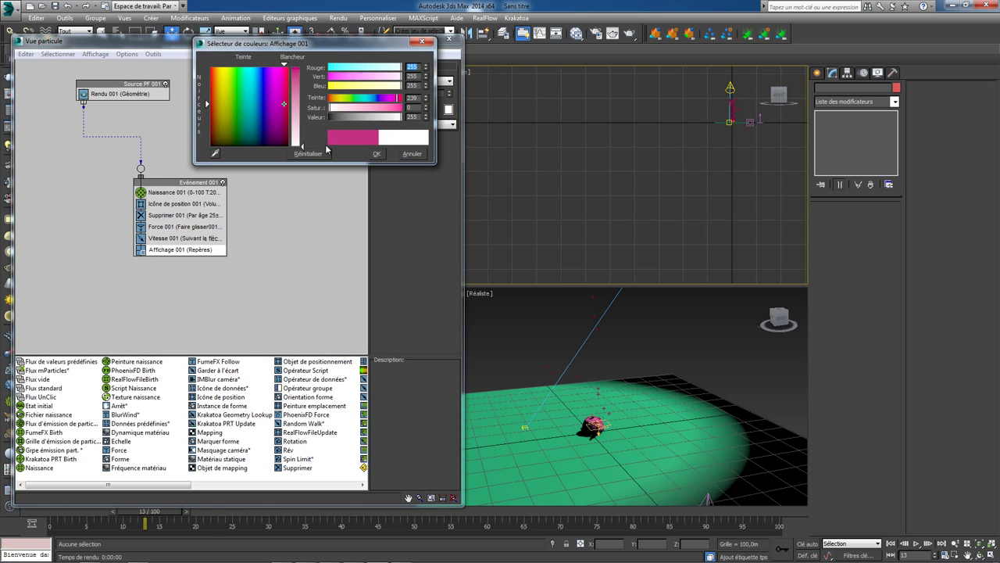
pyautogui.click(376, 154)
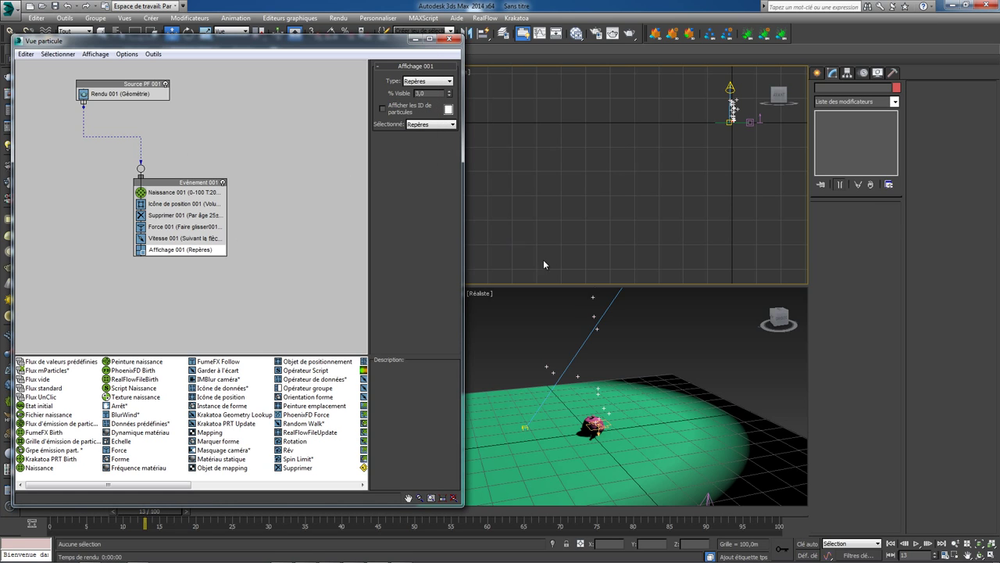
pyautogui.click(614, 33)
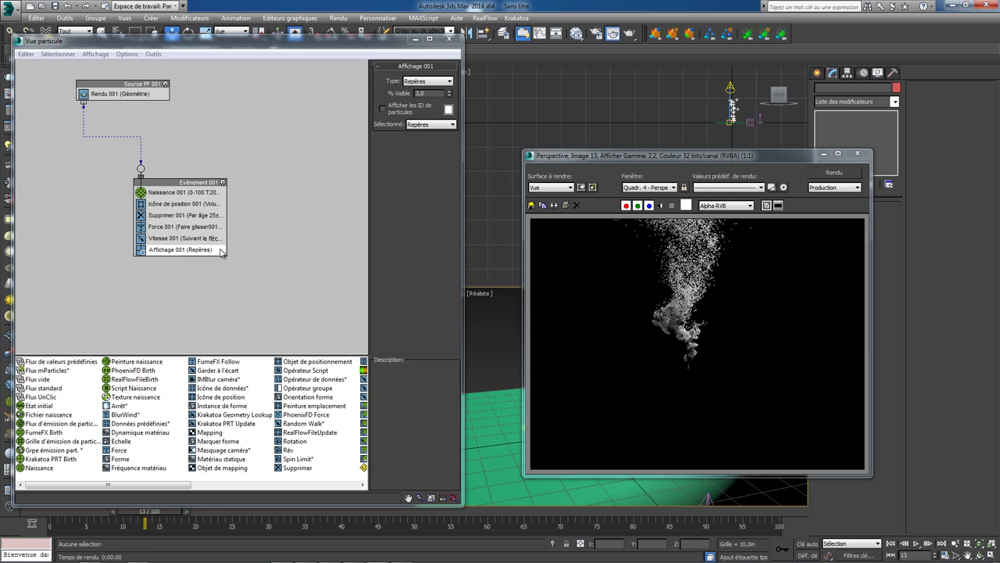
pyautogui.click(448, 108)
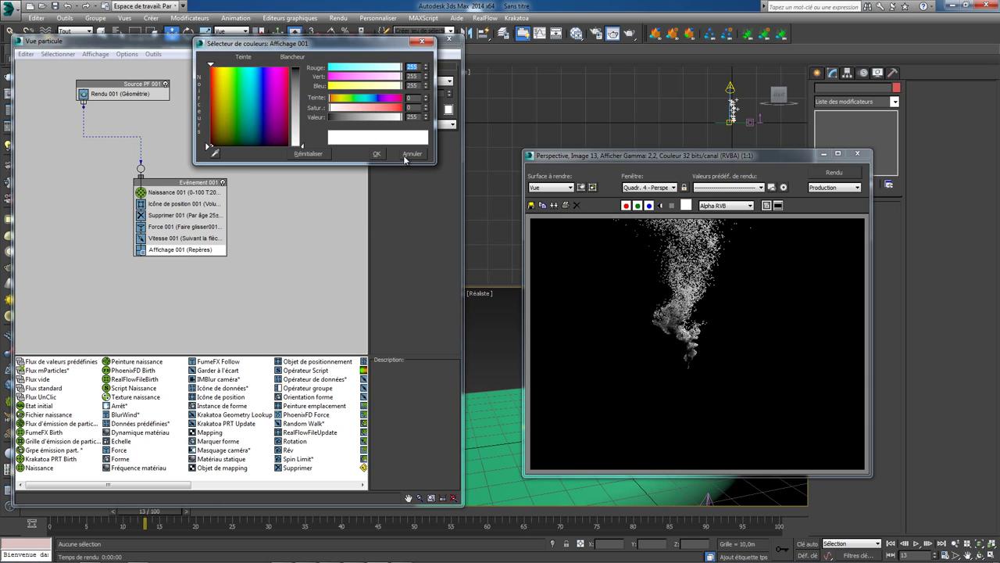
pyautogui.click(406, 153)
pyautogui.click(449, 38)
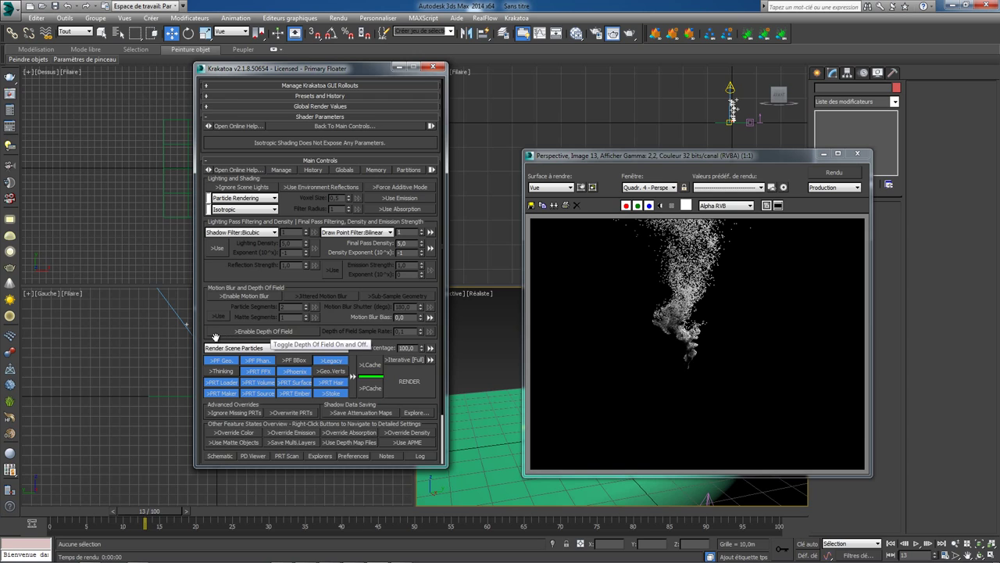
pyautogui.scroll(-3, 215, 336)
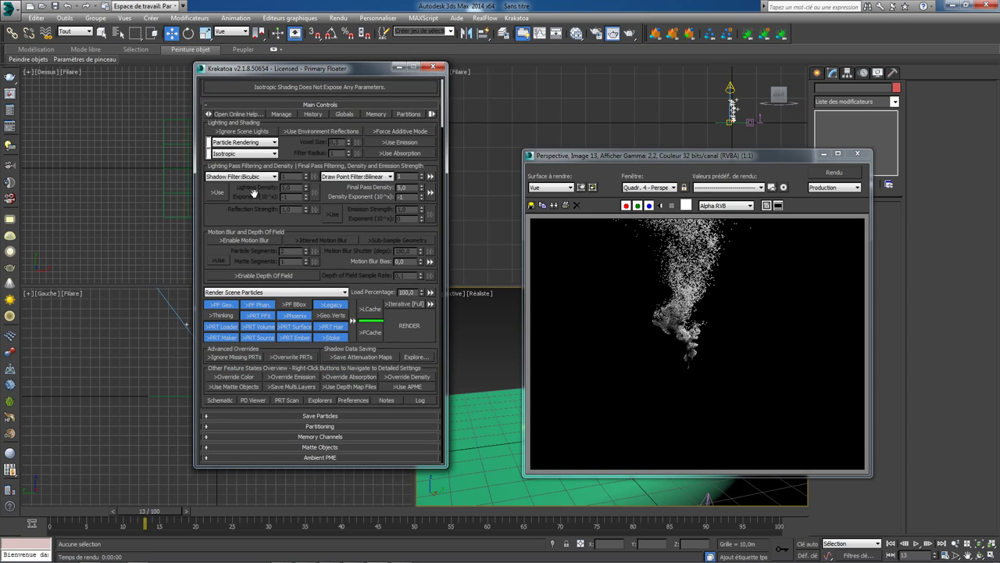
pyautogui.click(207, 416)
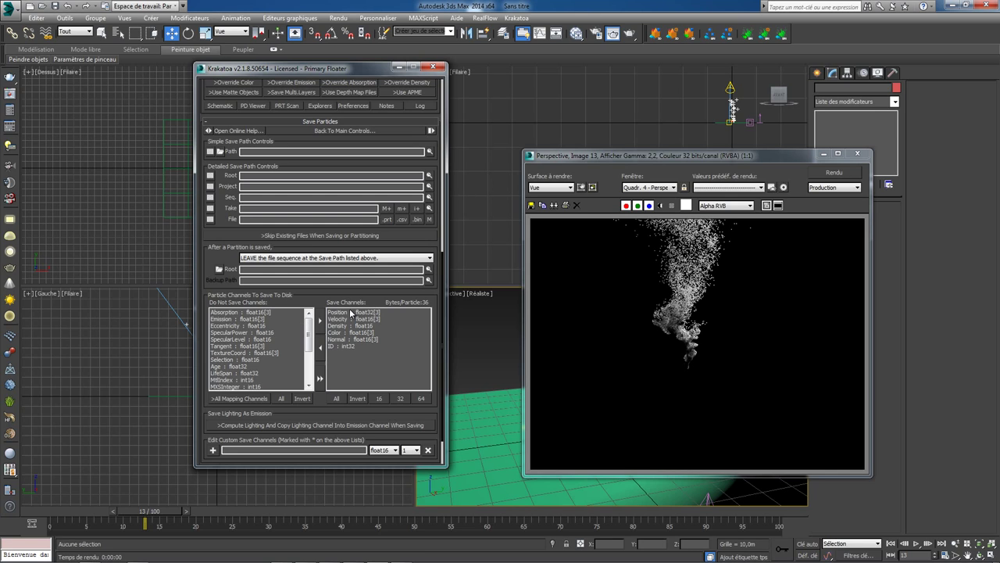
pyautogui.click(351, 345)
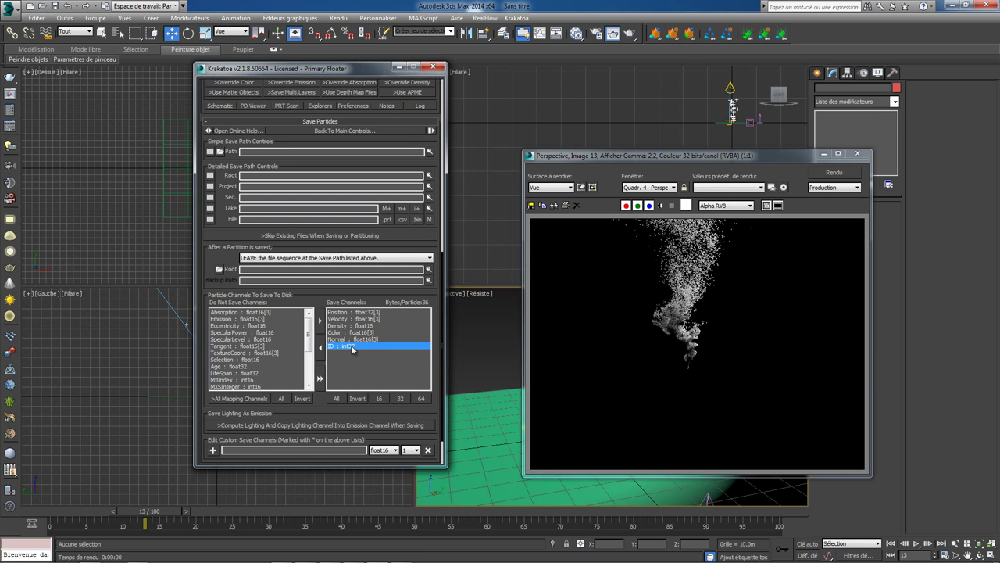
pyautogui.keyDown('shift'); pyautogui.click(355, 325); pyautogui.keyUp('shift')
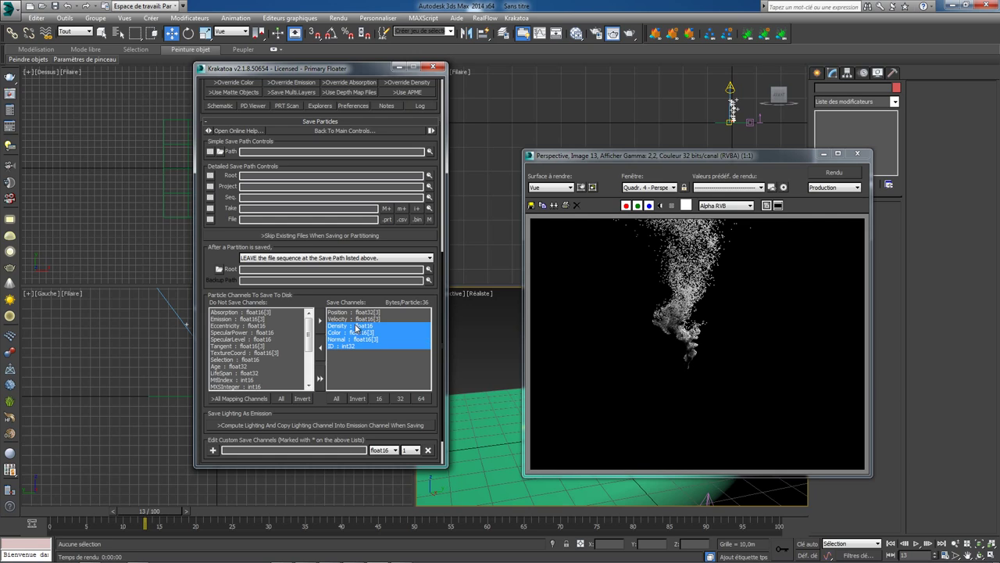
pyautogui.click(320, 348)
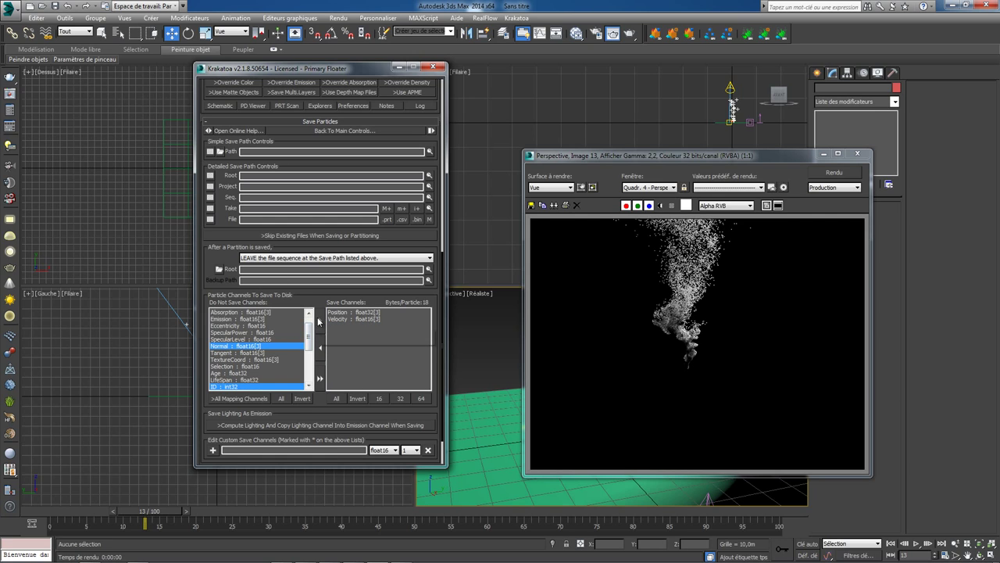
pyautogui.click(319, 320)
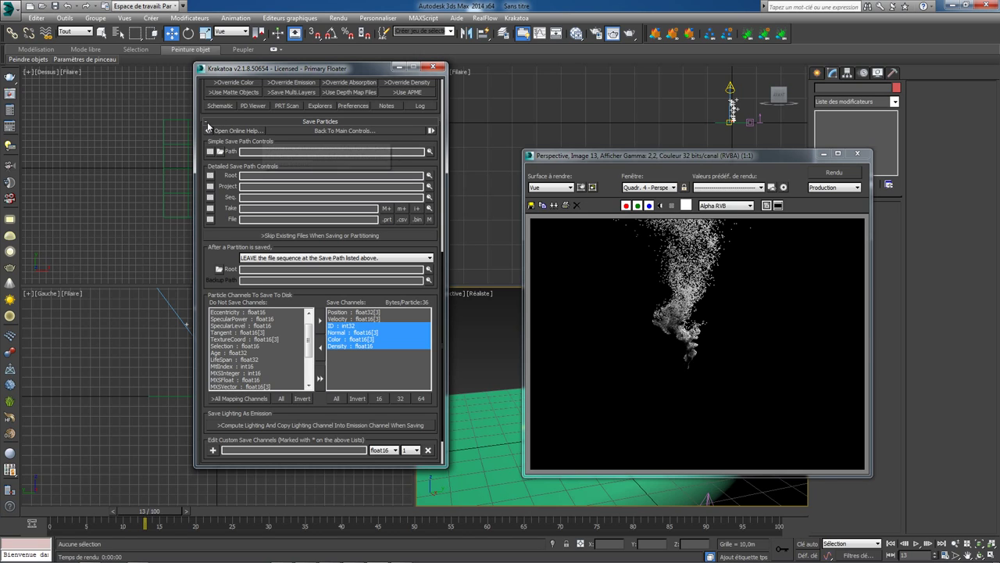
pyautogui.click(207, 123)
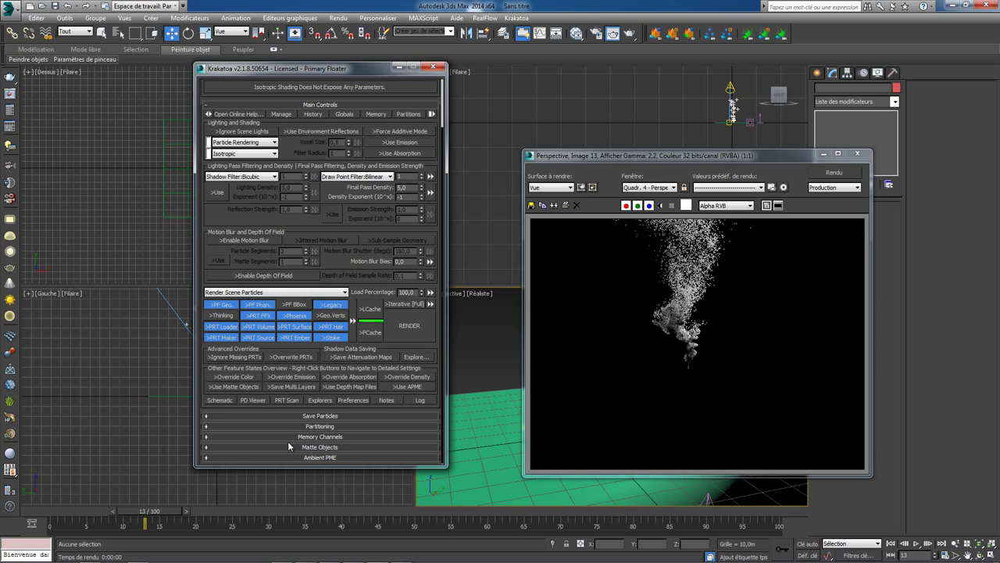
# Expand Krakatoa's Matte Objects rollout, close the render, and pick Géosphère from Standard Primitives.
pyautogui.click(208, 447)
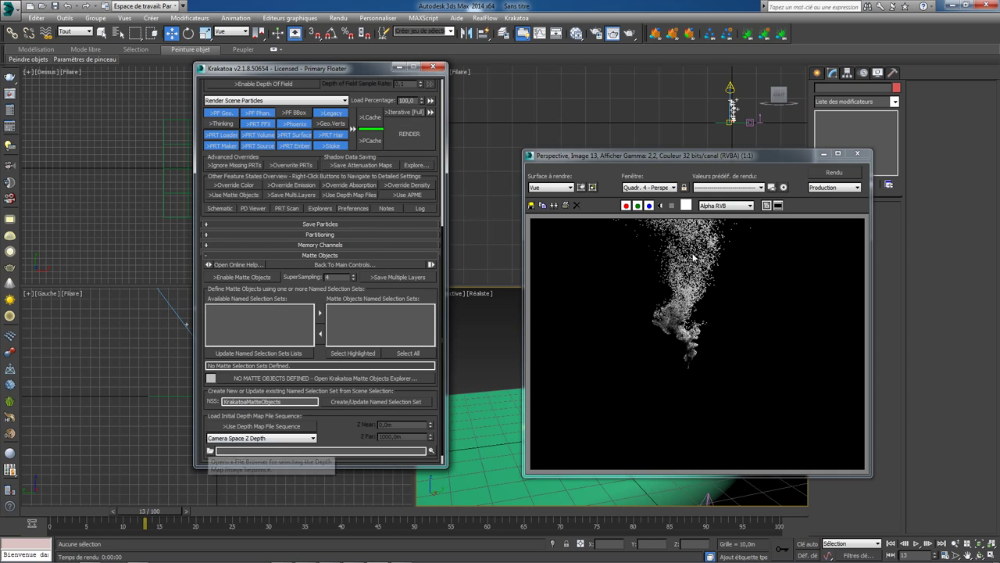
pyautogui.click(856, 155)
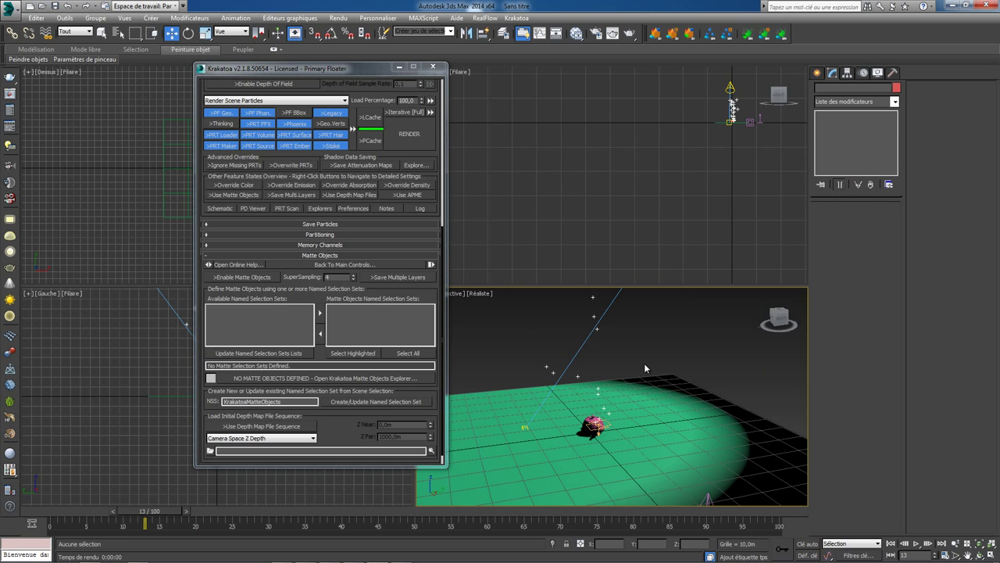
pyautogui.click(818, 72)
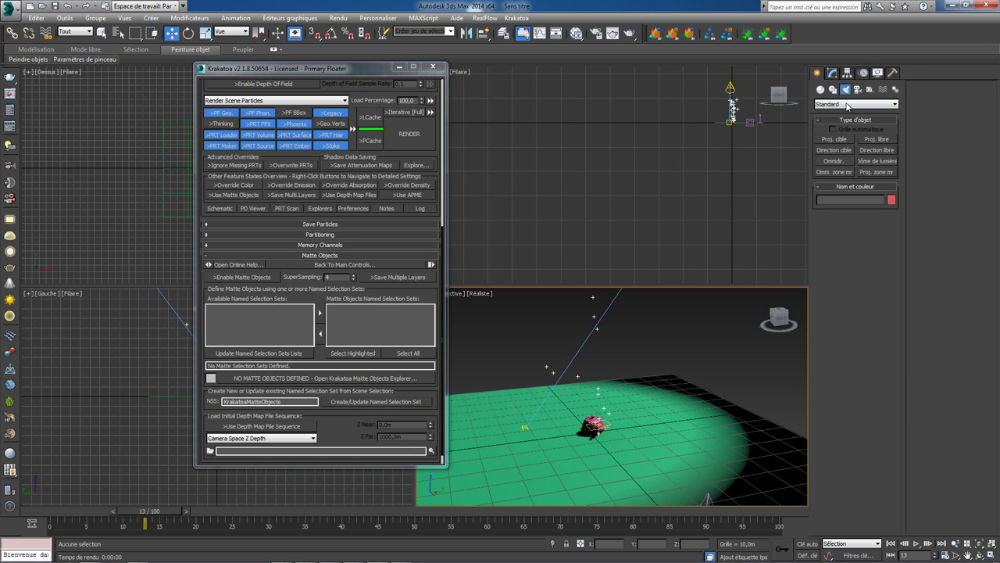
pyautogui.click(821, 89)
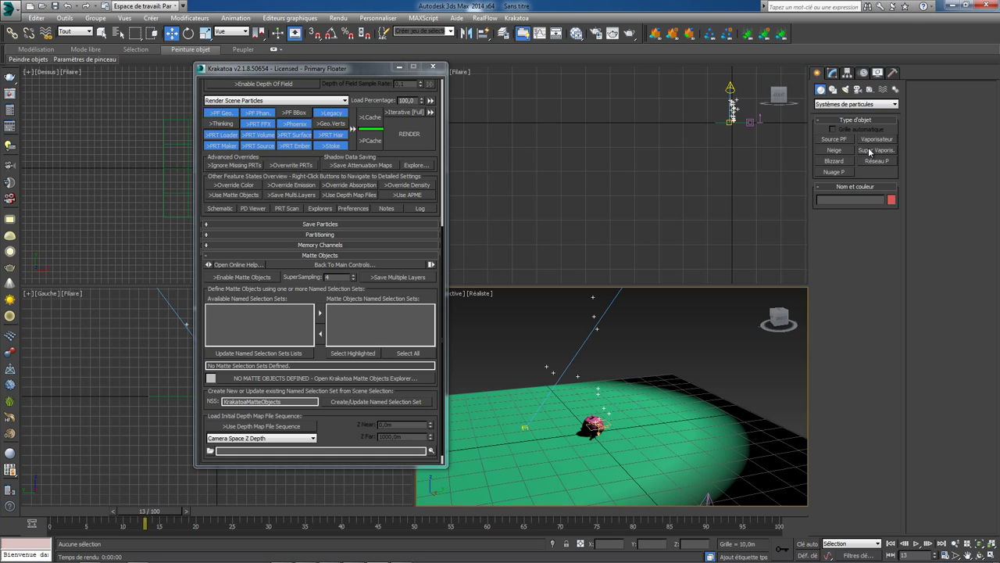
pyautogui.click(856, 104)
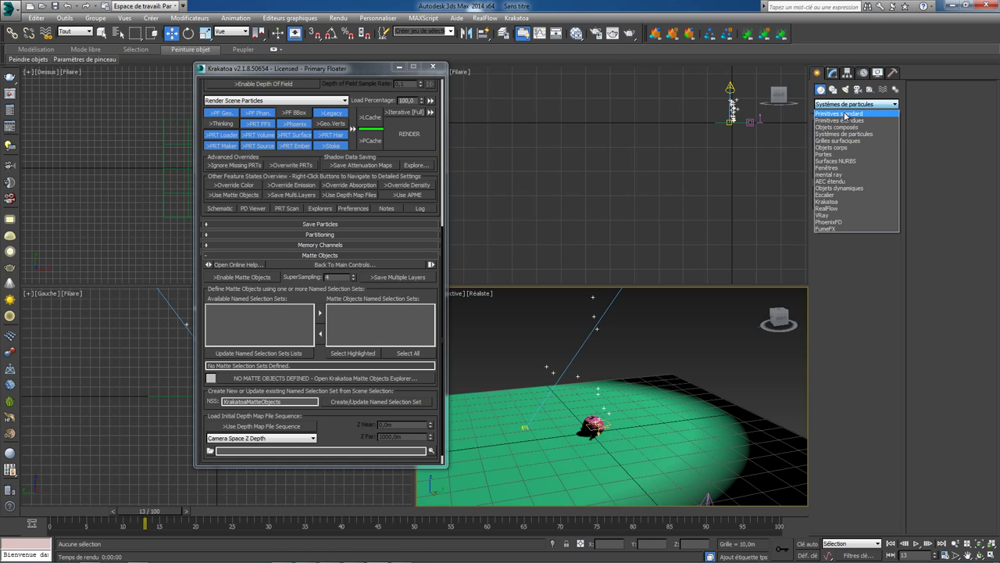
pyautogui.click(856, 111)
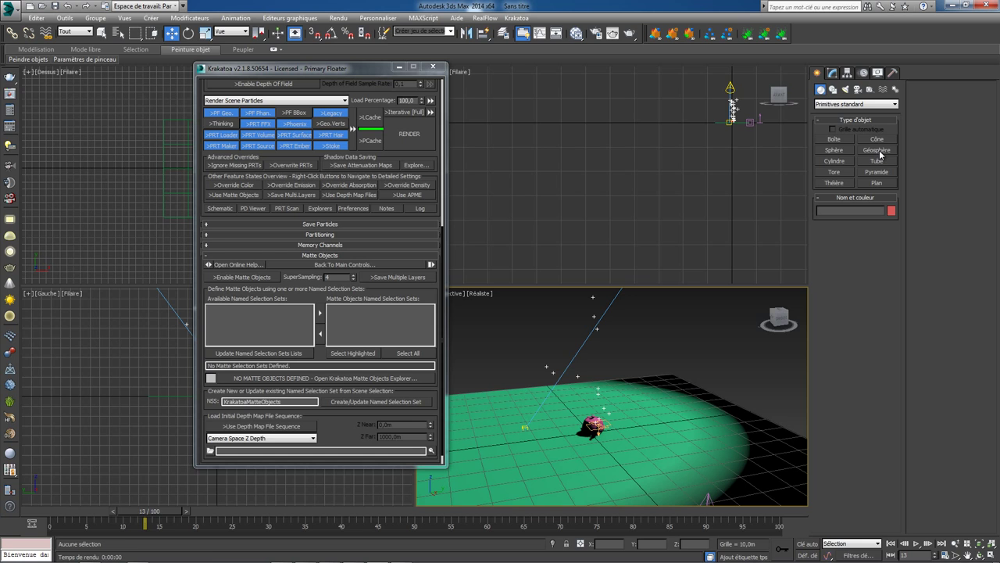
pyautogui.click(879, 155)
# Draw a geosphere and line it up with the particle stream over the teapot.
pyautogui.moveTo(585, 358)
pyautogui.mouseDown()
pyautogui.moveTo(614, 355)
pyautogui.moveTo(593, 372)
pyautogui.mouseUp()
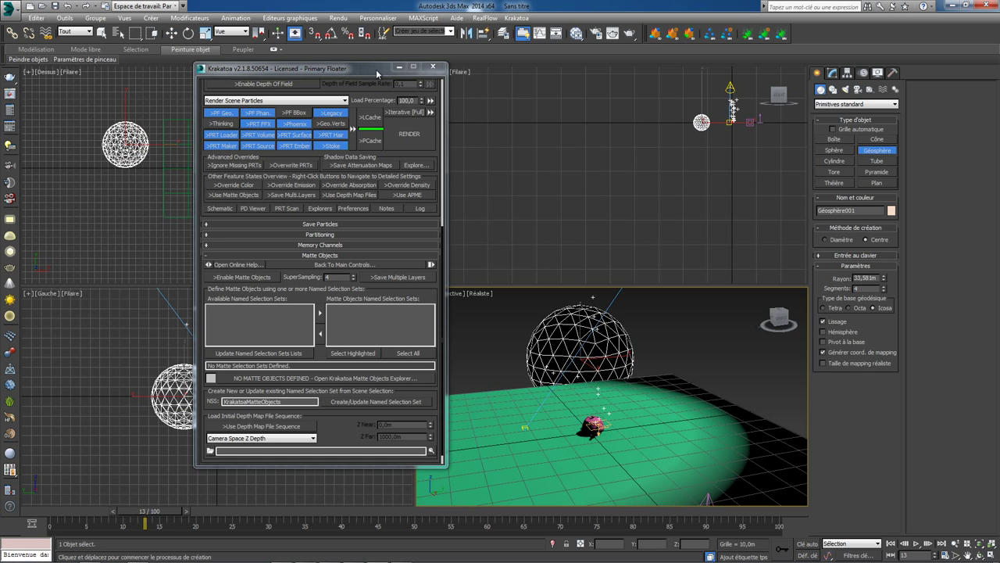
pyautogui.moveTo(281, 68); pyautogui.dragTo(499, 78)
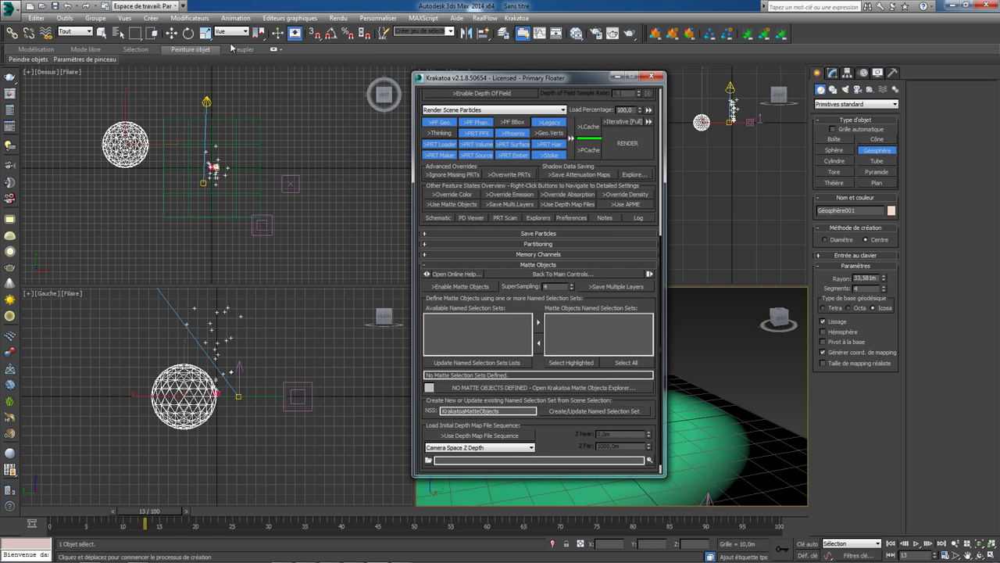
pyautogui.click(171, 33)
pyautogui.moveTo(129, 143); pyautogui.dragTo(216, 167)
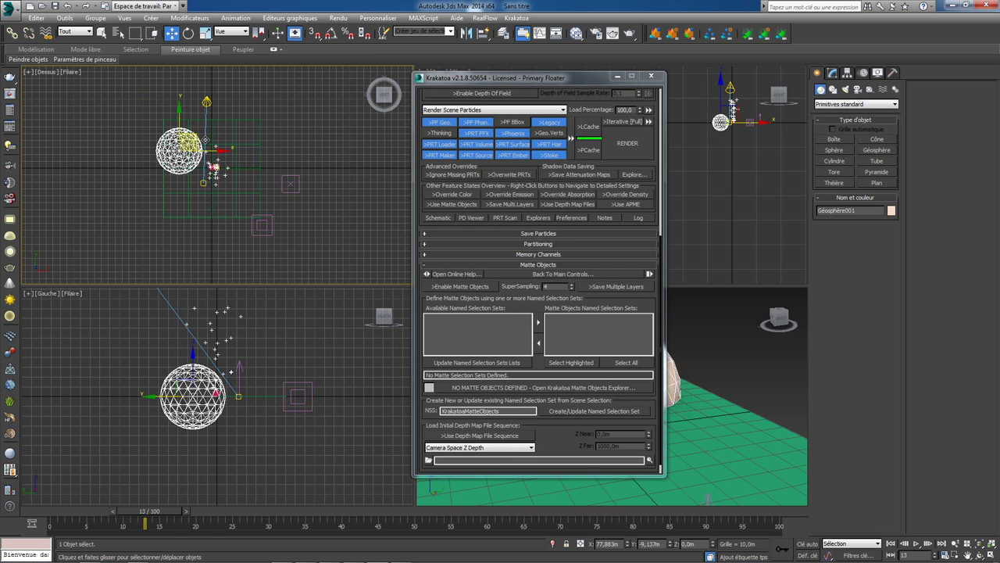
# Set the geosphere radius to 10,074m and lift it above the teapot.
pyautogui.click(651, 75)
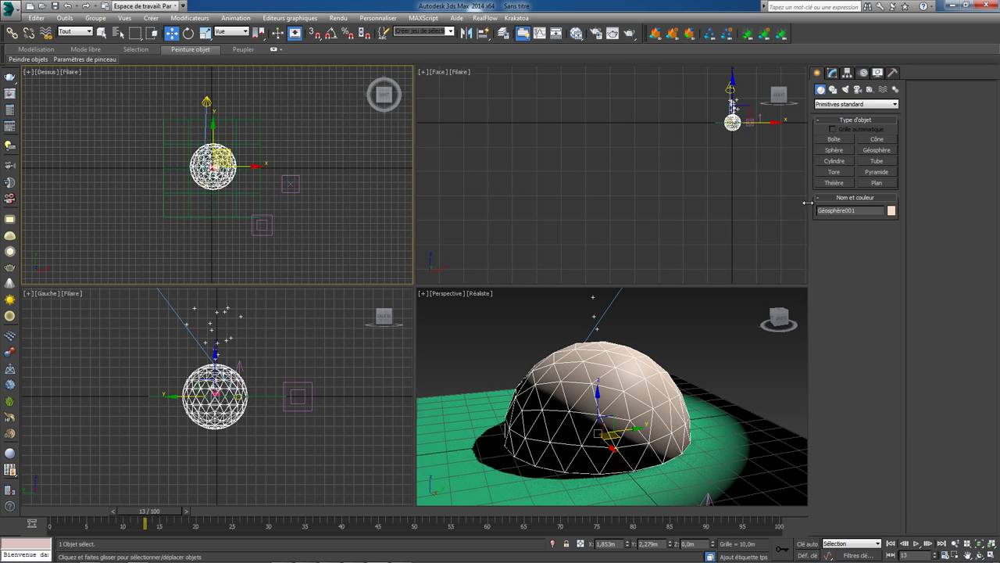
pyautogui.click(832, 72)
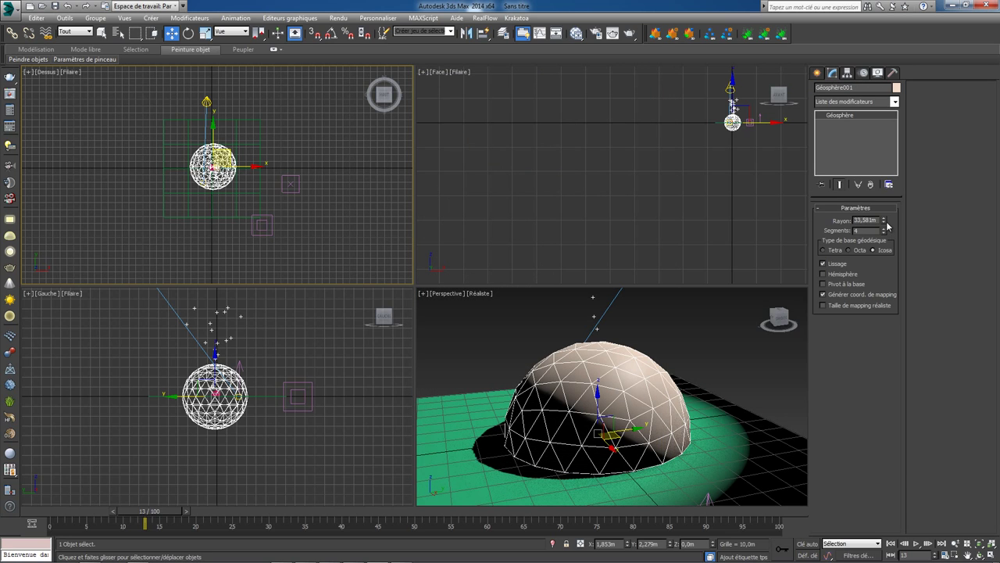
pyautogui.moveTo(886, 224); pyautogui.dragTo(885, 266)
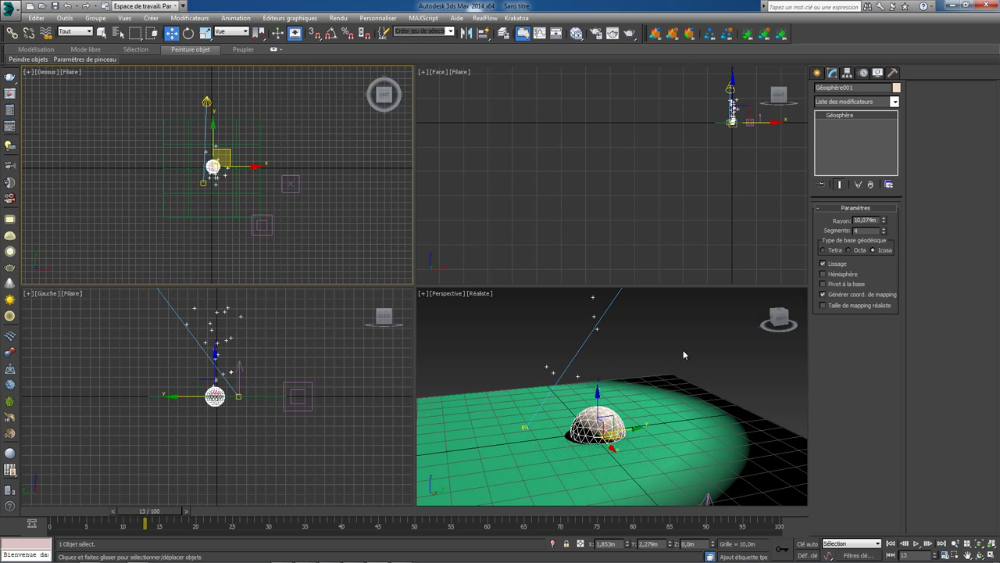
pyautogui.moveTo(597, 395); pyautogui.dragTo(597, 319)
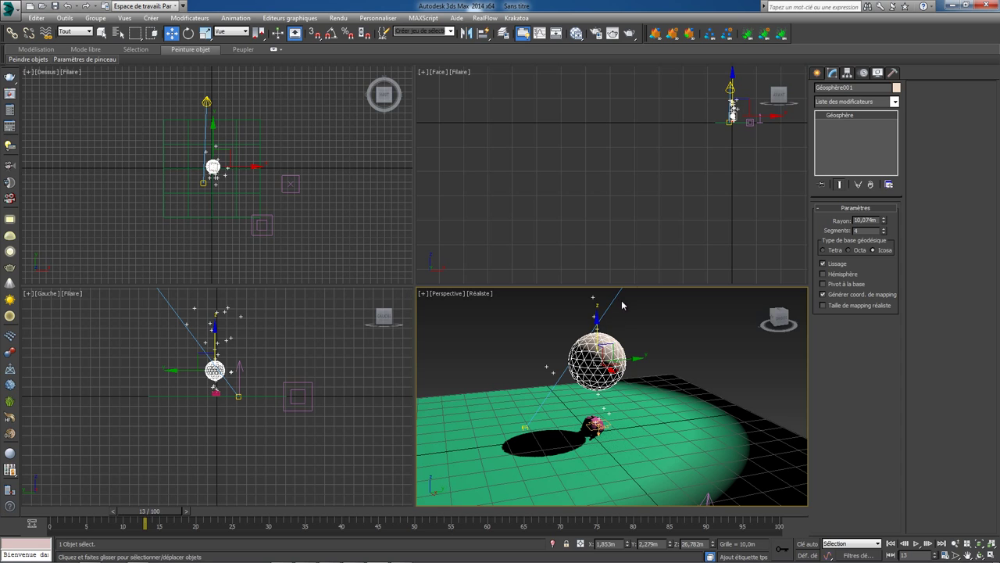
# Test-render, raise the geosphere higher into the stream in Front view, and reopen the Krakatoa floater.
pyautogui.click(613, 33)
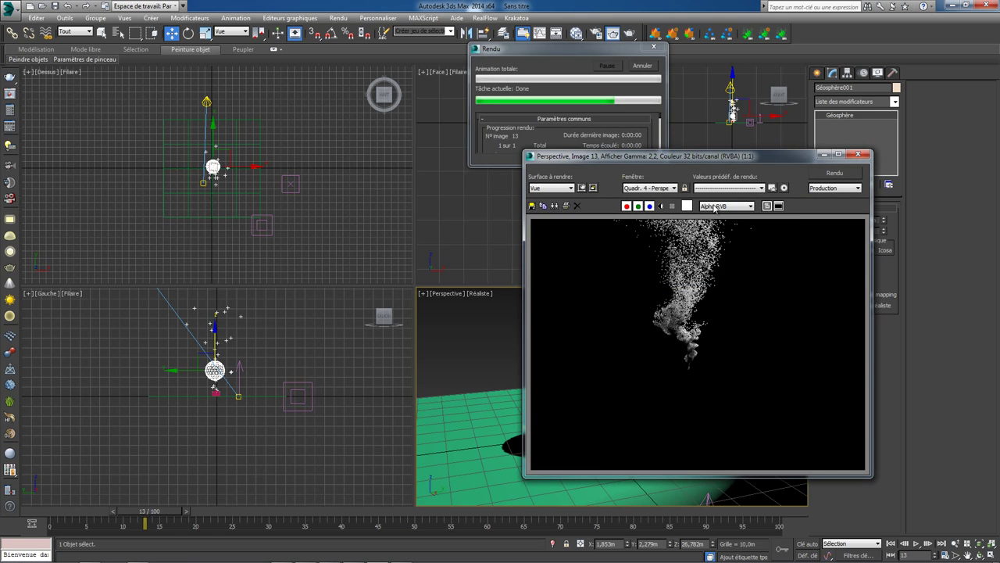
pyautogui.click(858, 153)
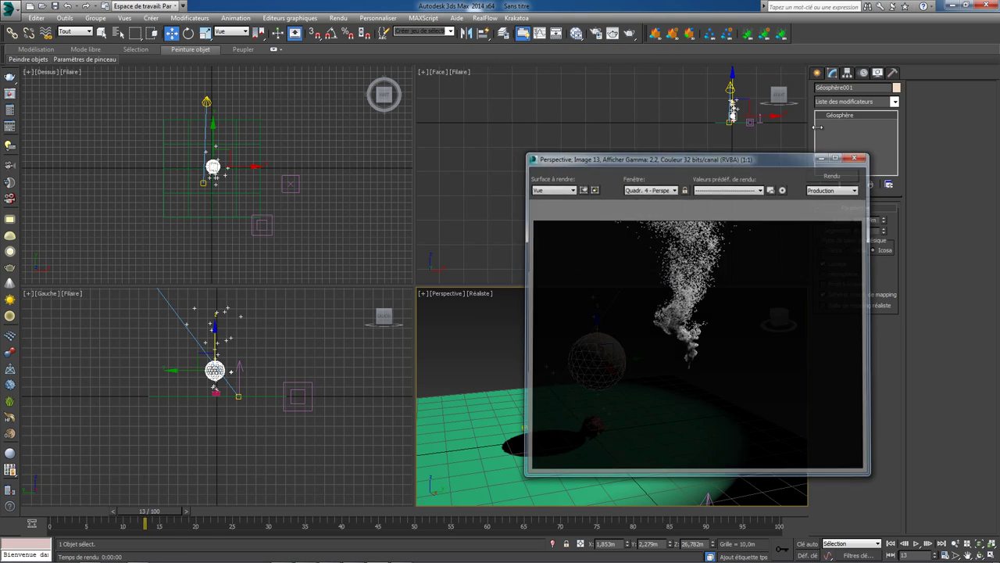
pyautogui.rightClick(719, 94)
pyautogui.scroll(2, 752, 100)
pyautogui.scroll(2, 752, 102)
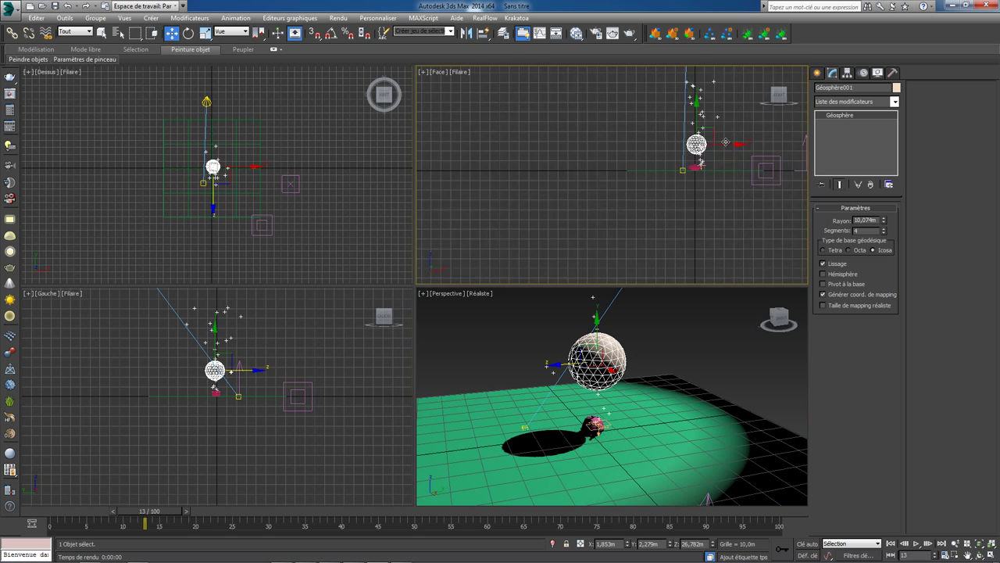
pyautogui.scroll(2, 717, 157)
pyautogui.scroll(2, 717, 156)
pyautogui.moveTo(670, 118); pyautogui.dragTo(678, 101)
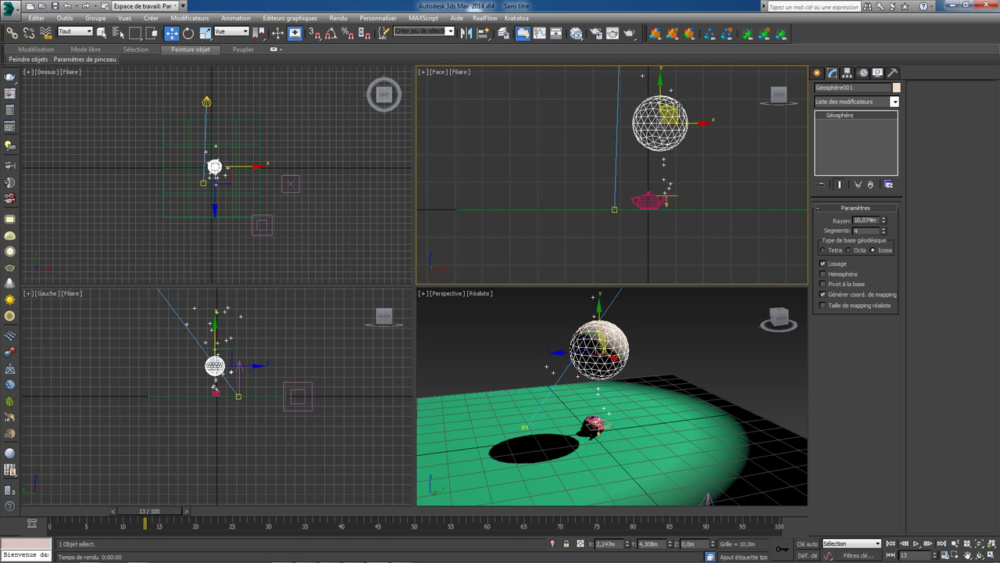
pyautogui.click(517, 17)
pyautogui.click(525, 26)
# Make the geosphere the KrakatoaMatteObjects set, enable matte objects, and render the Perspective view.
pyautogui.scroll(1, 504, 95)
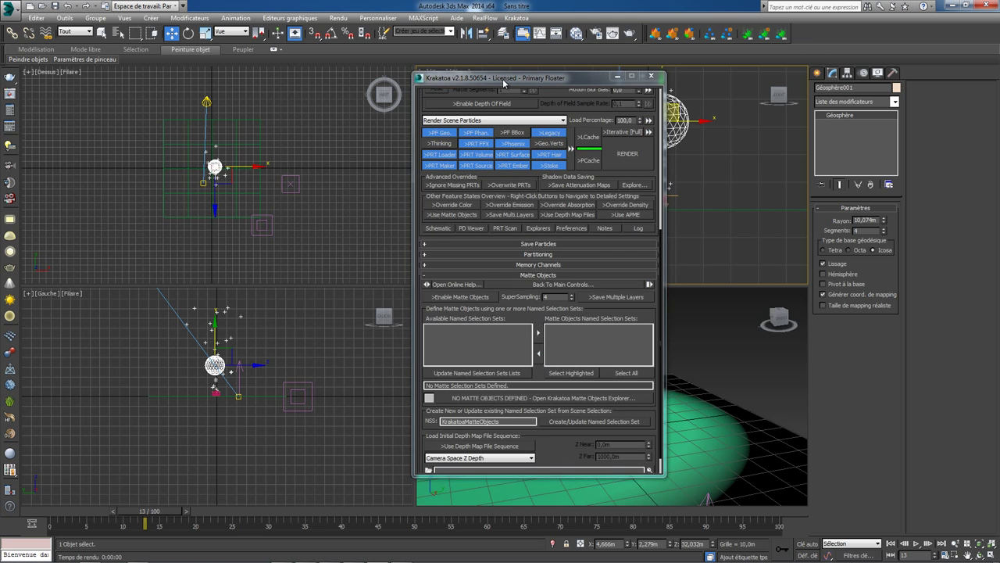
pyautogui.moveTo(508, 77); pyautogui.dragTo(342, 67)
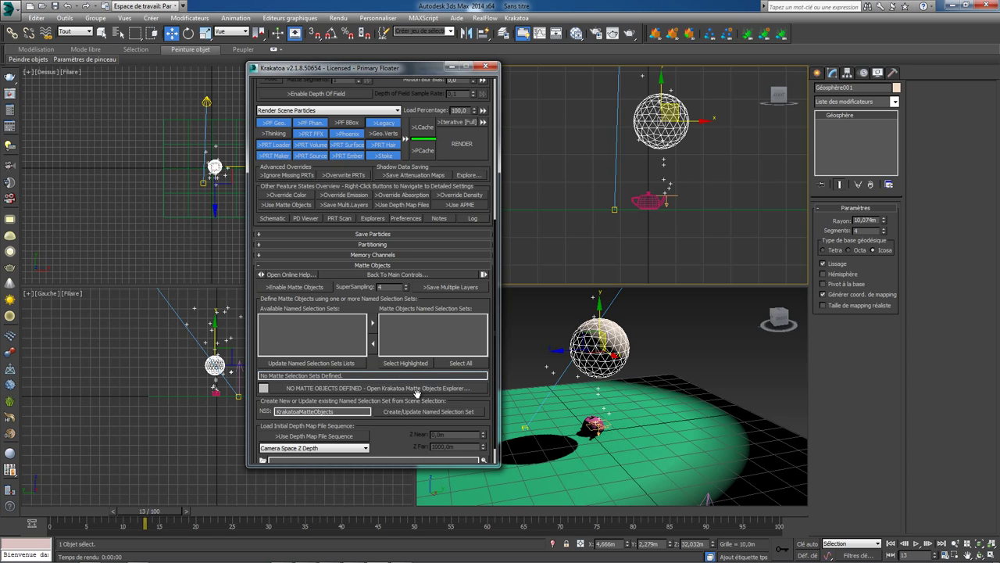
pyautogui.scroll(-2, 459, 399)
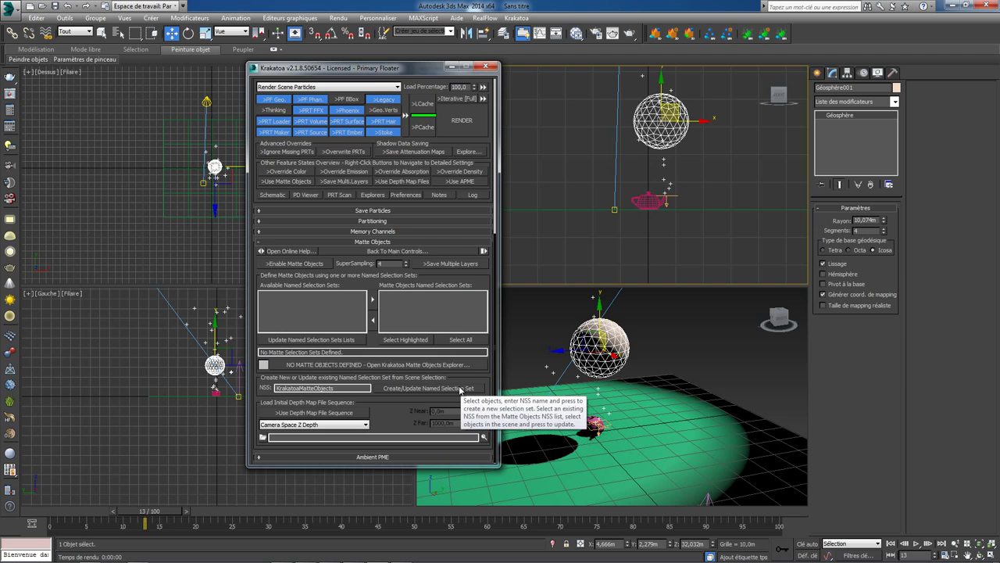
pyautogui.click(405, 389)
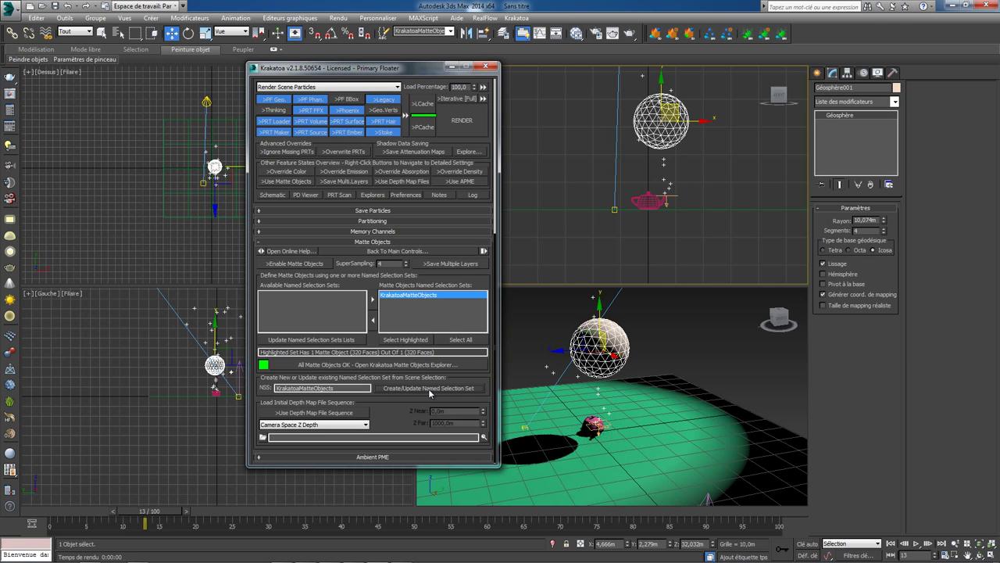
pyautogui.click(313, 264)
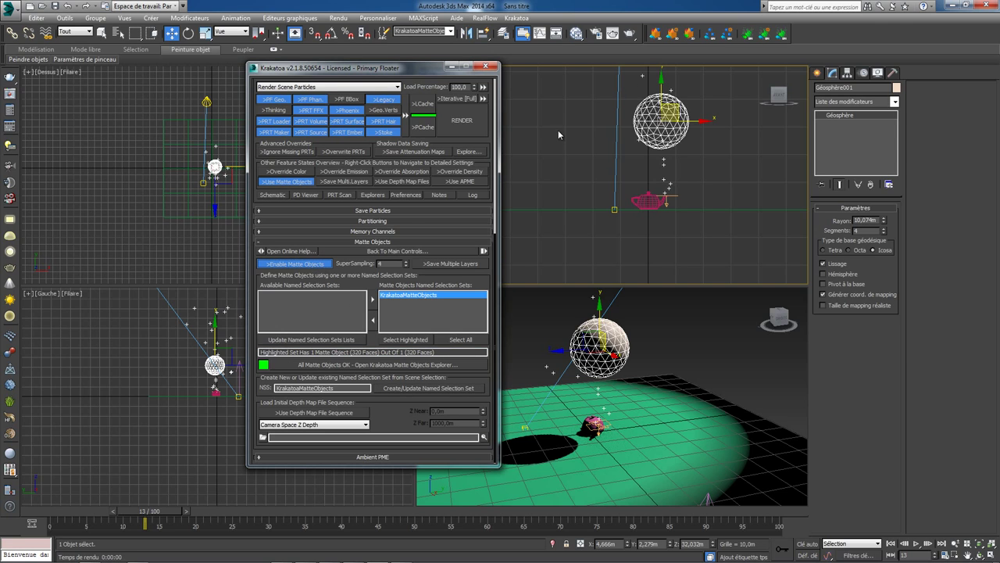
pyautogui.rightClick(627, 301)
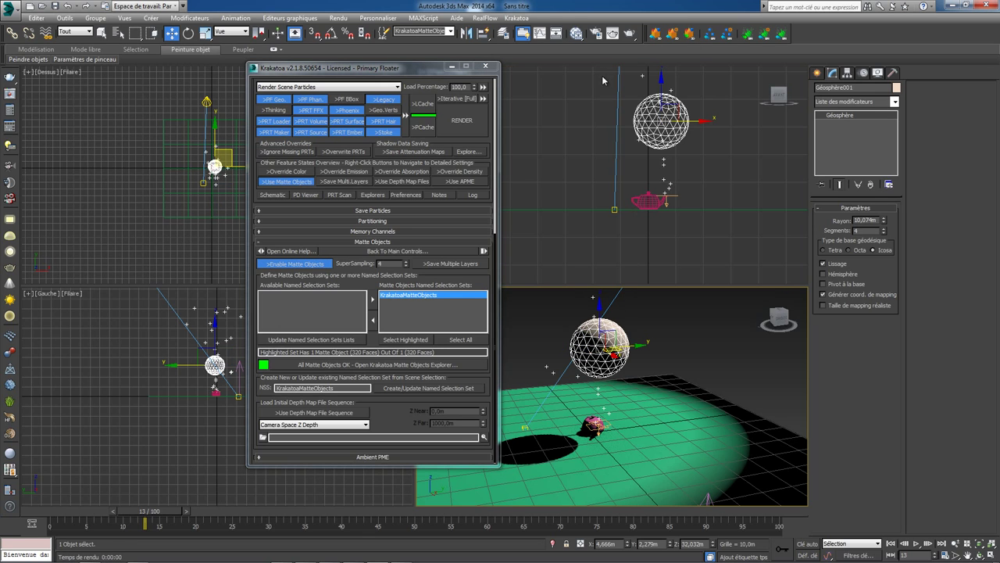
pyautogui.click(613, 33)
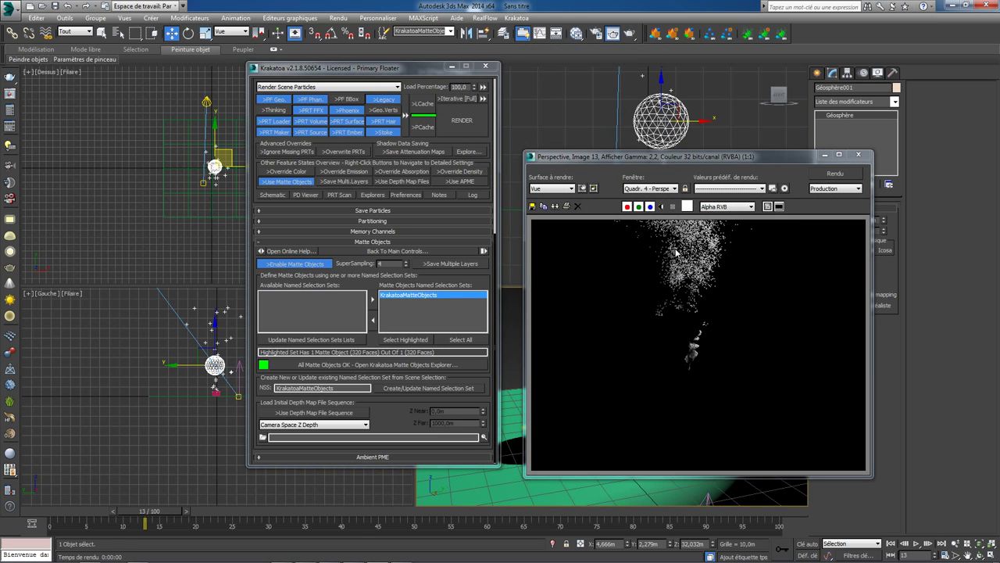
# Move the geosphere right along X into the particle stream and render it.
pyautogui.click(858, 154)
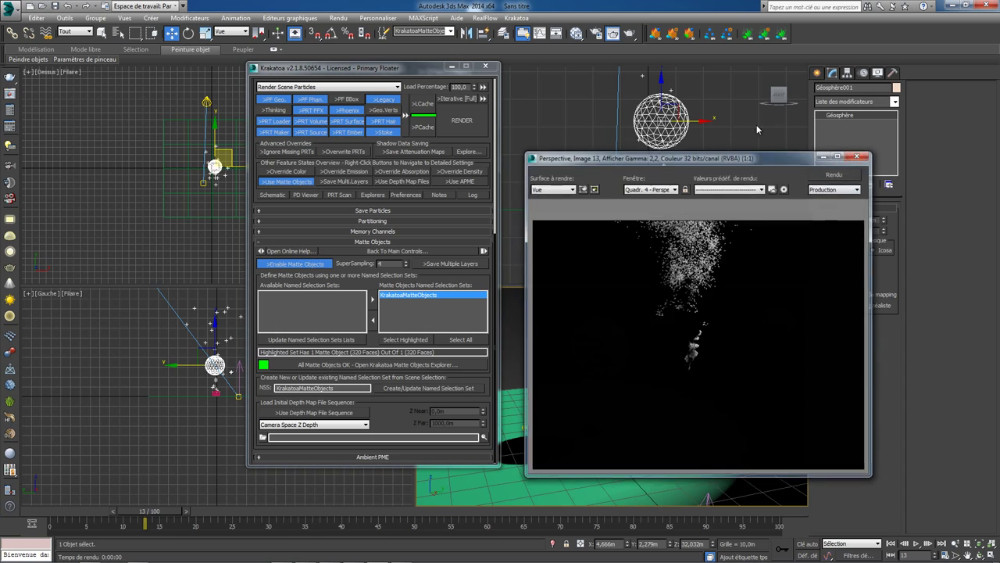
pyautogui.moveTo(702, 126); pyautogui.dragTo(735, 120)
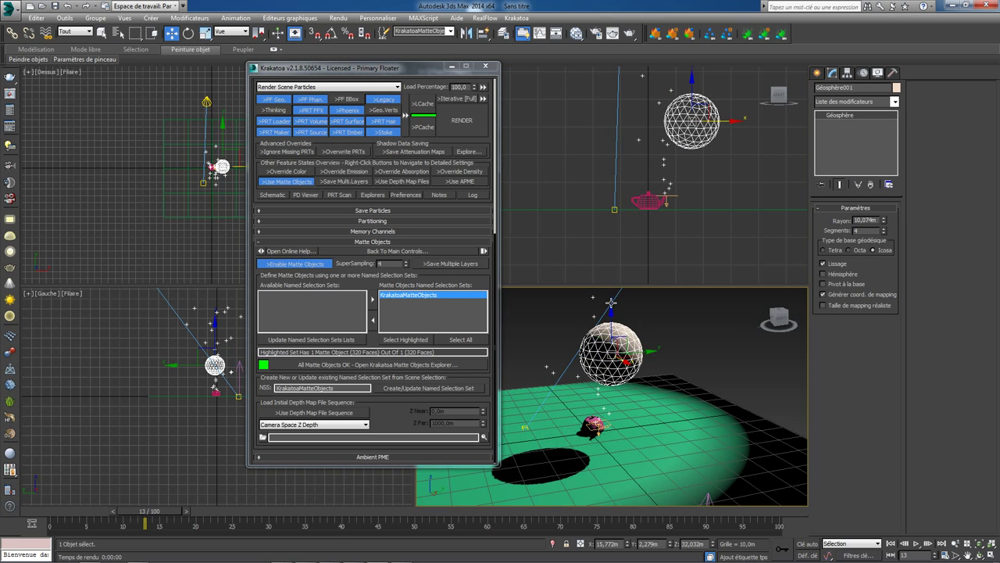
pyautogui.rightClick(614, 299)
pyautogui.click(630, 34)
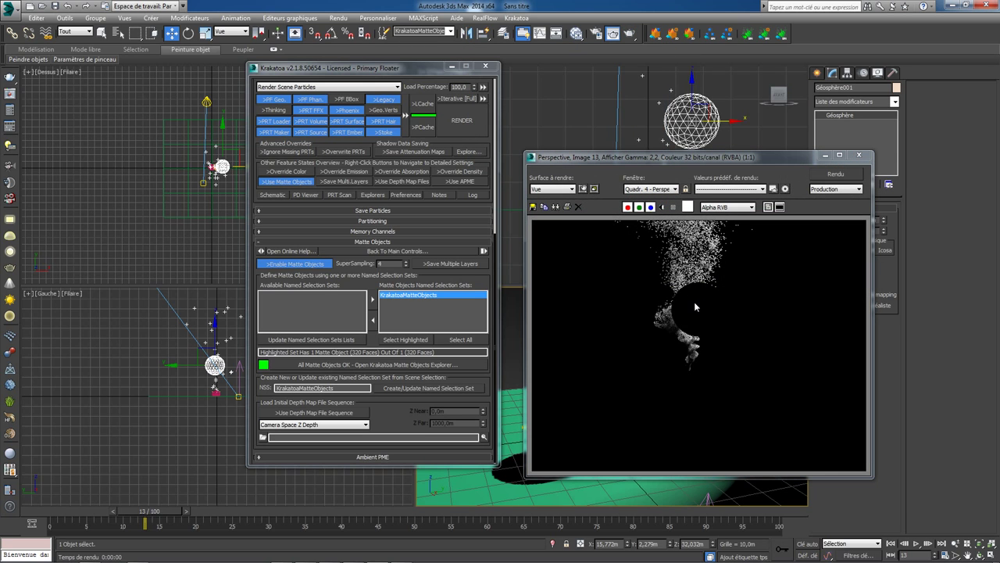
pyautogui.click(859, 156)
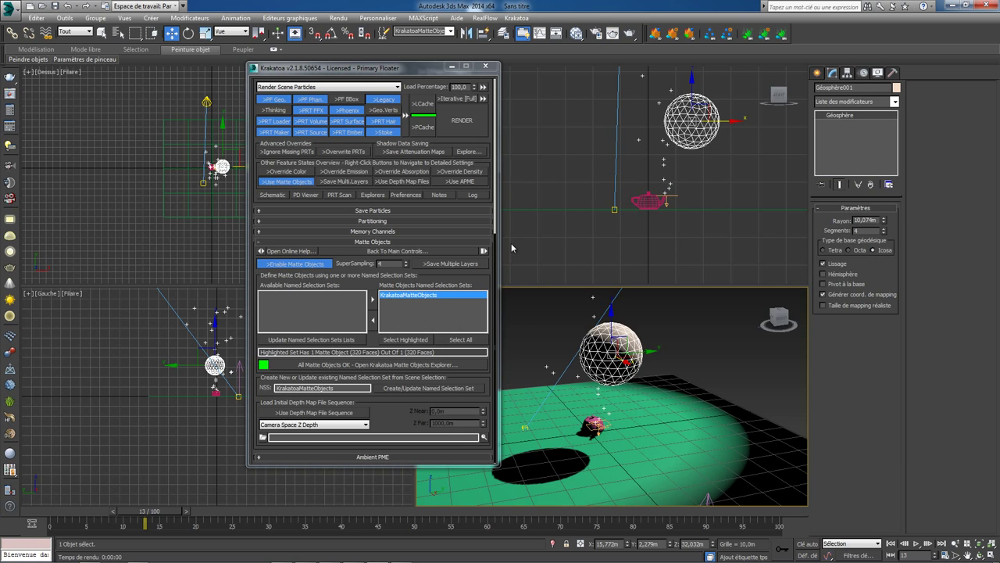
# Lower the matte SuperSampling, render to compare, then set it back to 4.
pyautogui.click(406, 266)
pyautogui.click(407, 266)
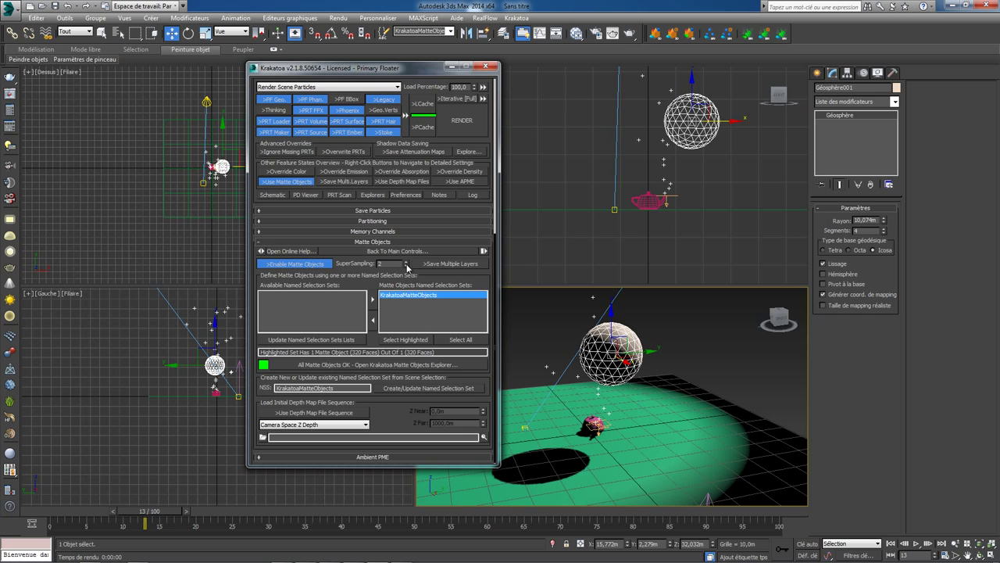
pyautogui.click(630, 34)
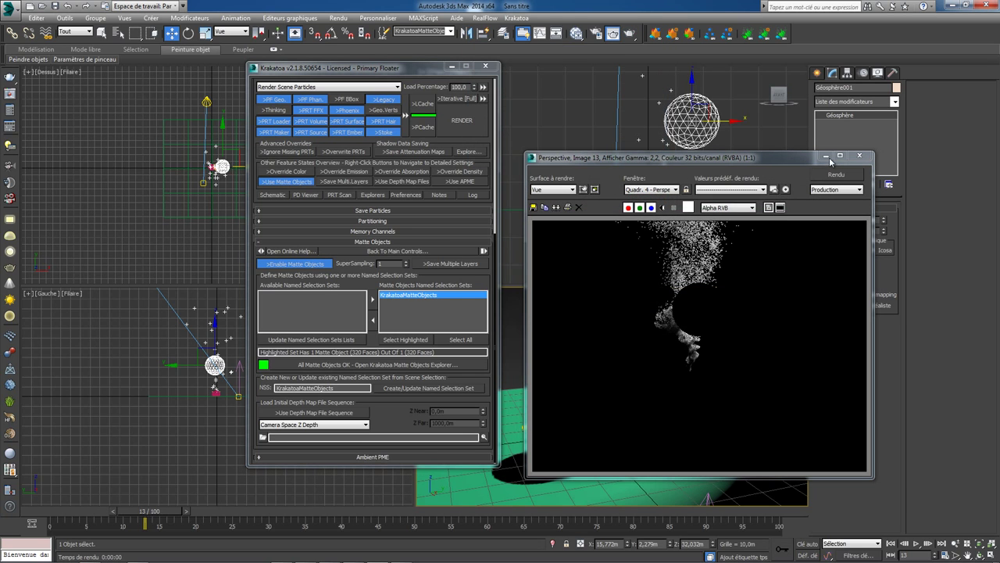
pyautogui.click(826, 157)
pyautogui.click(406, 263)
pyautogui.click(406, 263)
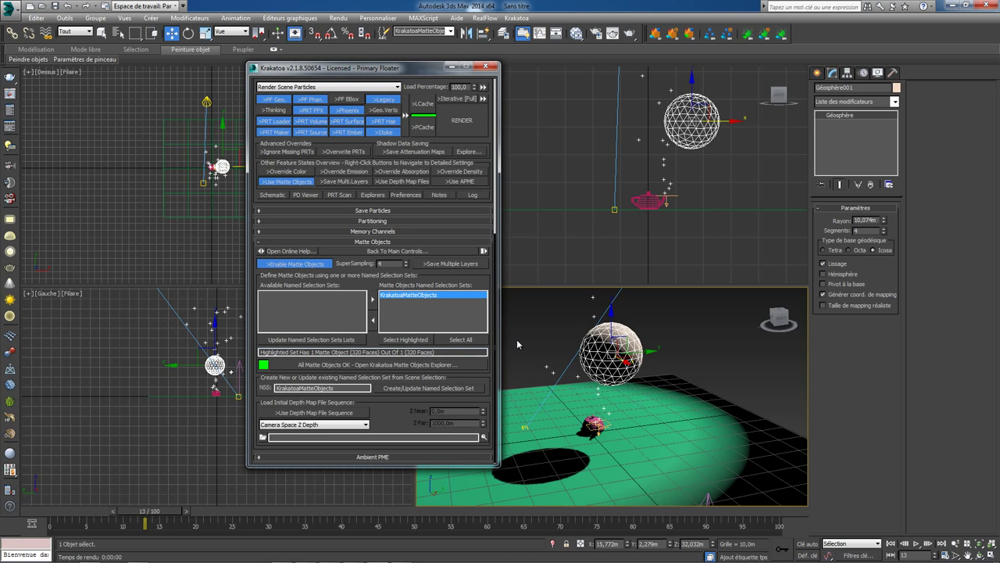
pyautogui.click(209, 102)
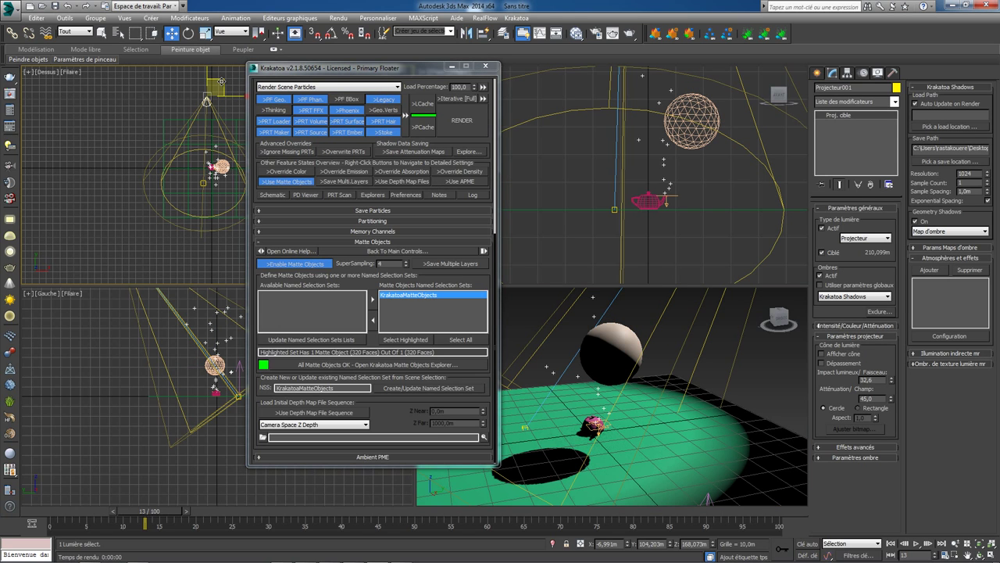
# Copy the spotlight to a new position, lower its multiplier to 0,36, and render.
pyautogui.moveTo(221, 81)
pyautogui.mouseDown()
pyautogui.moveTo(204, 227)
pyautogui.moveTo(687, 277)
pyautogui.mouseUp()
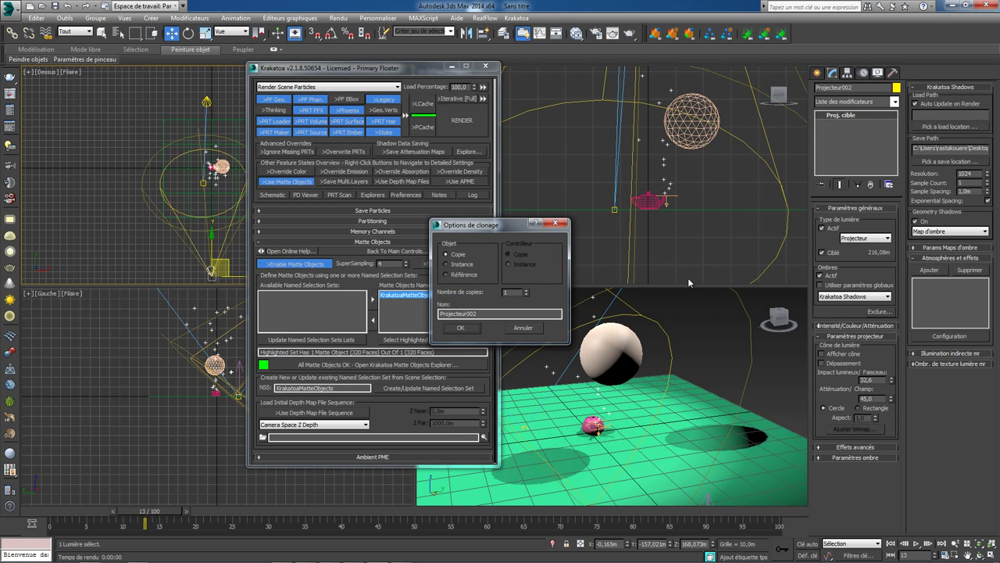
pyautogui.click(465, 328)
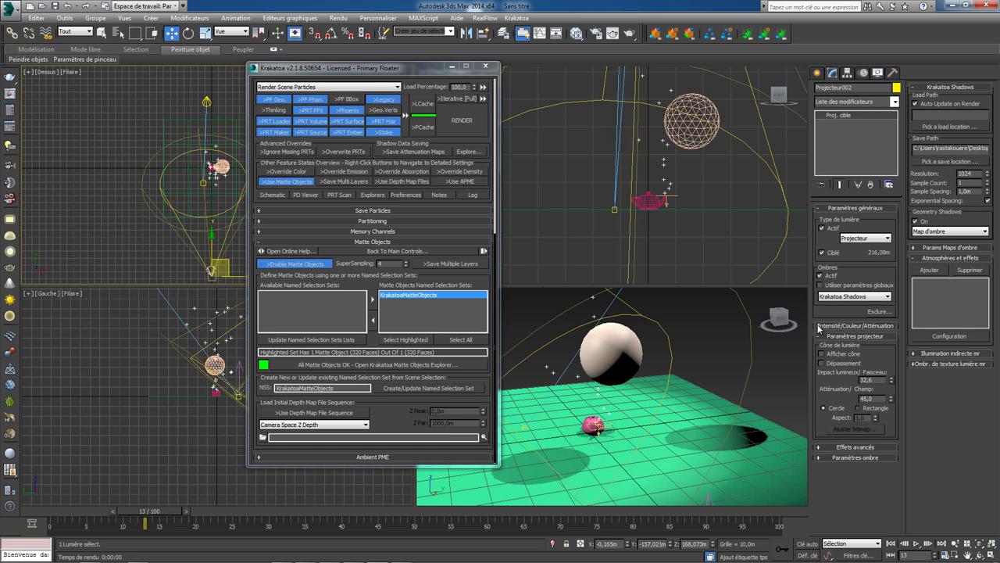
pyautogui.click(824, 326)
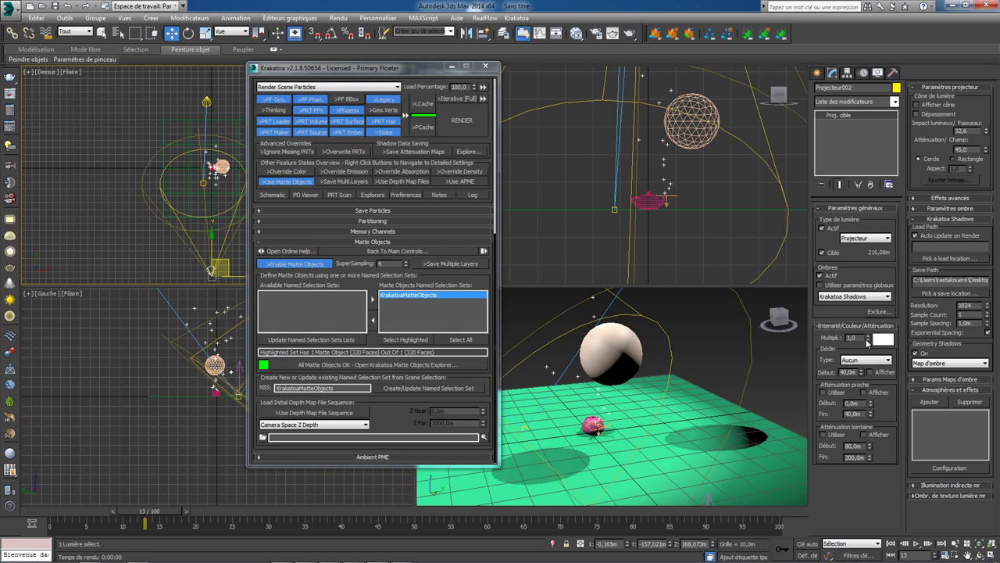
pyautogui.moveTo(867, 341); pyautogui.dragTo(871, 373)
pyautogui.click(678, 352)
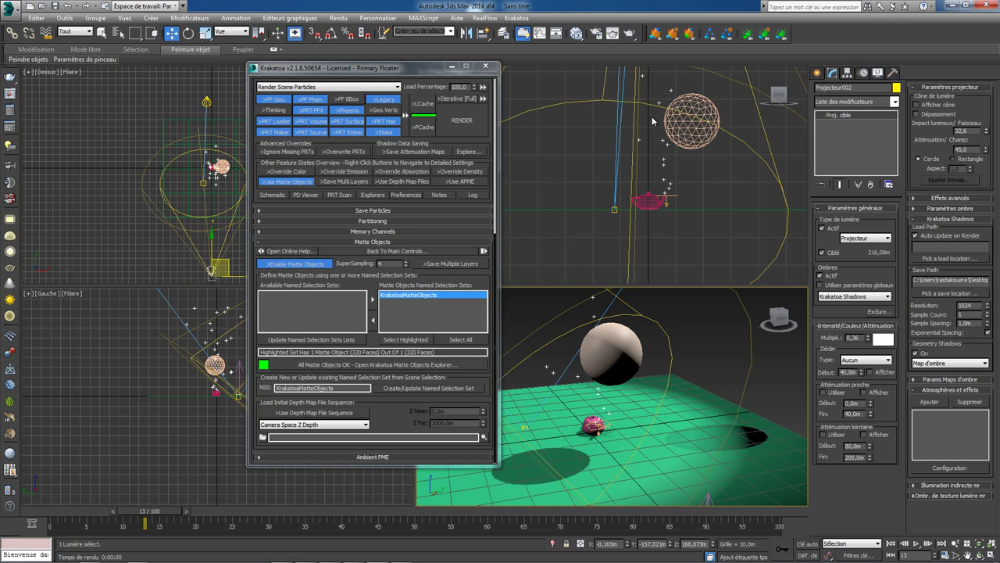
pyautogui.click(629, 35)
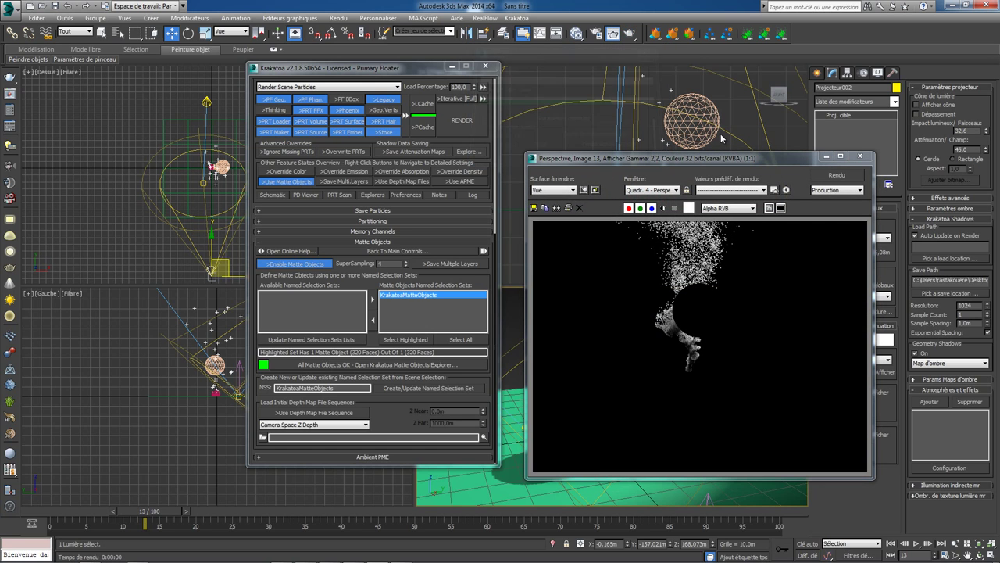
pyautogui.click(860, 157)
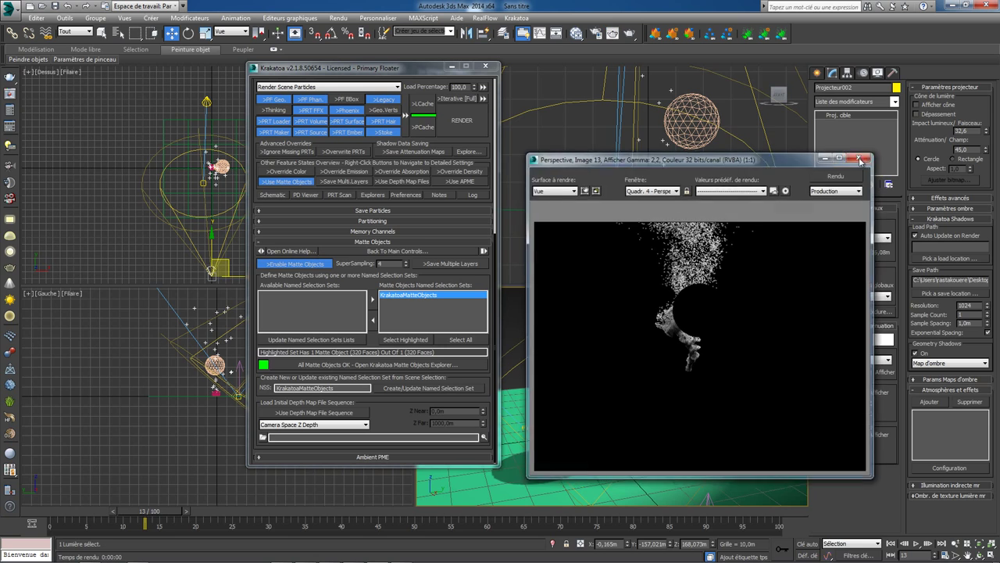
pyautogui.click(727, 120)
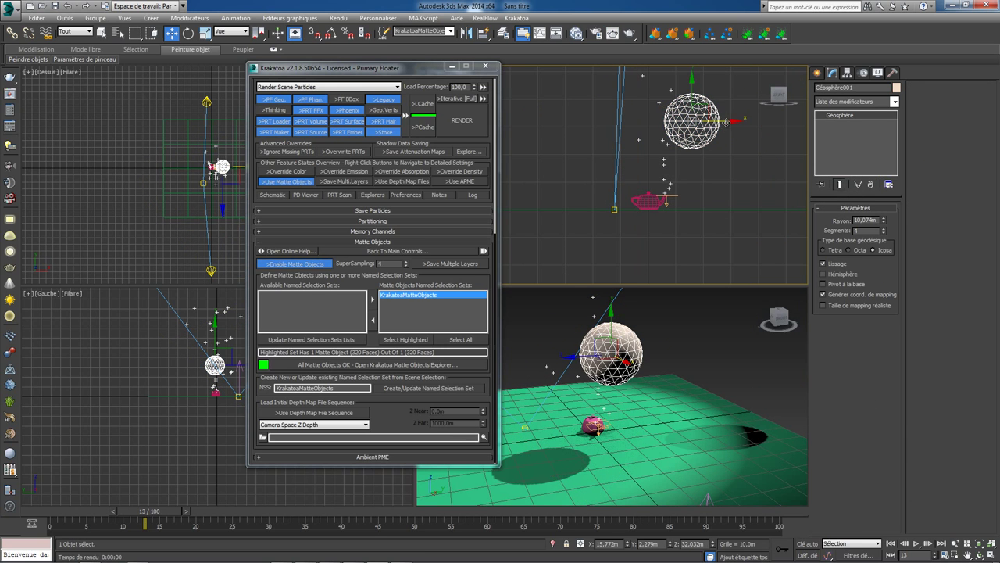
# Move the geosphere left along X and render the new position.
pyautogui.moveTo(728, 120); pyautogui.dragTo(656, 56)
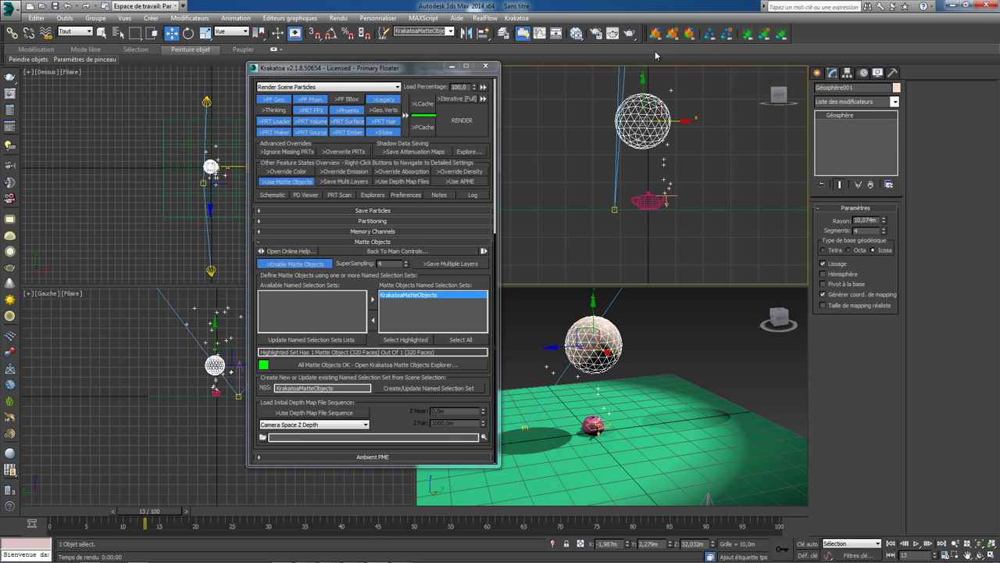
pyautogui.rightClick(633, 298)
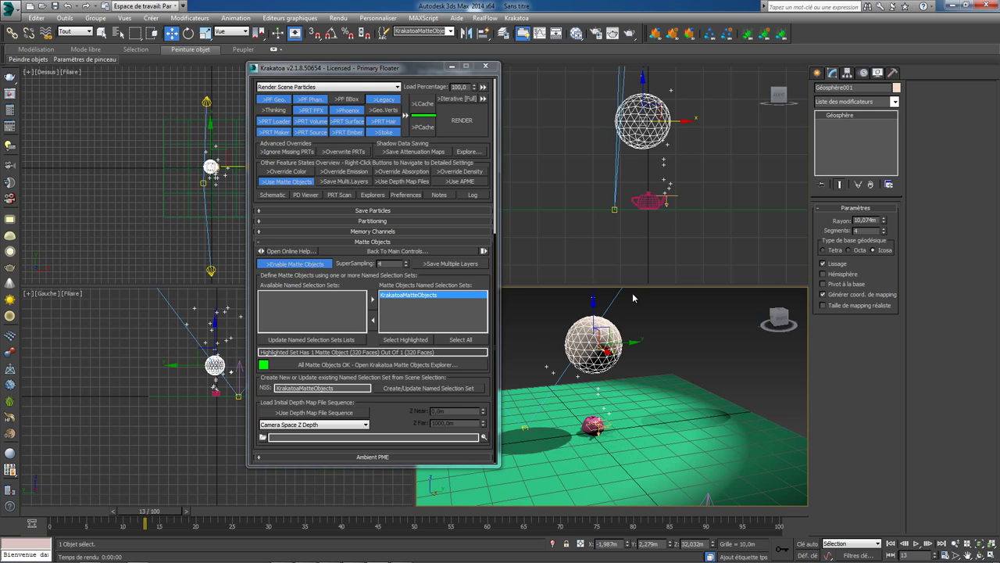
pyautogui.click(612, 33)
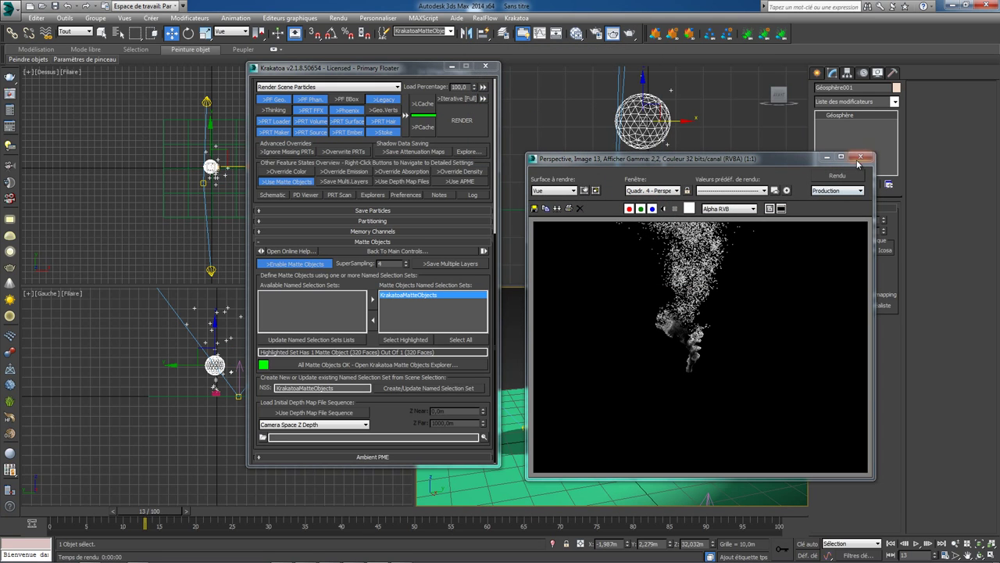
pyautogui.click(860, 156)
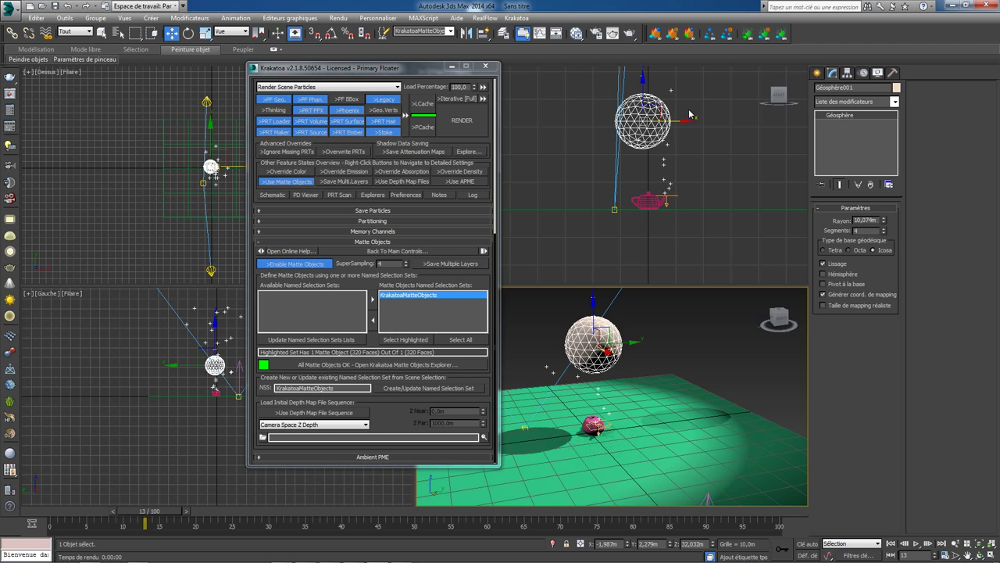
# Move the geosphere back right, shrink its radius to 6,85m, render, and clone it.
pyautogui.moveTo(685, 125); pyautogui.dragTo(698, 121)
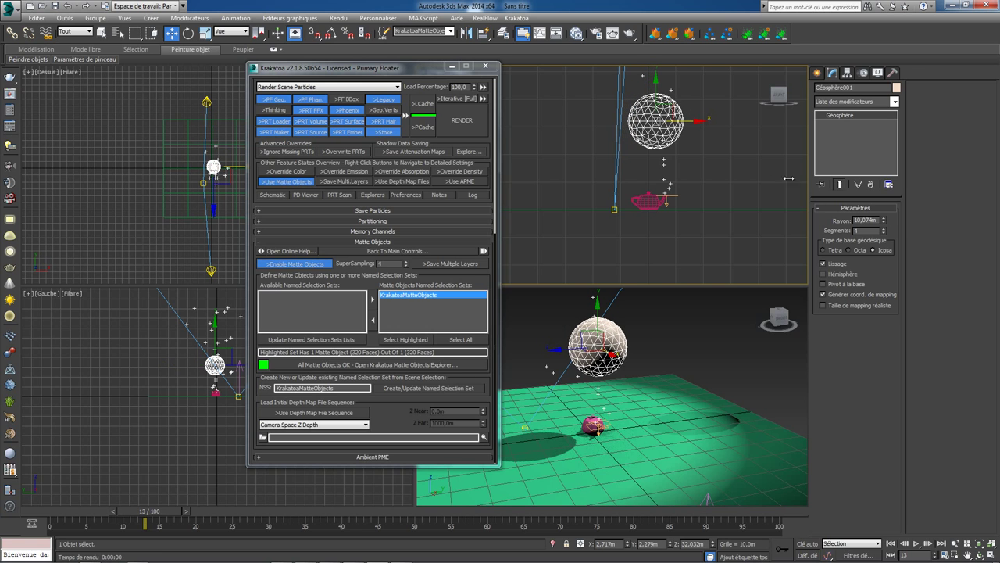
pyautogui.moveTo(884, 224); pyautogui.dragTo(886, 242)
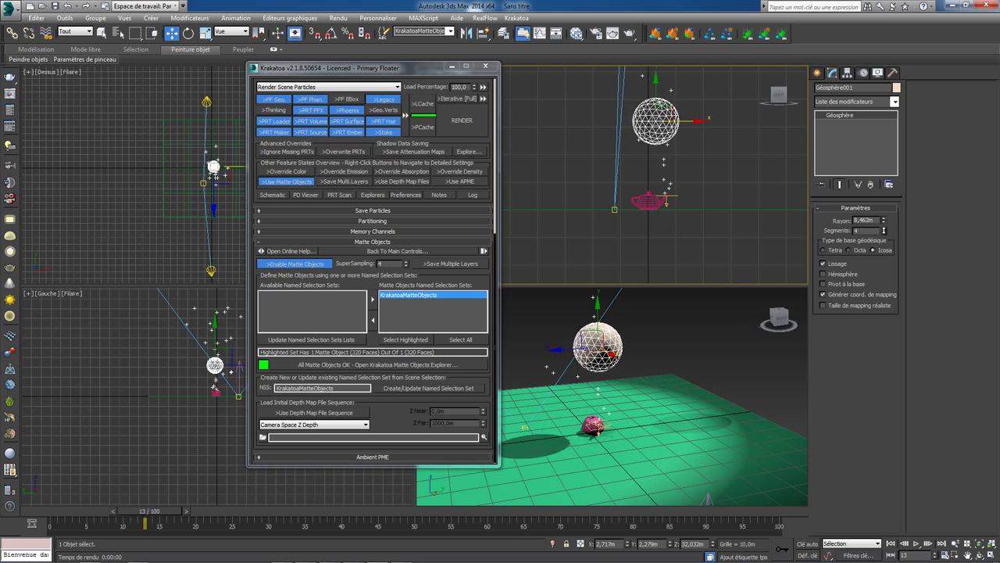
pyautogui.click(630, 34)
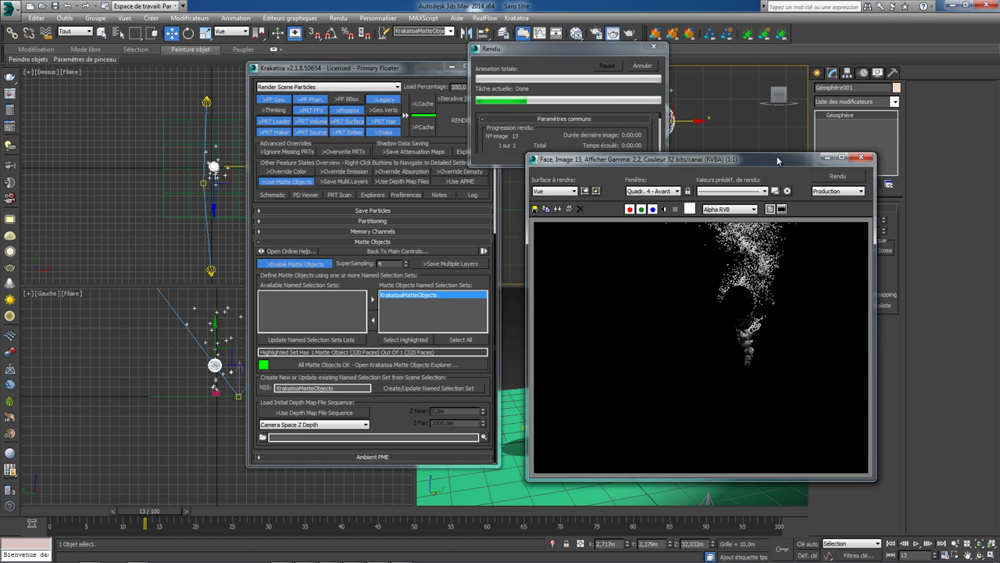
pyautogui.click(861, 158)
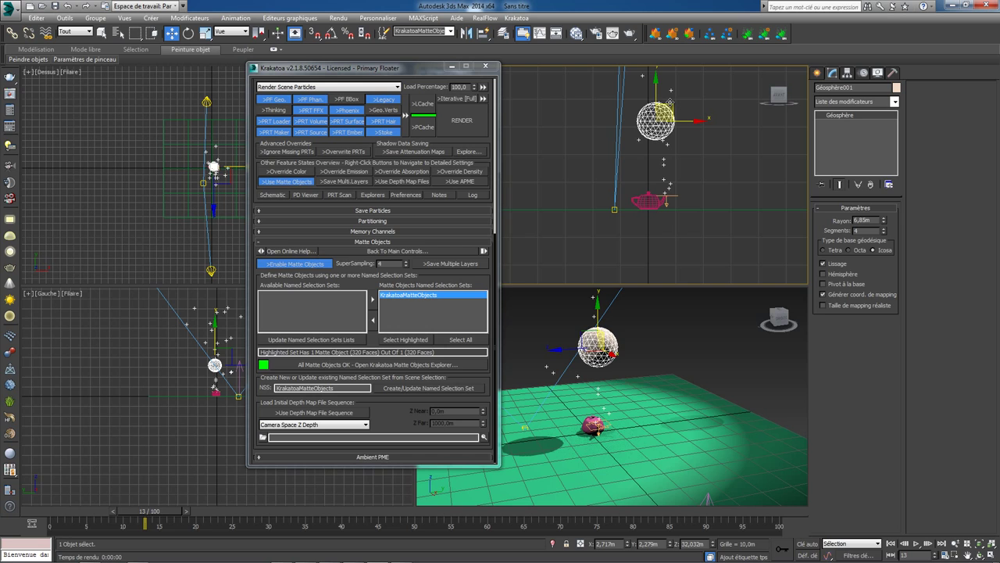
pyautogui.keyDown('shift'); pyautogui.moveTo(670, 102); pyautogui.dragTo(678, 139); pyautogui.keyUp('shift')
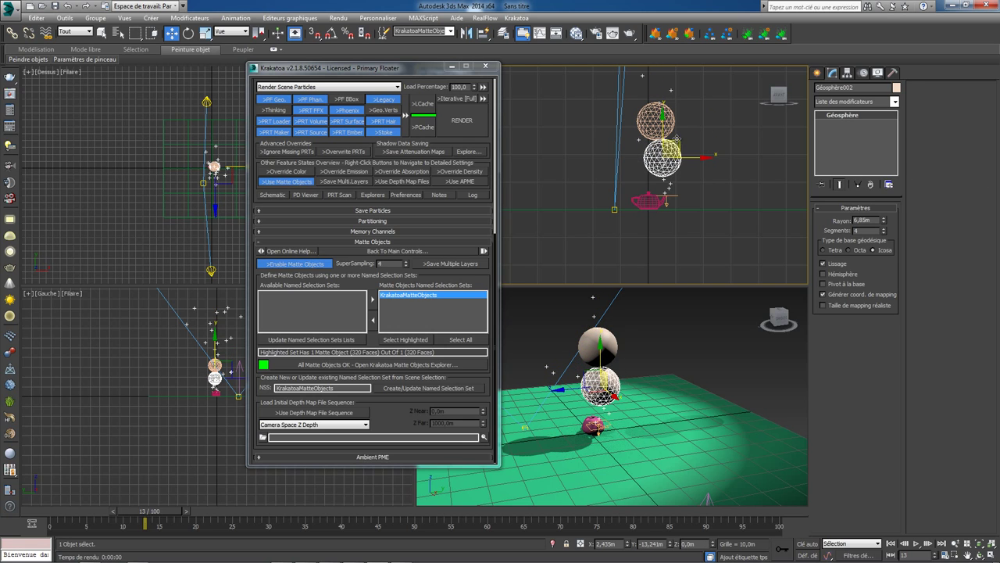
# Confirm the Géosphère002 copy and render the particles with both spheres.
pyautogui.click(461, 328)
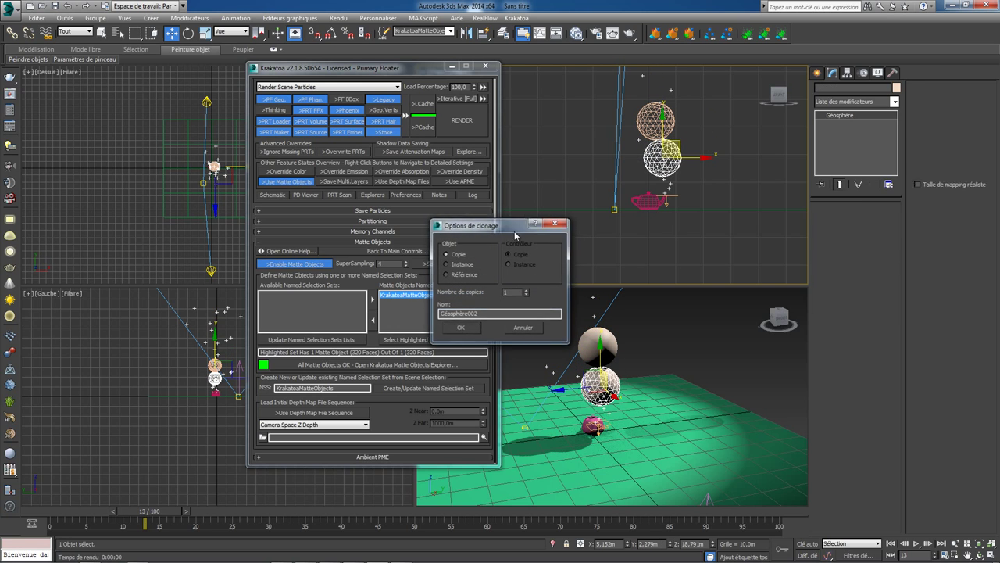
pyautogui.click(630, 34)
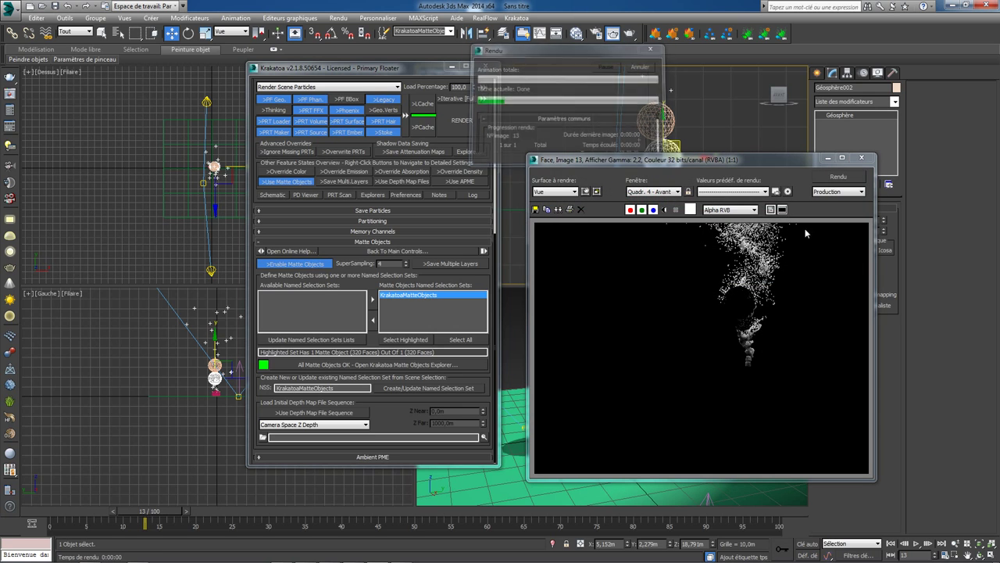
pyautogui.click(862, 160)
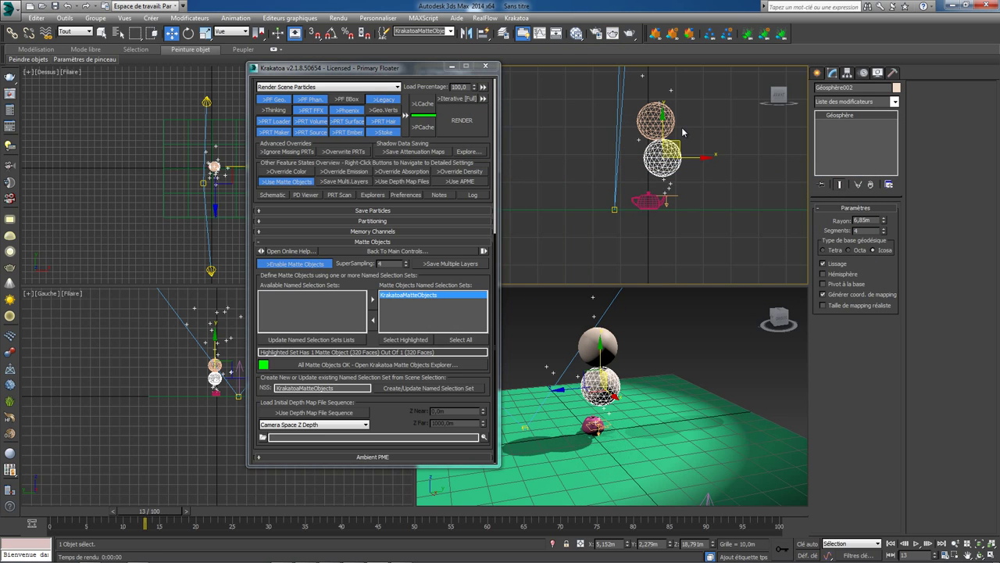
# Add Géosphère002 to the KrakatoaMatteObjects set and render to check both mattes.
pyautogui.click(384, 35)
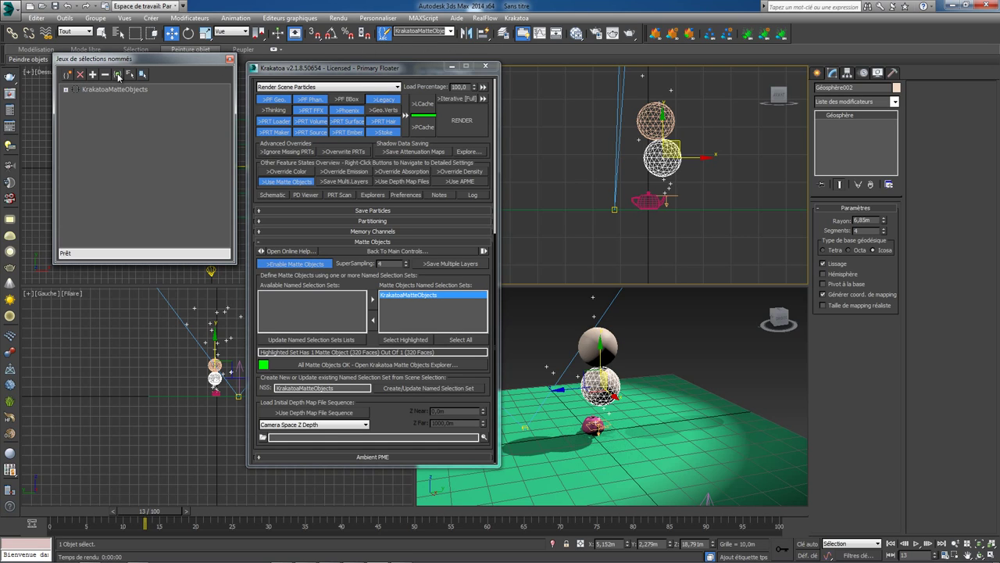
pyautogui.click(66, 89)
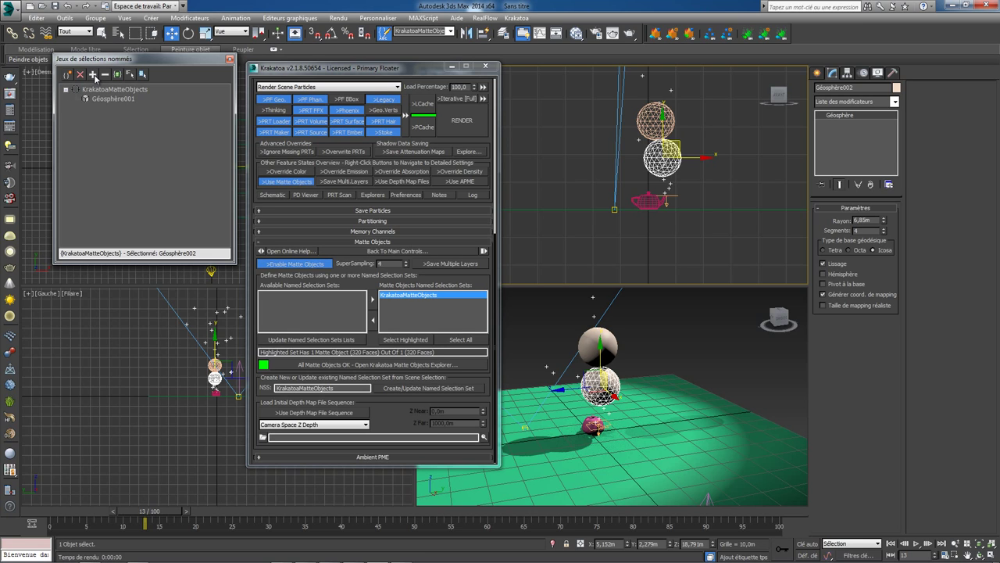
pyautogui.click(115, 88)
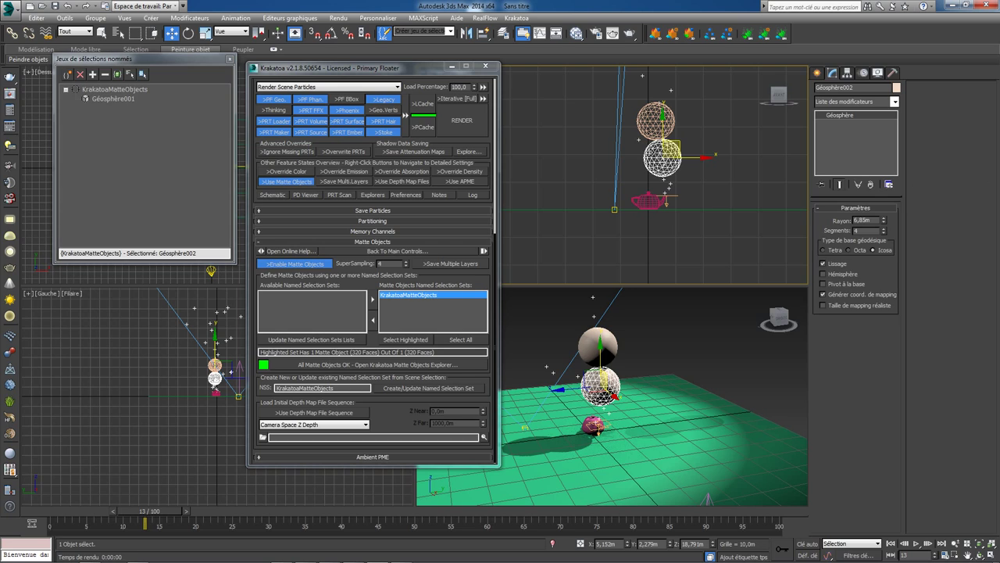
pyautogui.click(97, 90)
pyautogui.click(92, 75)
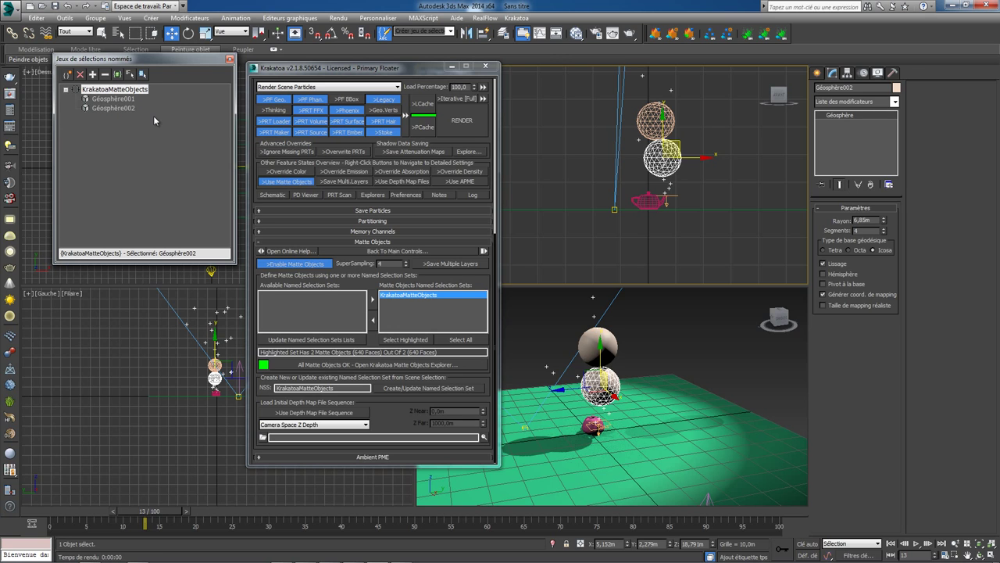
pyautogui.click(629, 34)
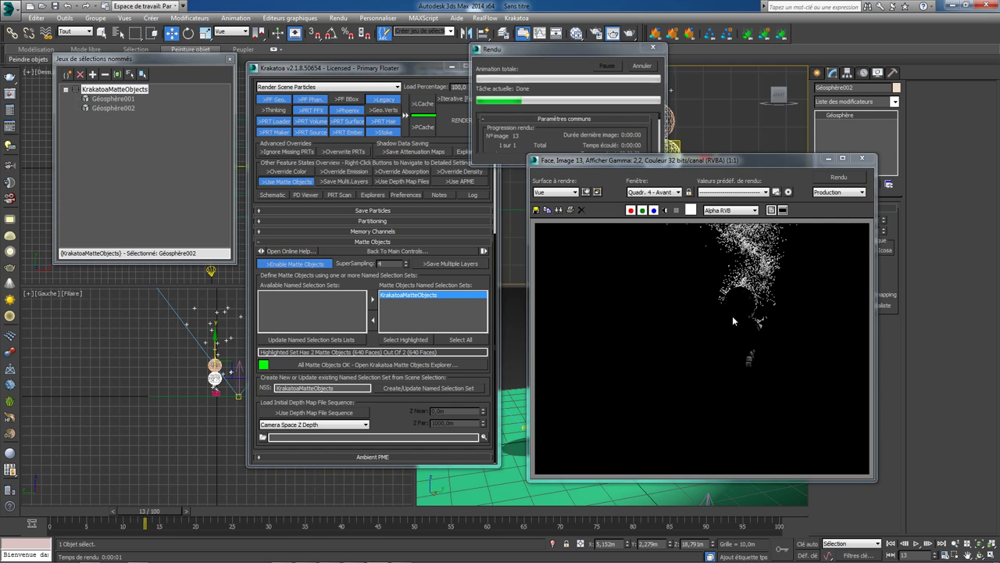
pyautogui.click(862, 161)
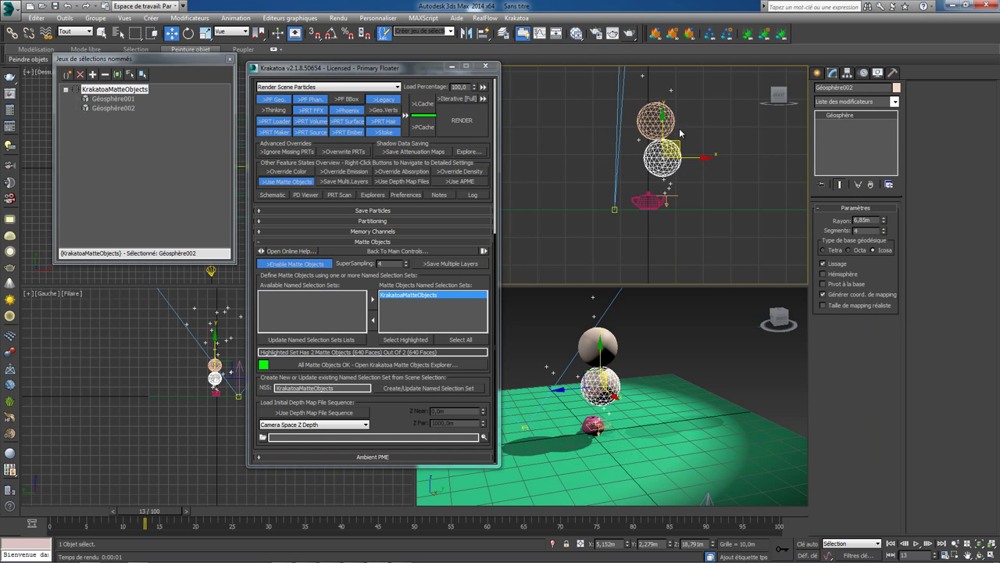
# Delete both geospheres and close the Named Selection Sets window.
pyautogui.press('Delete')
pyautogui.click(661, 124)
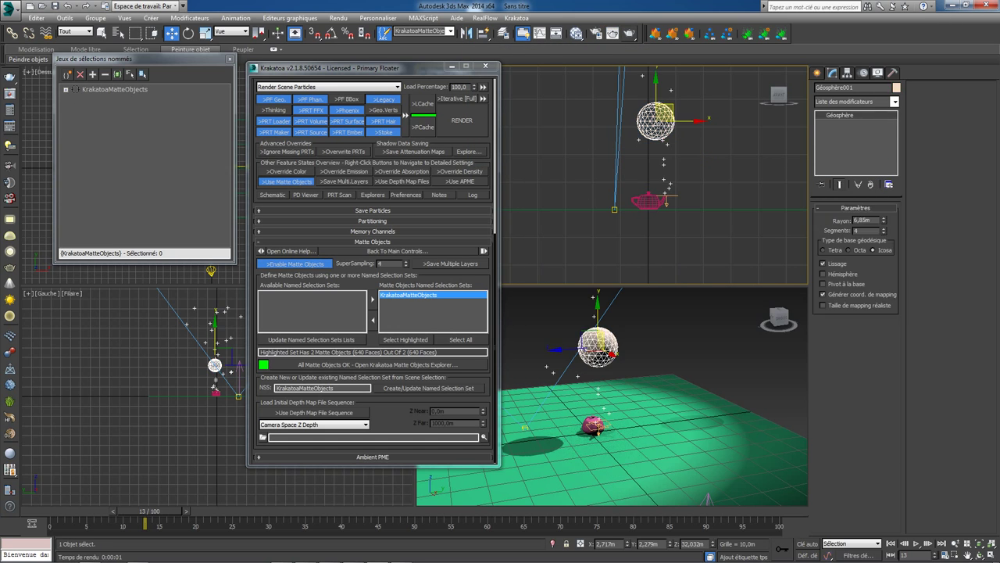
pyautogui.press('Delete')
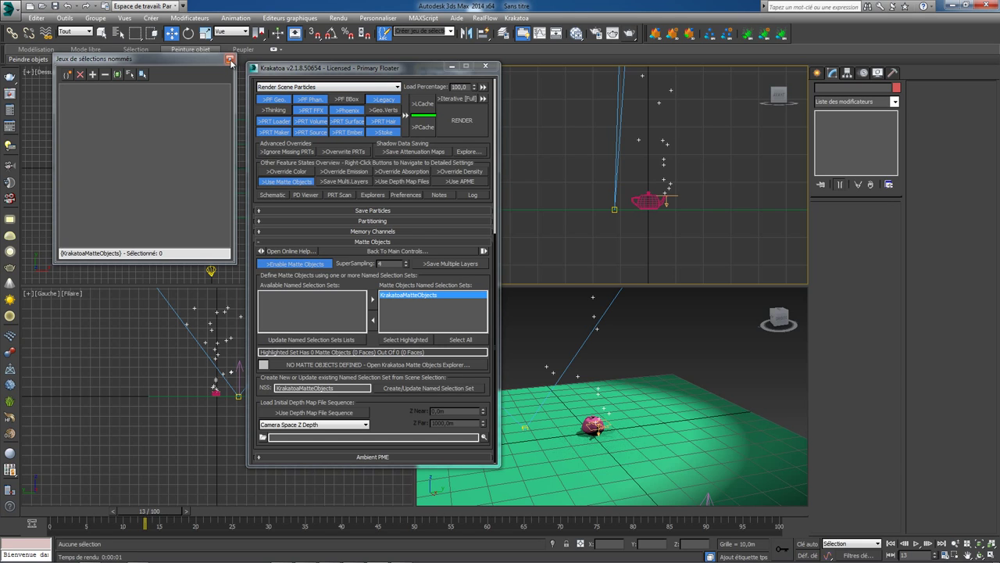
pyautogui.click(231, 61)
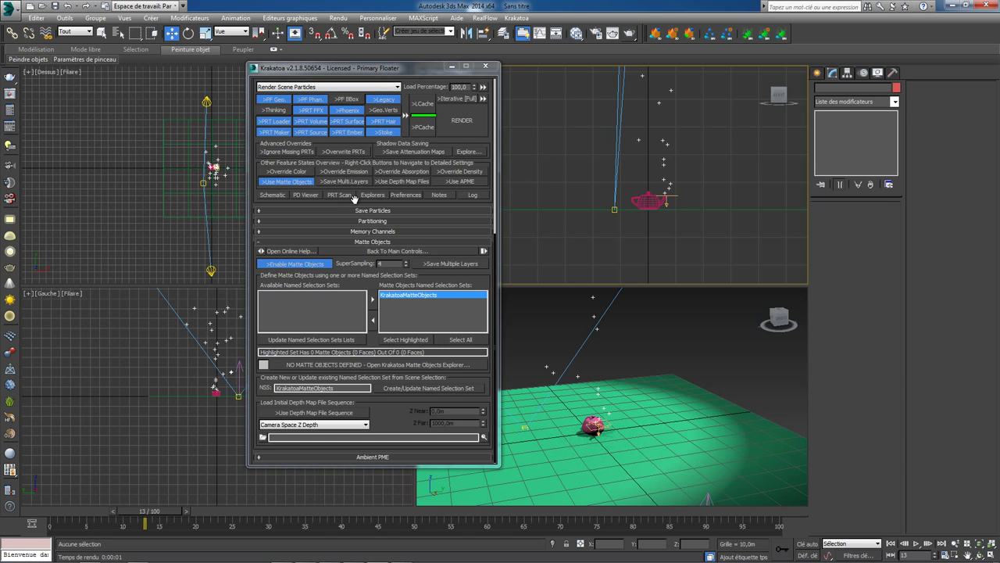
# Rearrange the Krakatoa floater and expand its Global Render Values rollout.
pyautogui.moveTo(354, 201); pyautogui.dragTo(354, 246)
pyautogui.scroll(5, 354, 246)
pyautogui.scroll(5, 336, 196)
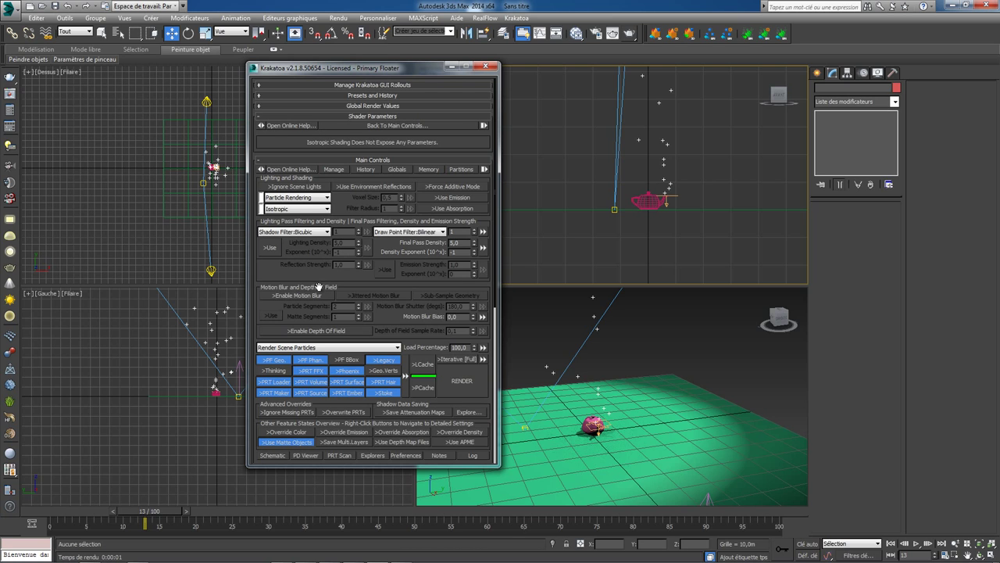
pyautogui.moveTo(317, 281)
pyautogui.mouseDown()
pyautogui.moveTo(329, 217)
pyautogui.moveTo(371, 167)
pyautogui.moveTo(461, 100)
pyautogui.mouseUp()
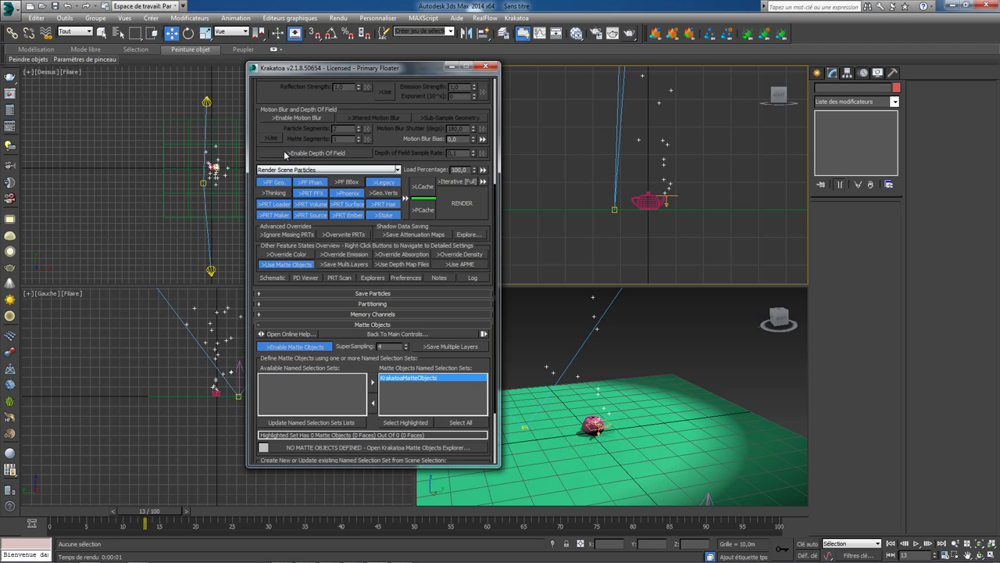
pyautogui.moveTo(276, 150); pyautogui.dragTo(277, 334)
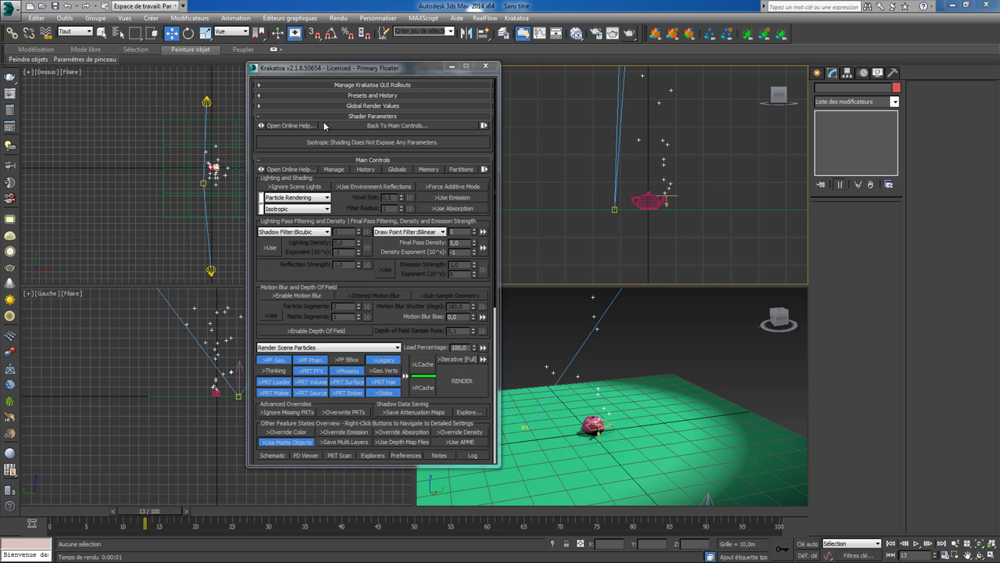
pyautogui.click(259, 105)
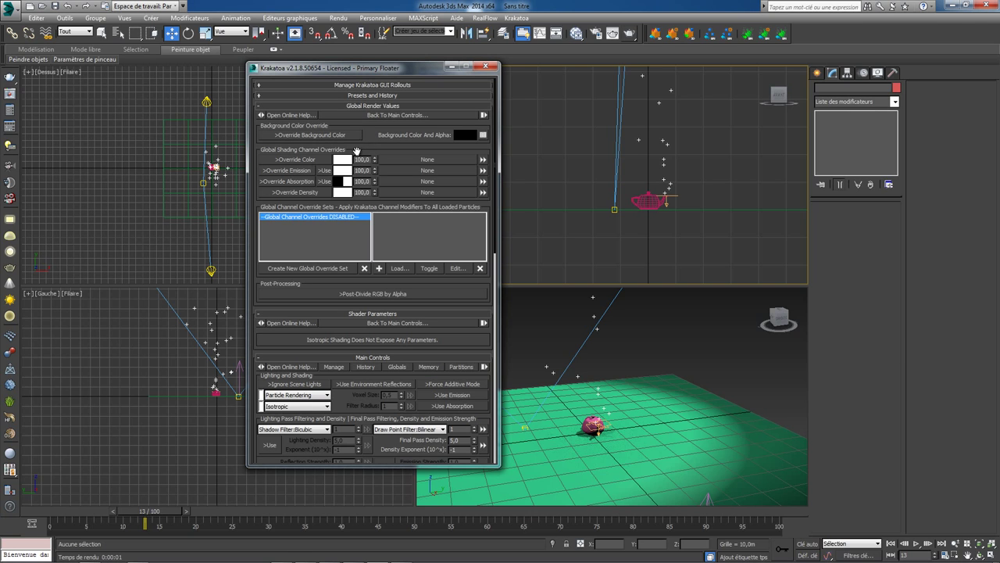
# Enable Override Color with pure red 255/0/0 and render the red plume.
pyautogui.click(304, 164)
pyautogui.click(344, 161)
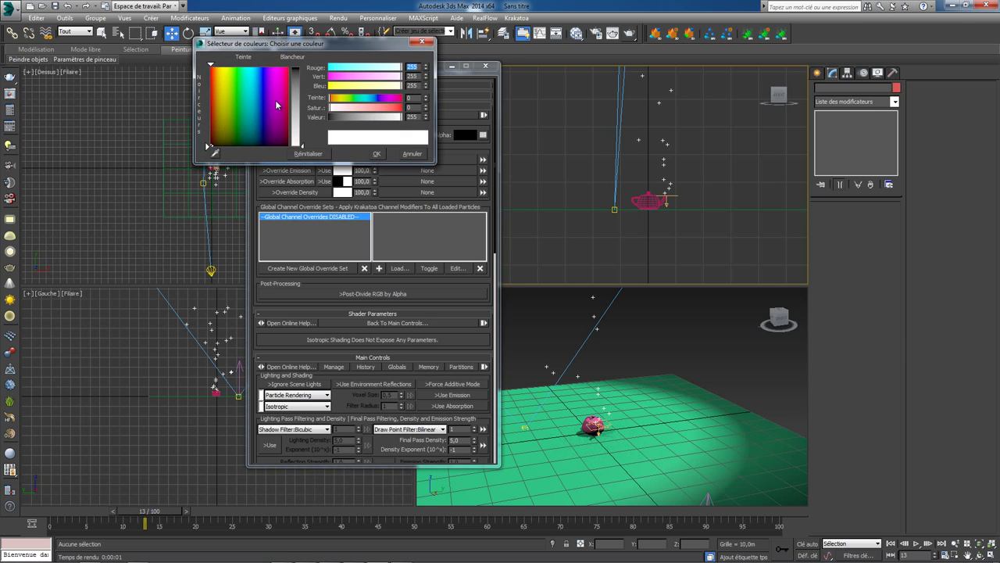
pyautogui.click(245, 72)
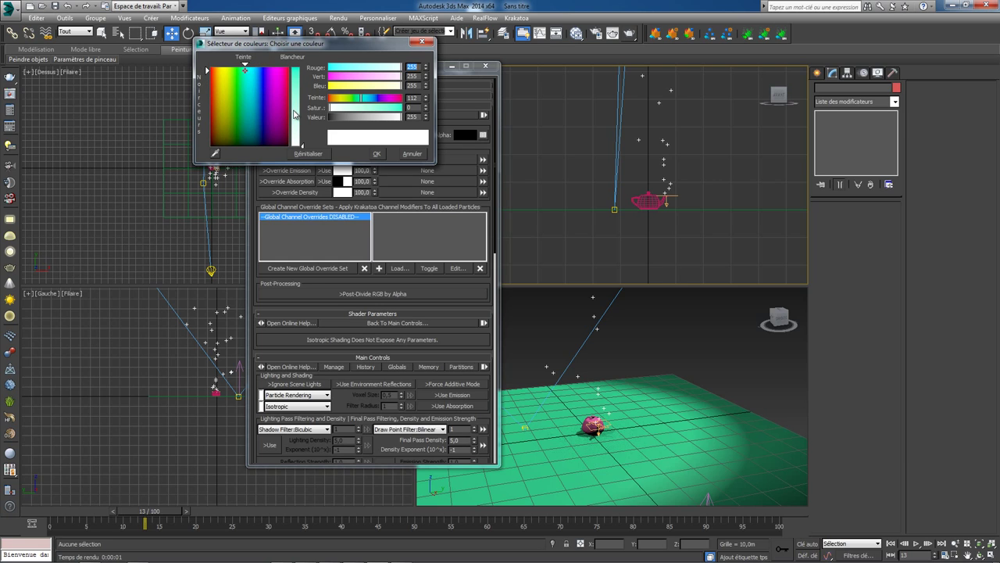
pyautogui.moveTo(297, 117); pyautogui.dragTo(298, 67)
pyautogui.click(210, 67)
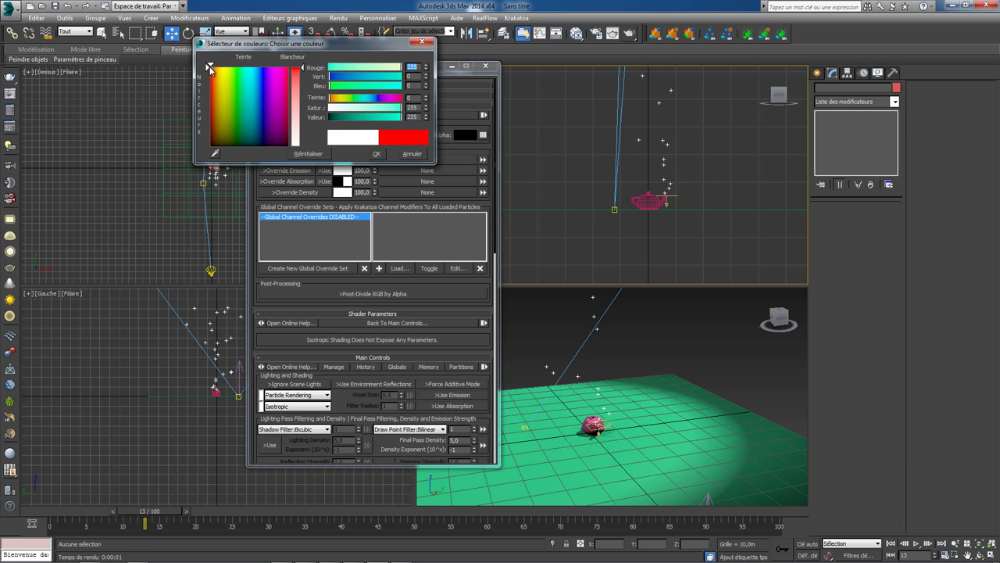
pyautogui.click(376, 153)
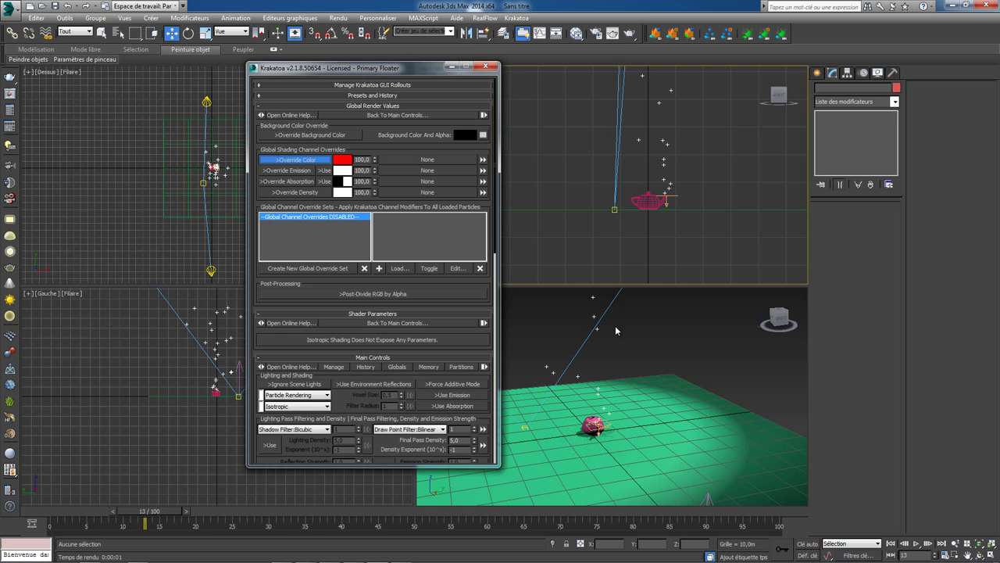
pyautogui.click(612, 33)
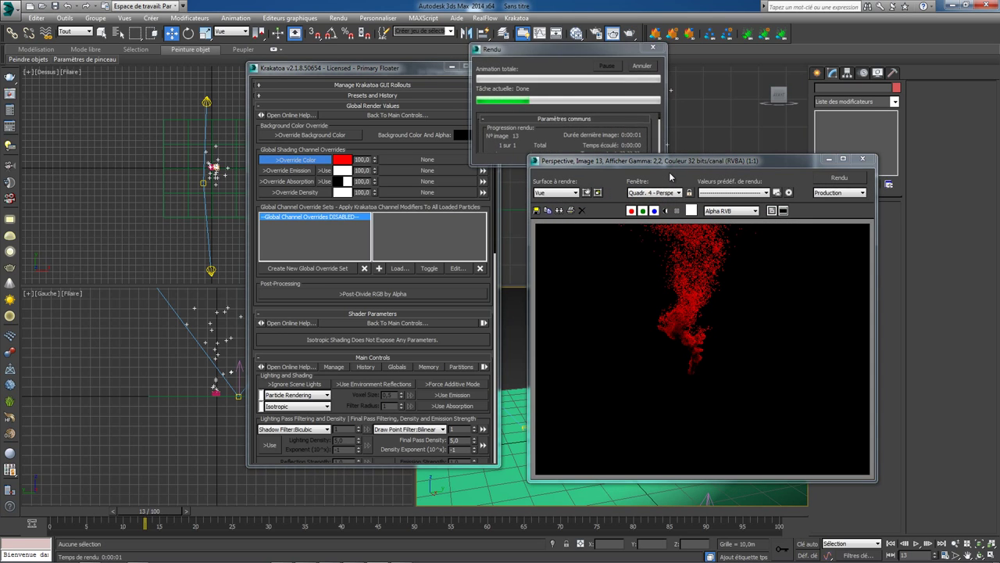
# Swap the colour override for Override Emission with Use on, render, and clone the render aside.
pyautogui.click(863, 159)
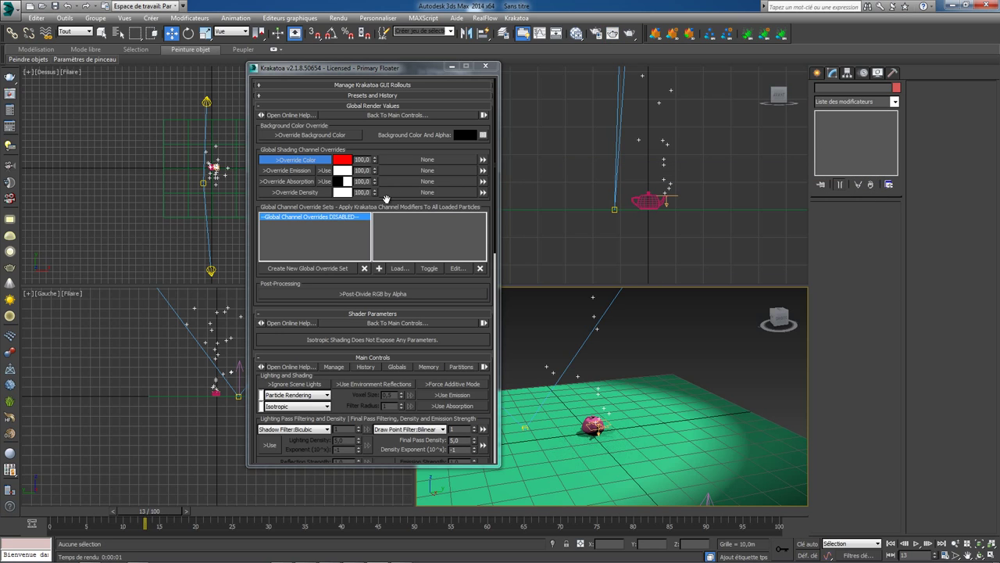
pyautogui.click(326, 162)
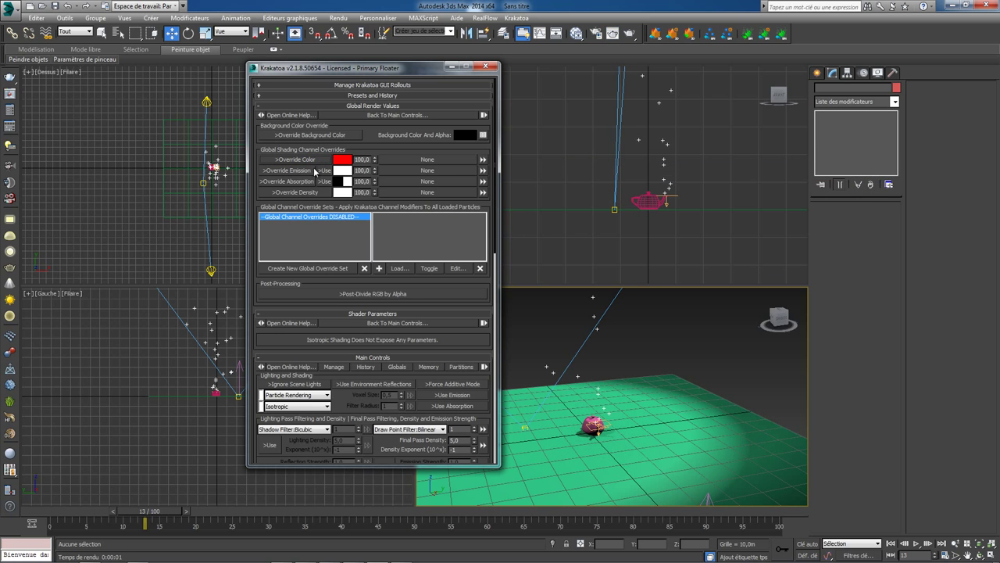
pyautogui.click(304, 171)
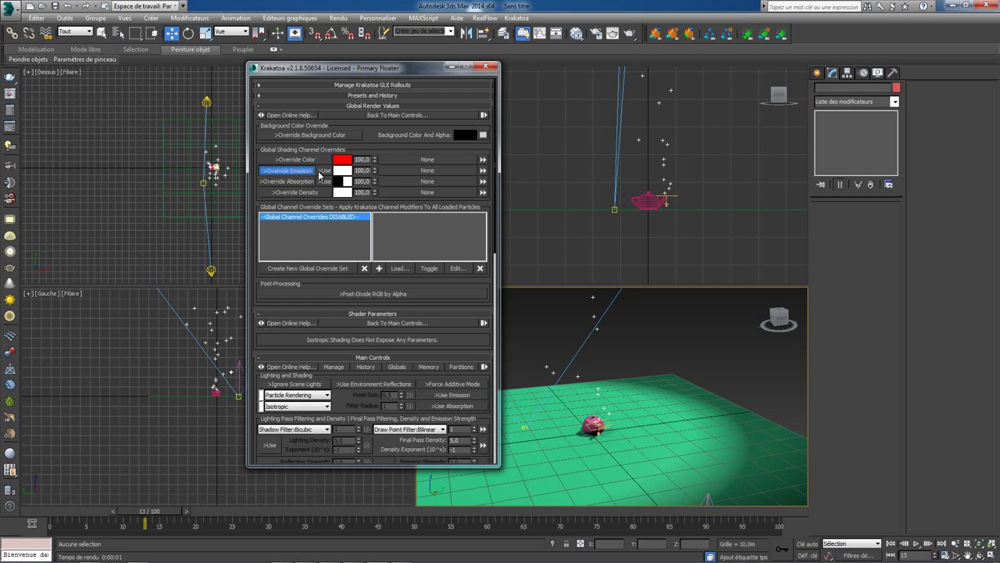
pyautogui.click(322, 170)
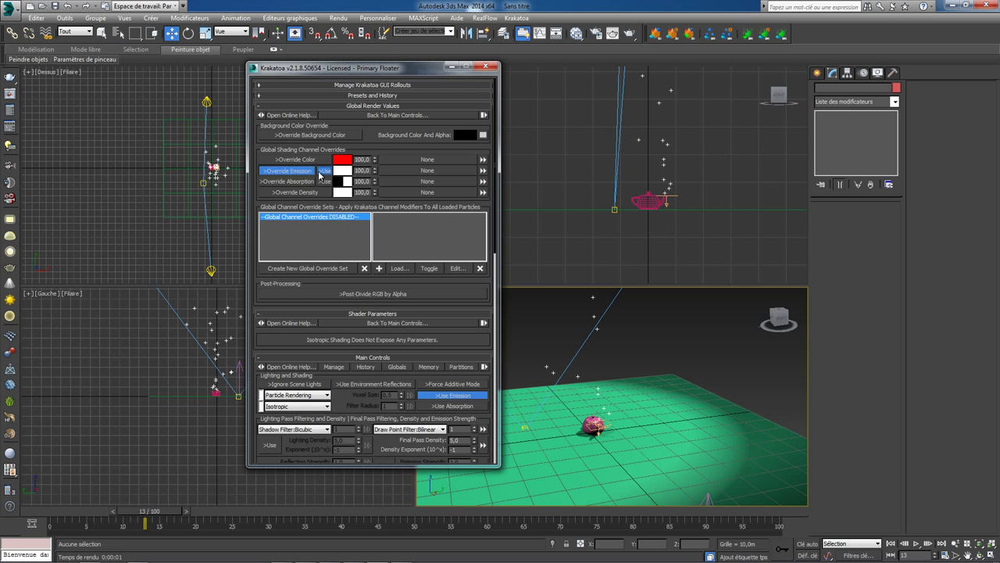
pyautogui.click(631, 35)
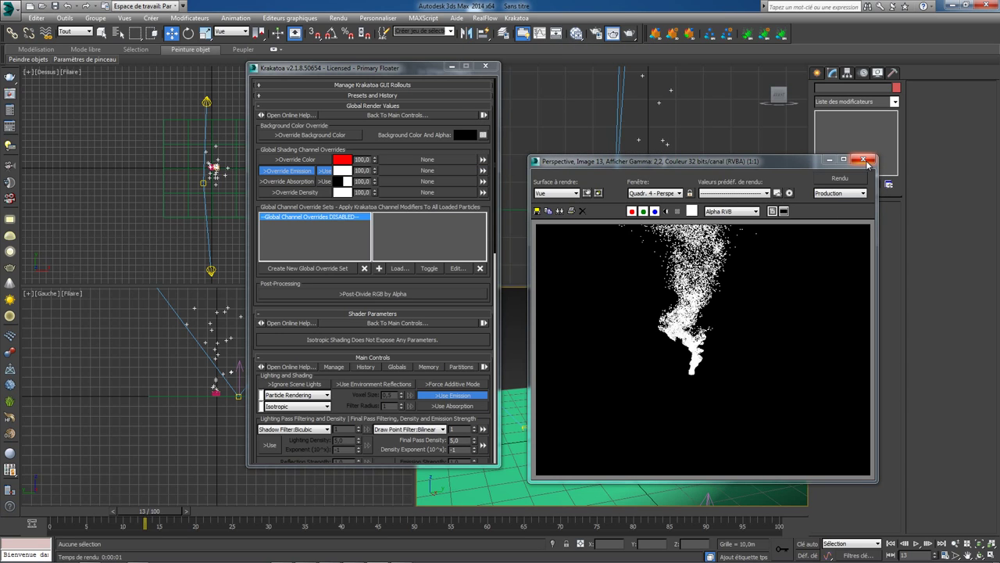
pyautogui.click(559, 211)
pyautogui.moveTo(886, 154); pyautogui.dragTo(73, 207)
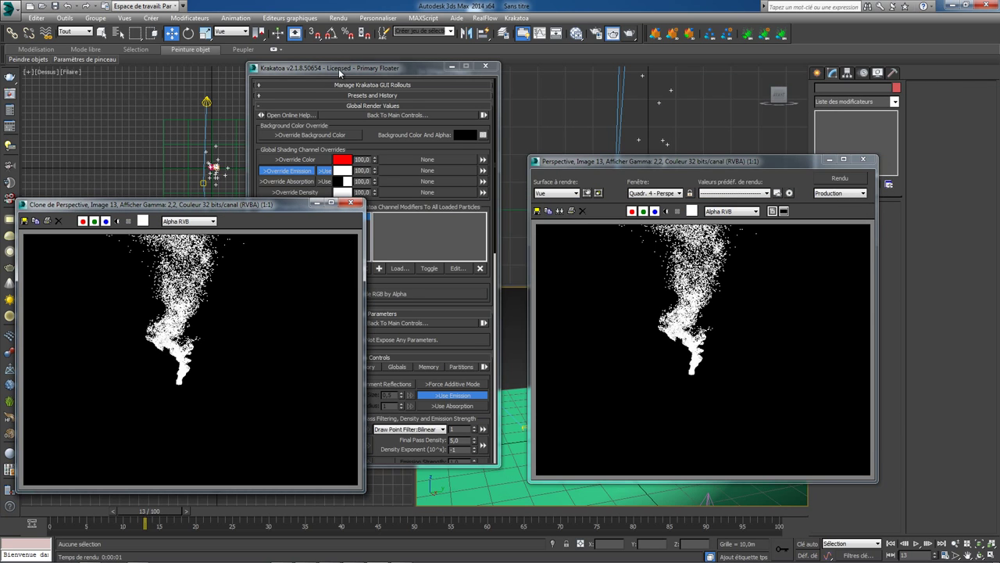
# Lower the Krakatoa final pass density exponent to -1 and re-render the plume.
pyautogui.moveTo(338, 69); pyautogui.dragTo(392, 62)
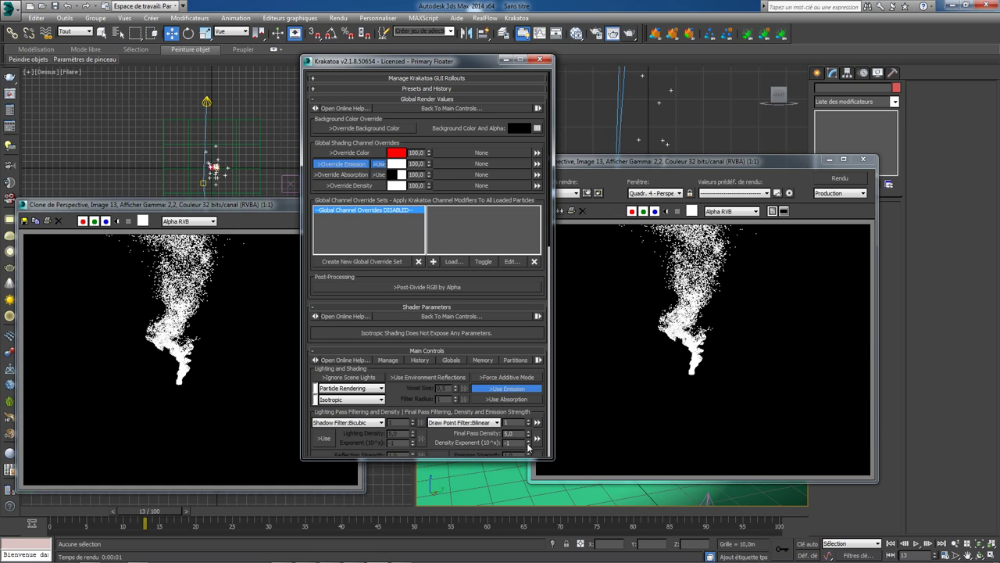
pyautogui.click(529, 445)
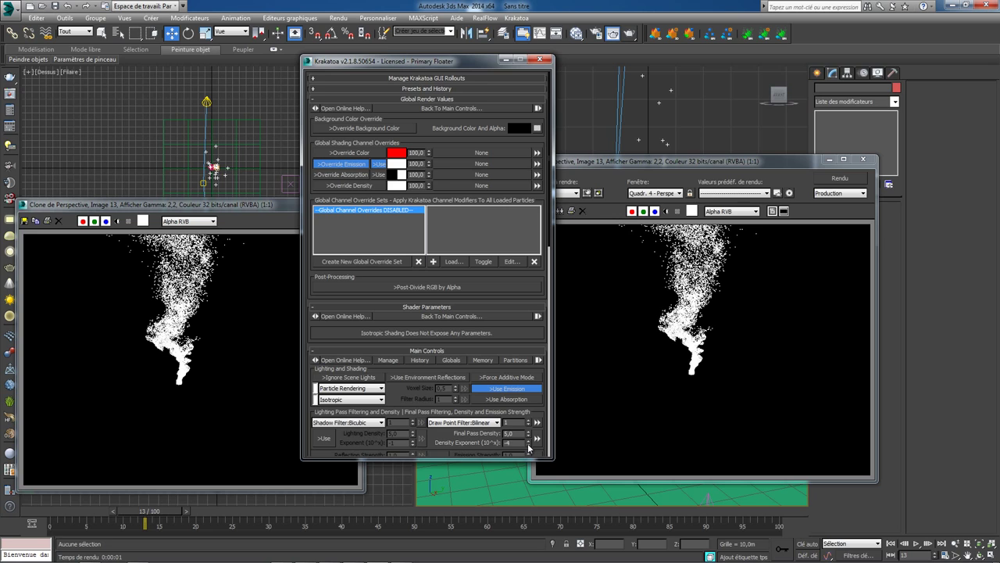
pyautogui.click(629, 34)
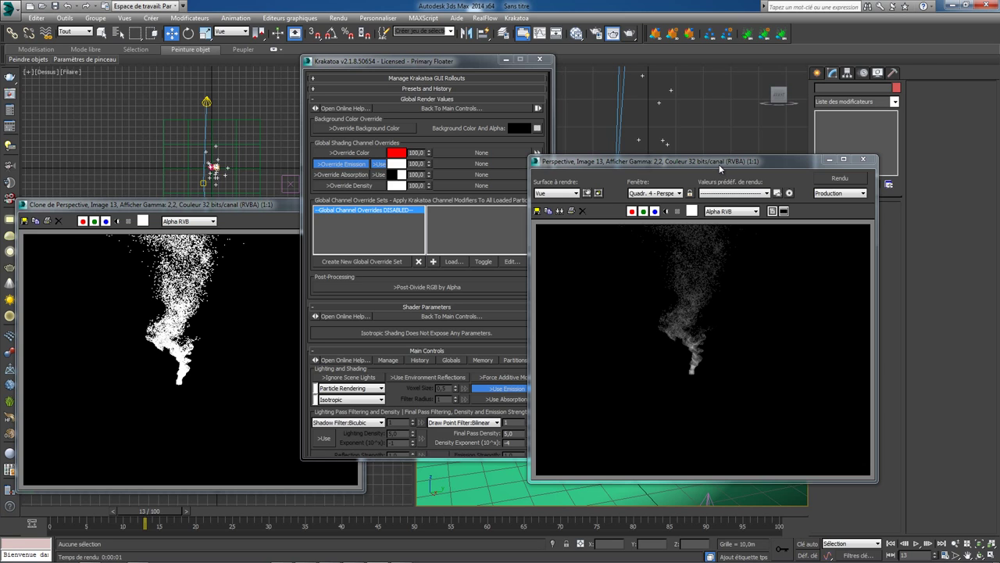
# Turn on Force Additive Mode and re-render the particle plume for comparison.
pyautogui.moveTo(719, 162); pyautogui.dragTo(764, 106)
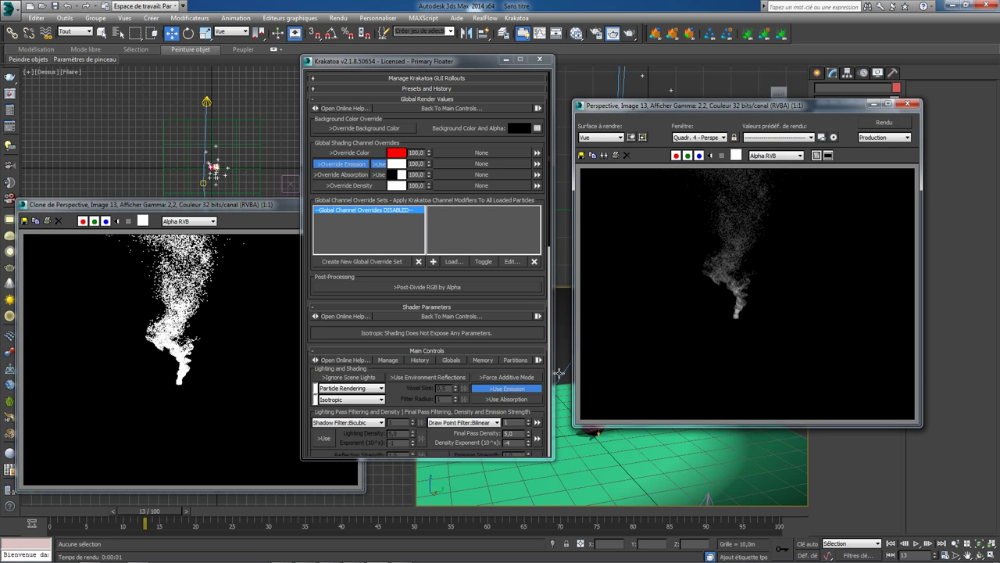
pyautogui.click(523, 377)
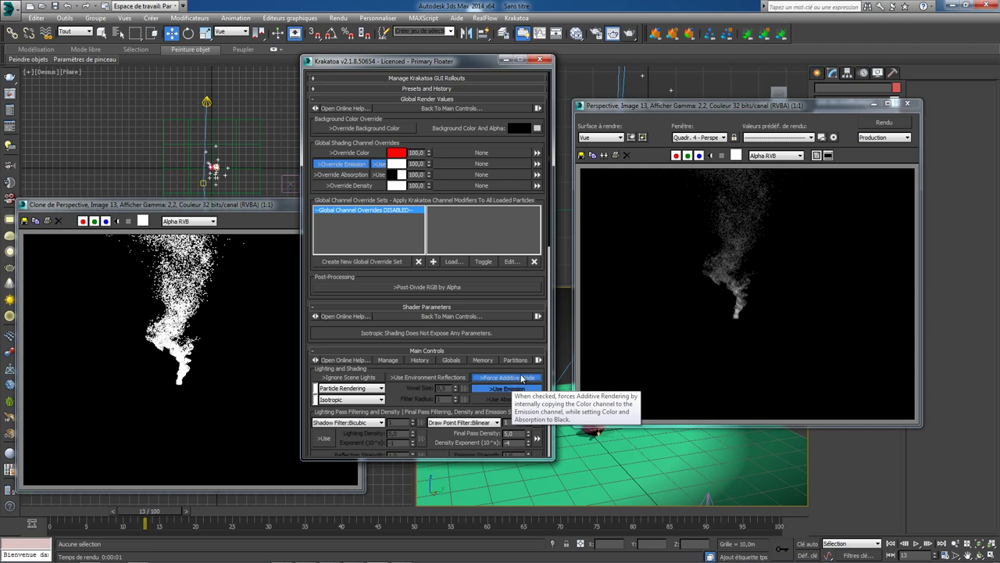
pyautogui.click(632, 35)
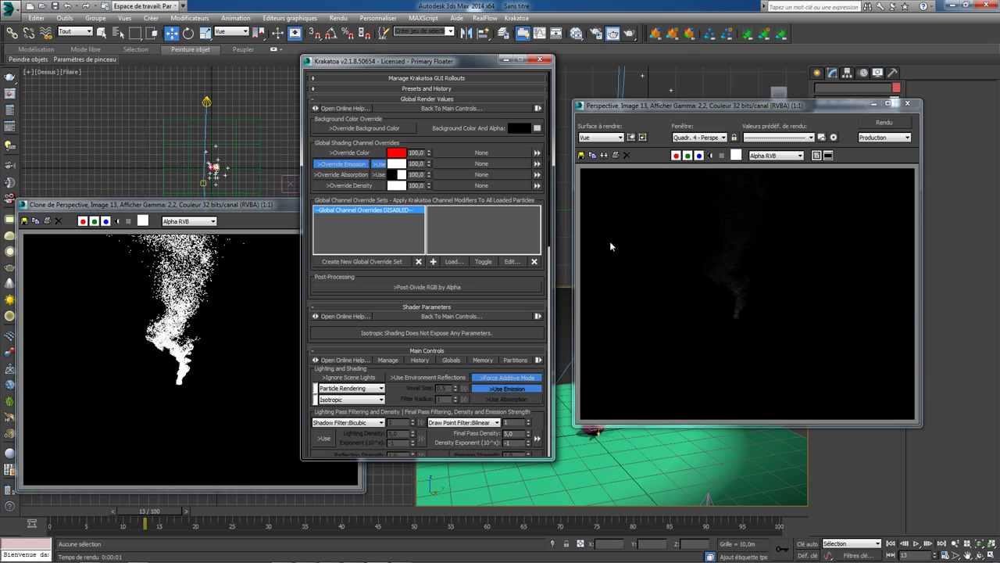
pyautogui.click(613, 34)
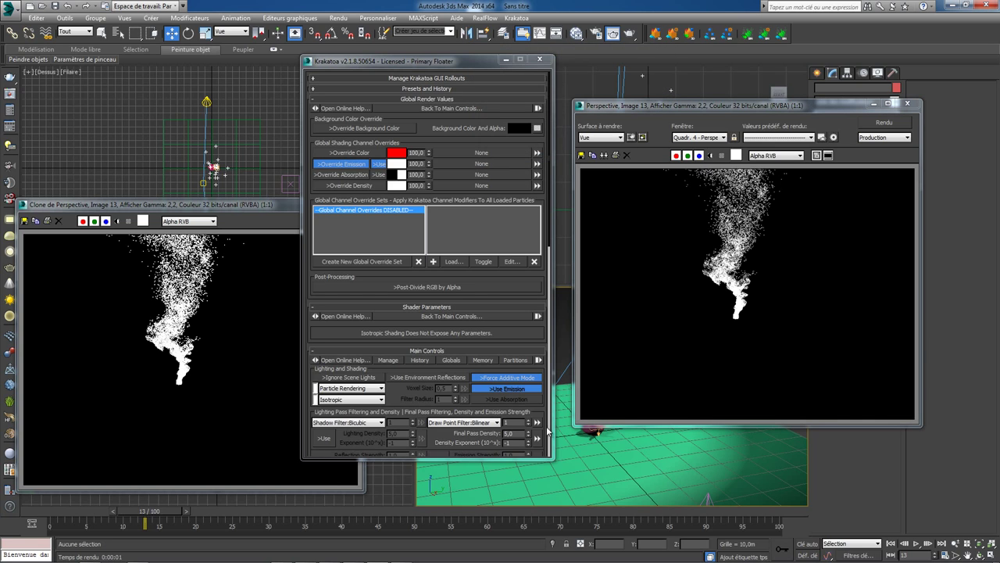
# Render with density exponent -2, then again with a higher final pass density.
pyautogui.click(531, 445)
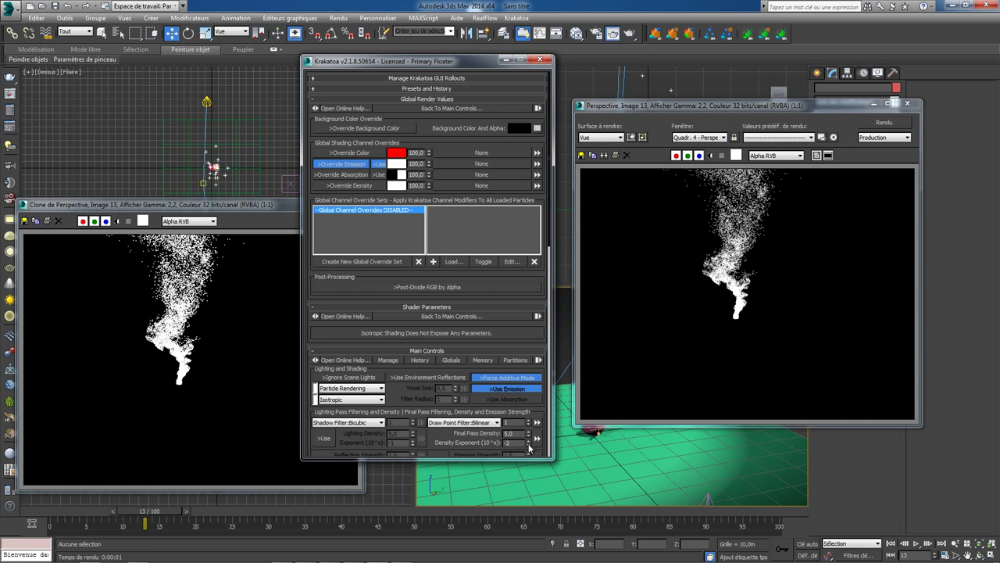
pyautogui.click(634, 33)
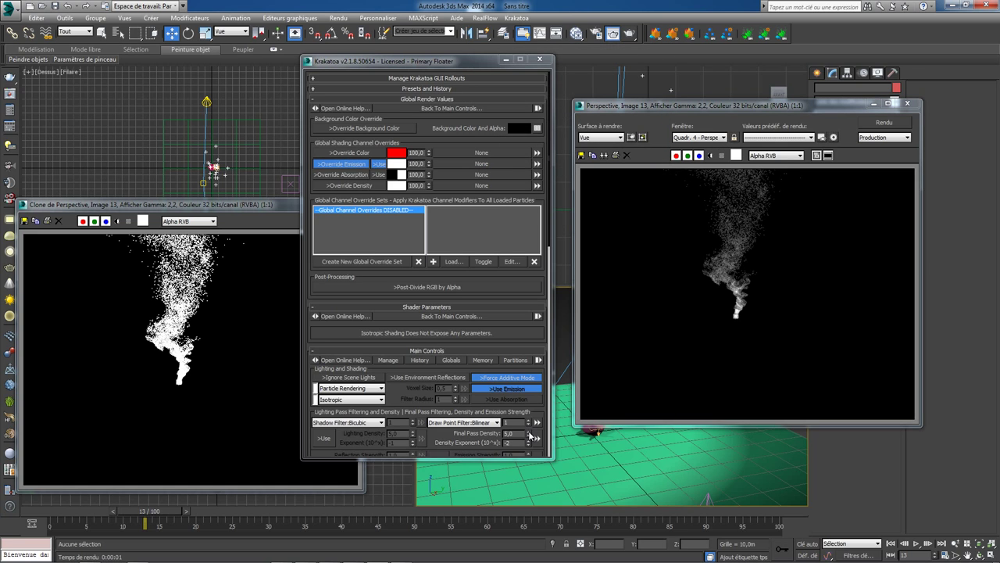
pyautogui.moveTo(531, 435); pyautogui.dragTo(526, 347)
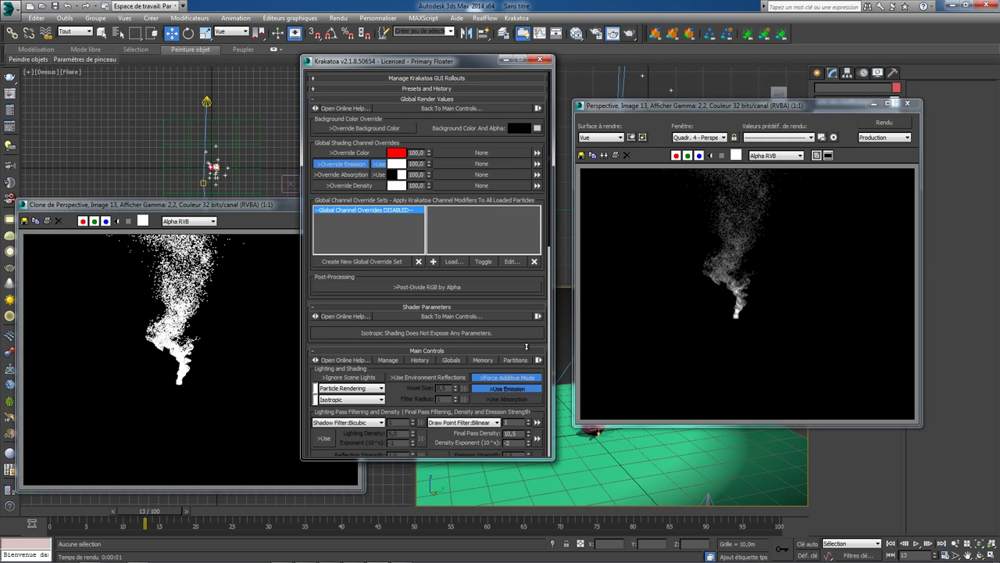
pyautogui.click(632, 36)
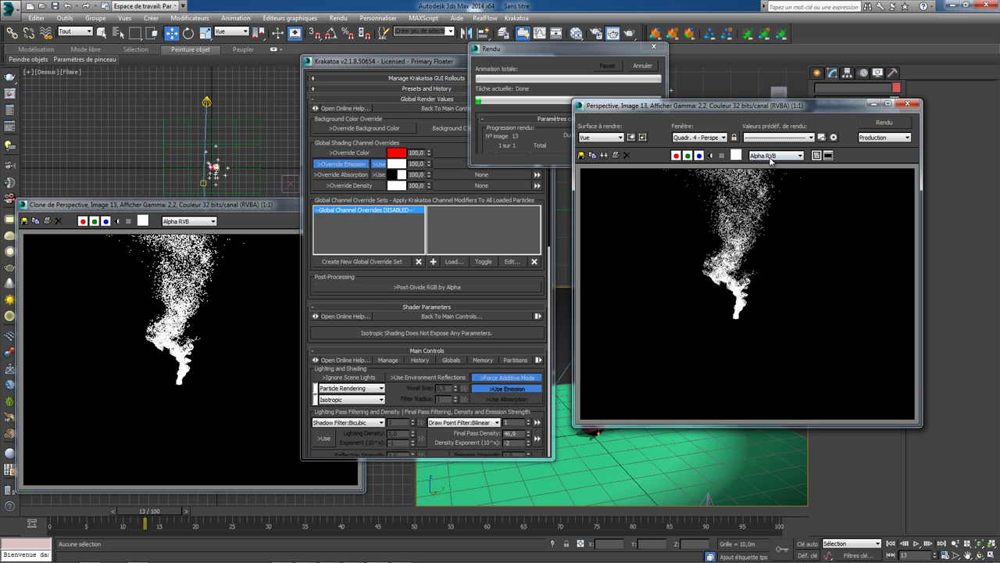
# Render at density exponent -4, then at -3, and select the final pass density value.
pyautogui.doubleClick(529, 444)
pyautogui.click(630, 33)
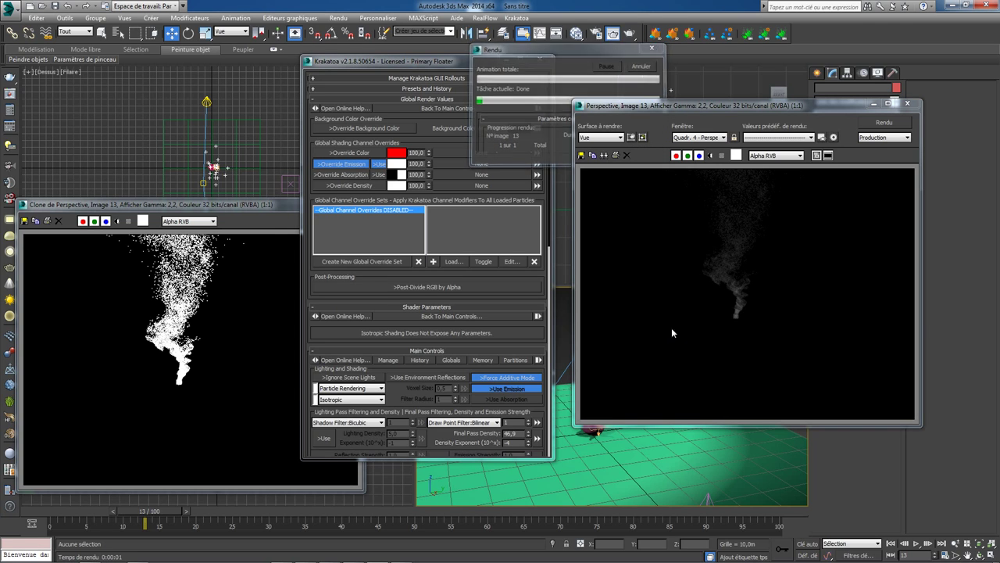
pyautogui.click(532, 439)
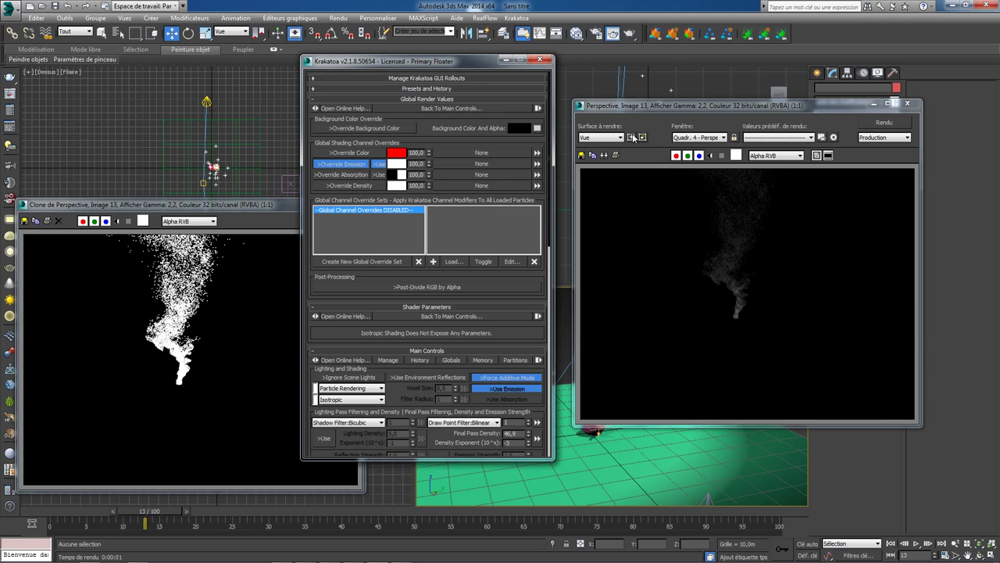
pyautogui.hotkey('shift', 'q')
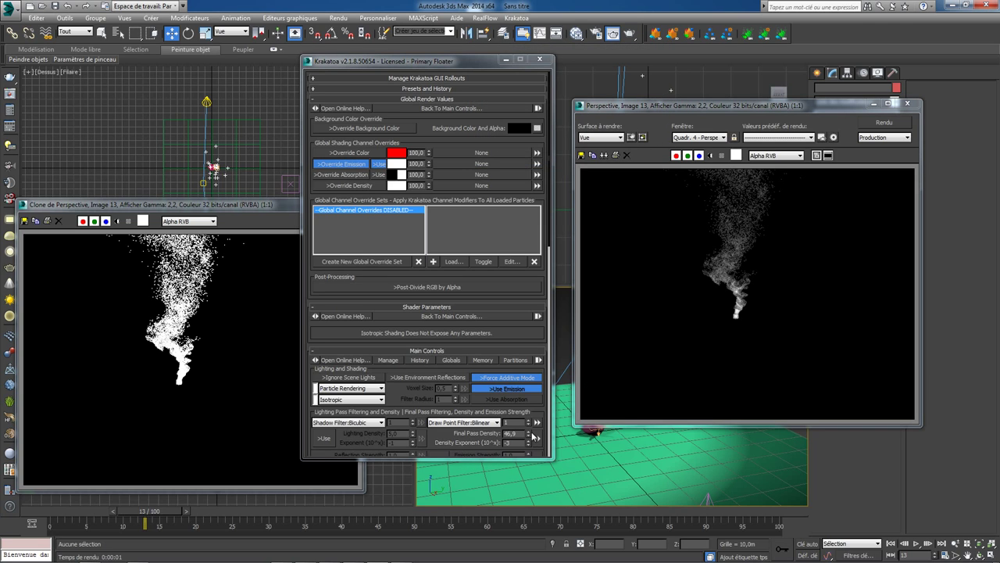
pyautogui.moveTo(522, 429); pyautogui.dragTo(486, 433)
pyautogui.write('5')
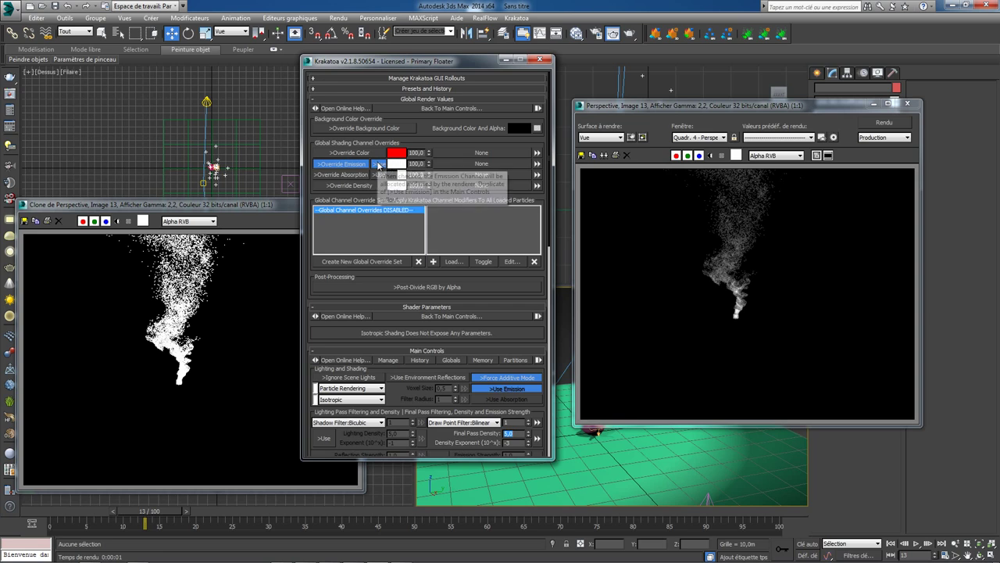
# Disable Override Emission and collapse the Global Render Values rollout.
pyautogui.click(379, 164)
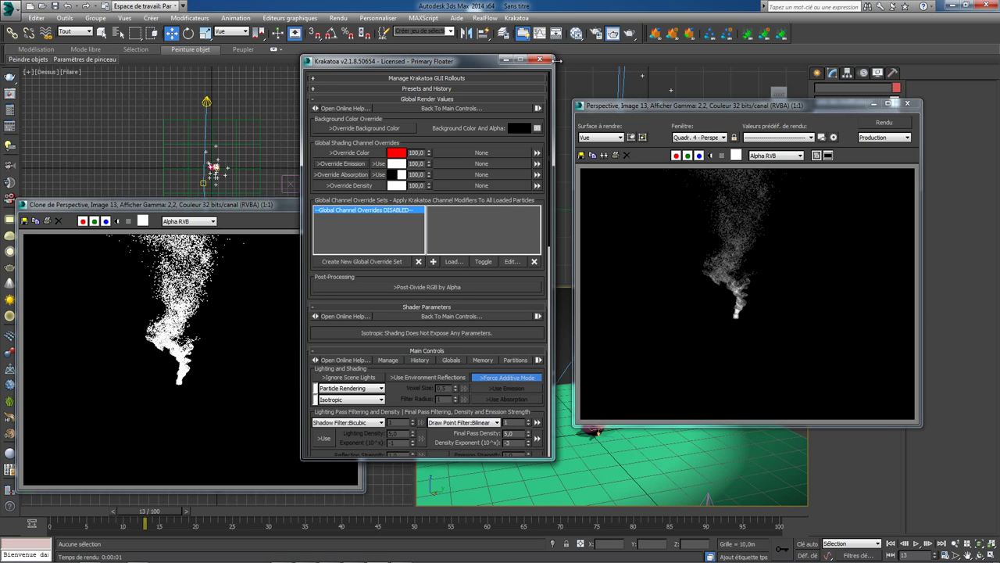
pyautogui.click(314, 100)
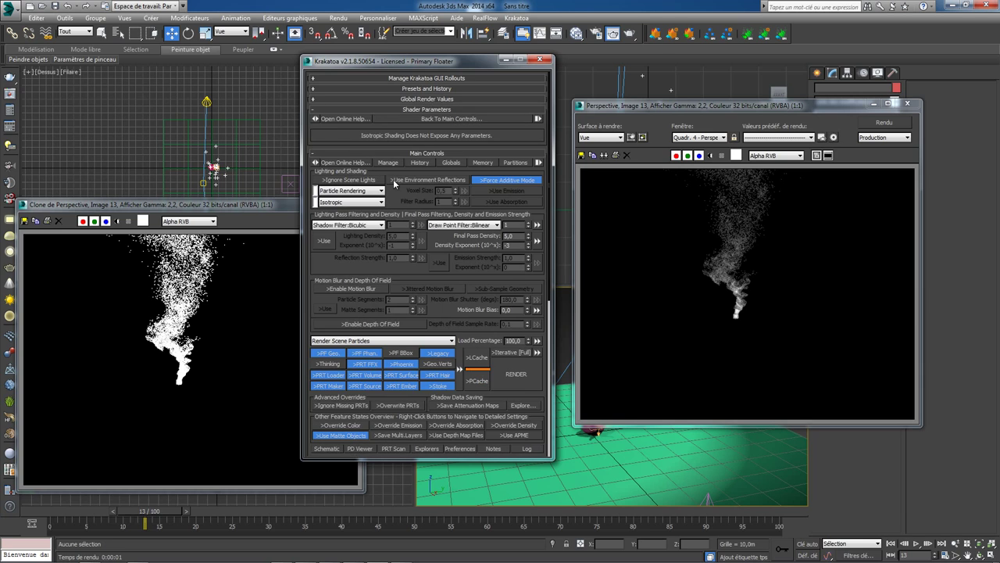
pyautogui.click(516, 372)
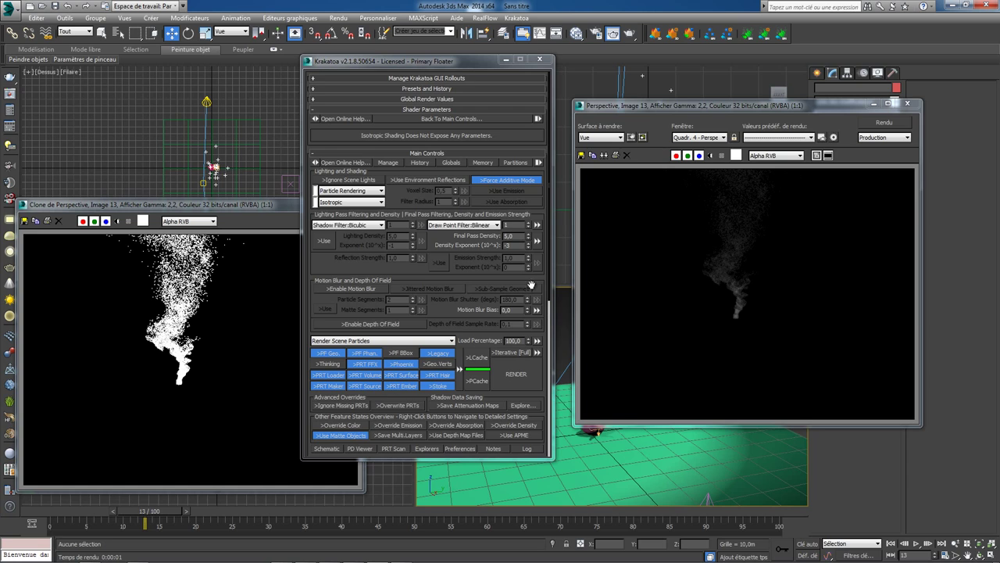
# Render with density exponent -1, then turn Force Additive Mode off and render again.
pyautogui.click(528, 243)
pyautogui.click(524, 377)
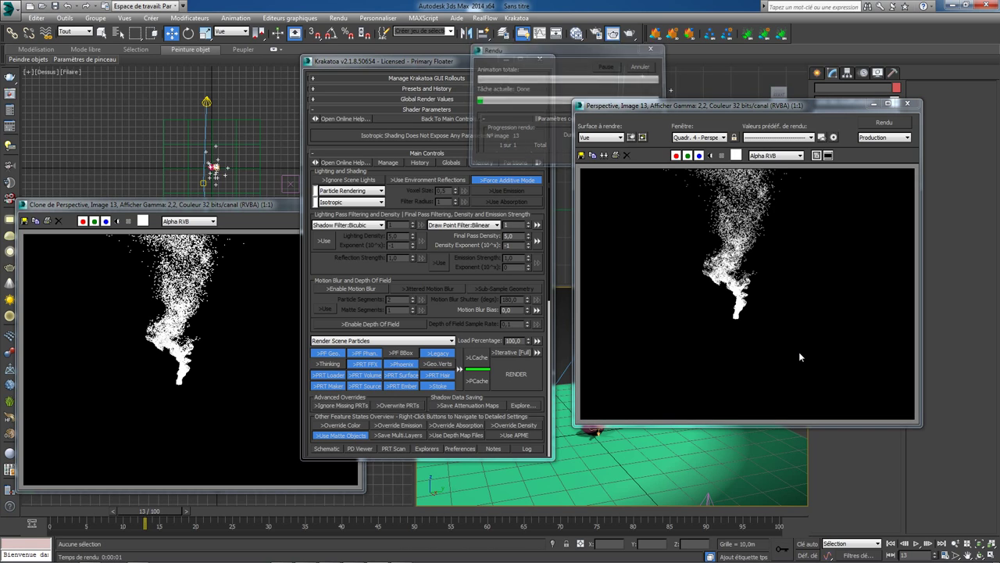
pyautogui.click(512, 181)
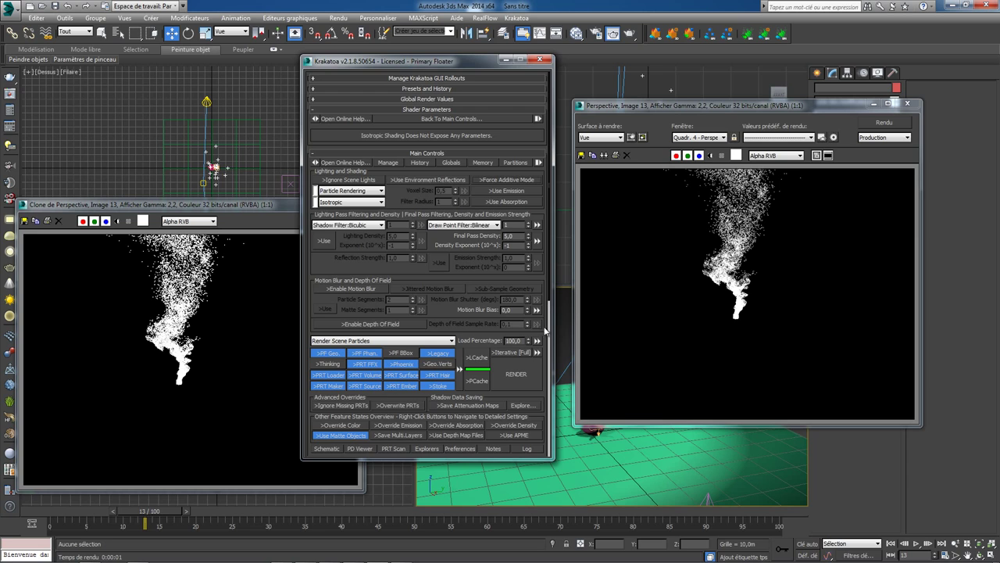
pyautogui.click(523, 374)
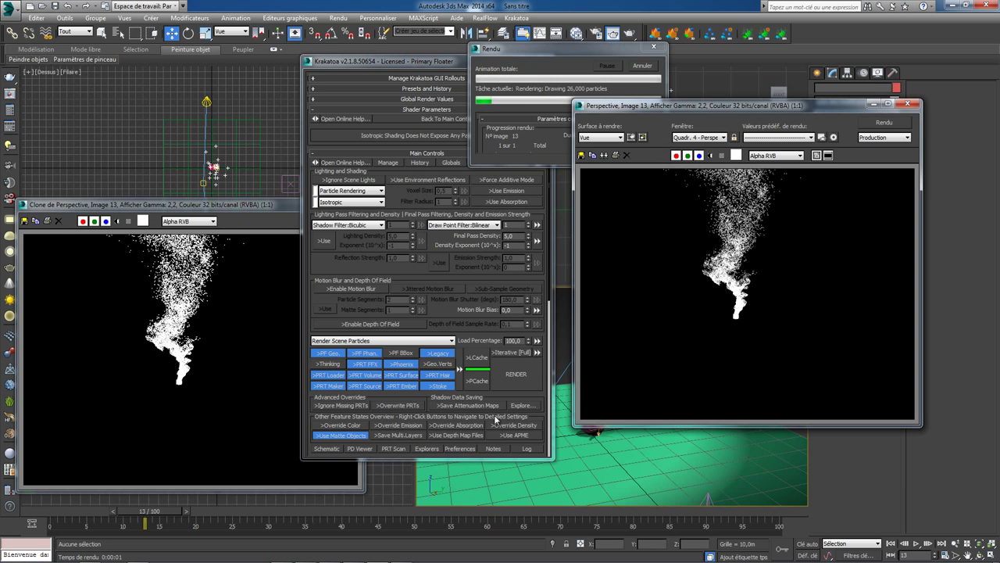
# Render frame 31 normally, then with Force Additive Mode on.
pyautogui.moveTo(178, 516); pyautogui.dragTo(275, 515)
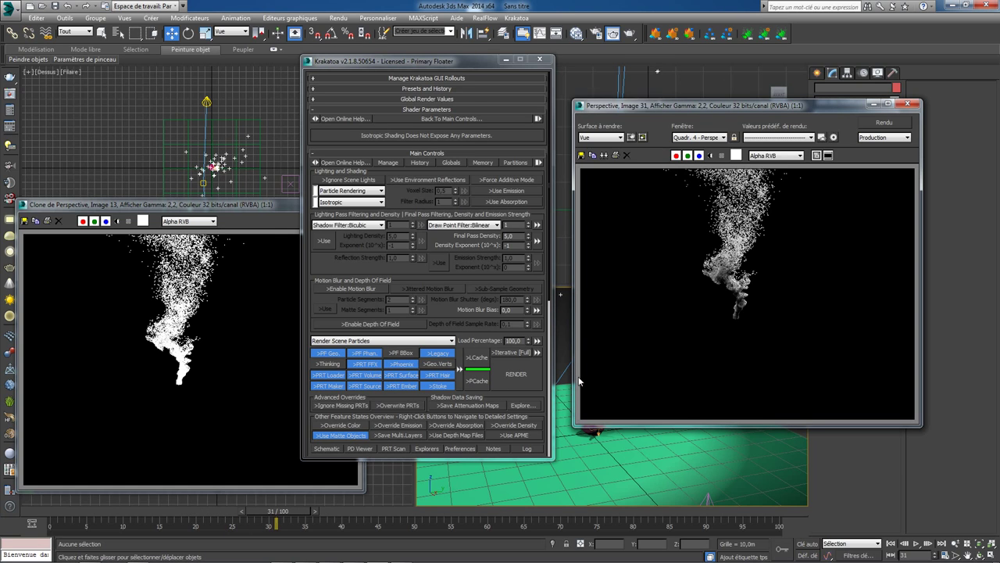
pyautogui.hotkey('shift', 'q')
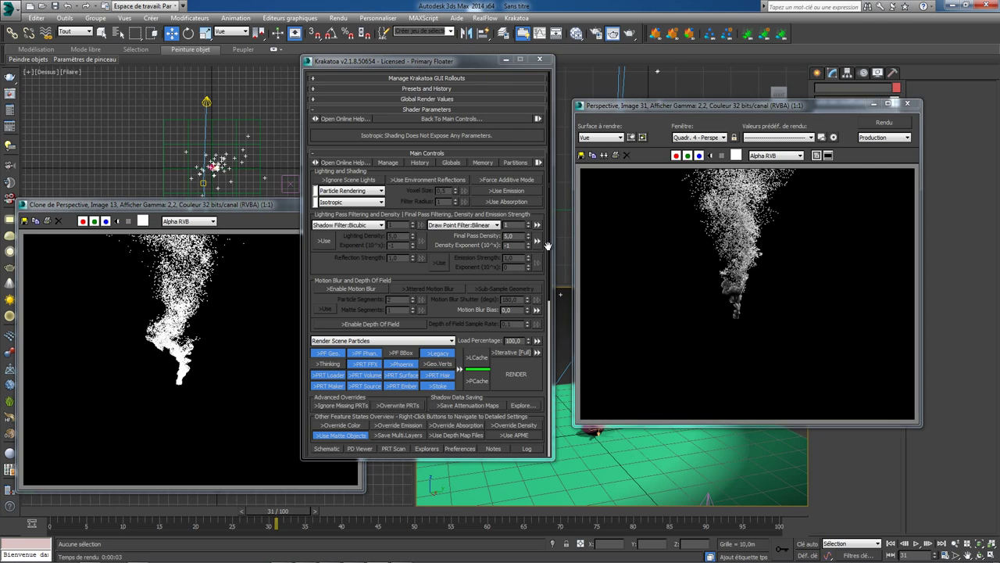
pyautogui.click(507, 179)
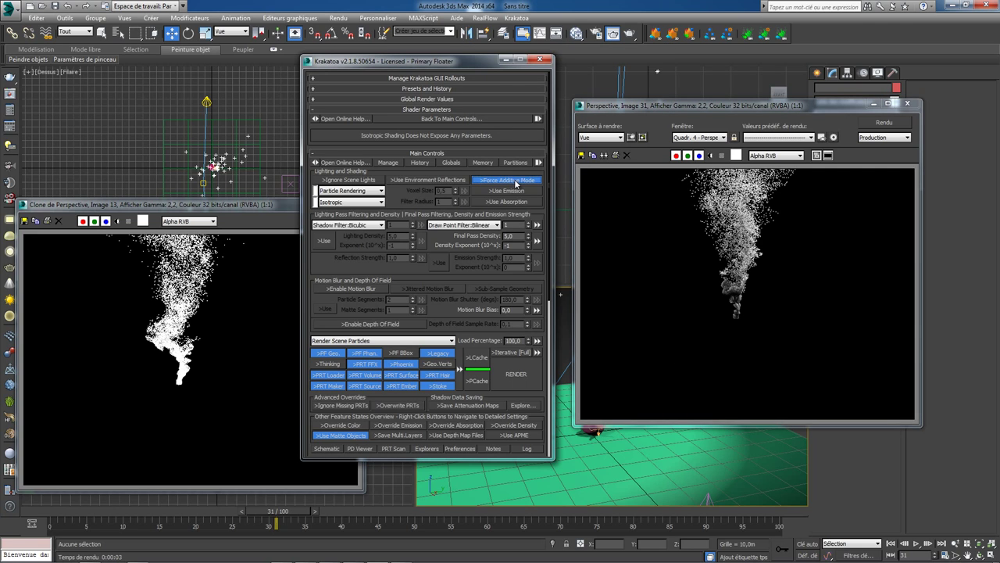
pyautogui.click(509, 374)
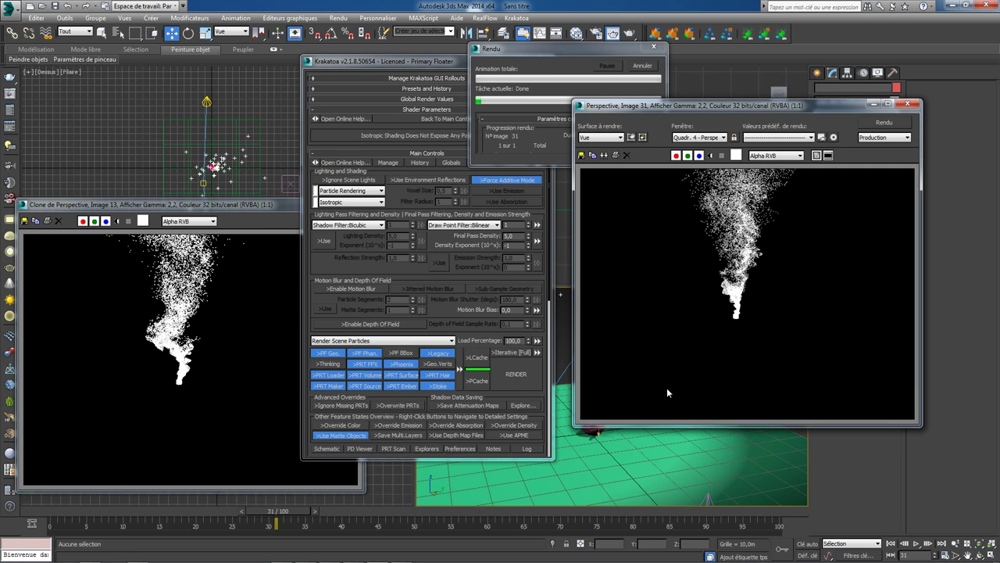
# Close both render windows and switch Force Additive Mode back off.
pyautogui.click(908, 103)
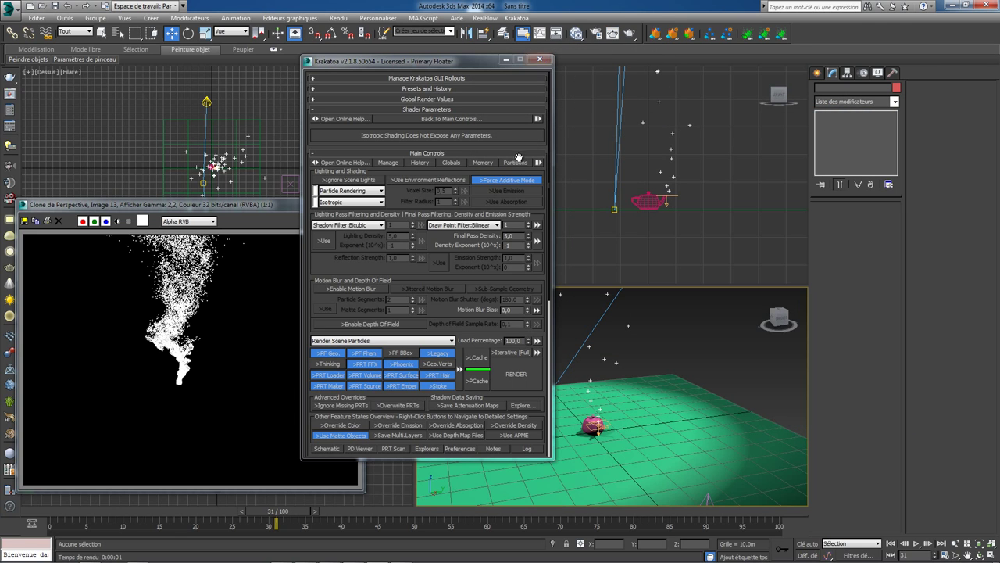
pyautogui.click(510, 182)
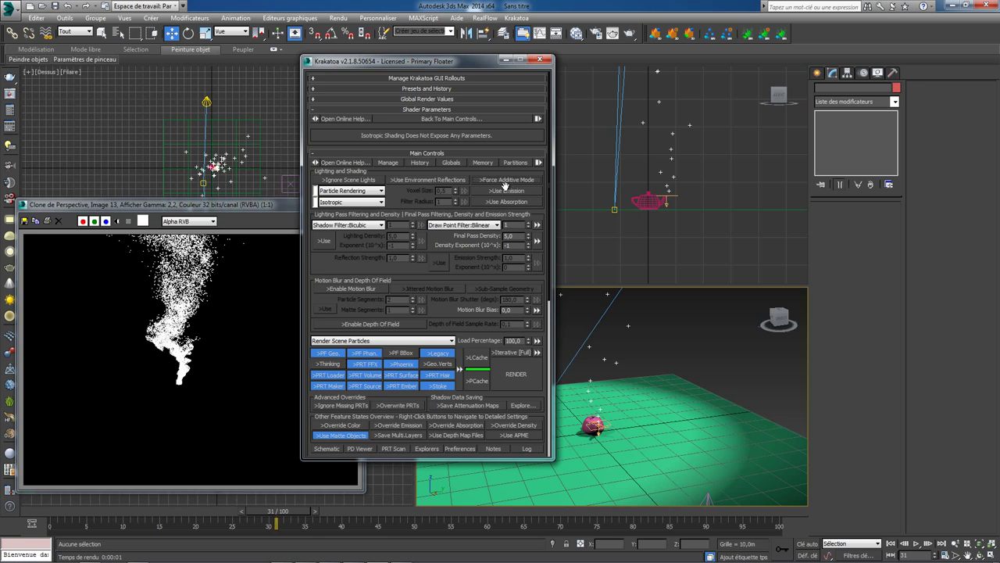
pyautogui.click(255, 205)
pyautogui.click(357, 206)
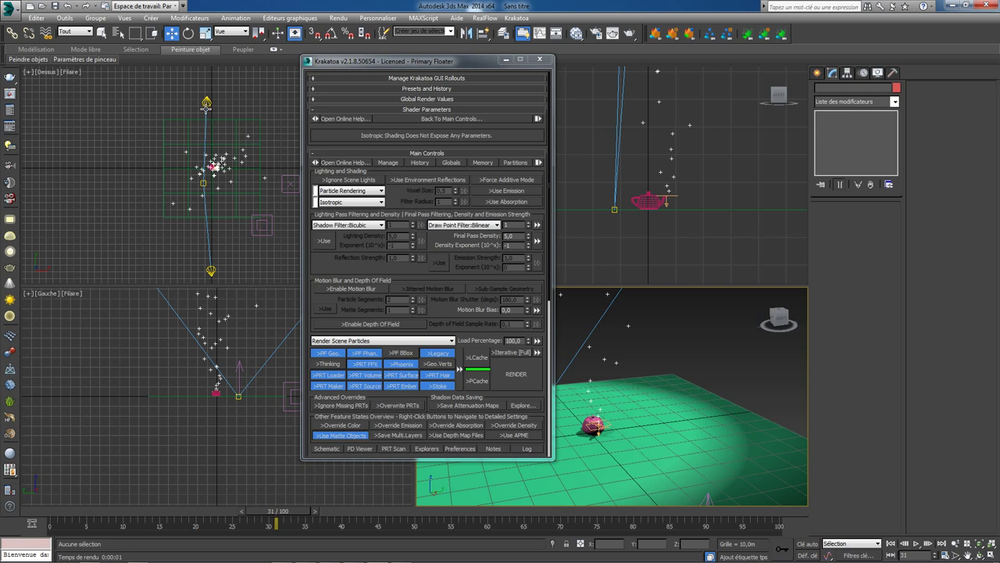
# Inspect the Krakatoa Shadows save paths of Projecteur001 and Projecteur002, and shift the Krakatoa floater.
pyautogui.click(207, 104)
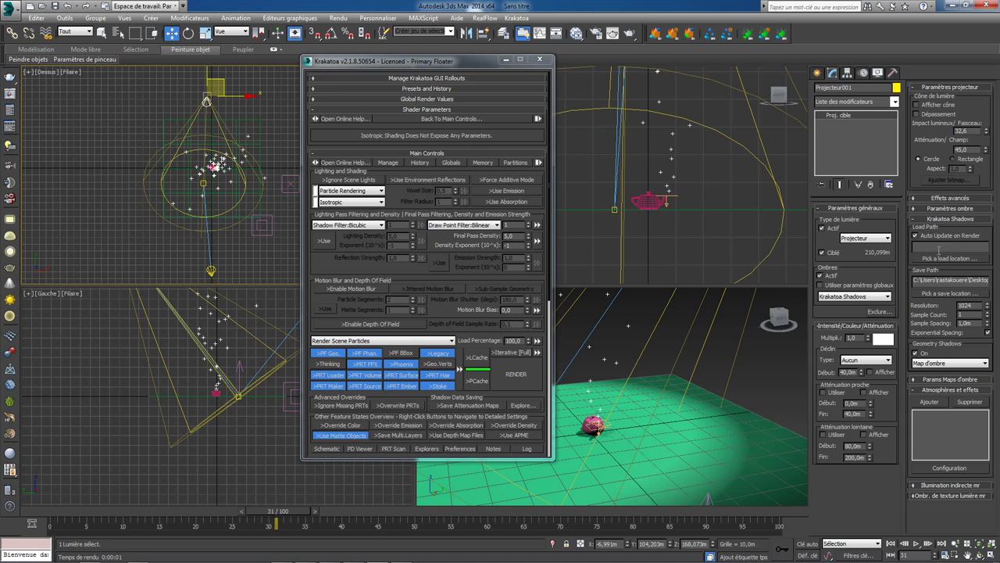
pyautogui.doubleClick(945, 279)
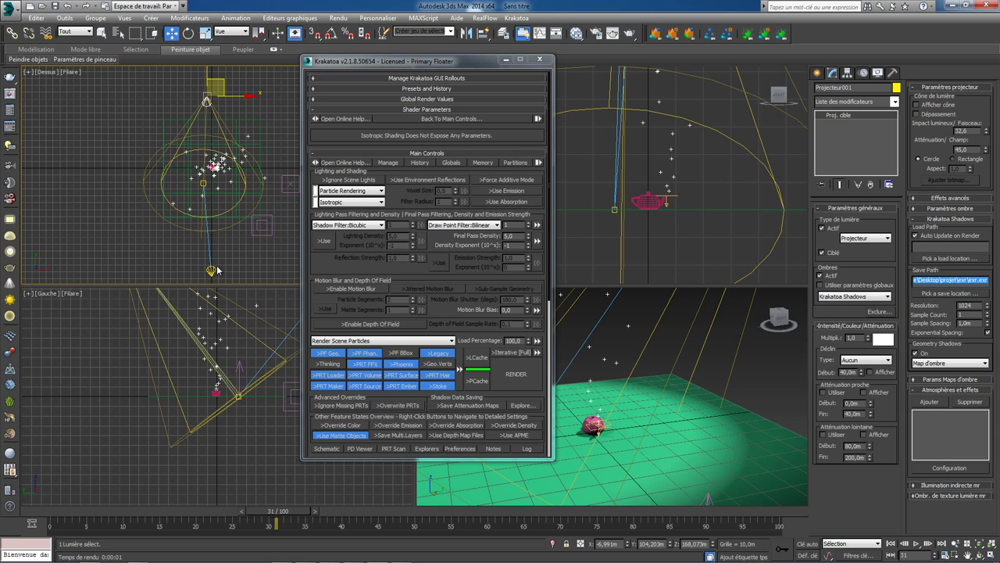
pyautogui.click(216, 266)
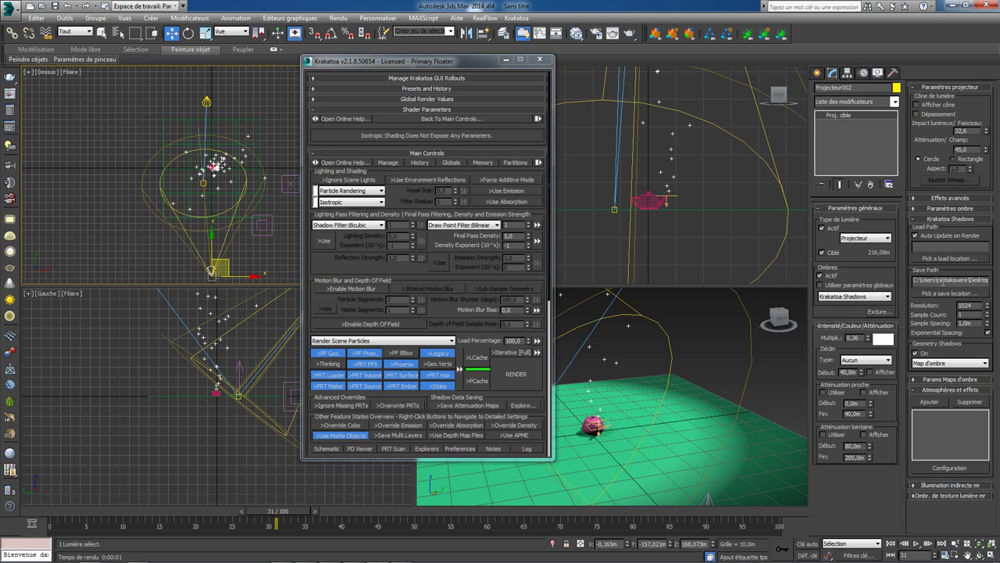
pyautogui.doubleClick(944, 280)
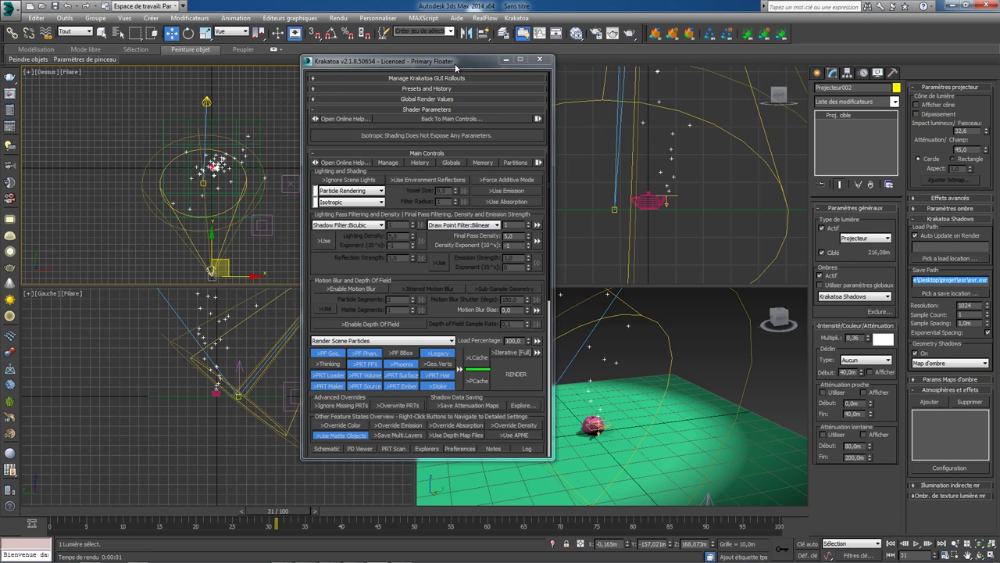
pyautogui.moveTo(455, 64); pyautogui.dragTo(403, 56)
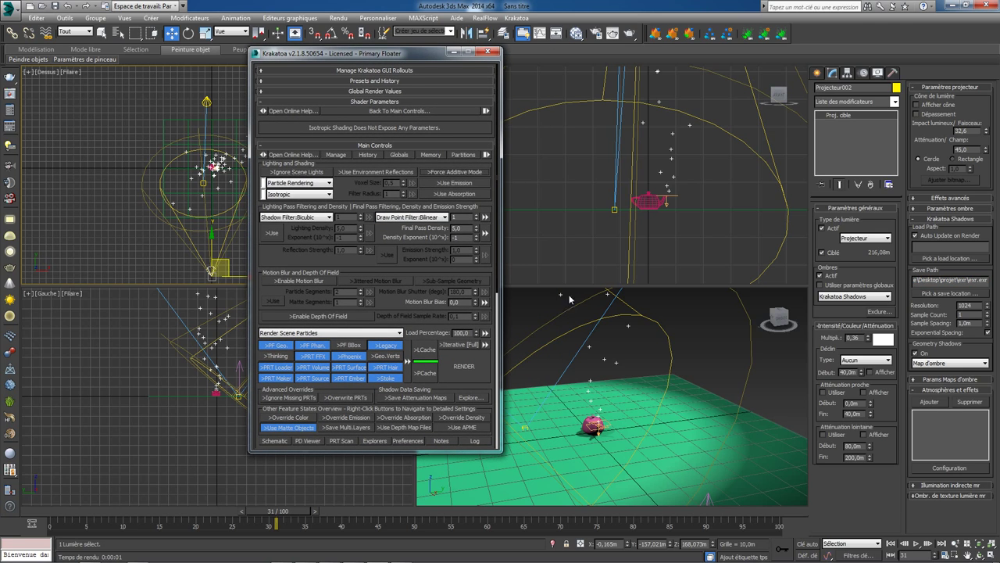
# Enable Save Attenuation Maps and render single frame 31 with Krakatoa.
pyautogui.click(404, 399)
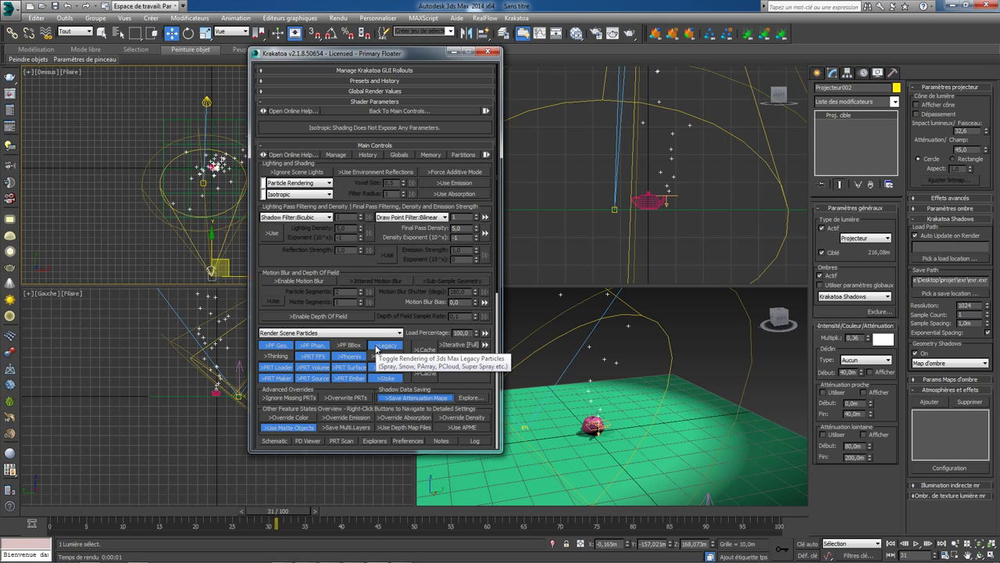
pyautogui.rightClick(455, 374)
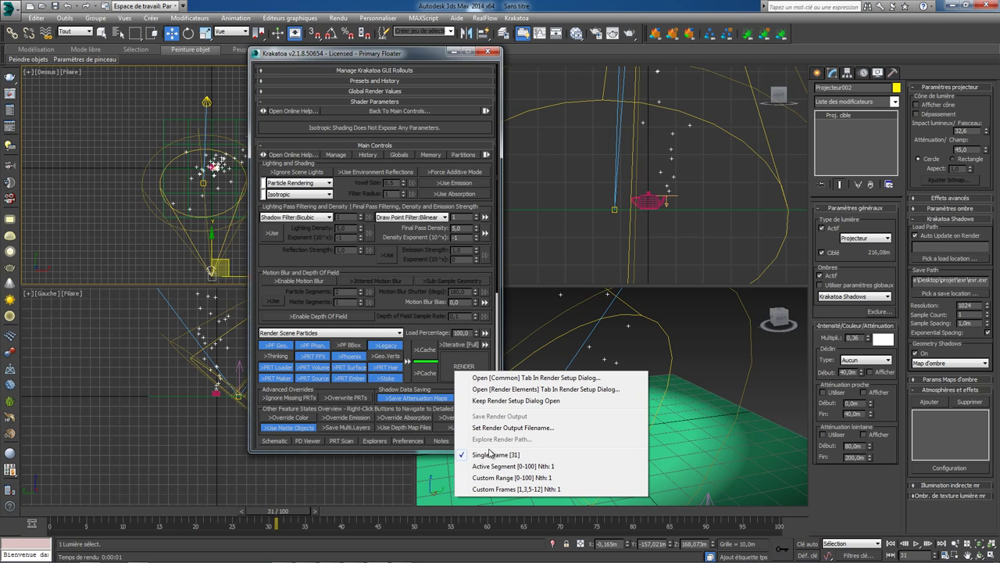
pyautogui.click(456, 365)
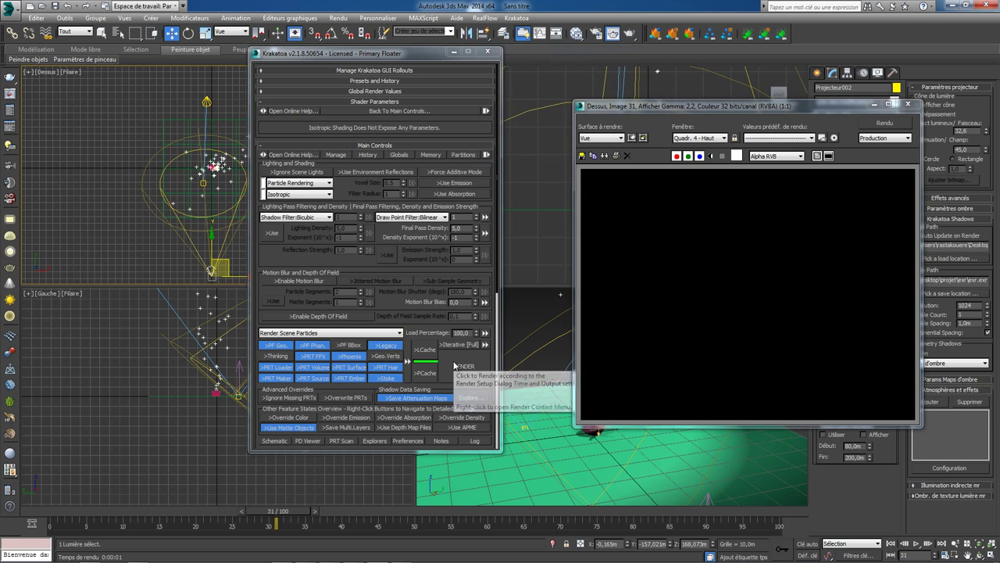
# Delete exr0031 from the desktop projet\exr folder, then go back to 3ds Max.
pyautogui.click(927, 6)
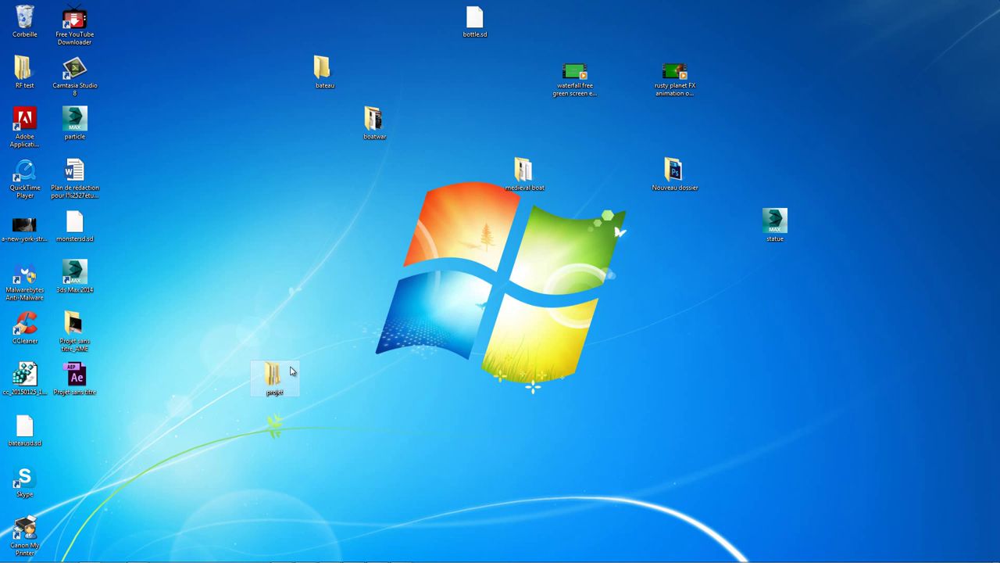
pyautogui.doubleClick(286, 371)
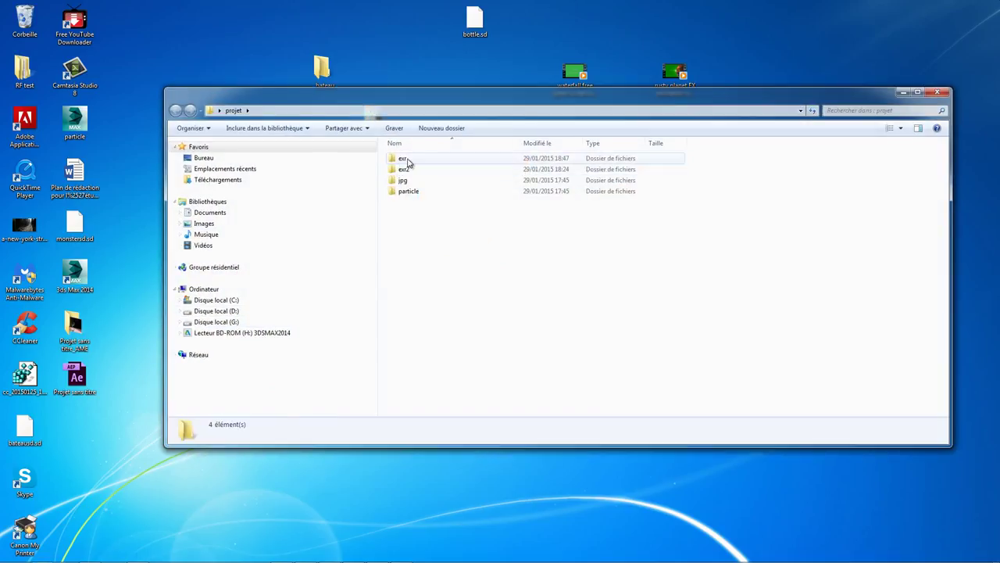
pyautogui.doubleClick(402, 159)
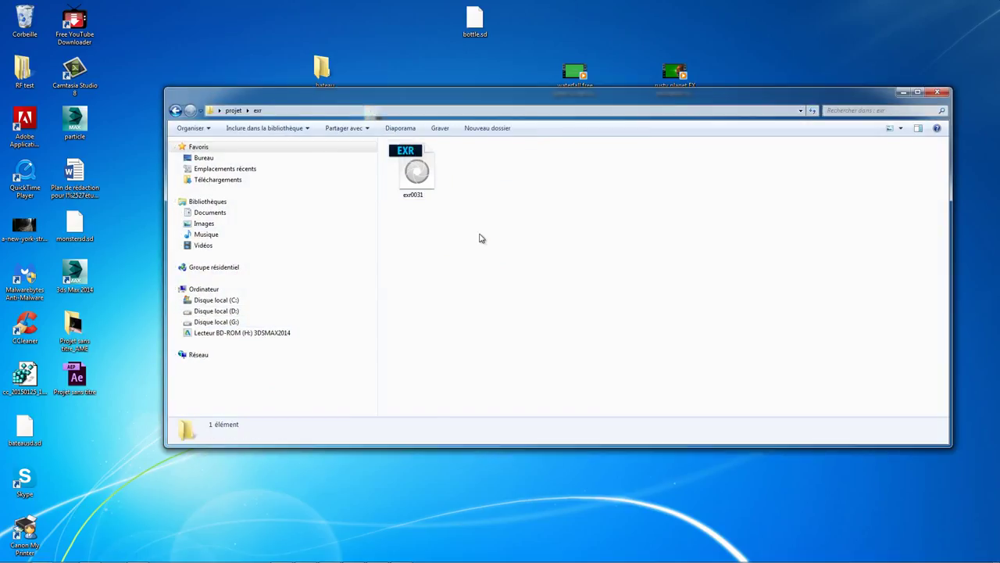
pyautogui.click(438, 167)
pyautogui.press('Delete')
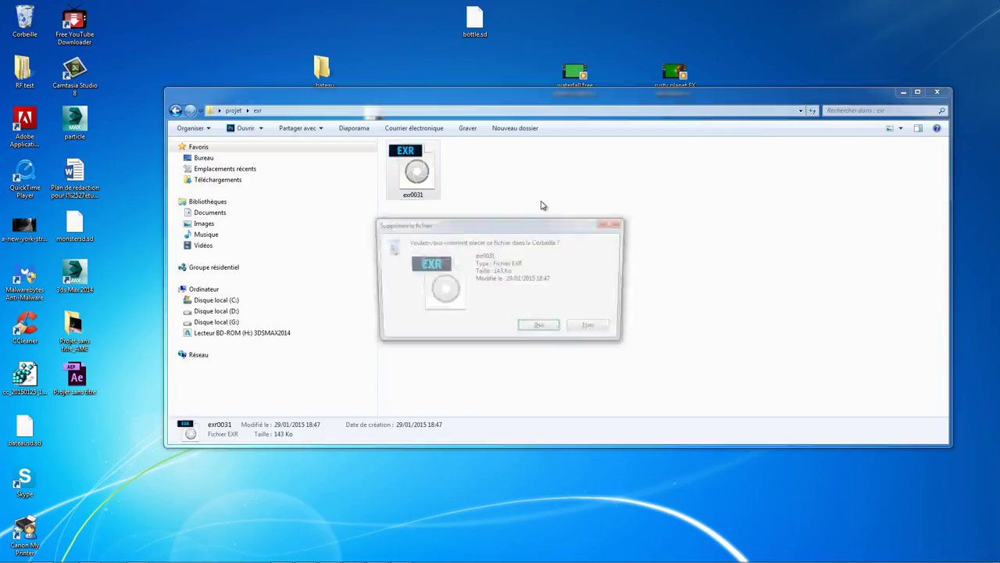
pyautogui.press('Return')
pyautogui.click(177, 111)
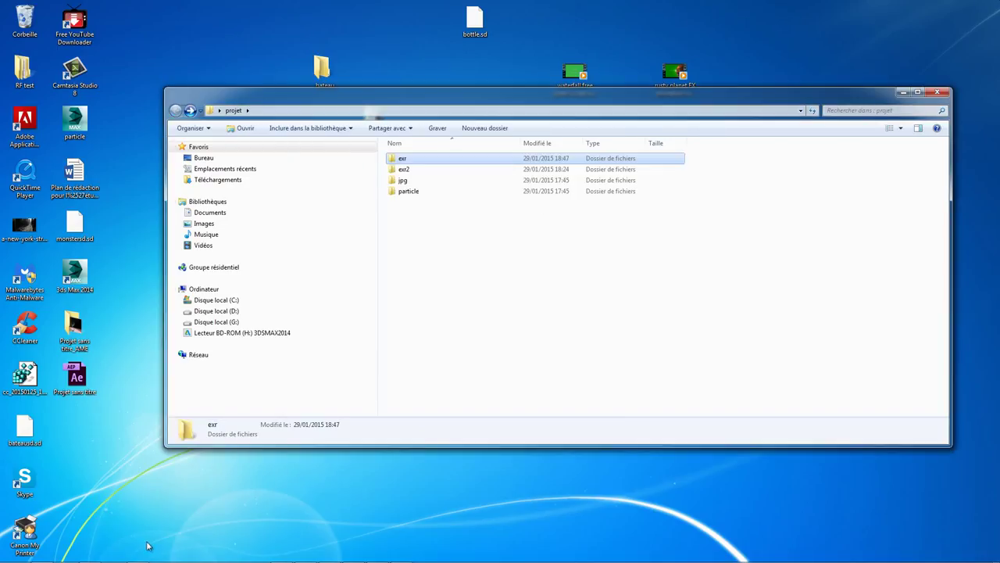
pyautogui.click(259, 555)
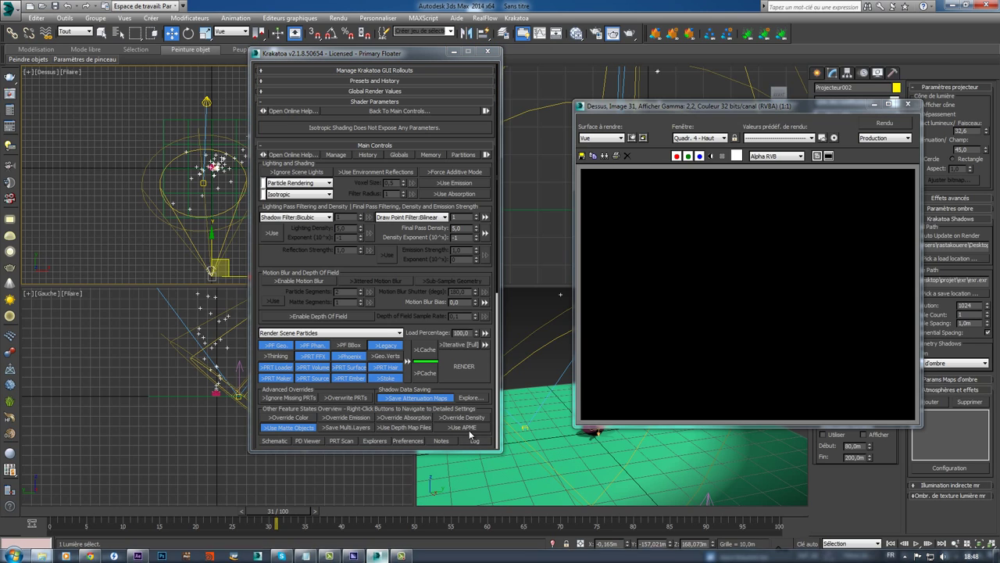
# Launch a Krakatoa render and decline it at the no-output-file warning.
pyautogui.rightClick(483, 363)
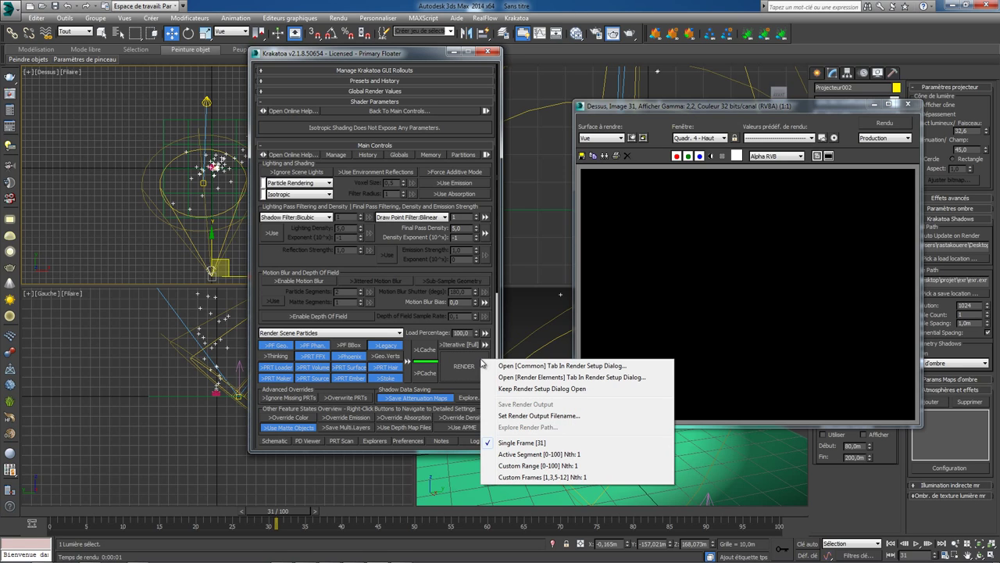
pyautogui.click(555, 455)
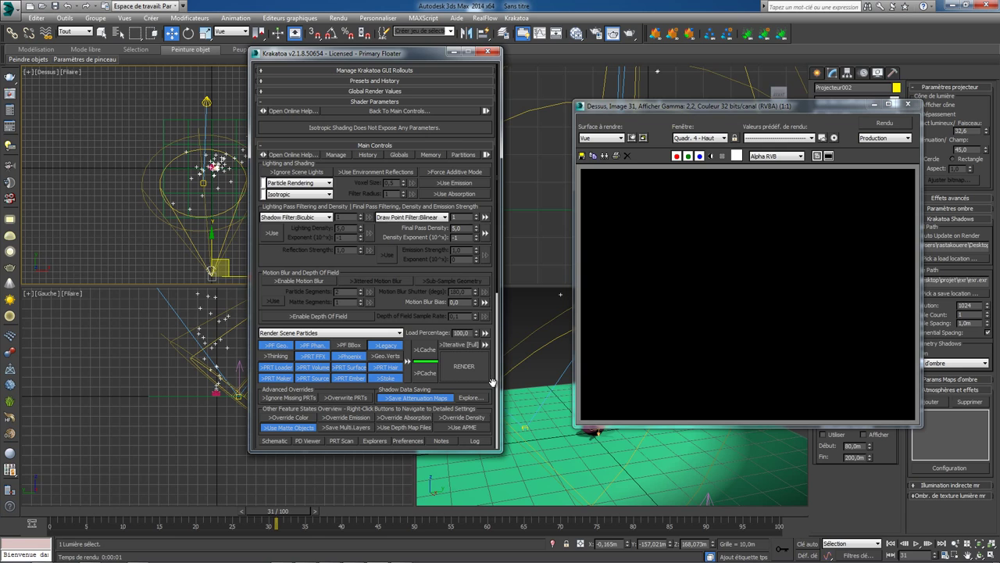
pyautogui.moveTo(393, 53); pyautogui.dragTo(258, 60)
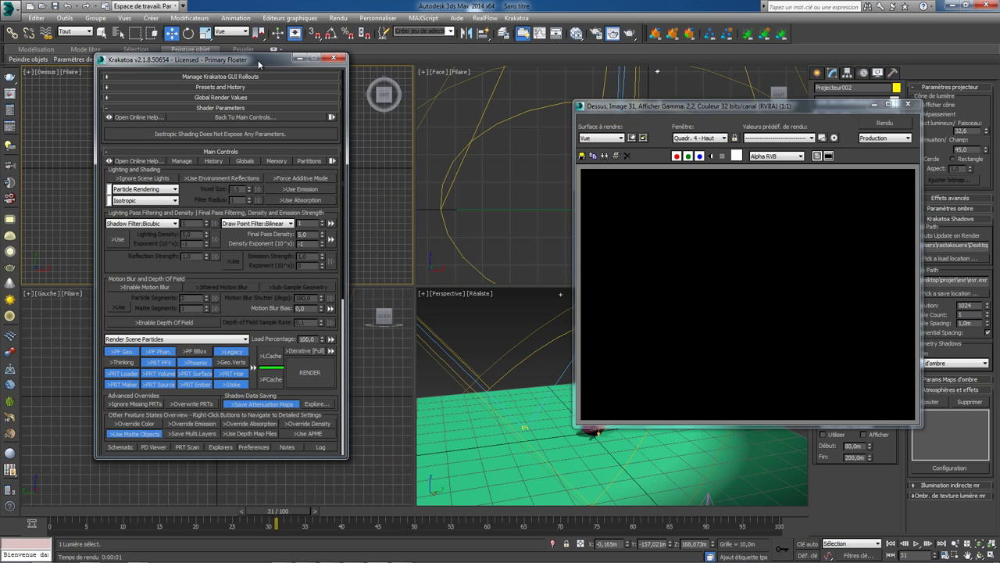
pyautogui.click(323, 360)
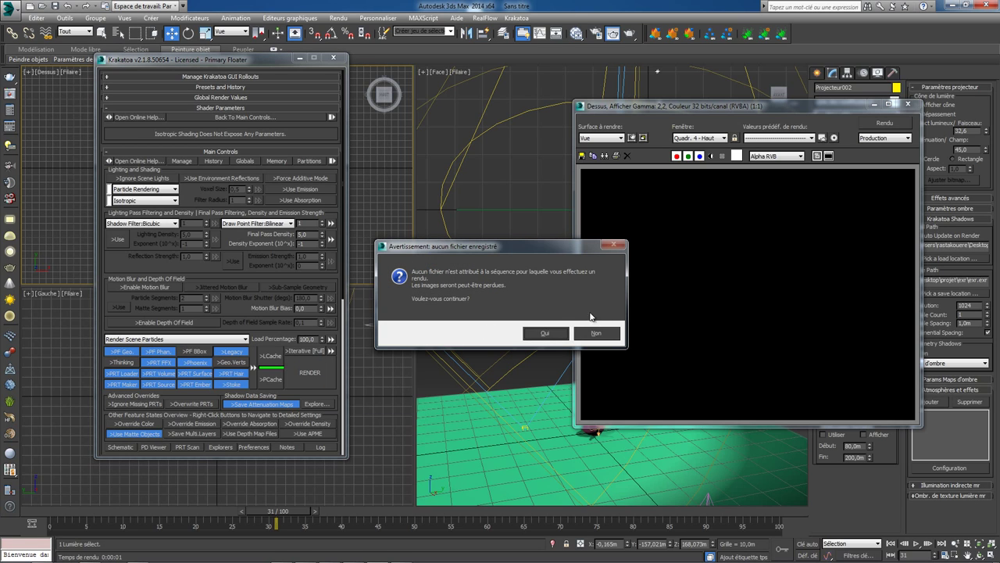
pyautogui.click(595, 334)
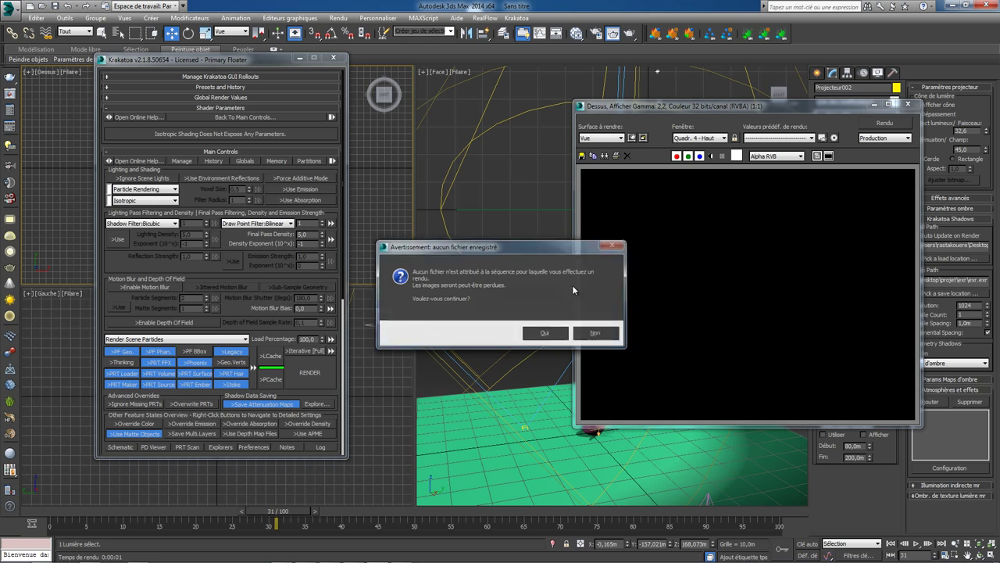
pyautogui.click(338, 17)
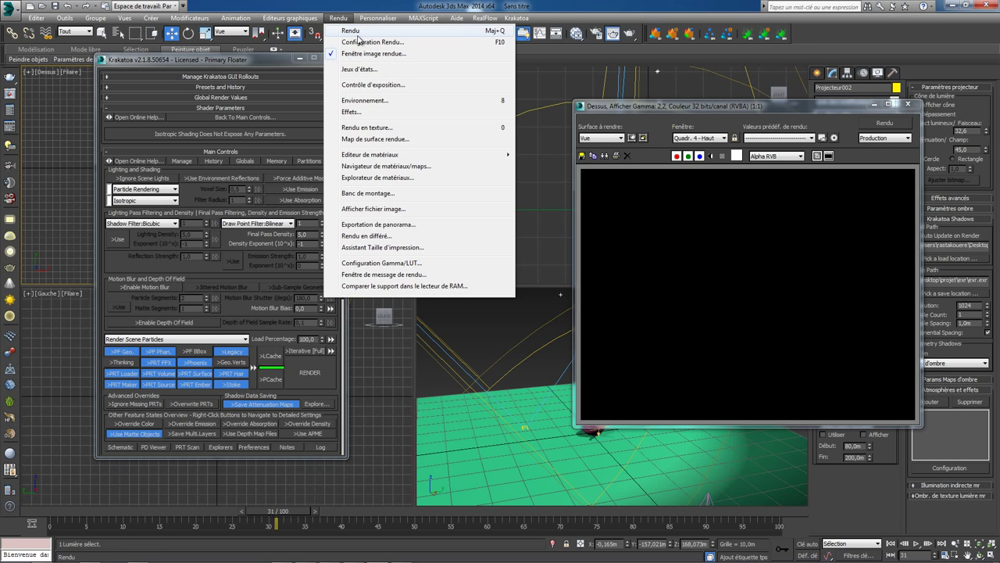
# Bring up the render output file browser from Render Setup's Sortie rendu section.
pyautogui.click(351, 30)
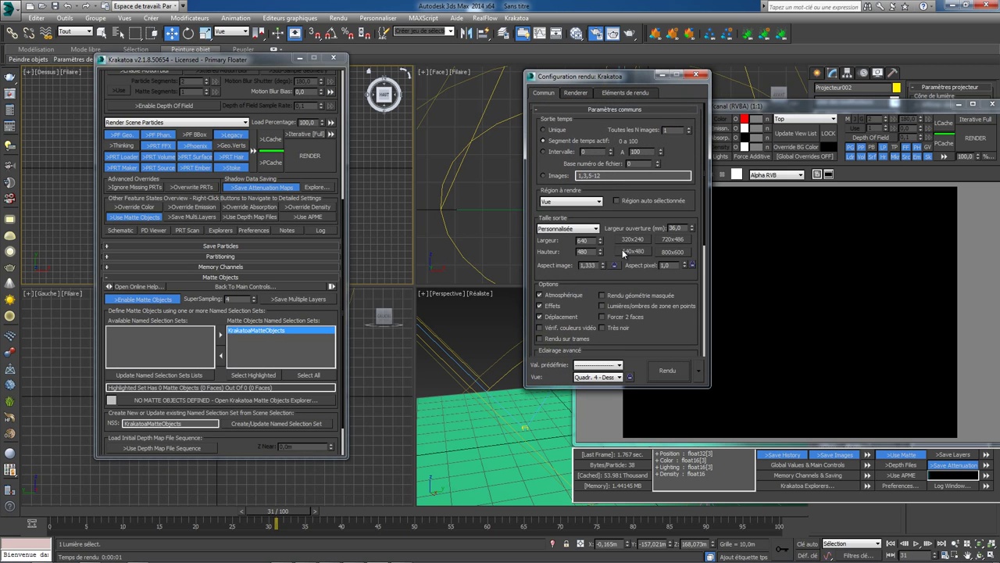
pyautogui.scroll(-5, 658, 323)
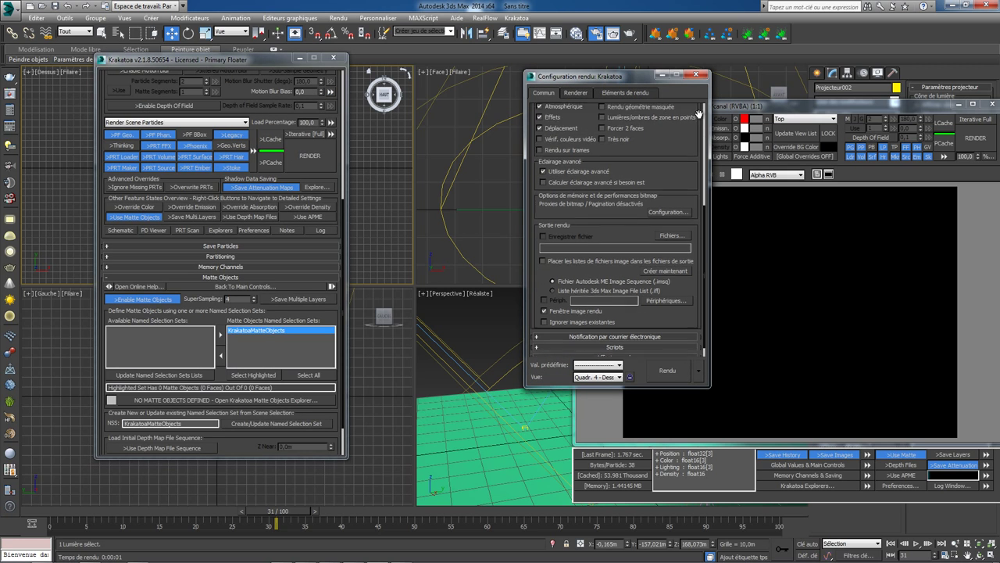
pyautogui.rightClick(543, 223)
pyautogui.press('Escape')
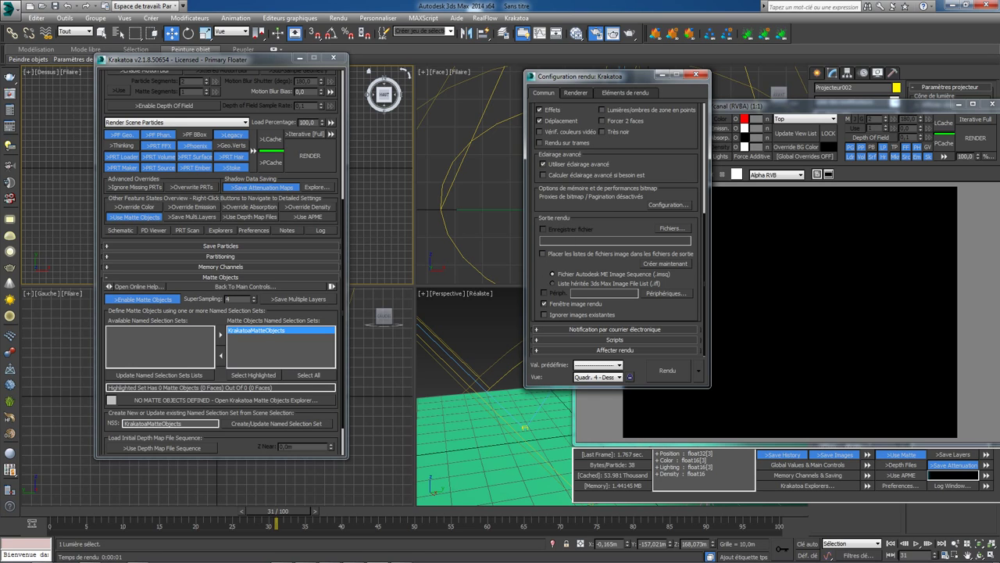
pyautogui.click(853, 344)
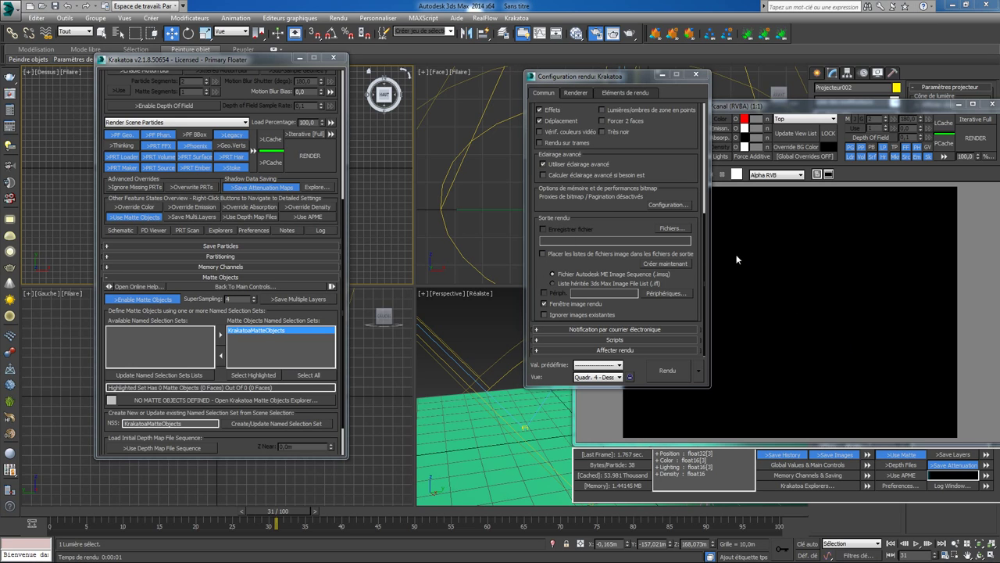
pyautogui.click(669, 230)
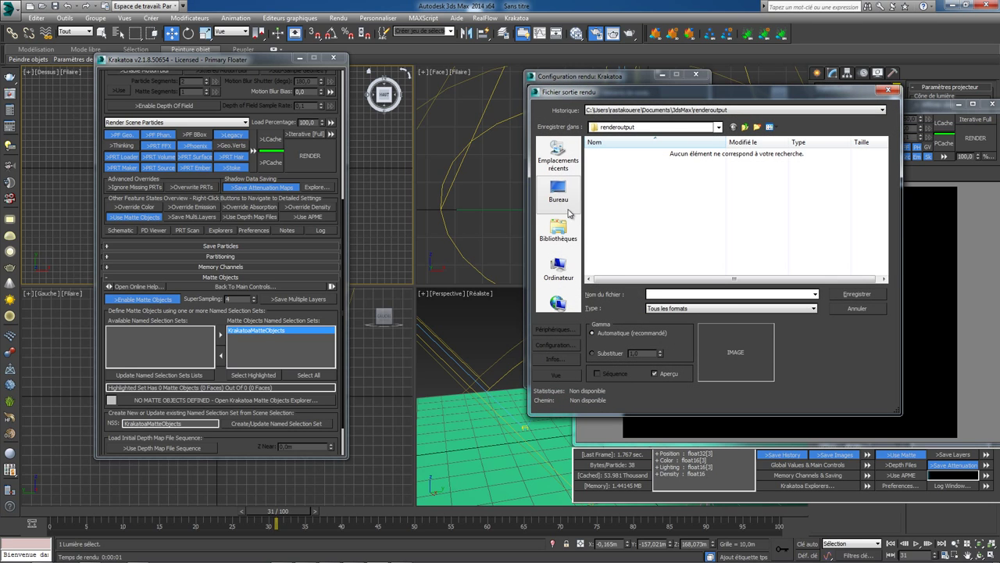
# Save the render output as OpenEXR file sortie in Bureau\projet\exr2.
pyautogui.click(562, 194)
pyautogui.doubleClick(741, 255)
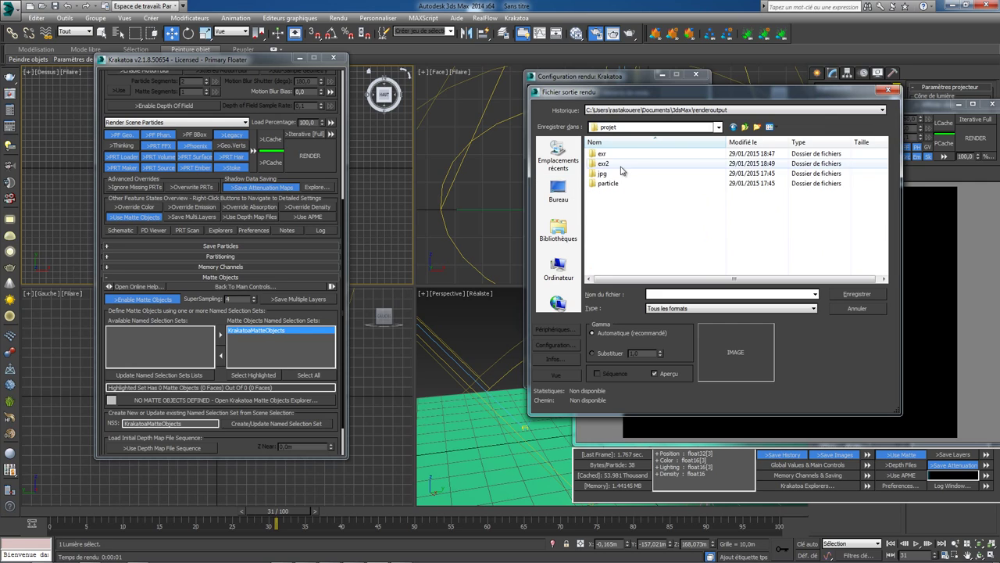
pyautogui.doubleClick(618, 168)
pyautogui.write('sortie')
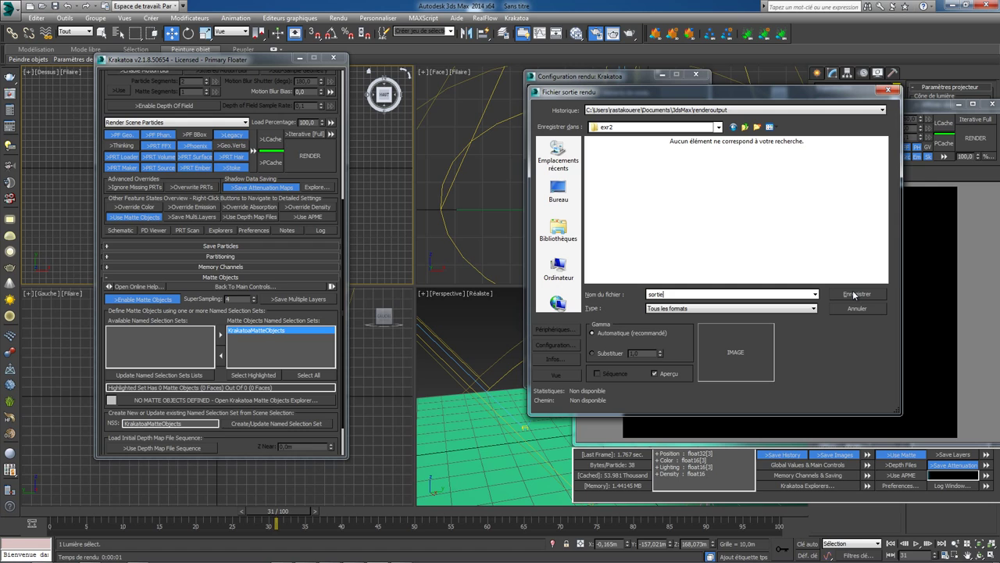
pyautogui.click(814, 310)
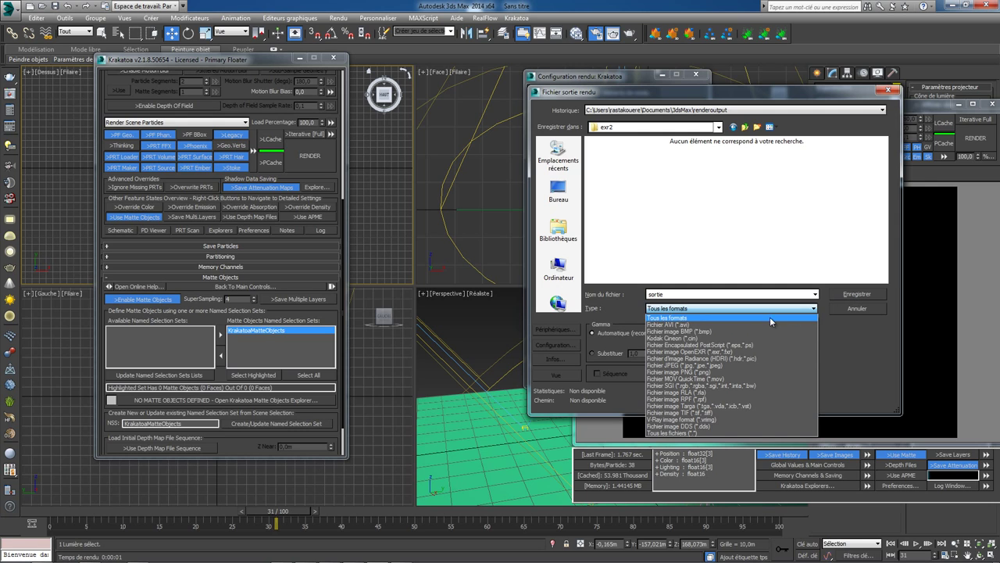
pyautogui.click(734, 346)
pyautogui.click(848, 295)
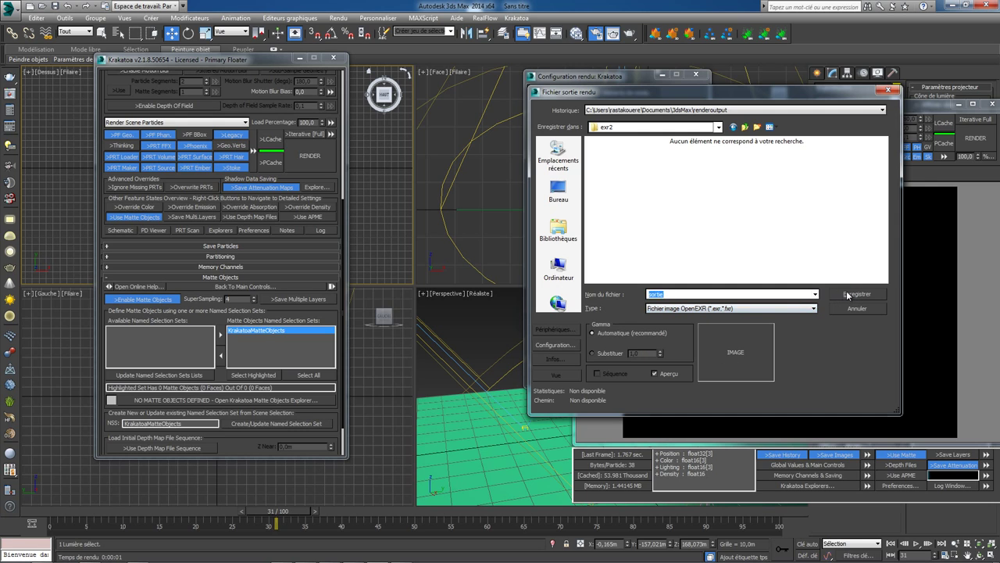
pyautogui.click(450, 474)
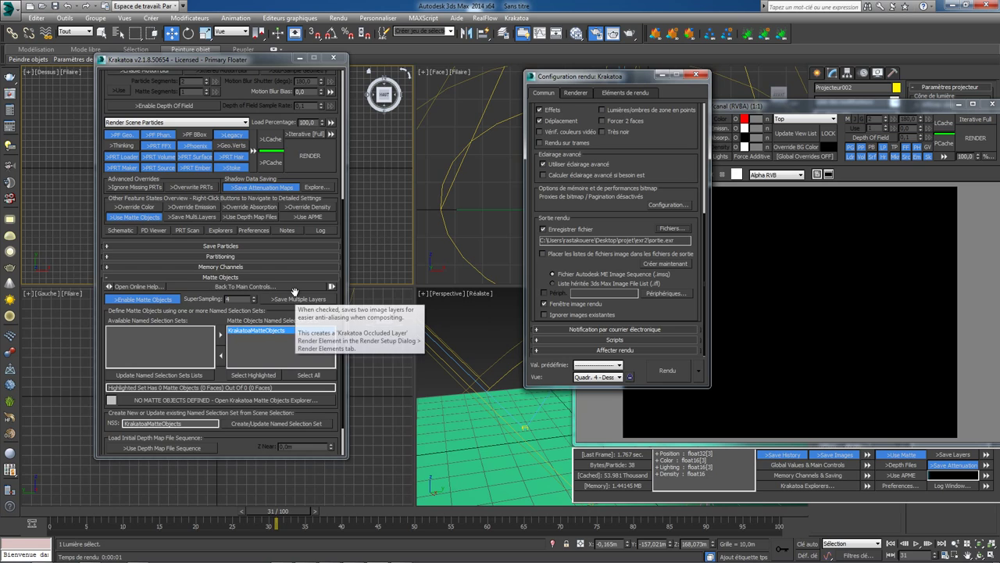
# Start the Krakatoa render, cancel it after a few frames, then start it again.
pyautogui.scroll(-2, 301, 167)
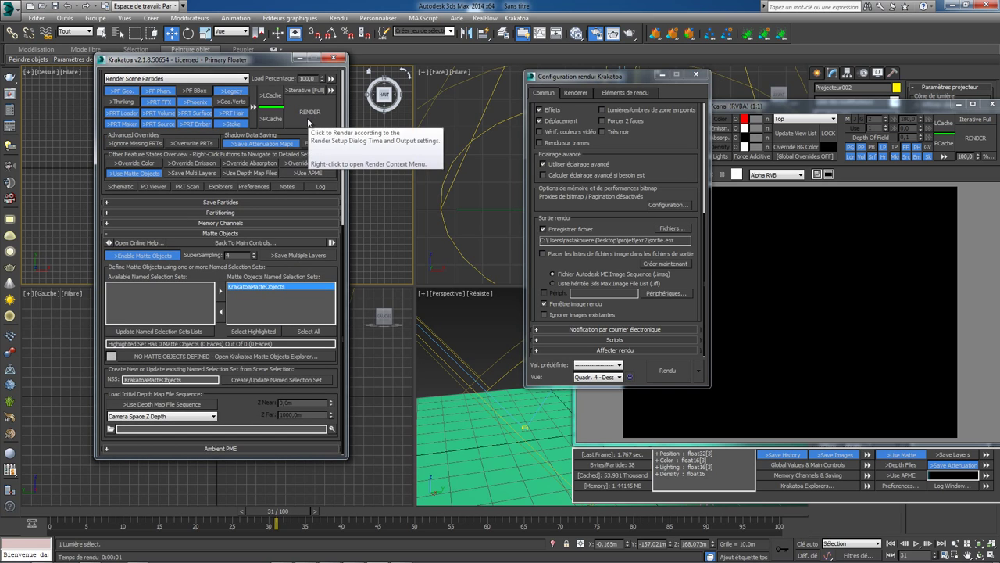
pyautogui.rightClick(308, 122)
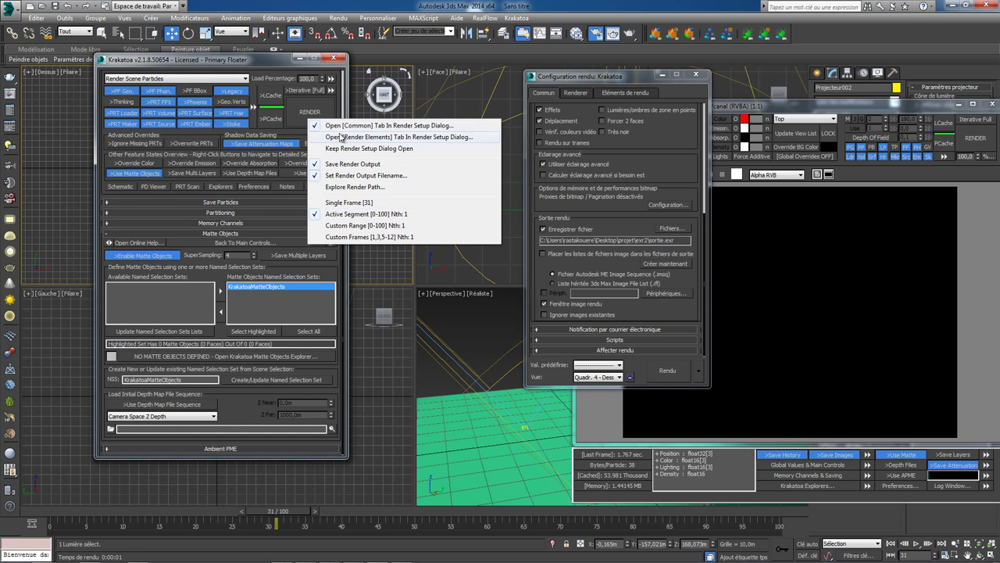
pyautogui.click(315, 111)
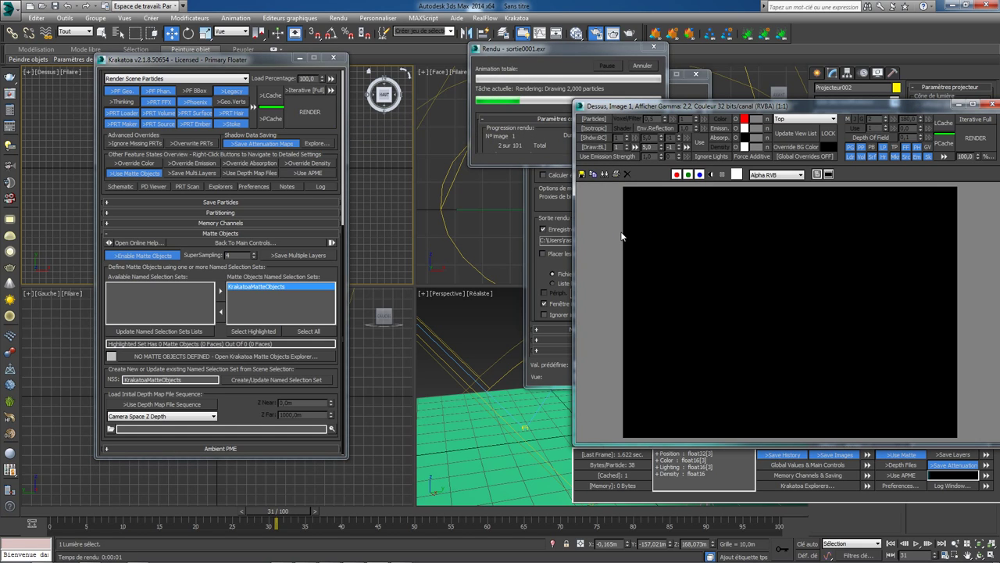
pyautogui.click(641, 67)
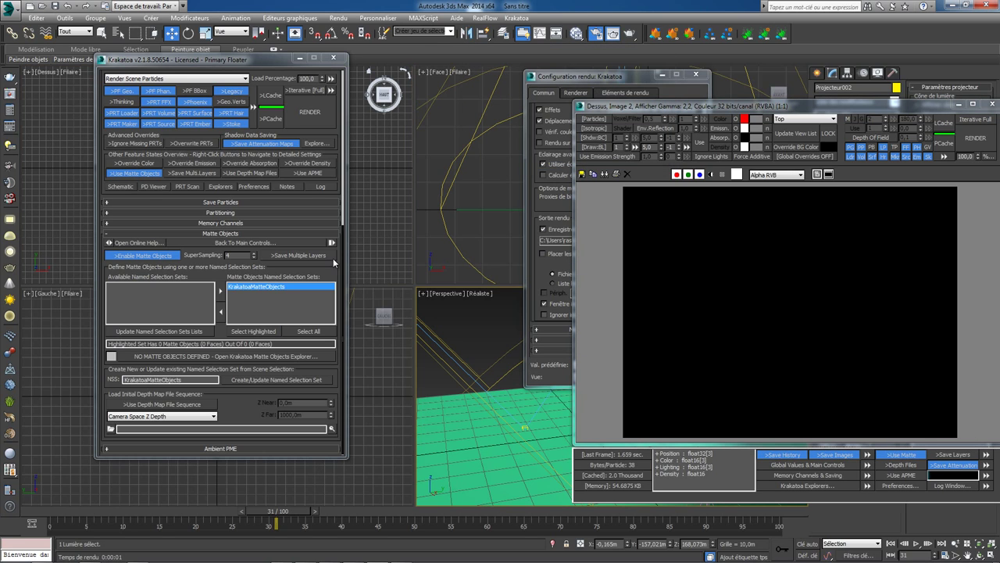
pyautogui.click(324, 118)
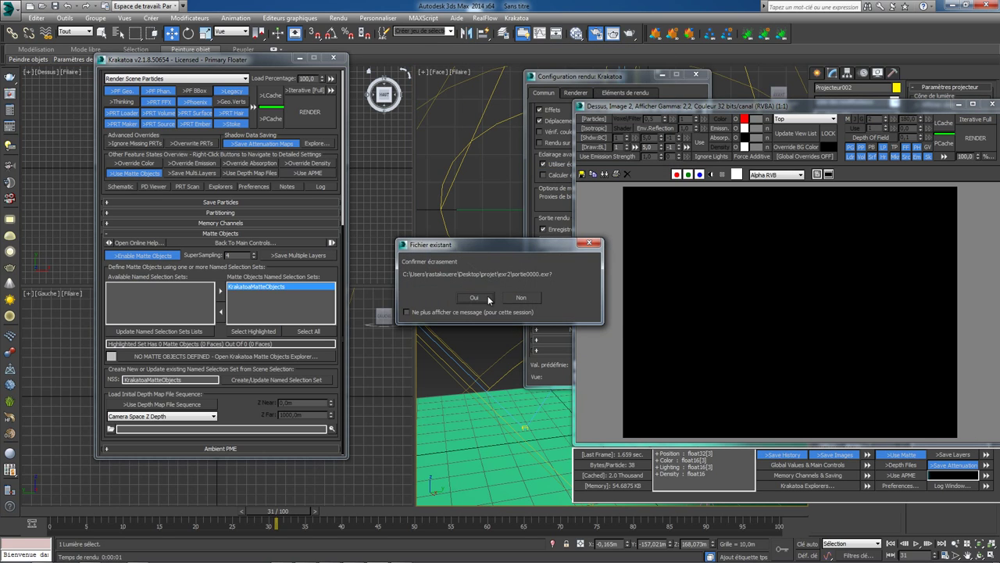
# Agree to overwrite sortie0000.exr and let Krakatoa render through frame 100.
pyautogui.press('Return')
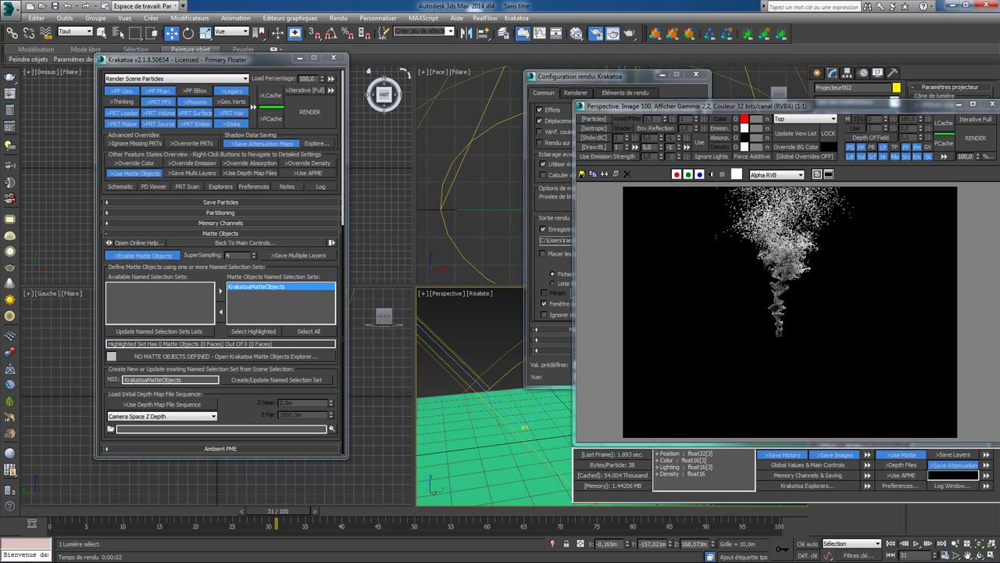
pyautogui.click(947, 6)
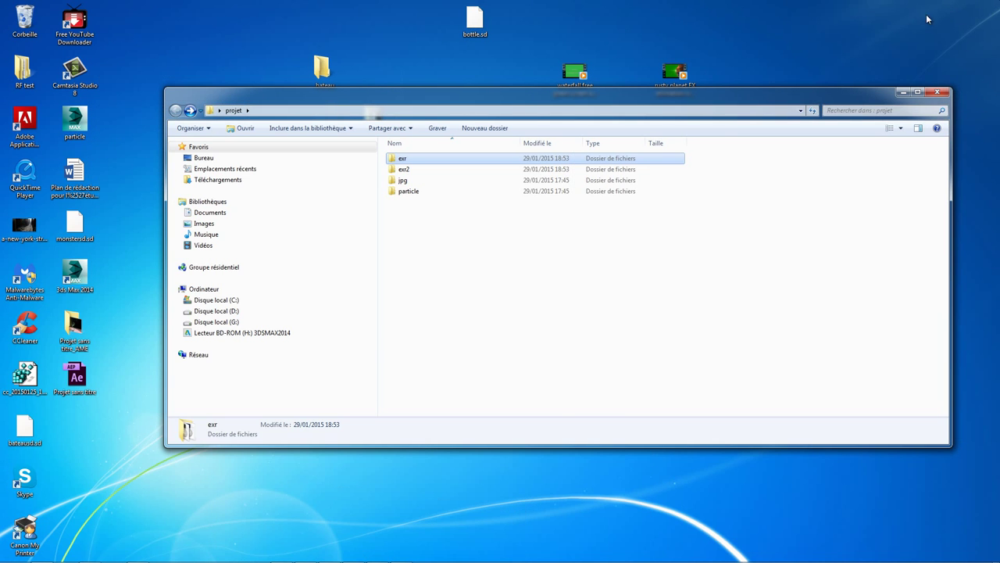
pyautogui.doubleClick(471, 159)
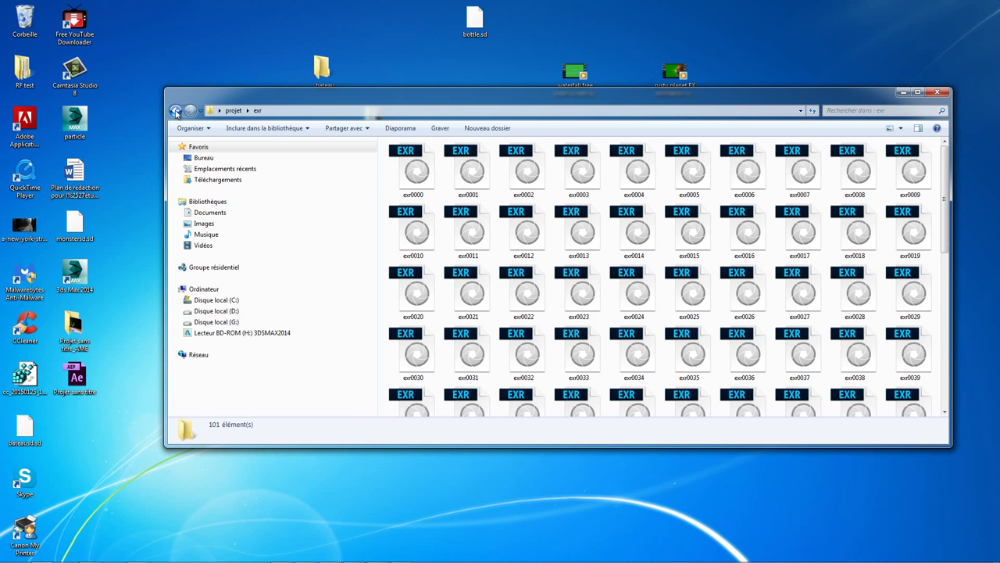
pyautogui.click(175, 111)
pyautogui.doubleClick(403, 170)
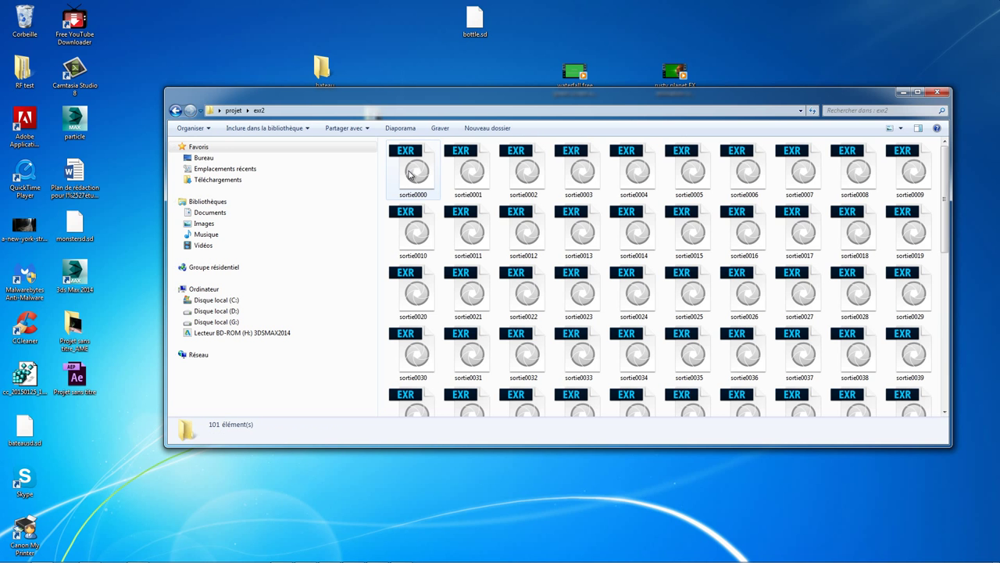
pyautogui.click(175, 110)
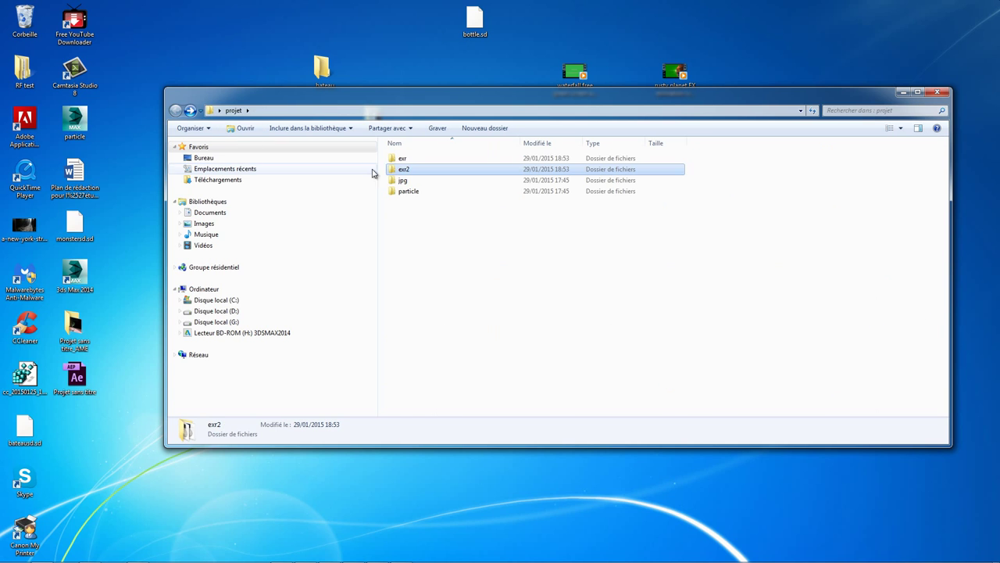
pyautogui.doubleClick(405, 161)
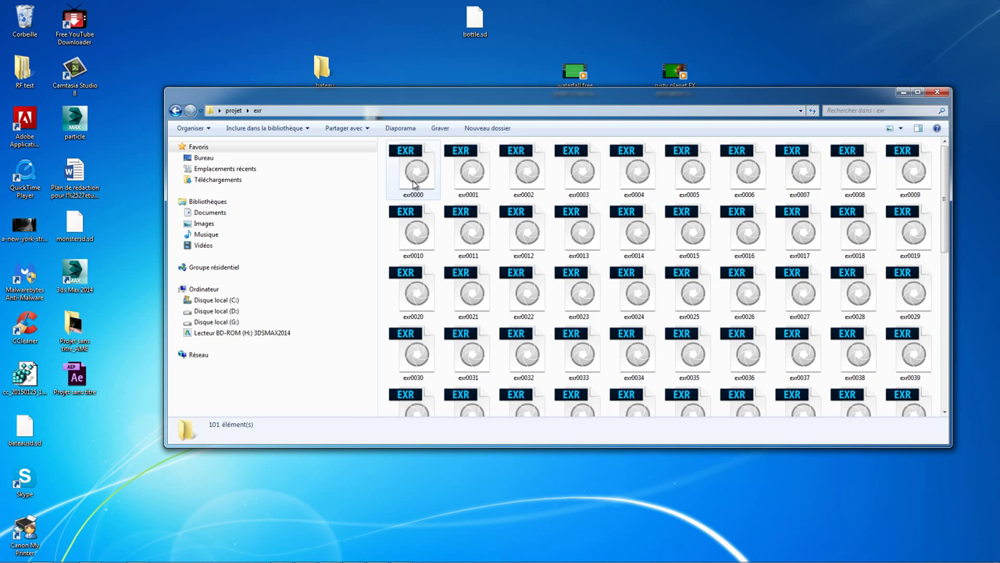
pyautogui.click(175, 110)
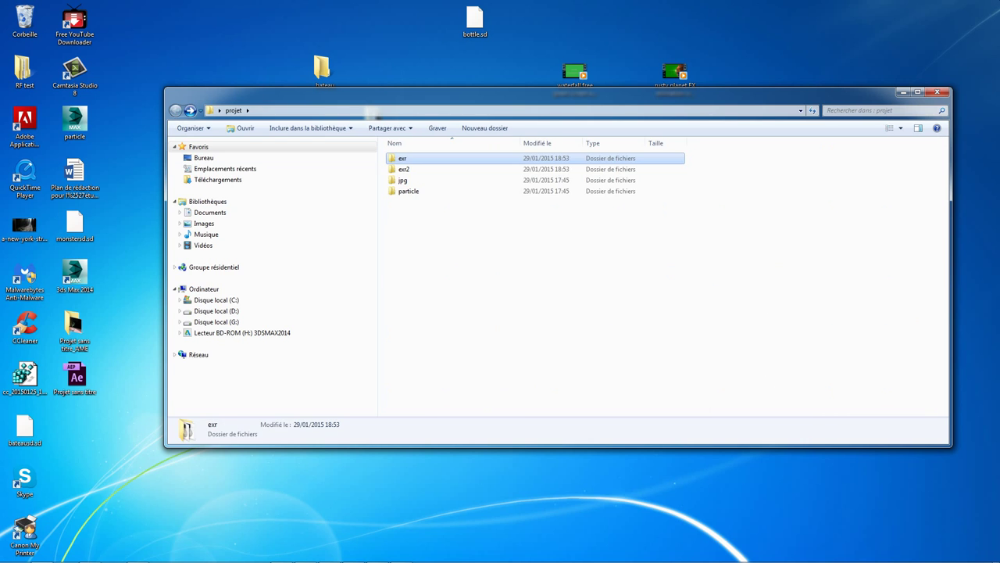
pyautogui.click(375, 555)
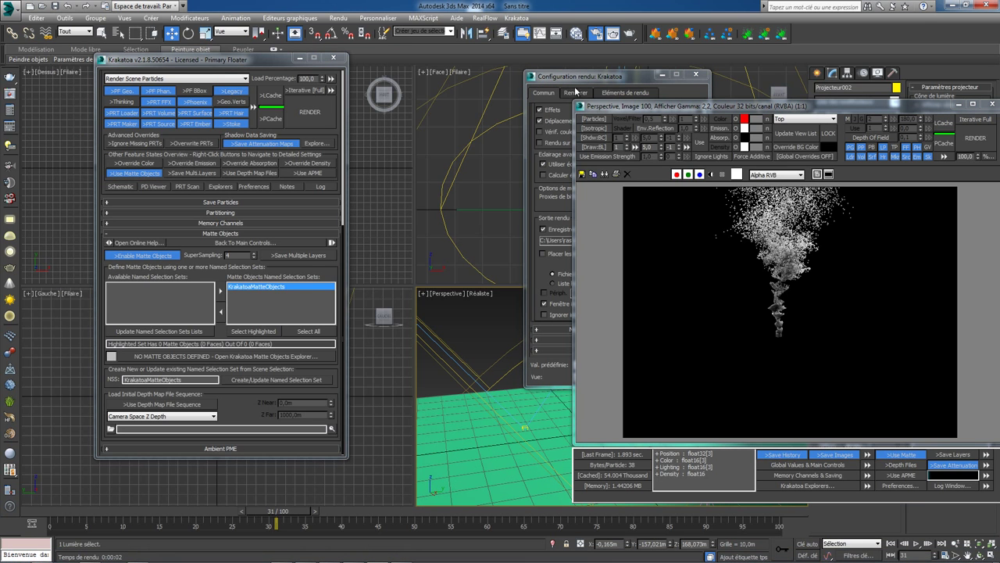
# Assign Rendu lignes de balayage par défaut as the production renderer under Affecter rendu.
pyautogui.click(578, 78)
pyautogui.moveTo(583, 78); pyautogui.dragTo(427, 62)
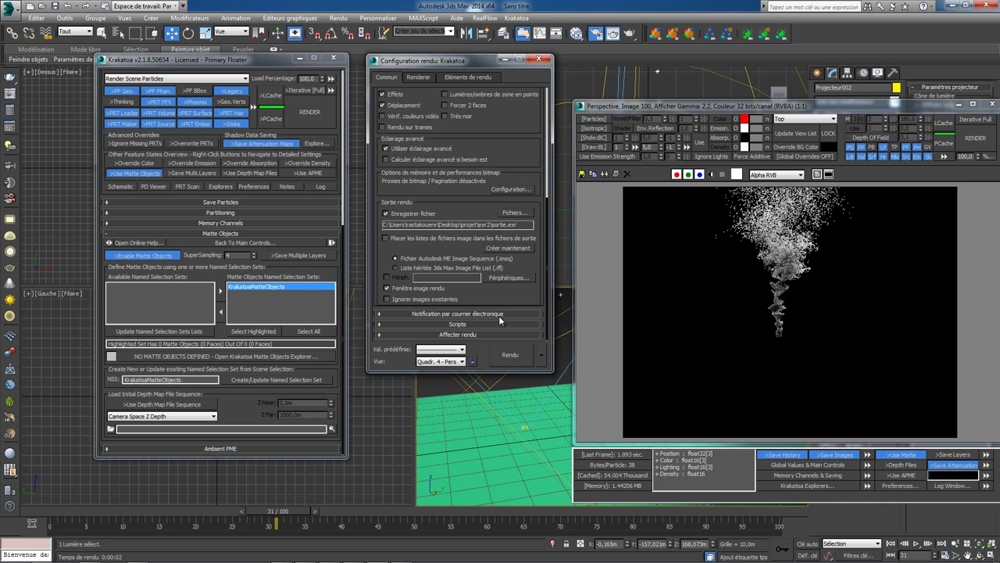
pyautogui.click(490, 334)
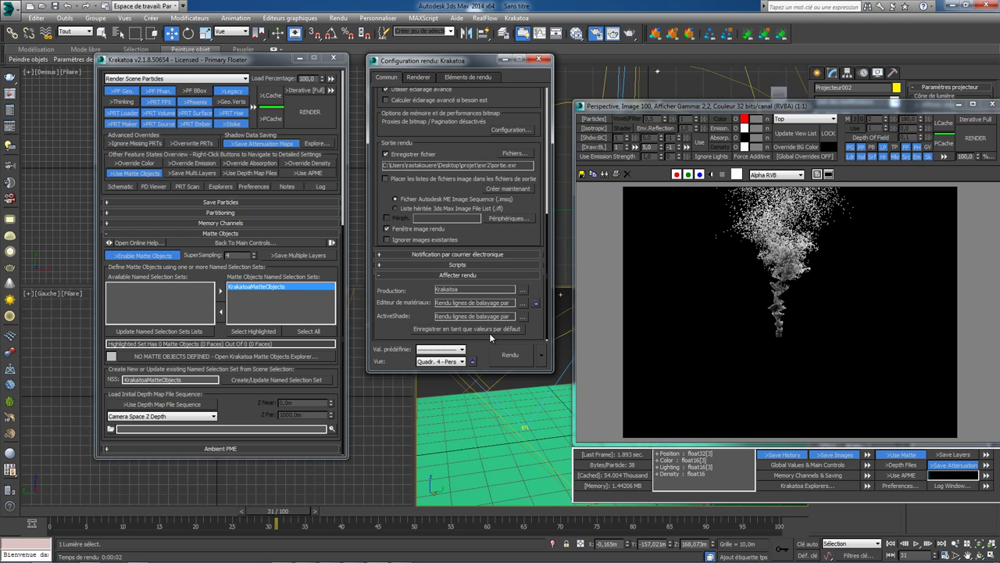
pyautogui.click(522, 289)
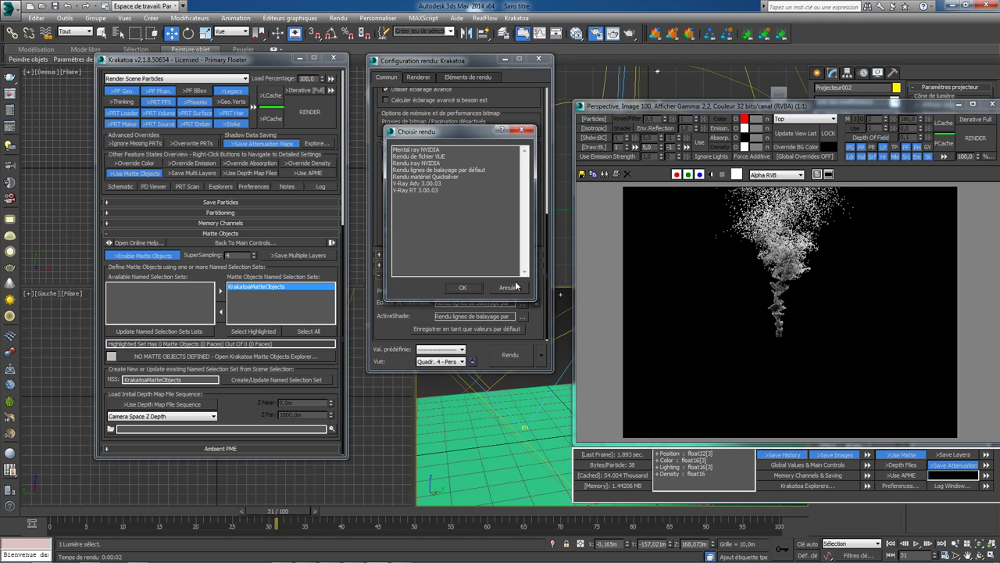
pyautogui.click(449, 171)
pyautogui.click(462, 288)
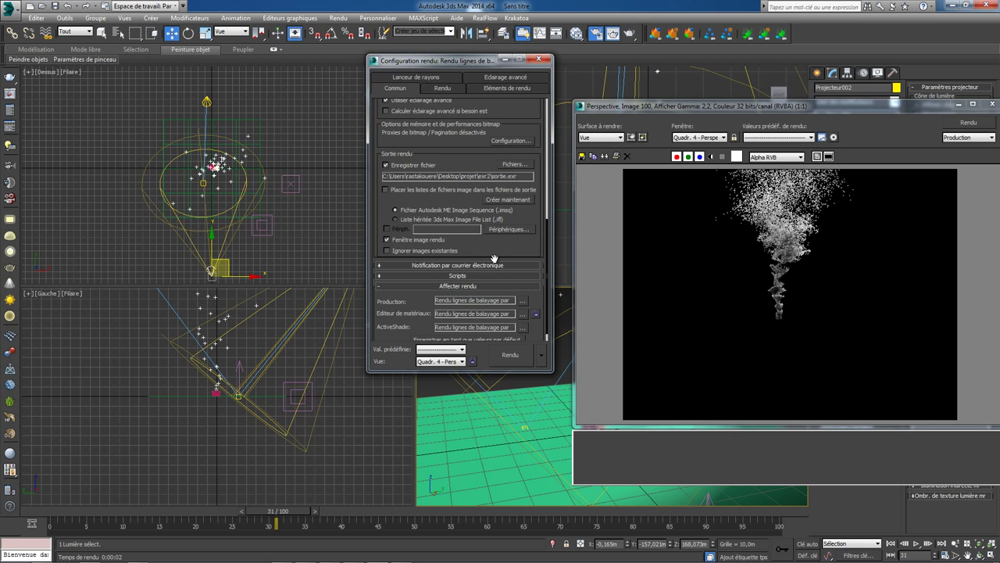
pyautogui.scroll(-1, 495, 263)
pyautogui.scroll(-1, 489, 238)
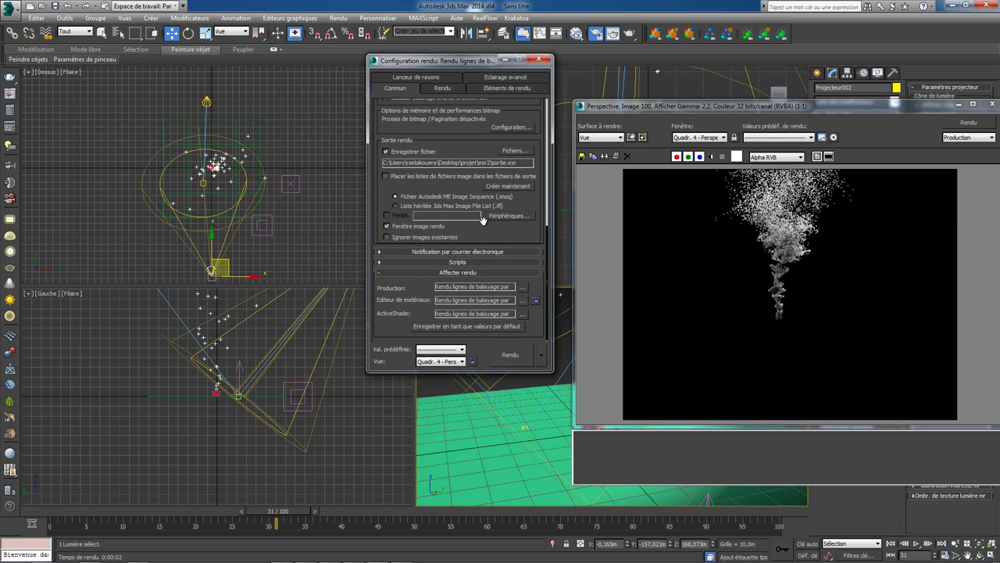
# Create the output .imsq sequence file and browse to the projet\jpg folder.
pyautogui.click(513, 187)
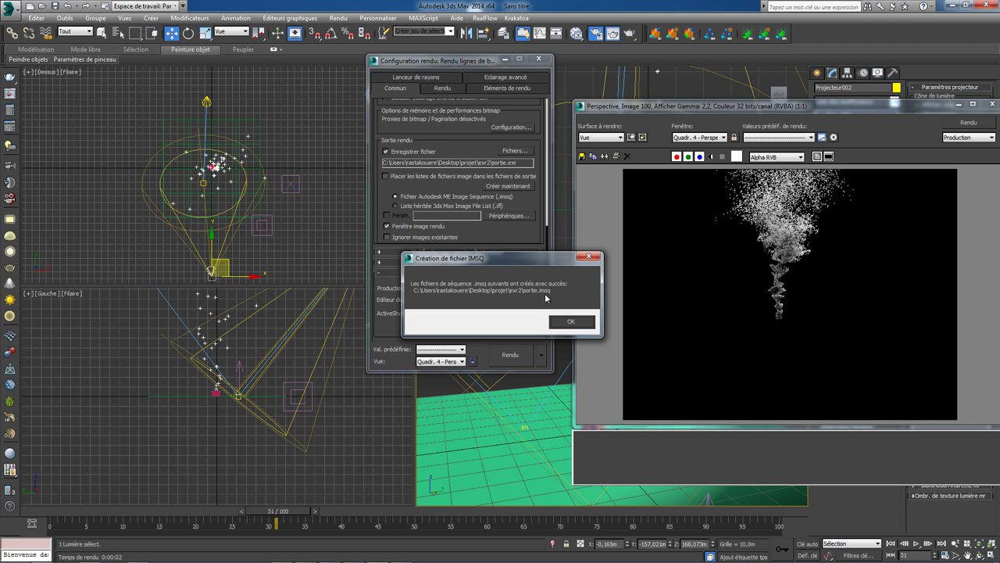
pyautogui.click(562, 323)
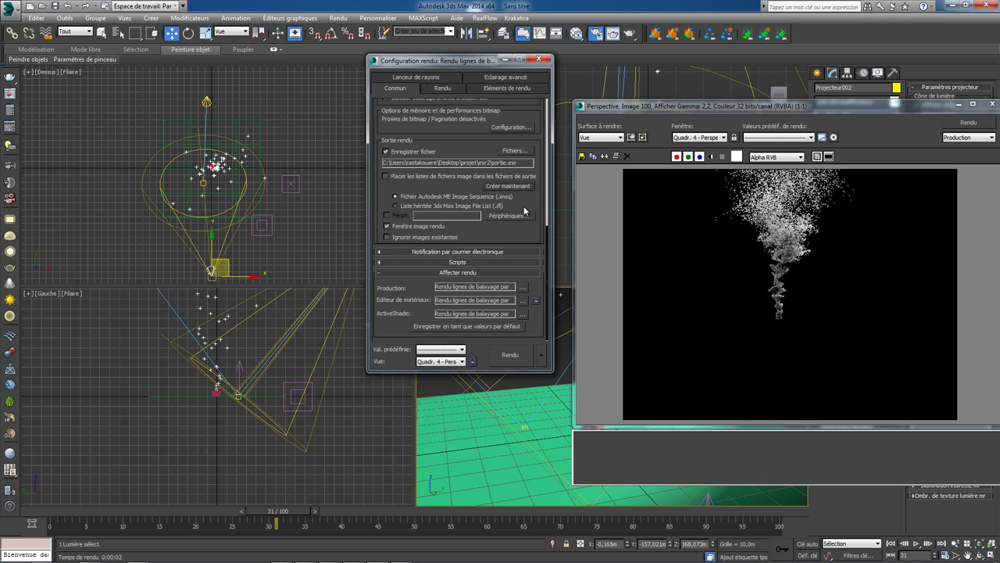
pyautogui.click(515, 153)
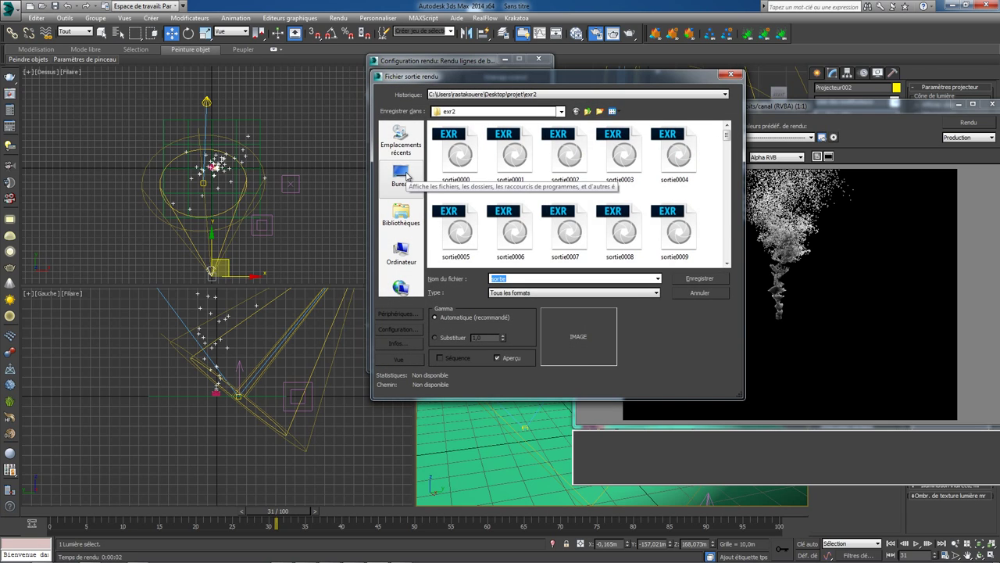
pyautogui.click(402, 174)
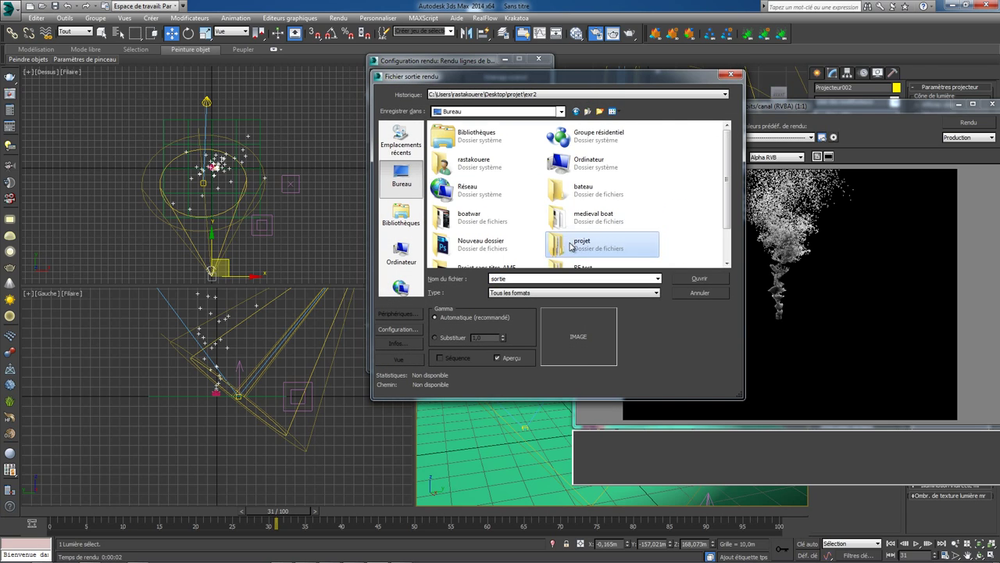
pyautogui.doubleClick(571, 247)
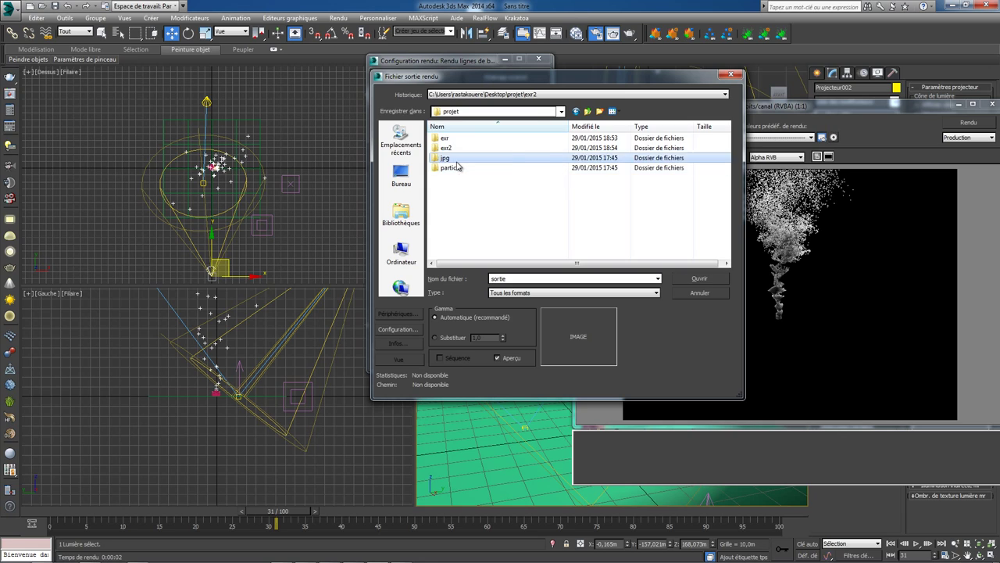
pyautogui.doubleClick(458, 160)
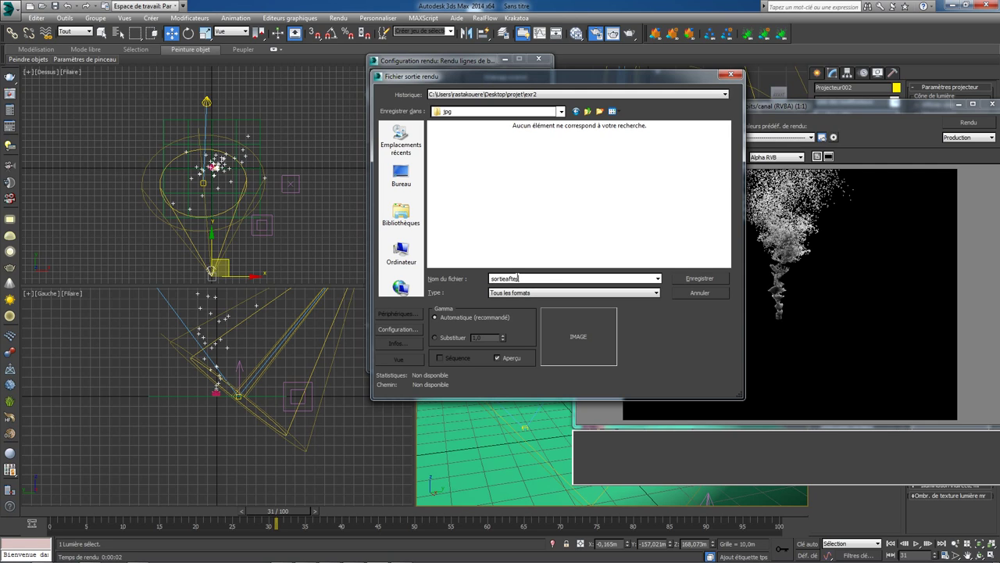
# Save the output as sortieafter with the file type set to OpenEXR.
pyautogui.click(657, 292)
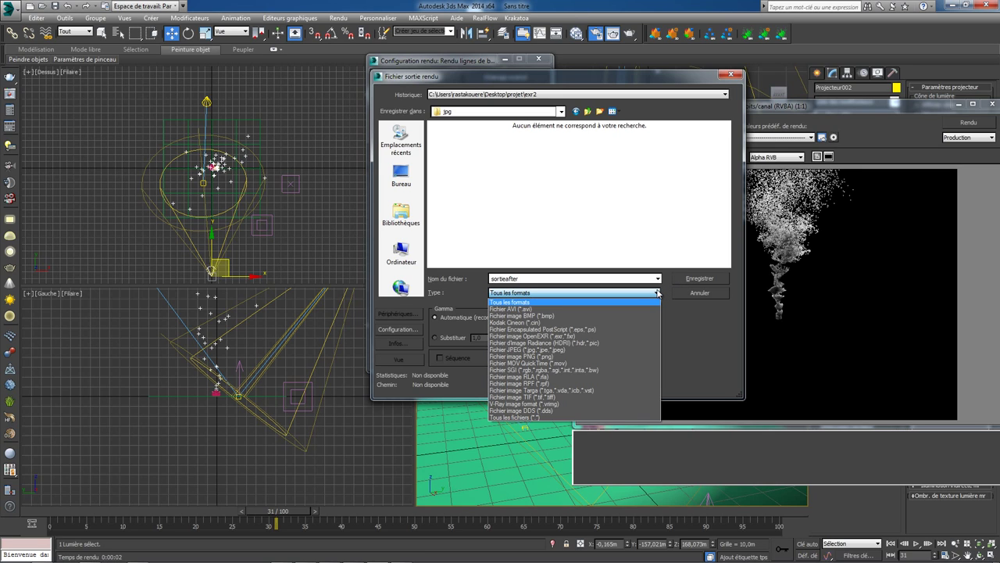
pyautogui.click(558, 350)
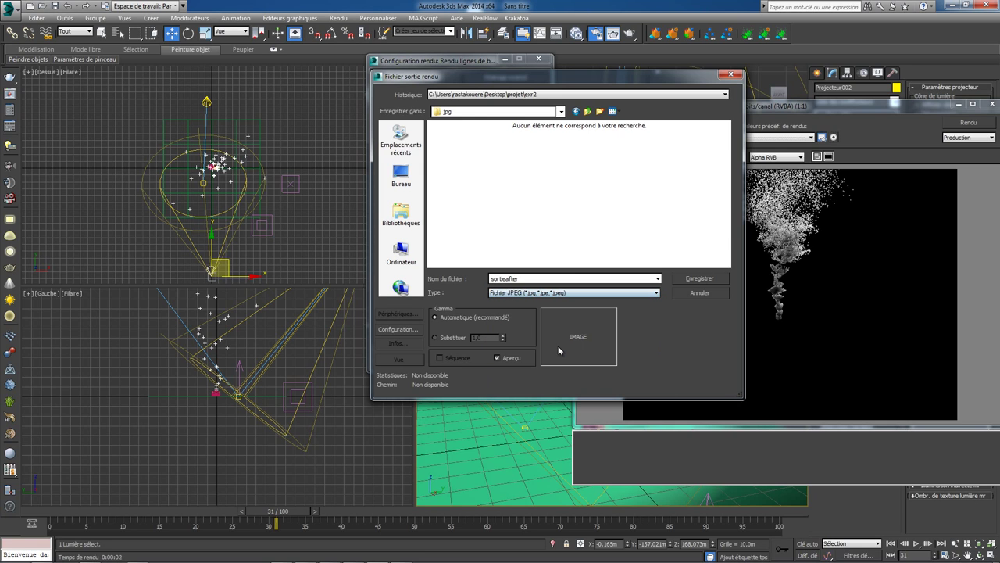
pyautogui.click(656, 292)
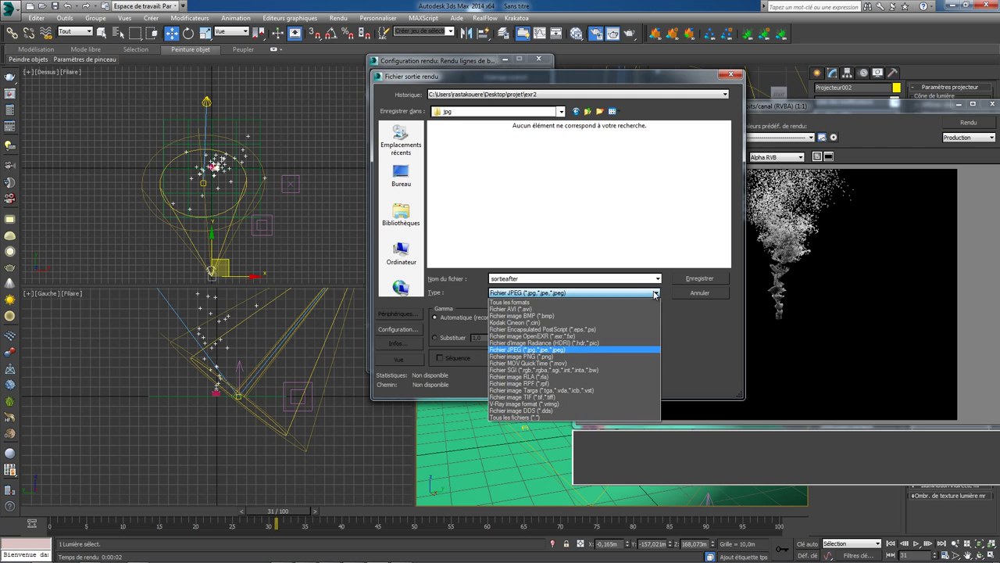
pyautogui.click(564, 336)
pyautogui.click(700, 280)
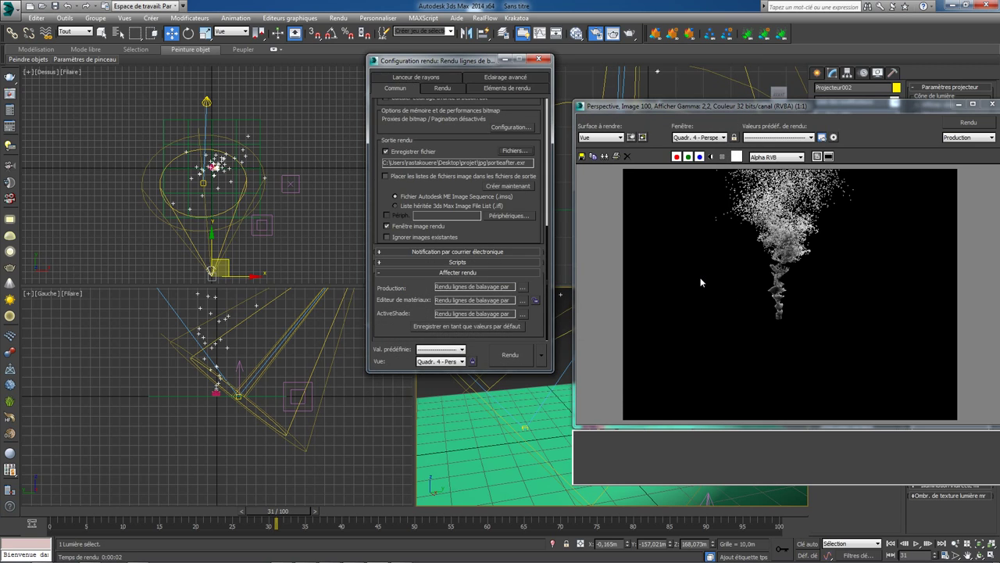
# Render all 101 scanline frames of the teapot scene to sortieafter.exr.
pyautogui.click(519, 354)
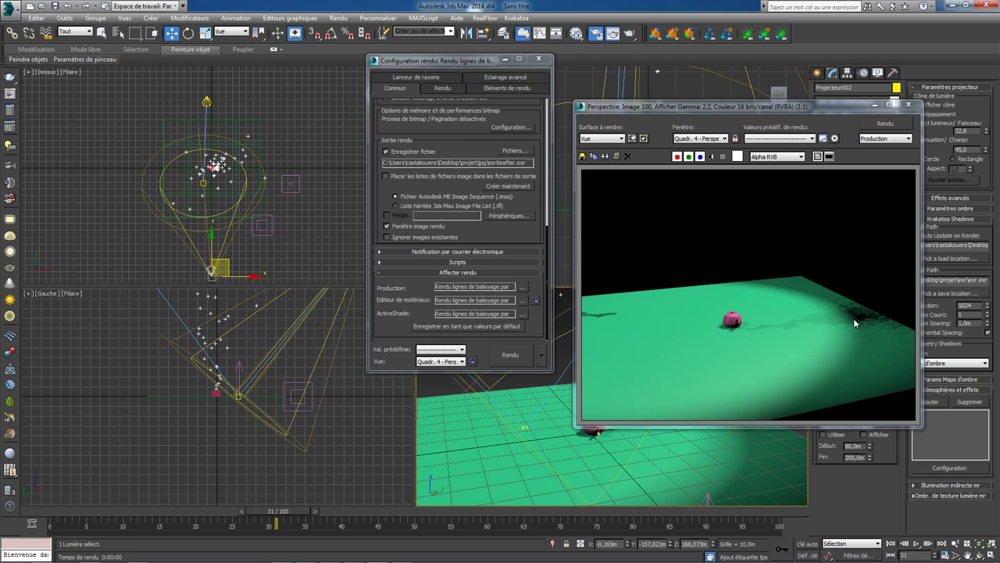
# Verify the jpg folder holds the 101 sortieafter EXR frames, then select all After Effects project items.
pyautogui.click(950, 8)
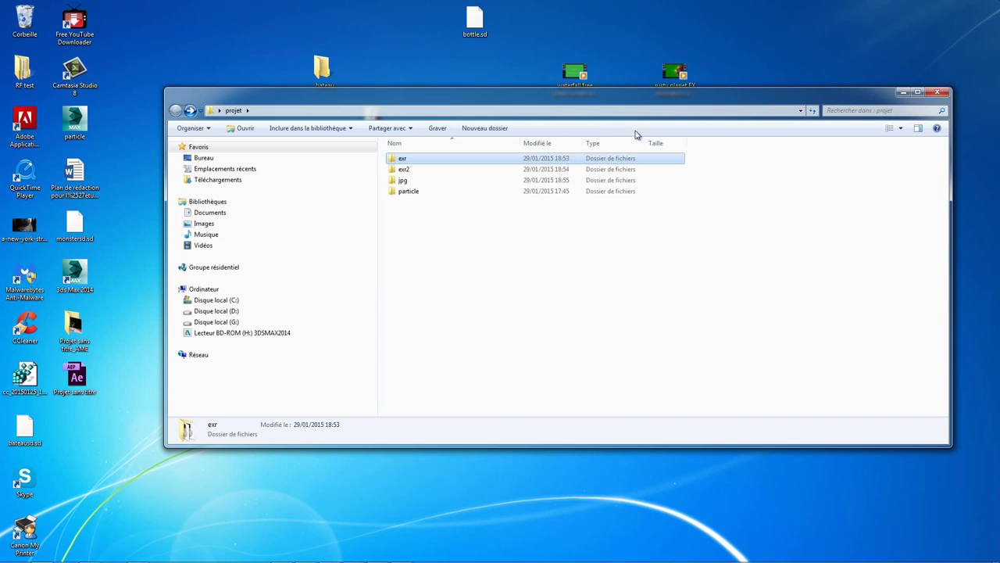
pyautogui.doubleClick(410, 184)
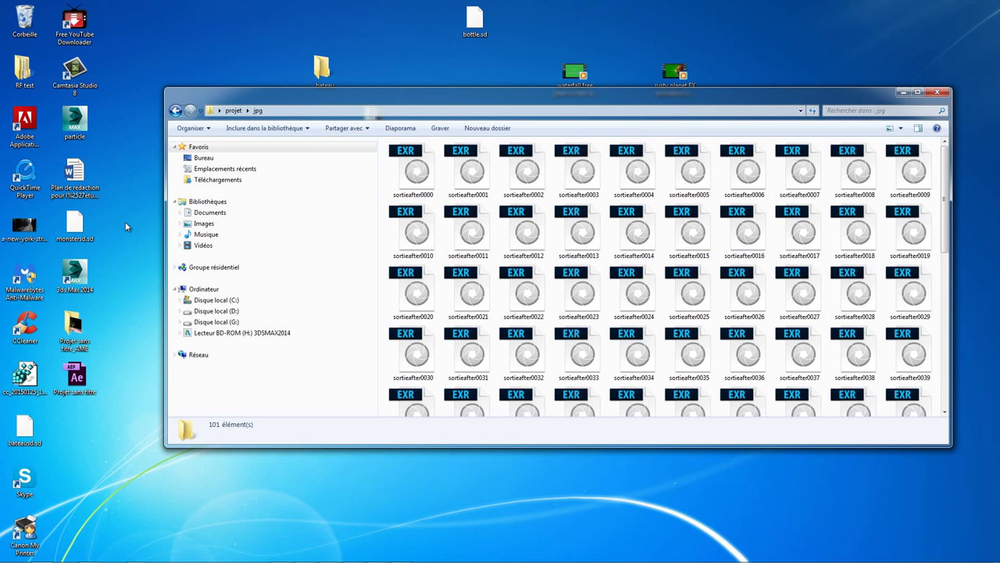
pyautogui.click(136, 554)
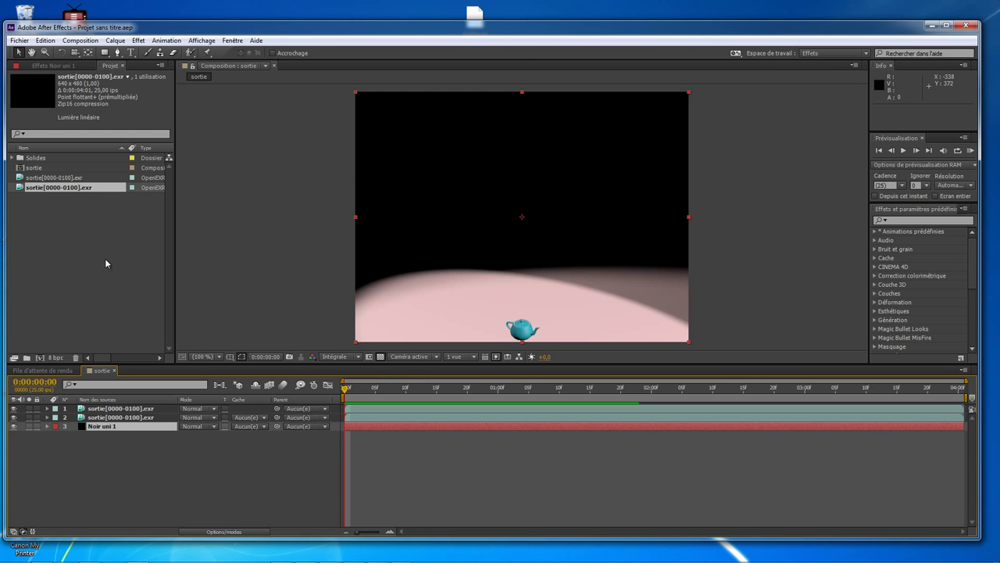
pyautogui.moveTo(31, 215); pyautogui.dragTo(62, 160)
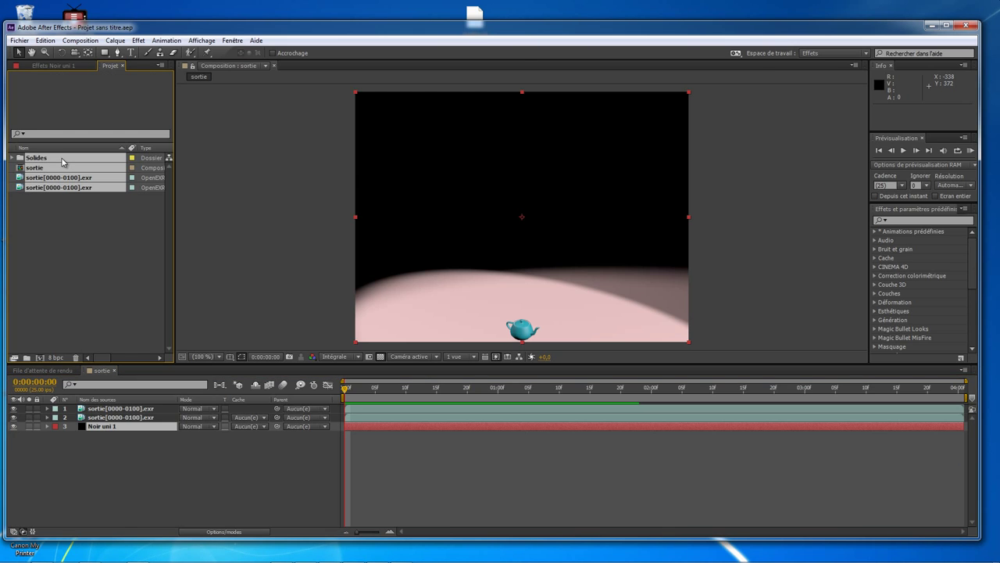
# Clear the project, import the EXR sequence from projet\exr, and make a composition from it.
pyautogui.press('Delete')
pyautogui.press('Return')
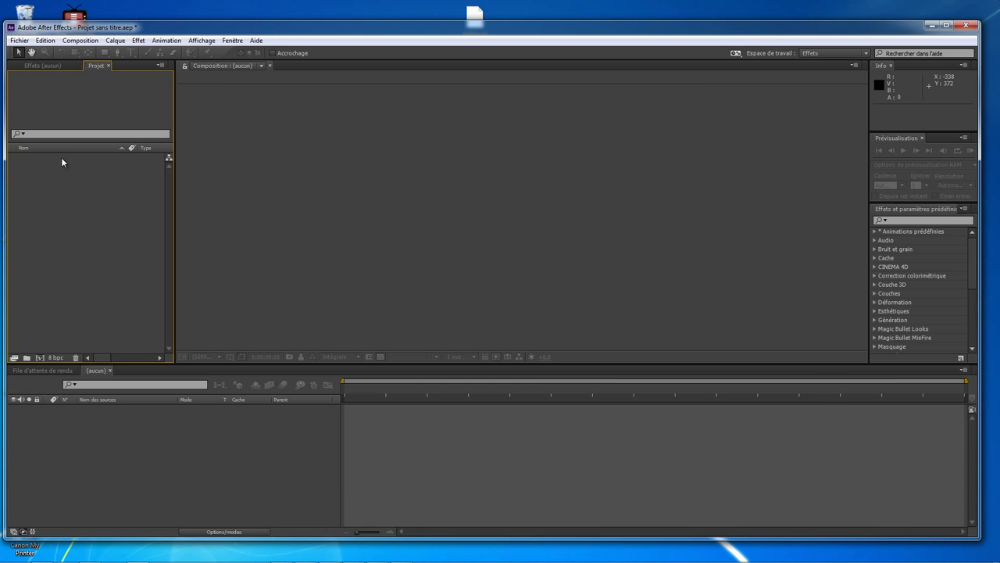
pyautogui.doubleClick(62, 159)
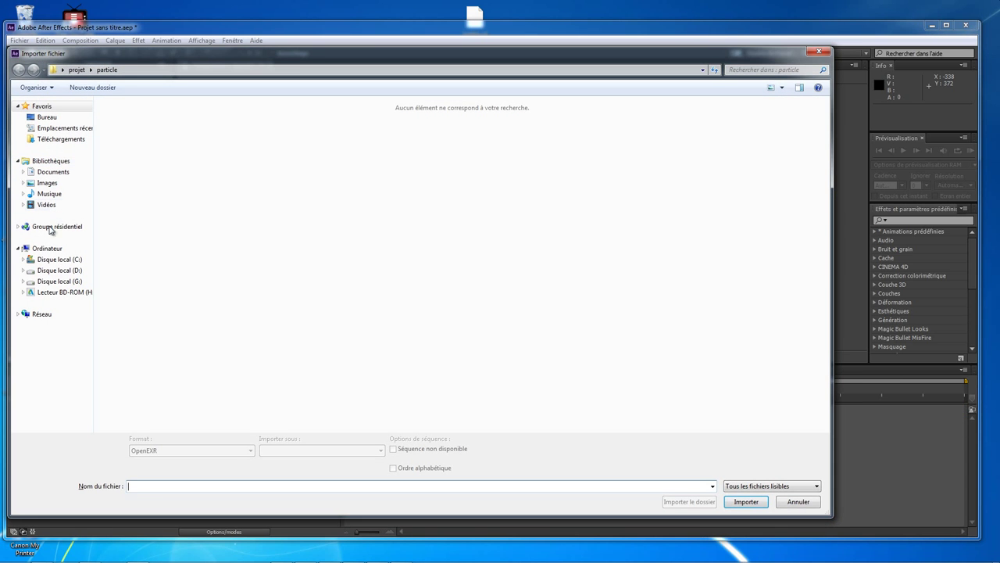
pyautogui.click(43, 117)
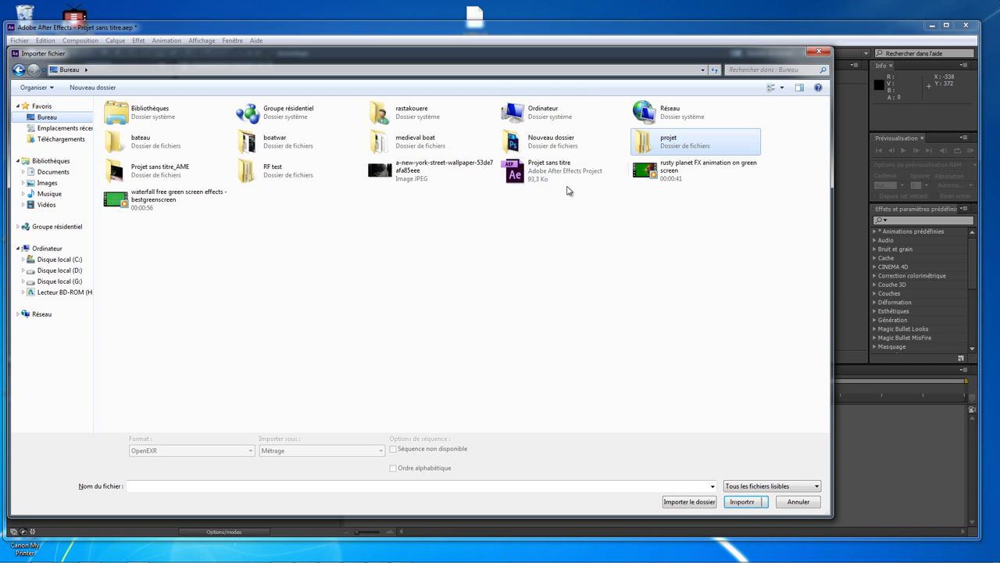
pyautogui.doubleClick(664, 143)
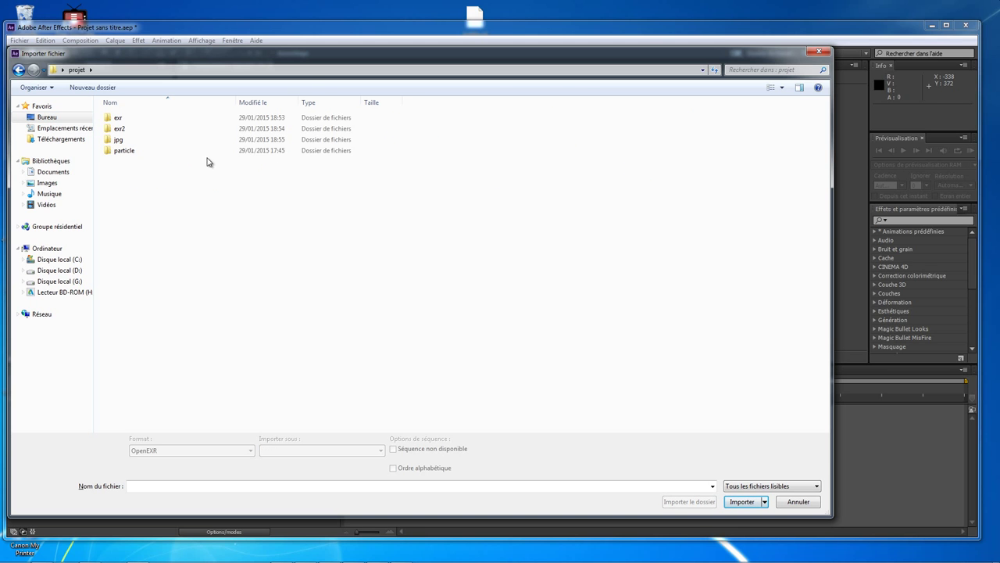
pyautogui.doubleClick(143, 123)
pyautogui.click(129, 121)
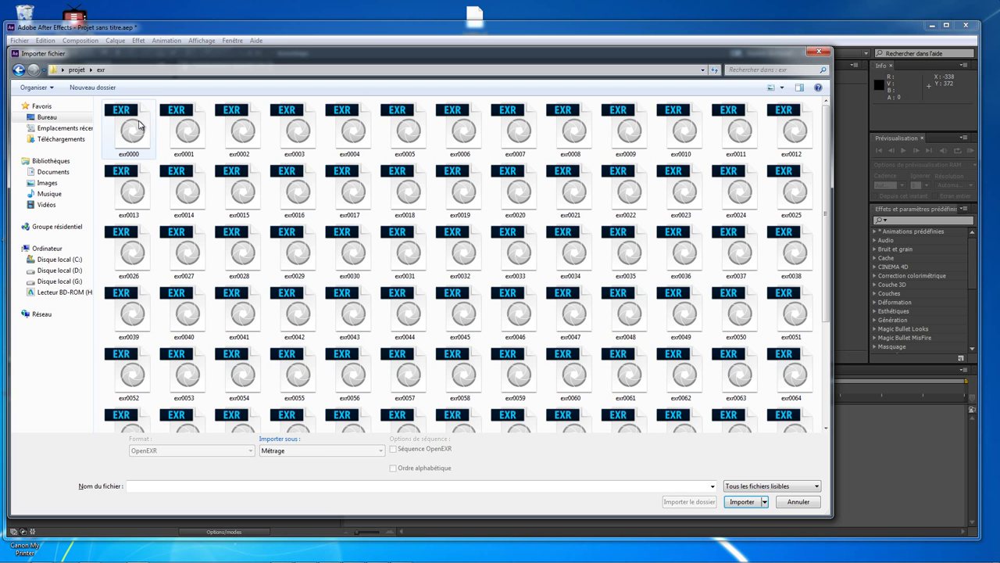
pyautogui.press('Return')
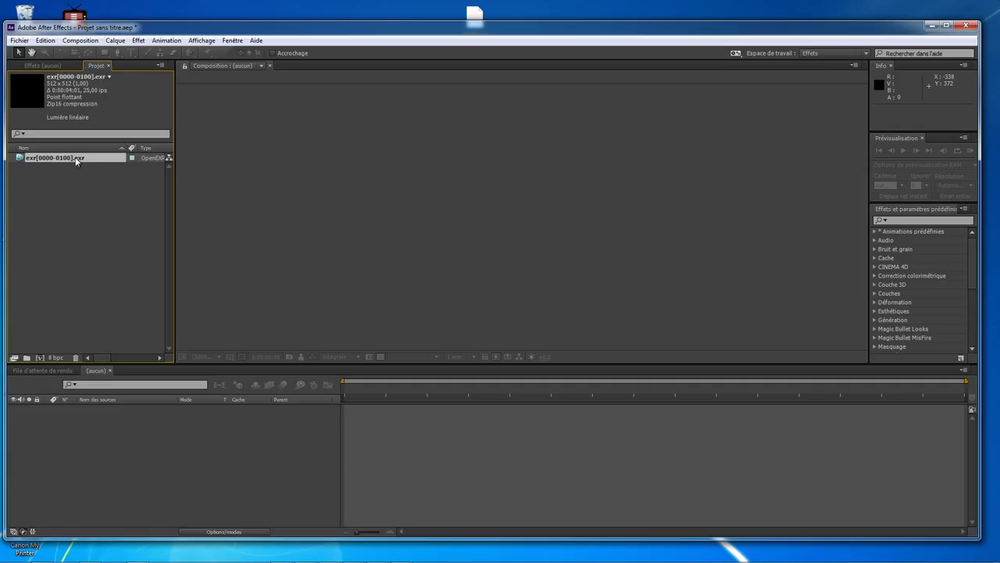
pyautogui.moveTo(75, 162); pyautogui.dragTo(103, 433)
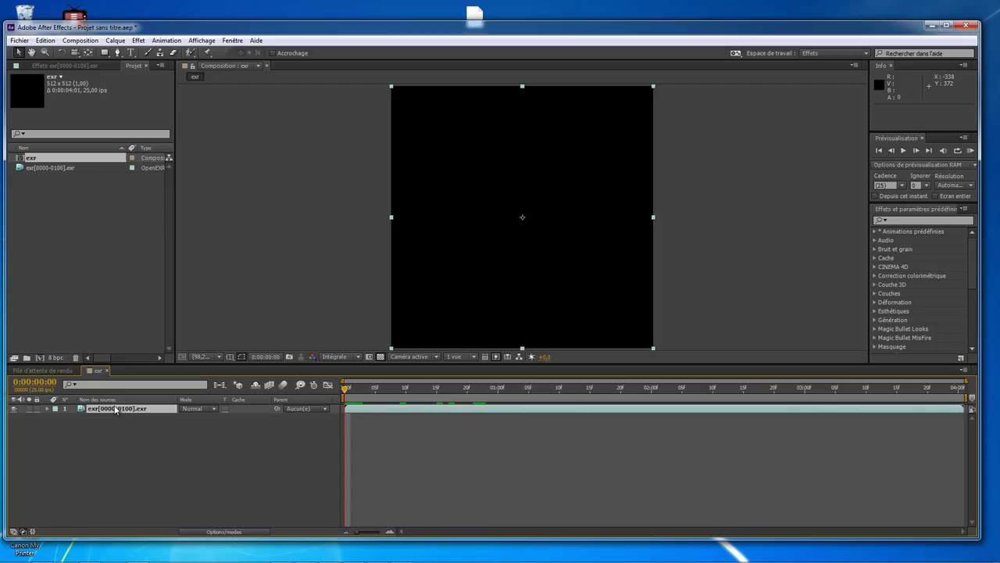
# Delete the exr composition and footage, then import the sortieafter EXR sequence from the jpg folder.
pyautogui.click(72, 165)
pyautogui.keyDown('ctrl'); pyautogui.click(59, 157); pyautogui.keyUp('ctrl')
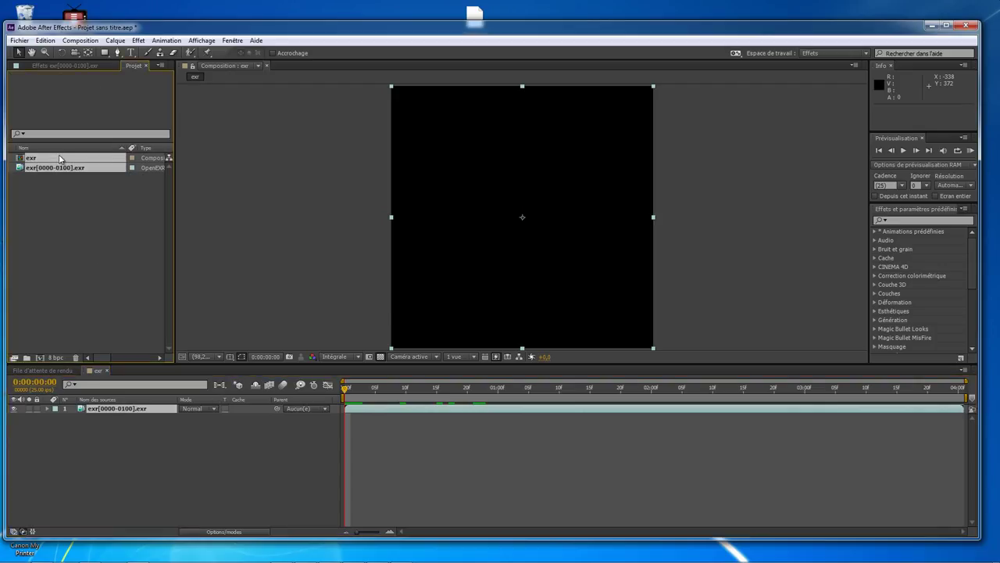
pyautogui.press('Delete')
pyautogui.press('Return')
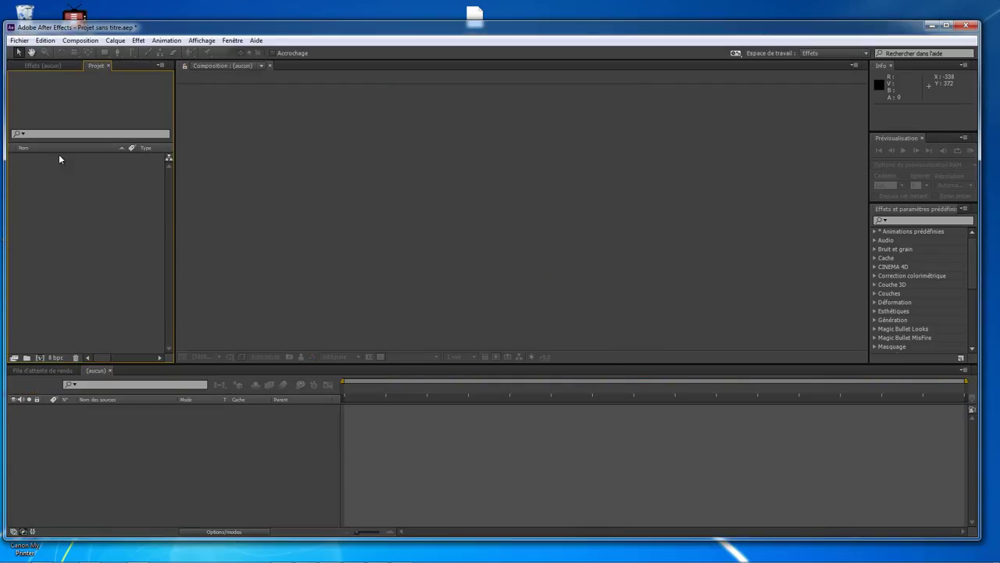
pyautogui.doubleClick(58, 155)
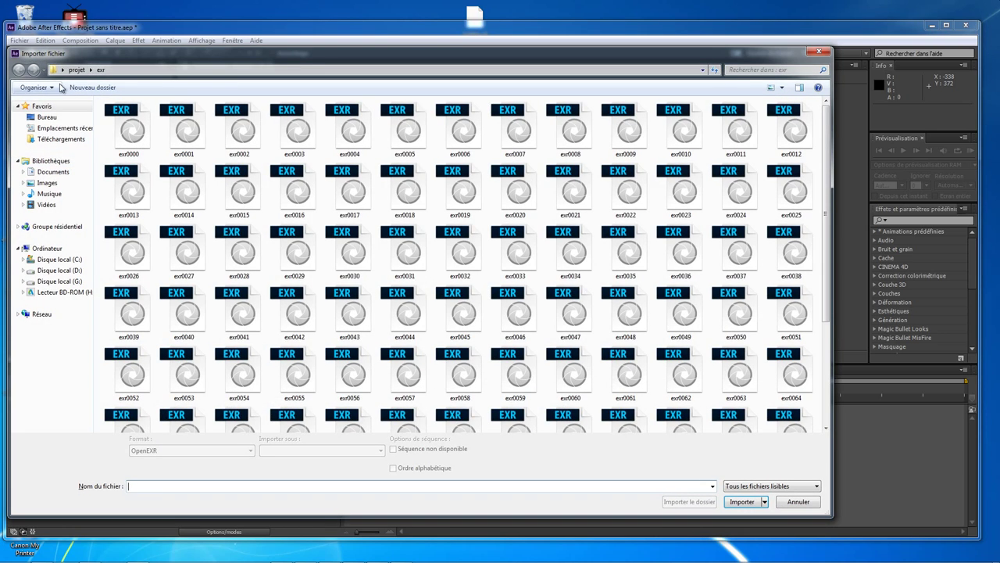
pyautogui.click(76, 70)
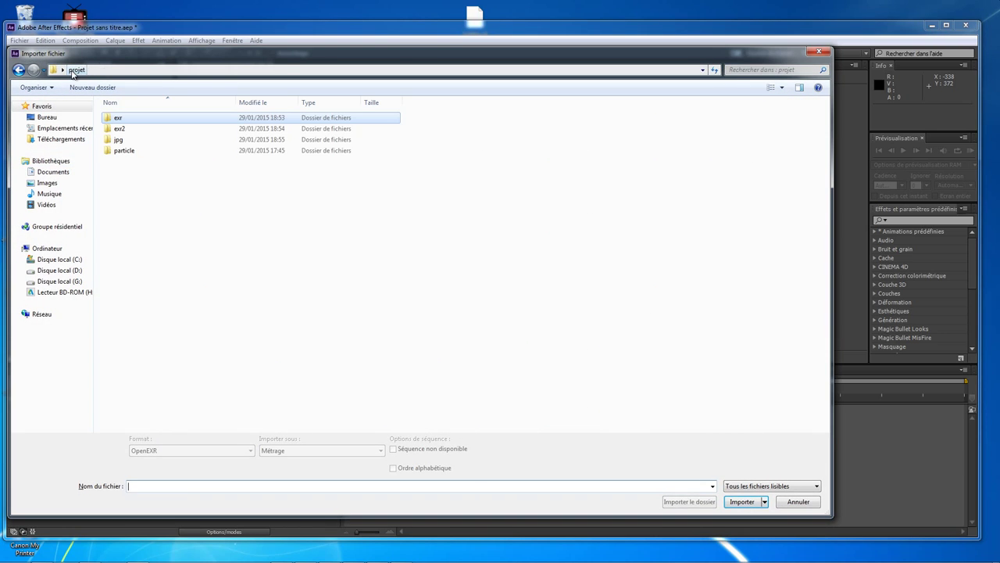
pyautogui.doubleClick(118, 139)
pyautogui.doubleClick(123, 131)
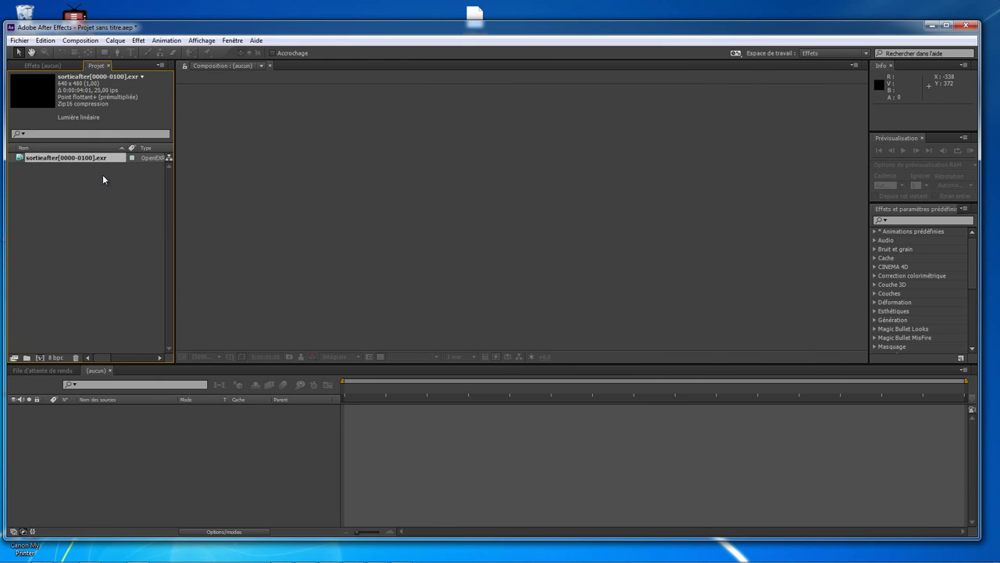
# Create a sortieafter composition from the footage and scrub through the teapot frames.
pyautogui.moveTo(84, 160); pyautogui.dragTo(109, 439)
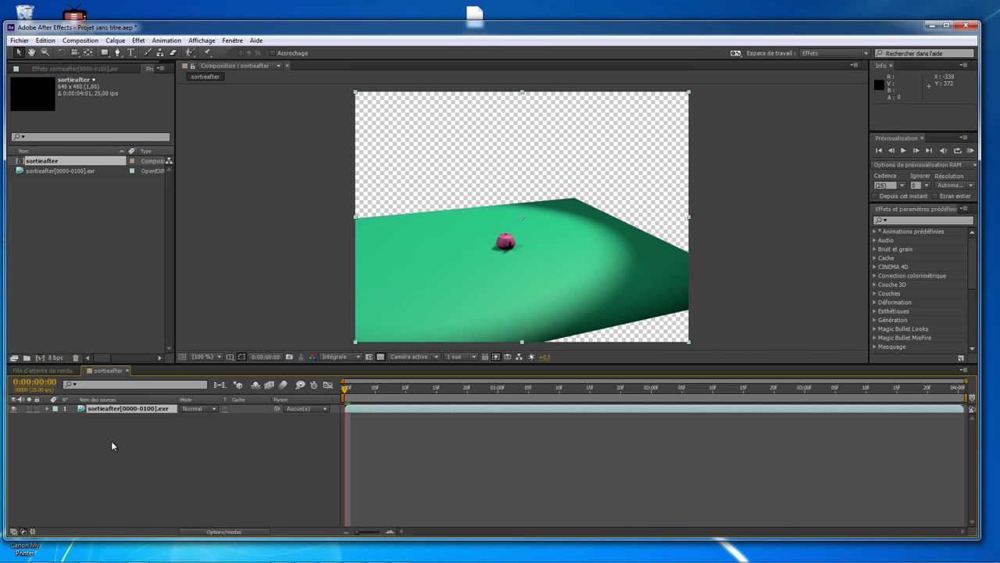
pyautogui.moveTo(344, 391); pyautogui.dragTo(290, 392)
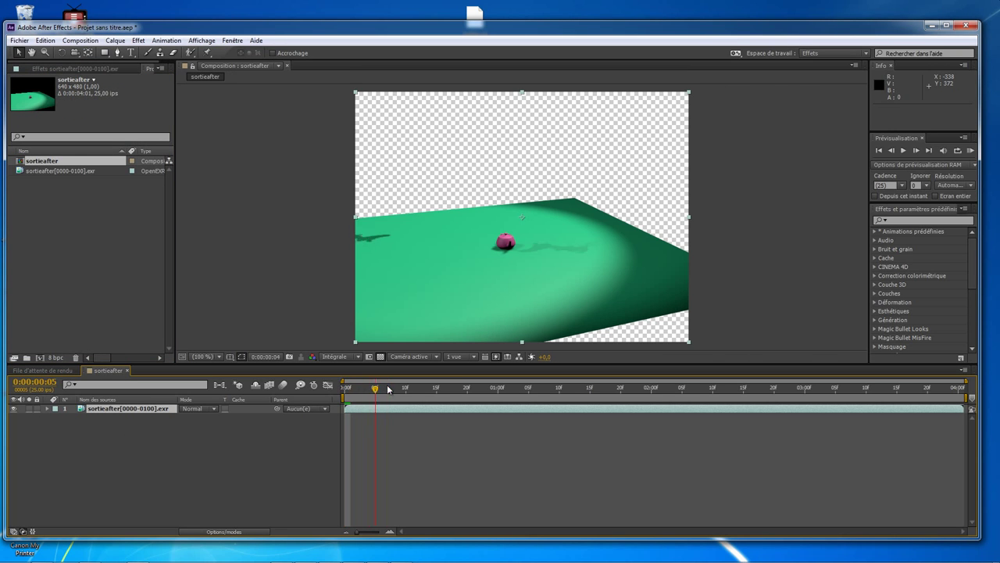
pyautogui.click(90, 263)
# Import sortie[0000-0100].exr from exr2 and layer it above sortieafter, scrubbing to watch the smoke rise.
pyautogui.doubleClick(89, 267)
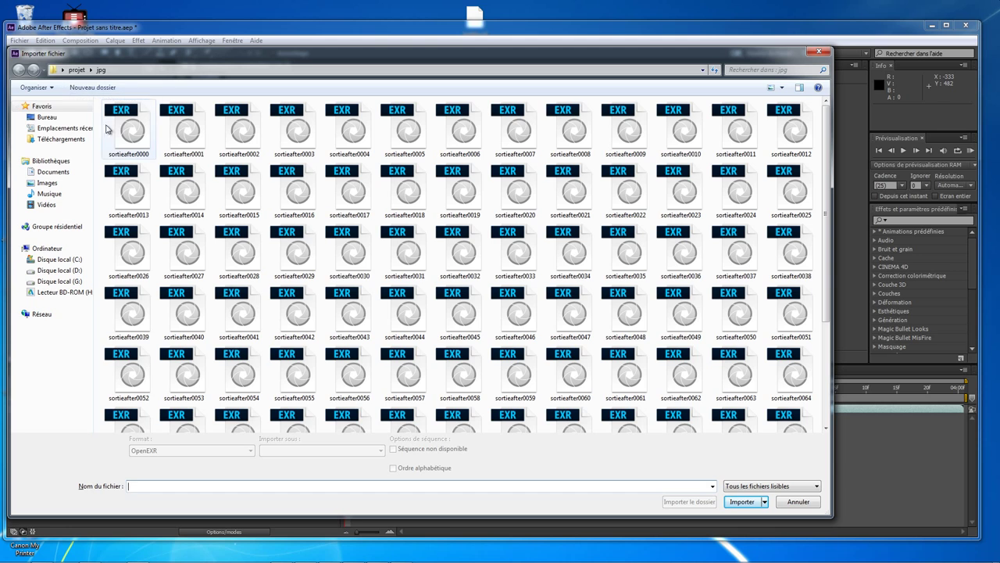
pyautogui.click(77, 70)
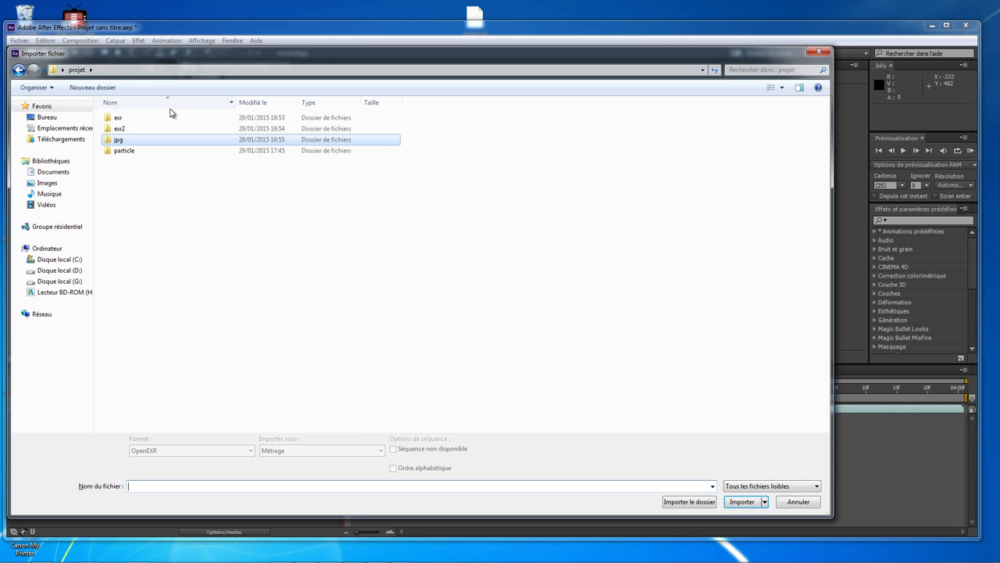
pyautogui.doubleClick(133, 130)
pyautogui.doubleClick(129, 129)
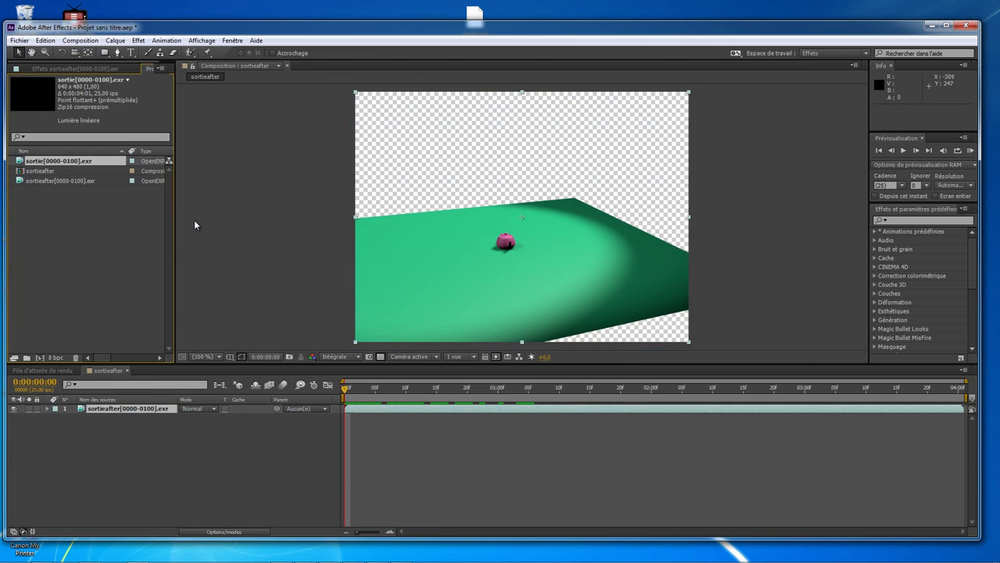
pyautogui.moveTo(80, 160); pyautogui.dragTo(93, 433)
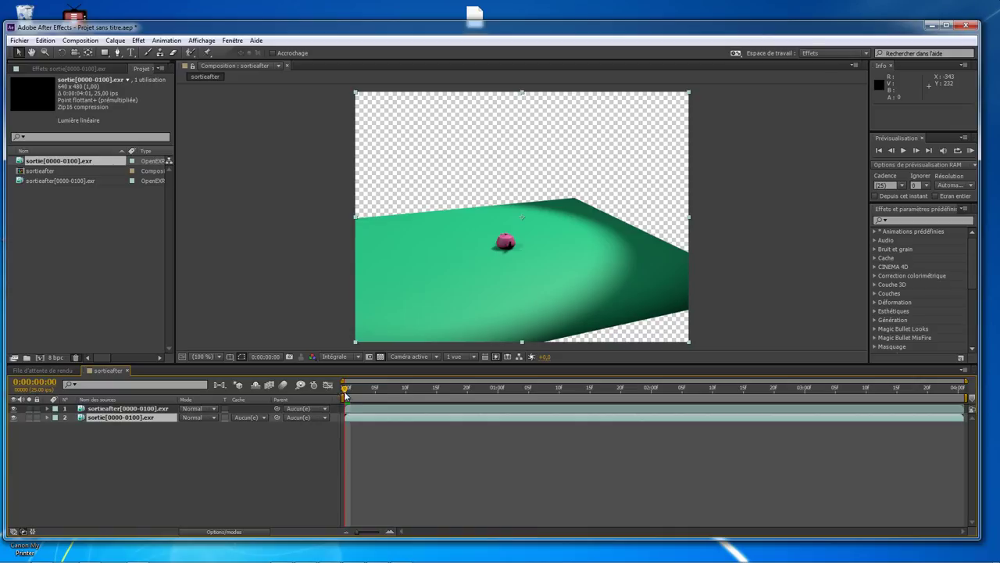
pyautogui.moveTo(374, 390); pyautogui.dragTo(418, 388)
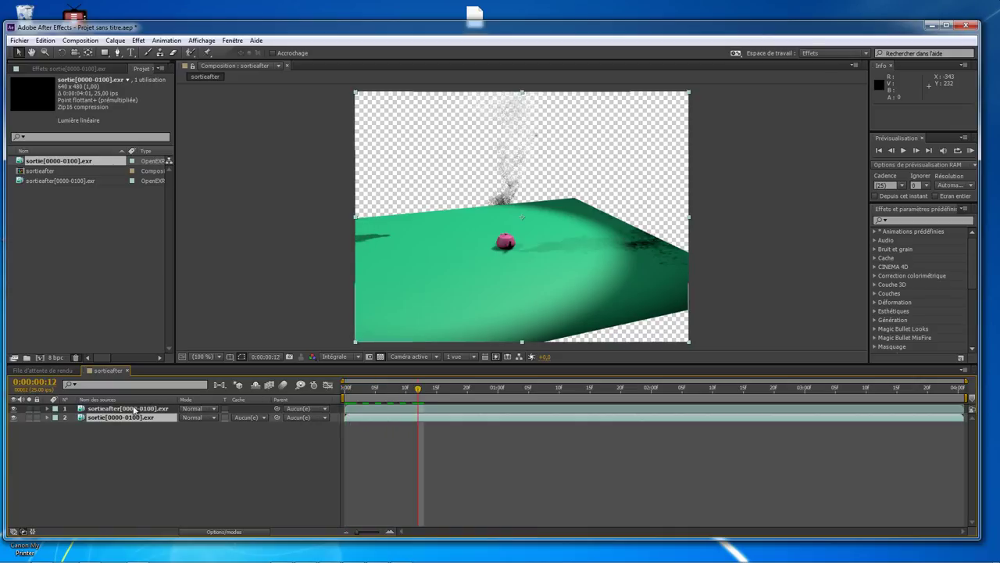
pyautogui.moveTo(125, 408); pyautogui.dragTo(129, 436)
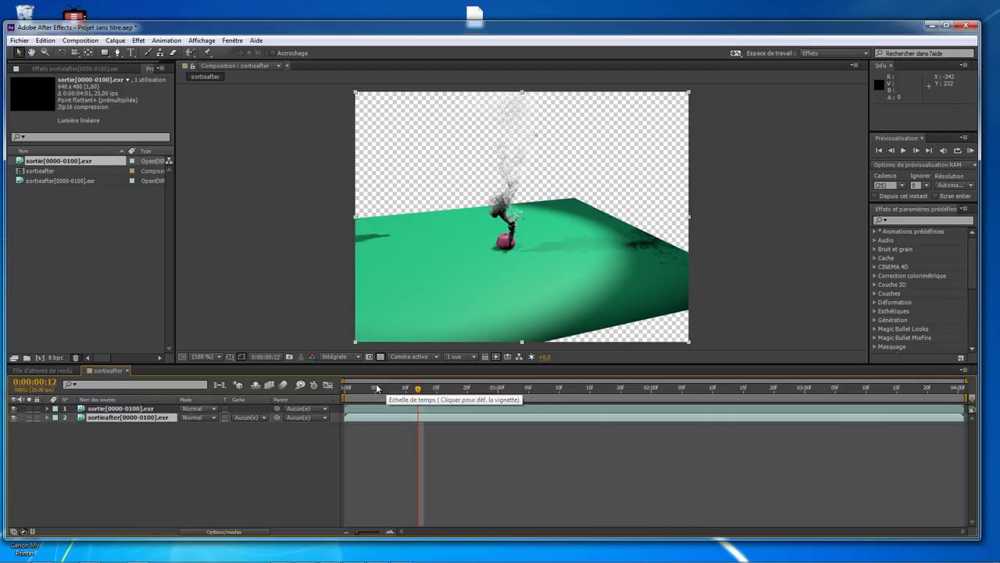
pyautogui.moveTo(418, 394)
pyautogui.mouseDown()
pyautogui.moveTo(747, 391)
pyautogui.moveTo(722, 399)
pyautogui.mouseUp()
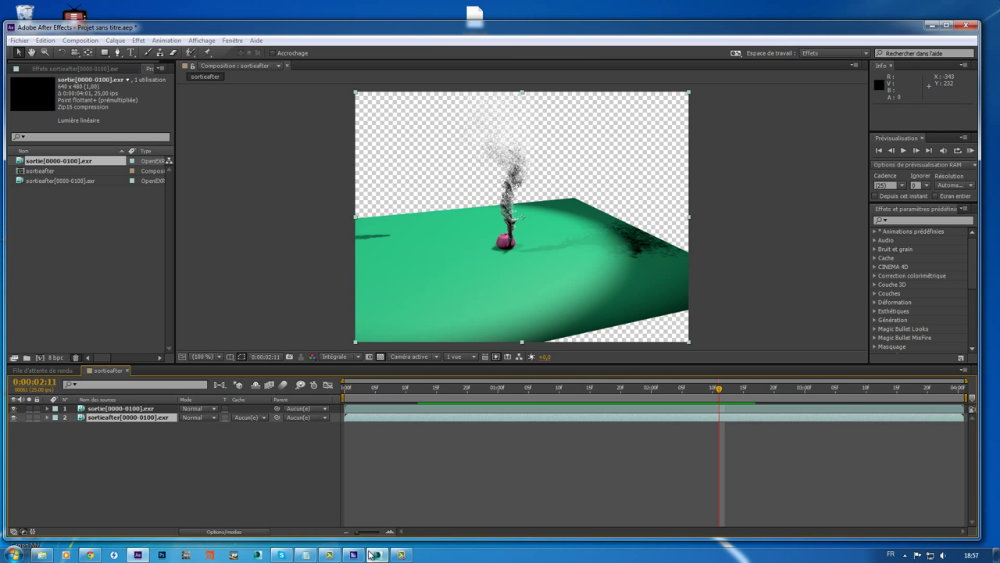
pyautogui.click(377, 554)
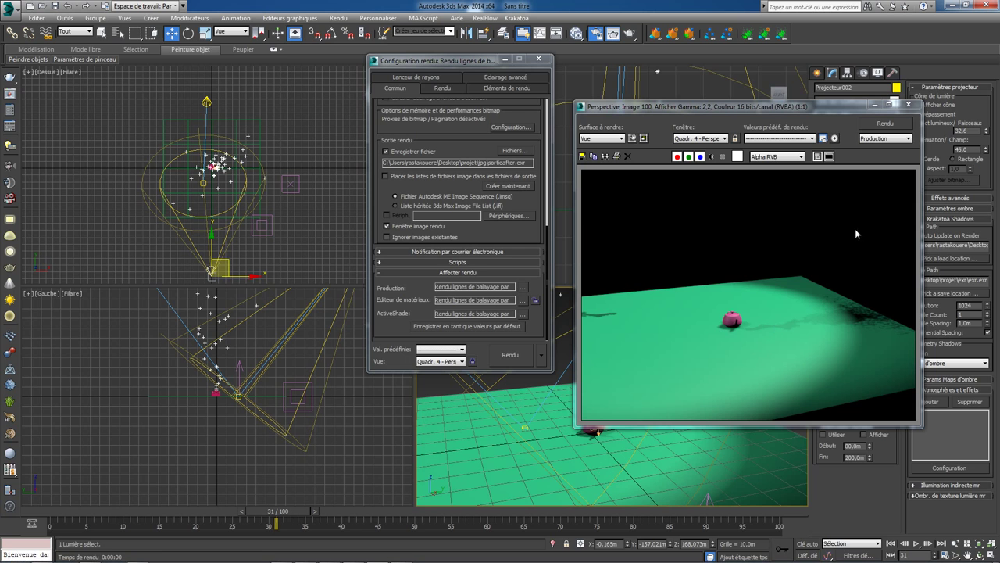
# Check the render output path, then close the Rendered Frame Window and Render Setup.
pyautogui.click(958, 293)
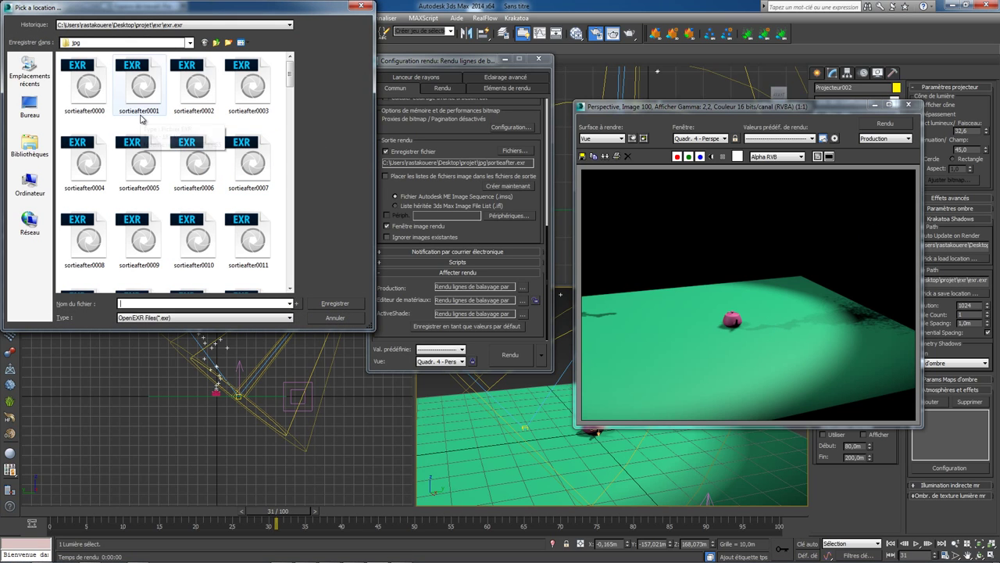
pyautogui.click(362, 7)
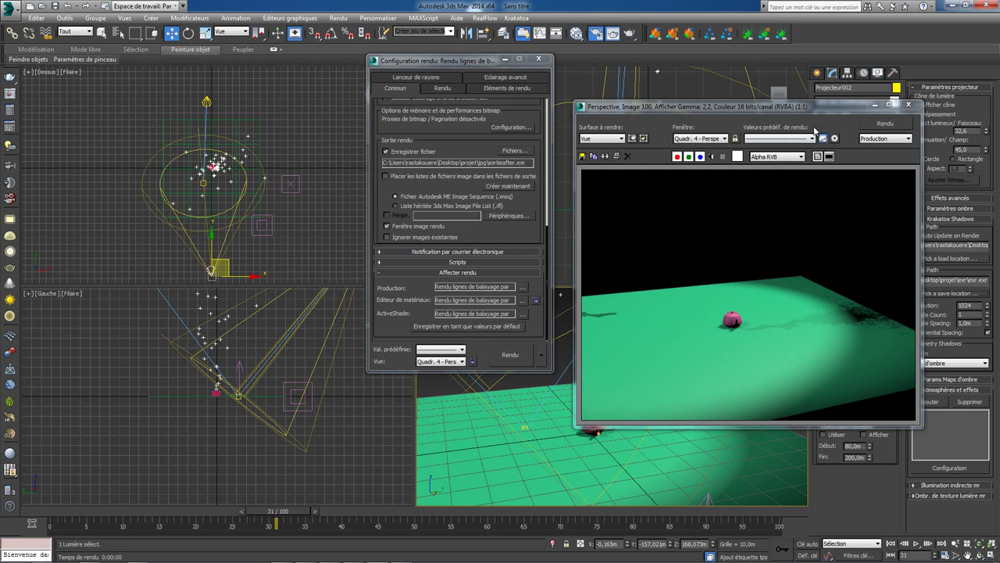
pyautogui.click(906, 105)
pyautogui.click(539, 59)
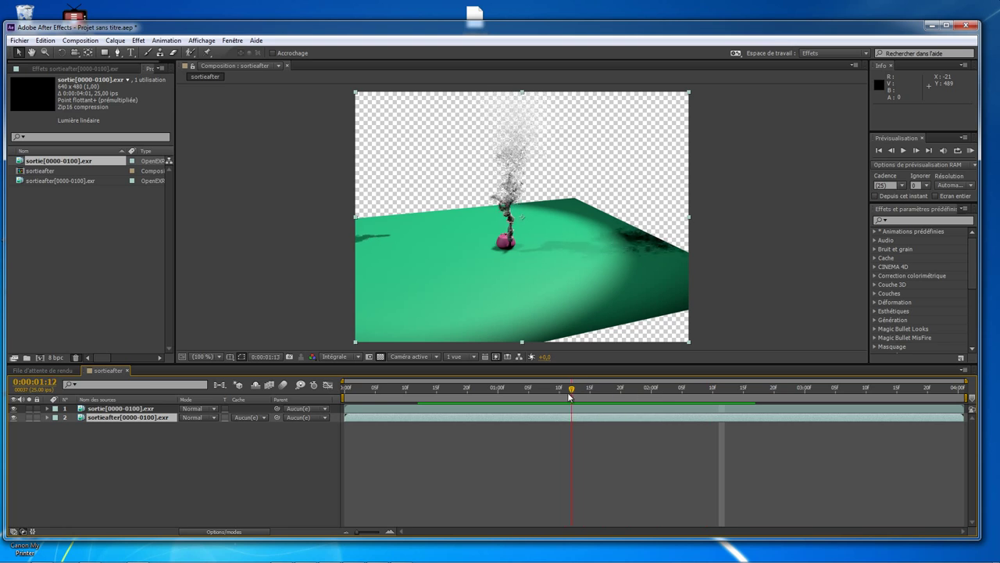
# Add Courbes (Curves) to the sortie smoke layer and pull the curve down to darken the smoke.
pyautogui.moveTo(692, 392); pyautogui.dragTo(554, 389)
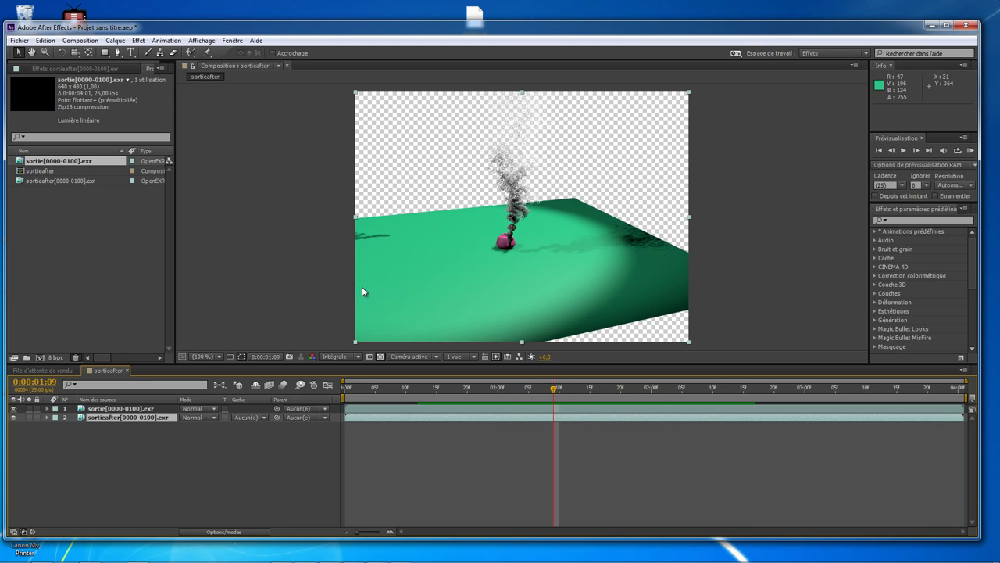
pyautogui.click(158, 411)
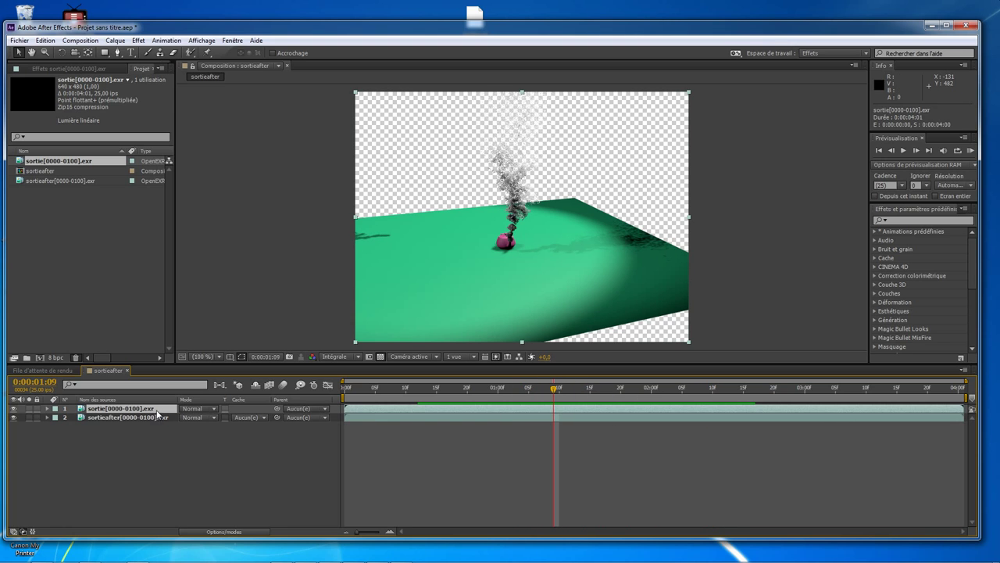
pyautogui.click(13, 408)
pyautogui.click(13, 408)
pyautogui.click(138, 41)
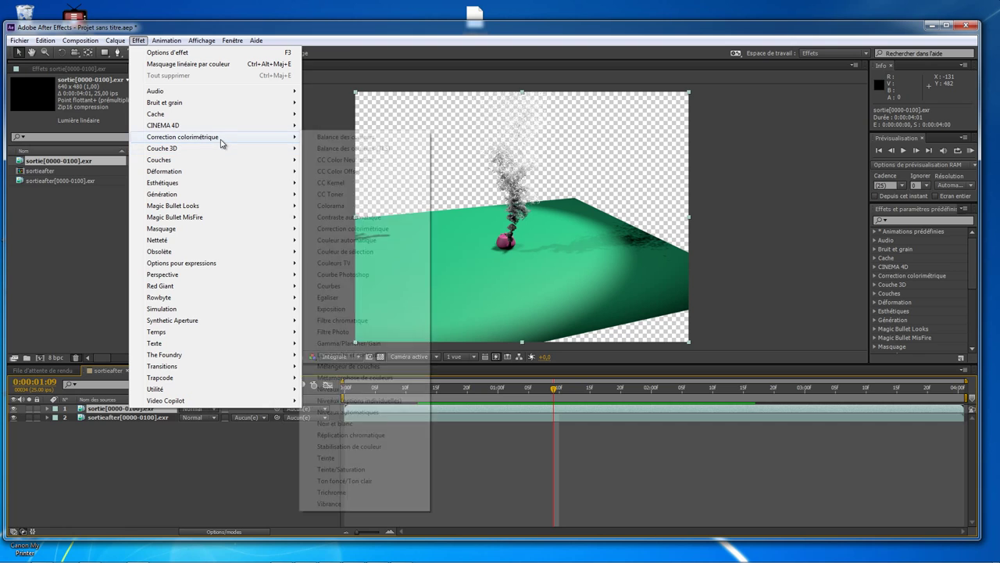
pyautogui.moveTo(182, 137)
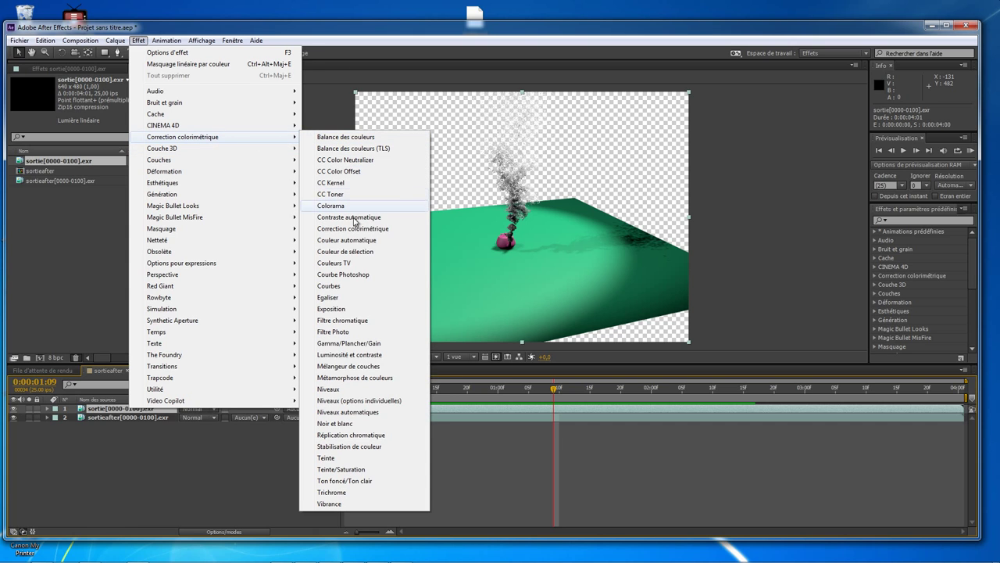
pyautogui.click(325, 286)
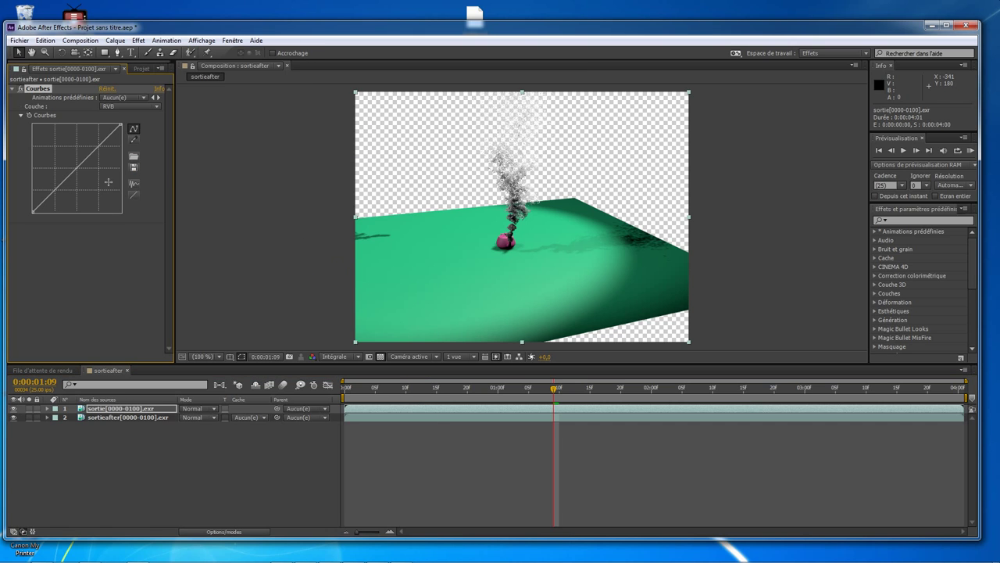
pyautogui.moveTo(76, 168)
pyautogui.mouseDown()
pyautogui.moveTo(86, 187)
pyautogui.moveTo(79, 180)
pyautogui.mouseUp()
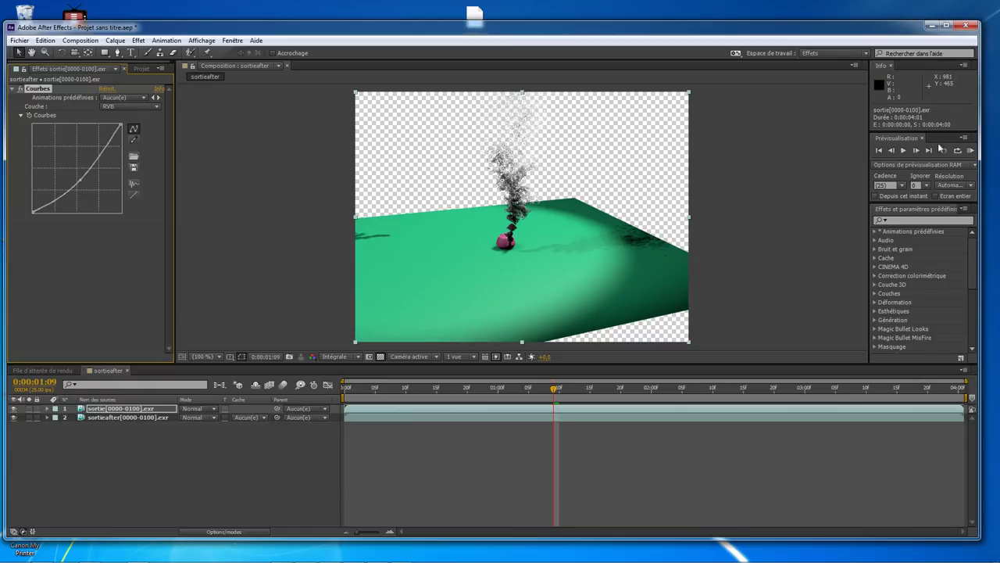
# Quit After Effects choosing Ne pas enregistrer, and close the jpg folder window.
pyautogui.click(967, 26)
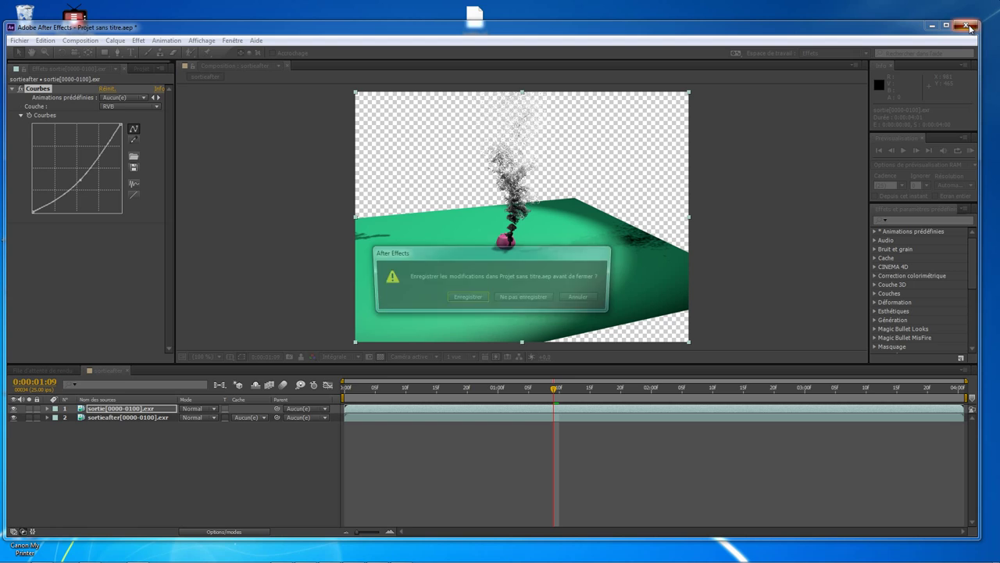
pyautogui.click(527, 297)
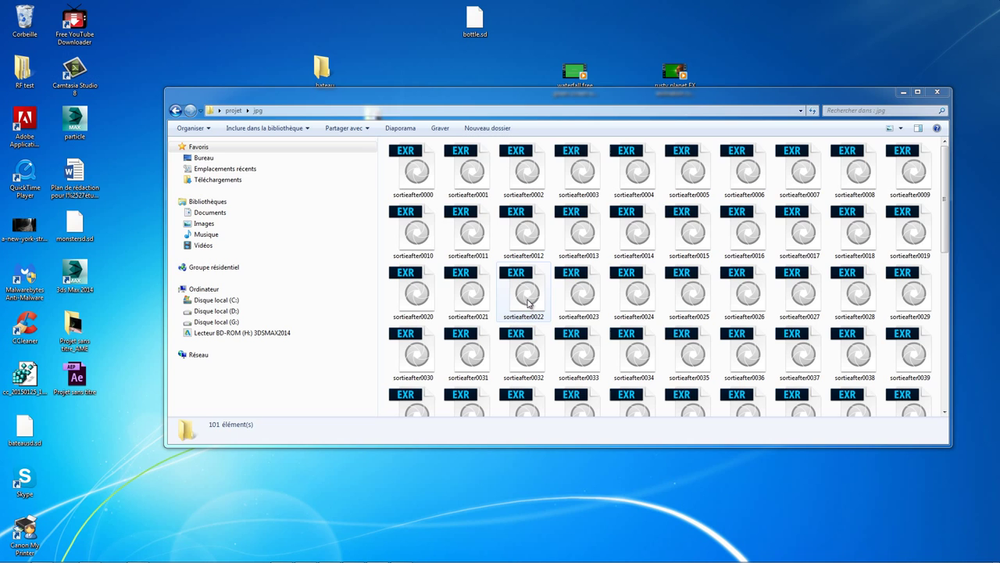
pyautogui.click(937, 93)
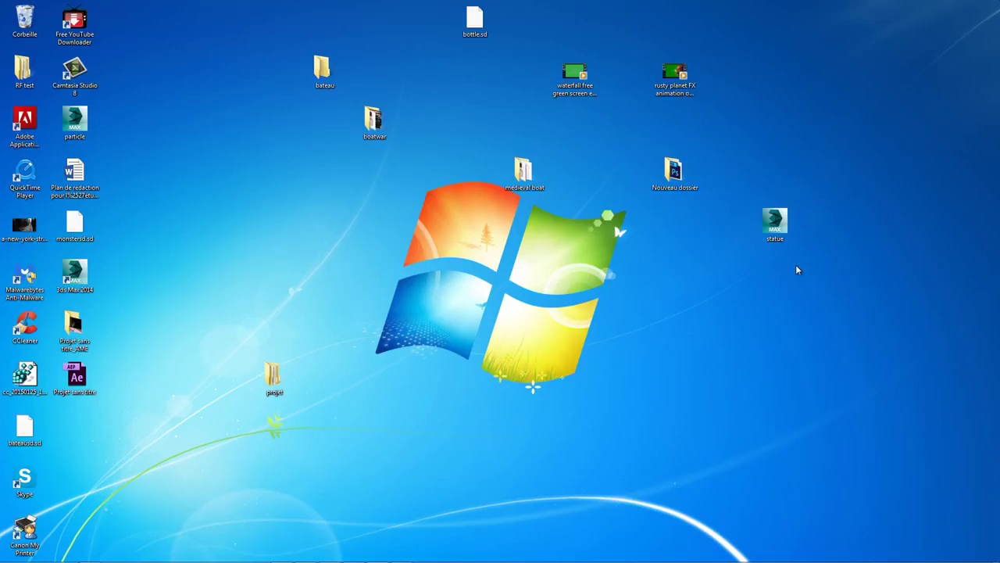